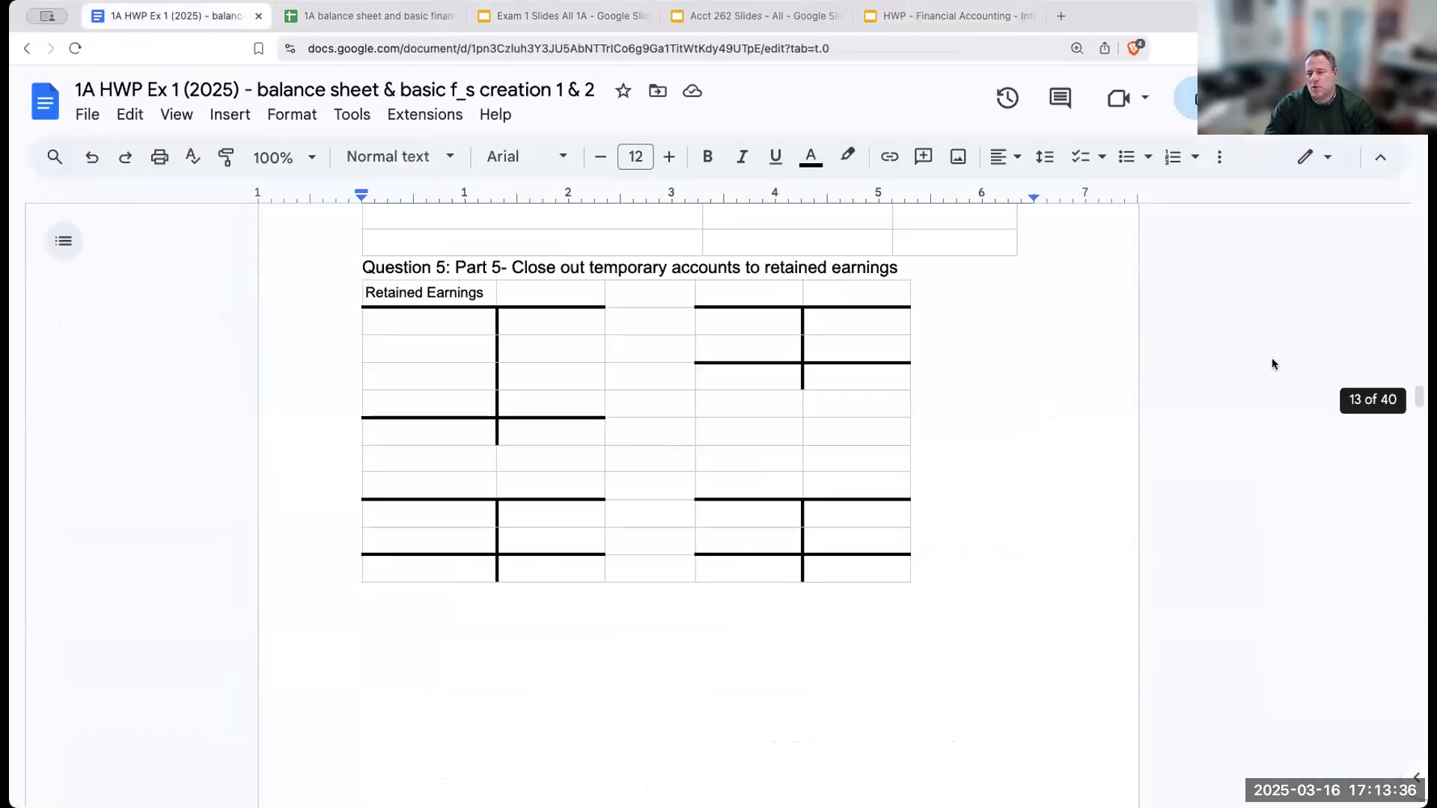
Jump from page 13 back to page 1 of the balance sheet homework packet.
{"action": "left_click_drag", "start_coordinate": [1420, 395], "coordinate": [1419, 217]}
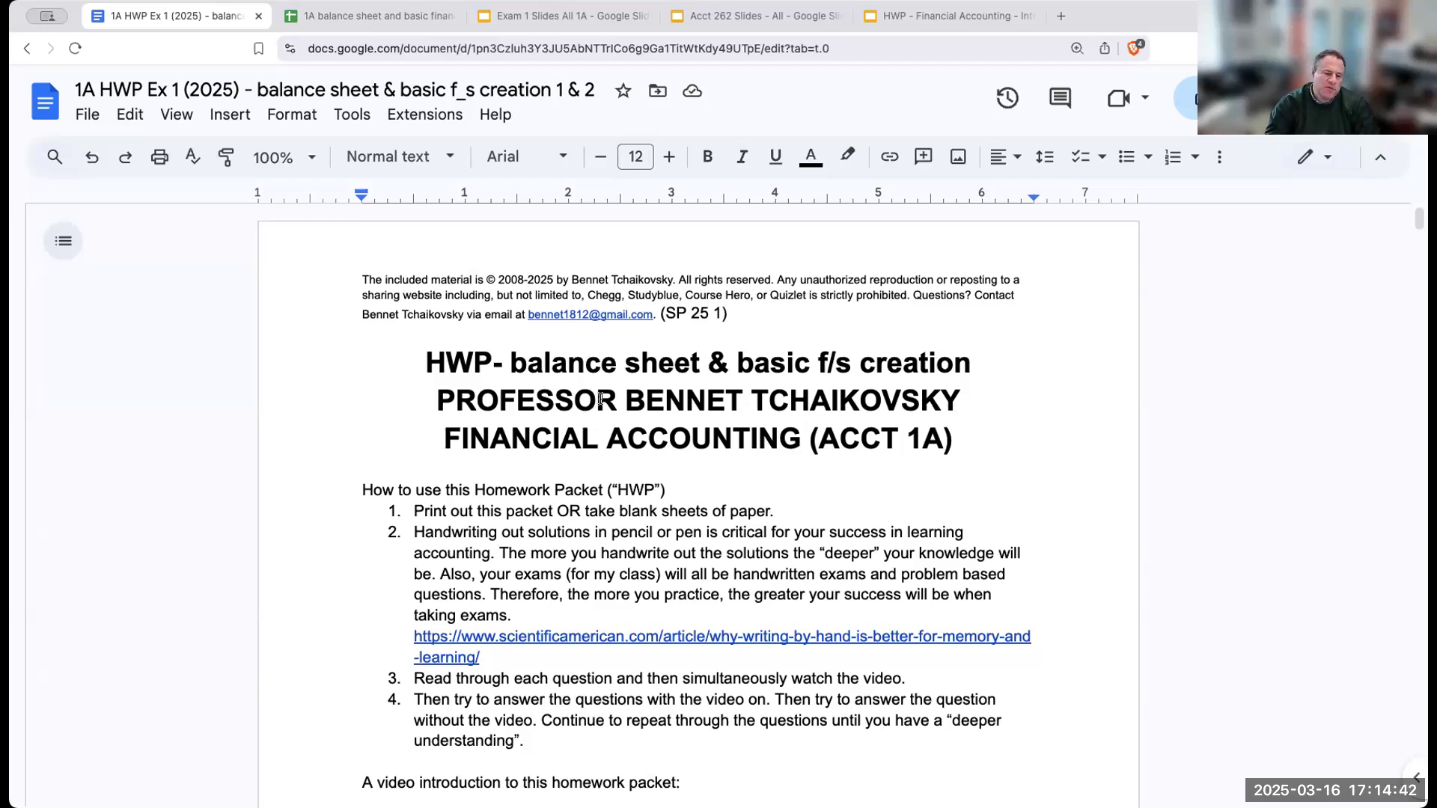
Scroll through the packet's instructions and bring up the scientificamerican.com handwriting article link preview.
{"action": "scroll", "coordinate": [558, 561], "scroll_direction": "down", "scroll_amount": 3}
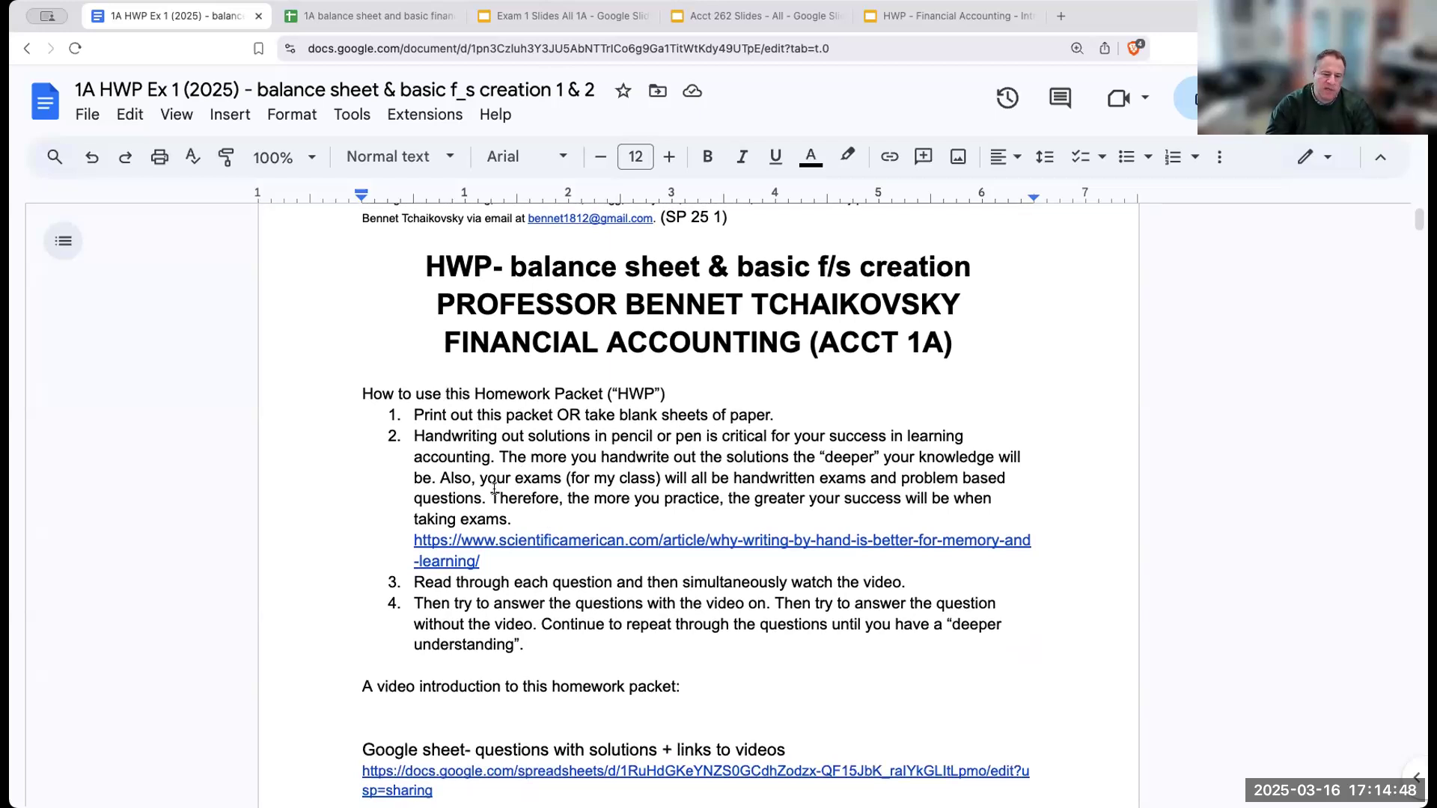
{"action": "scroll", "coordinate": [535, 504], "scroll_direction": "down", "scroll_amount": 1}
{"action": "scroll", "coordinate": [534, 504], "scroll_direction": "down", "scroll_amount": 1}
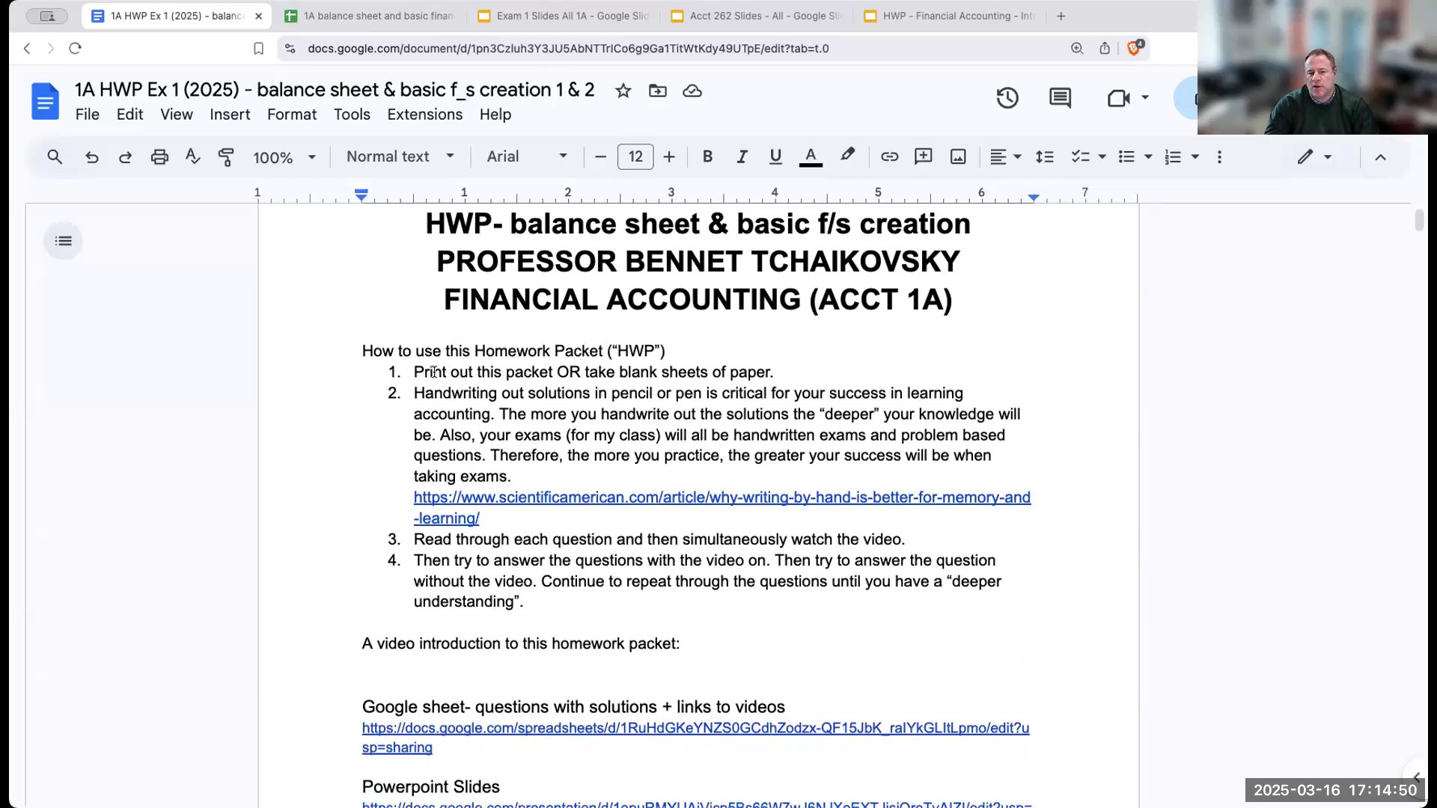
{"action": "scroll", "coordinate": [449, 405], "scroll_direction": "up", "scroll_amount": 3}
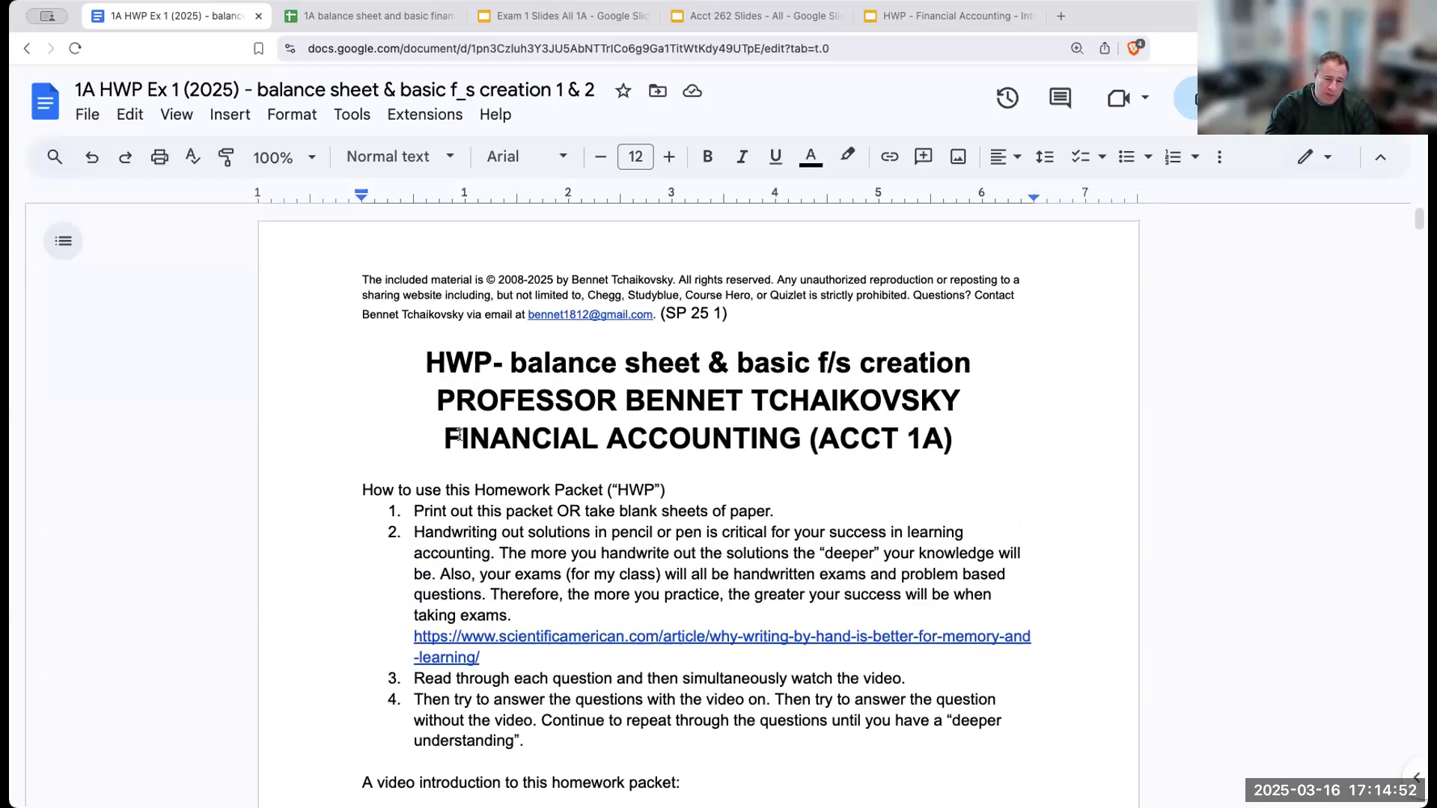
{"action": "scroll", "coordinate": [460, 435], "scroll_direction": "down", "scroll_amount": 7}
{"action": "scroll", "coordinate": [460, 435], "scroll_direction": "down", "scroll_amount": 4}
{"action": "scroll", "coordinate": [479, 405], "scroll_direction": "up", "scroll_amount": 6}
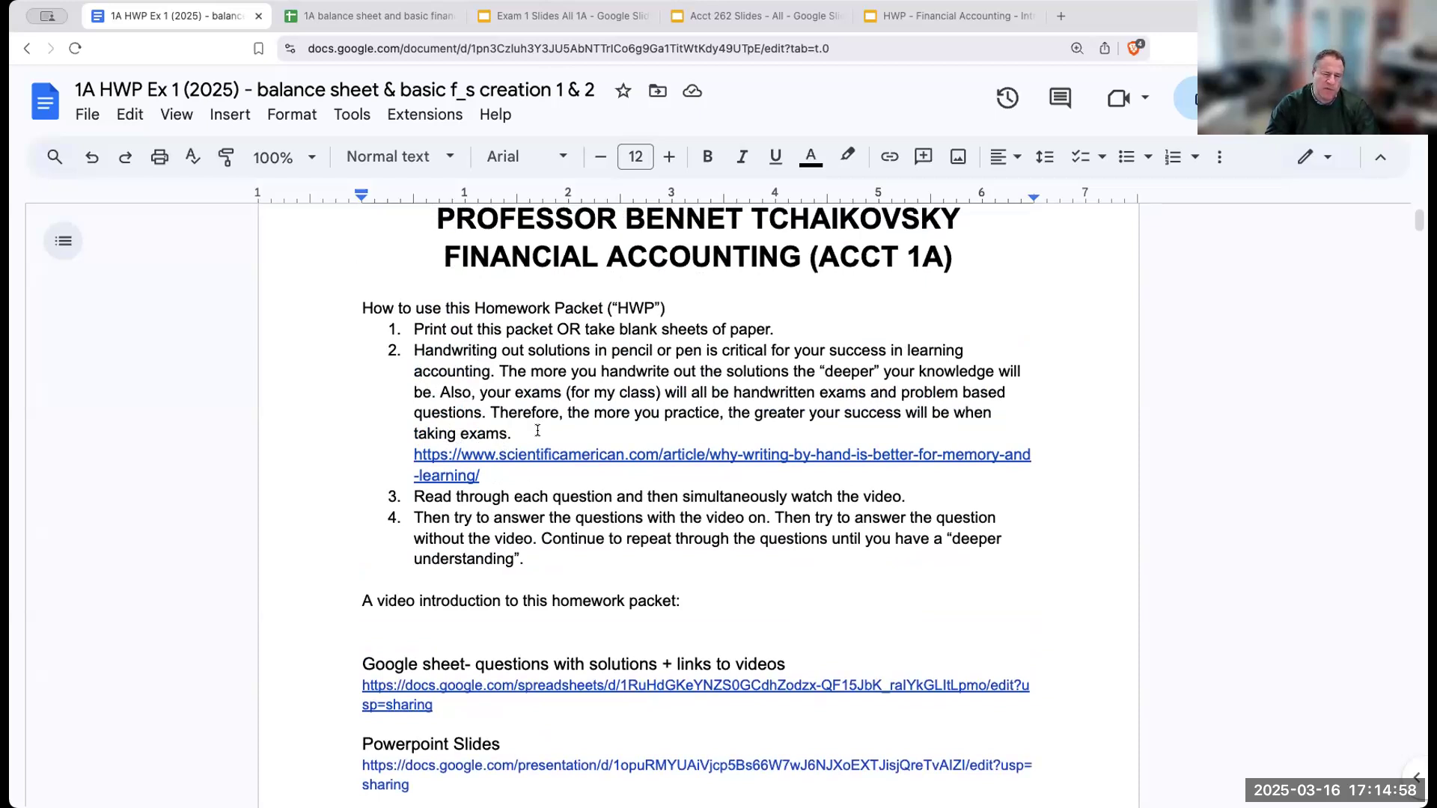
{"action": "left_click", "coordinate": [554, 455]}
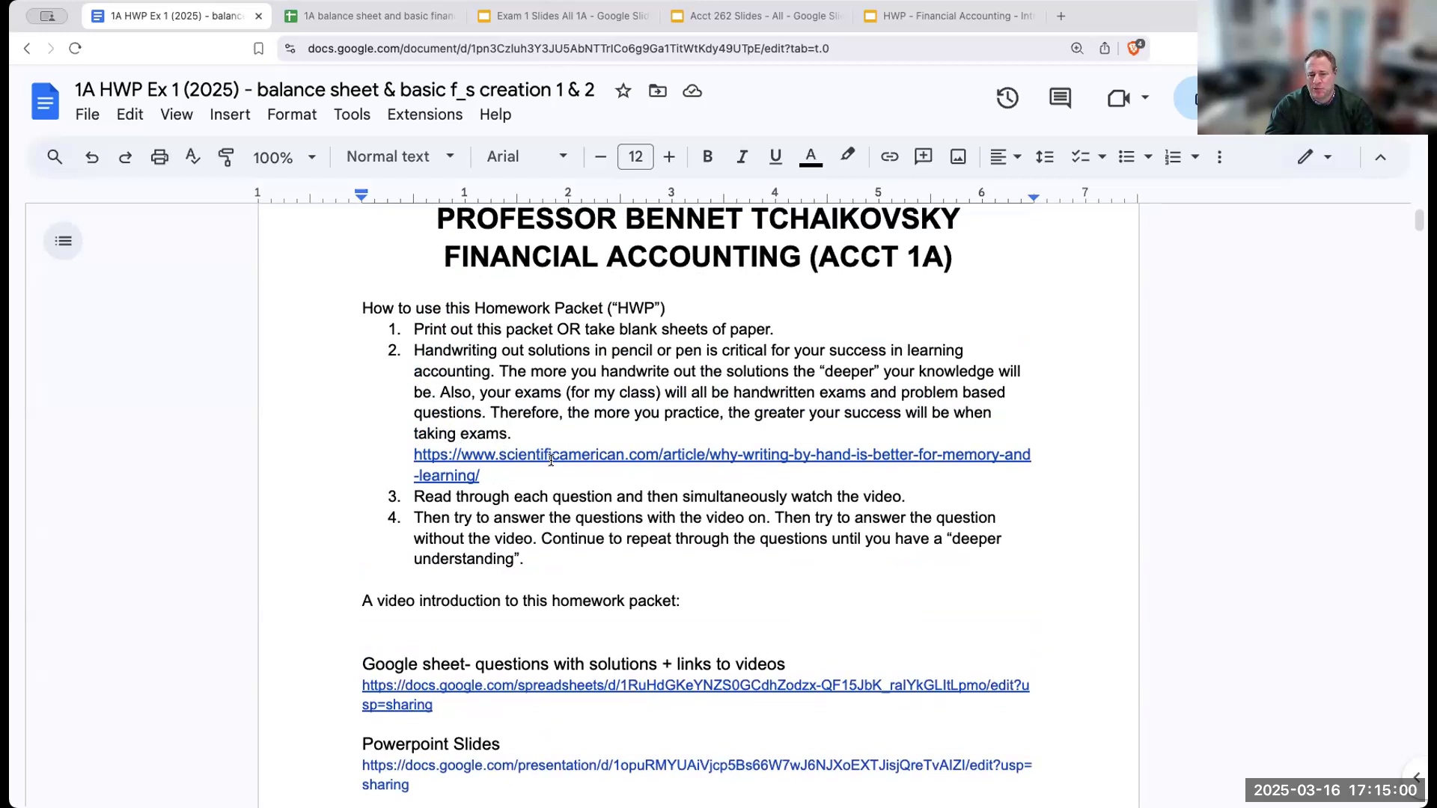
Open the Scientific American handwriting article in a new tab, read it, and return to the 1A HWP Ex 1 packet.
{"action": "left_click", "coordinate": [554, 506]}
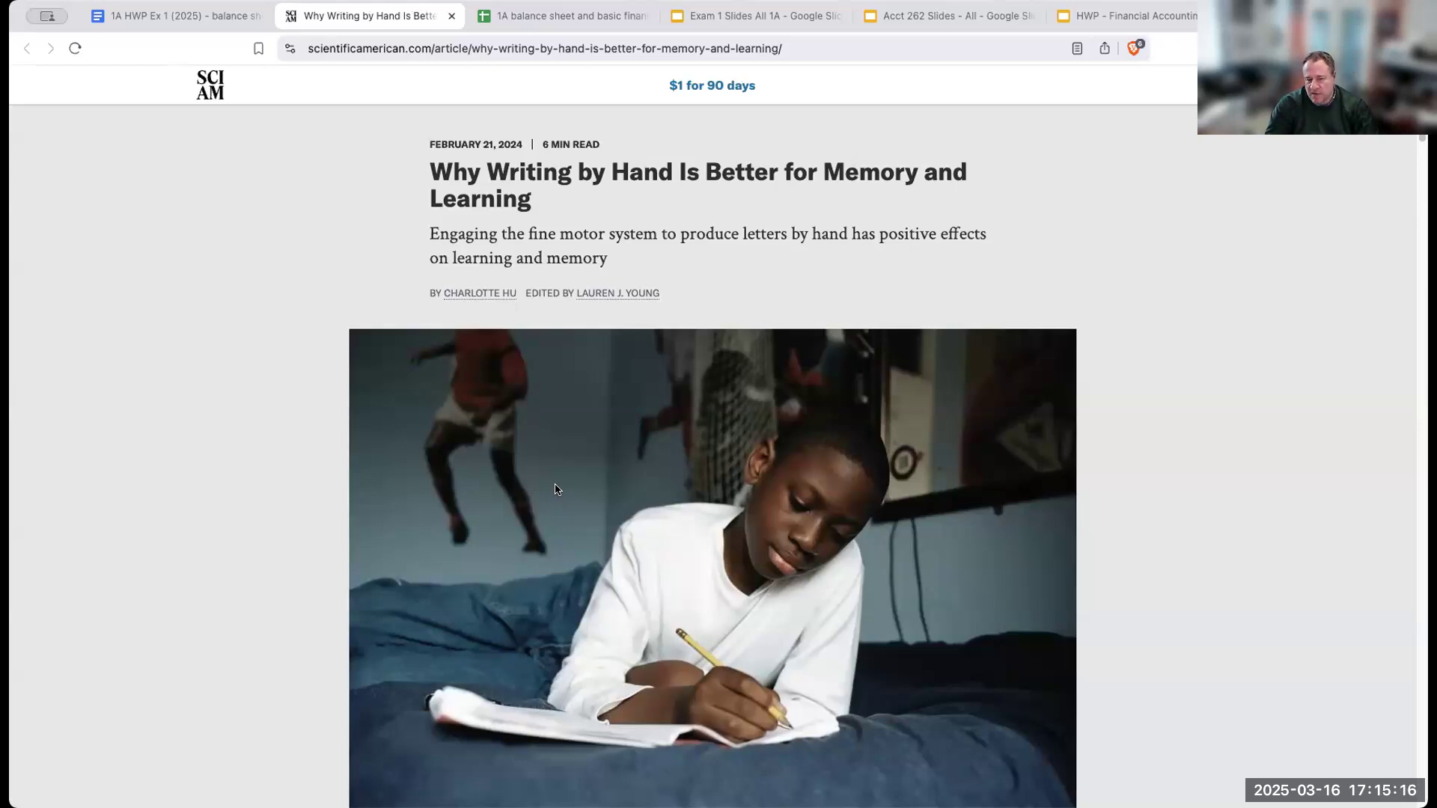
{"action": "scroll", "coordinate": [602, 634], "scroll_direction": "down", "scroll_amount": 10}
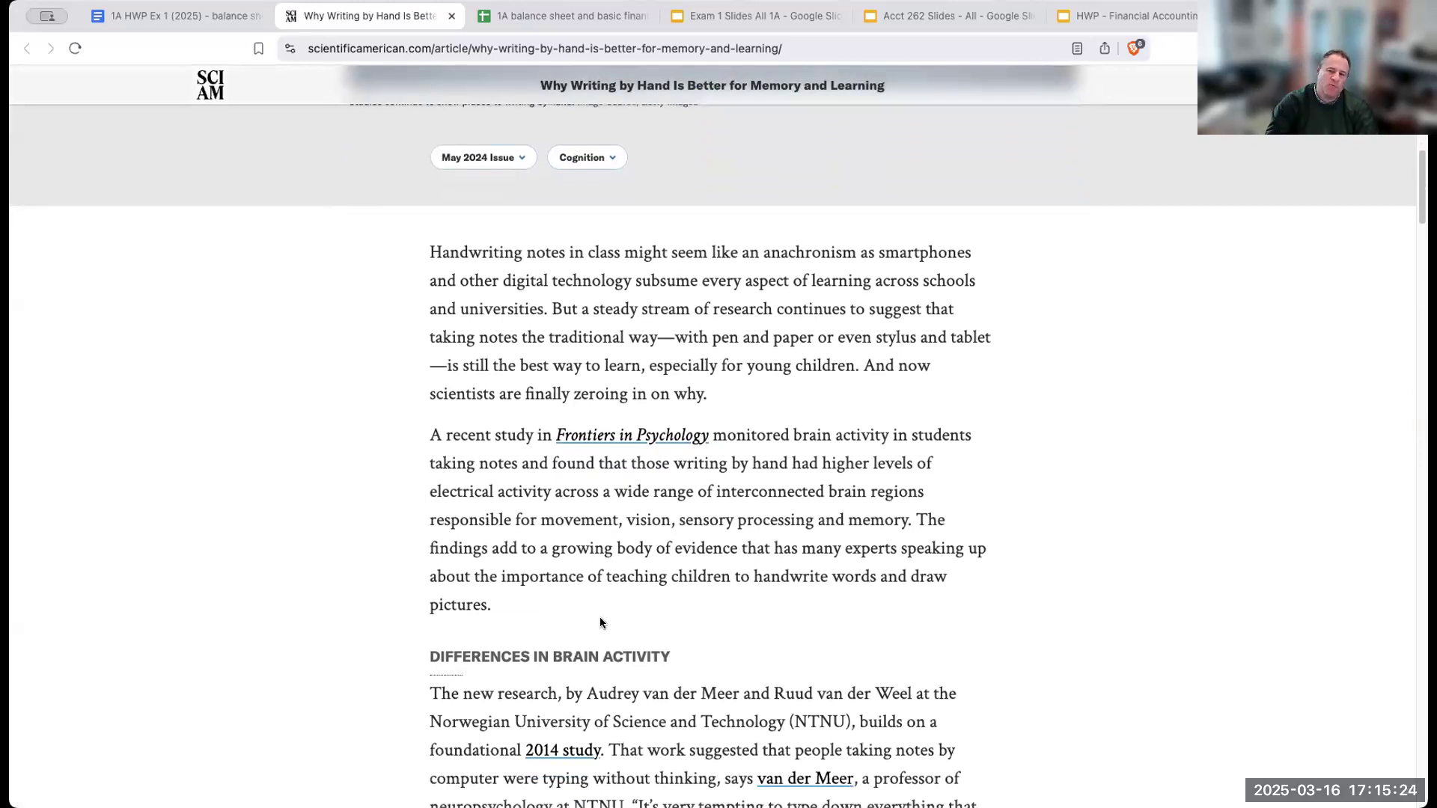
{"action": "scroll", "coordinate": [610, 622], "scroll_direction": "down", "scroll_amount": 4}
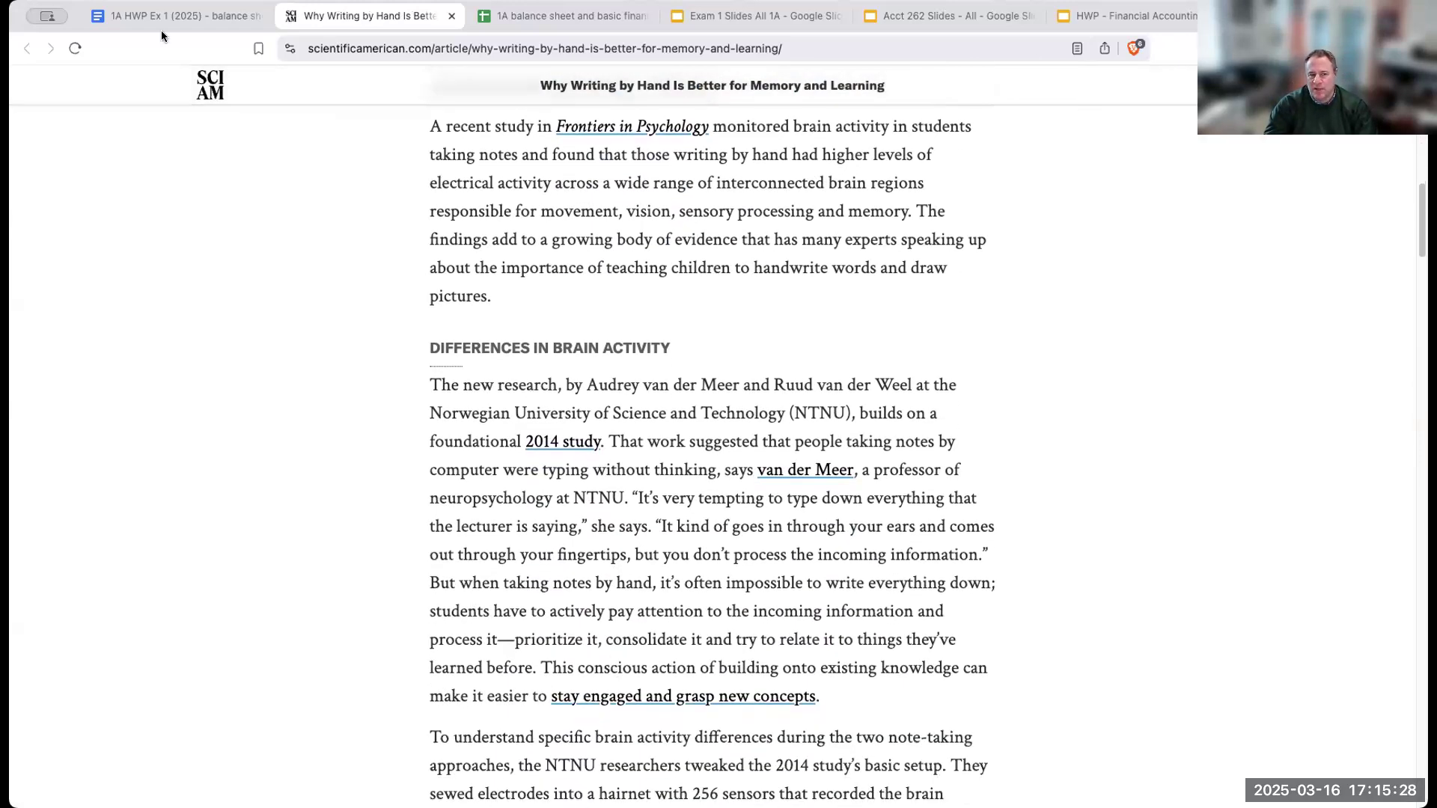
{"action": "left_click", "coordinate": [161, 18]}
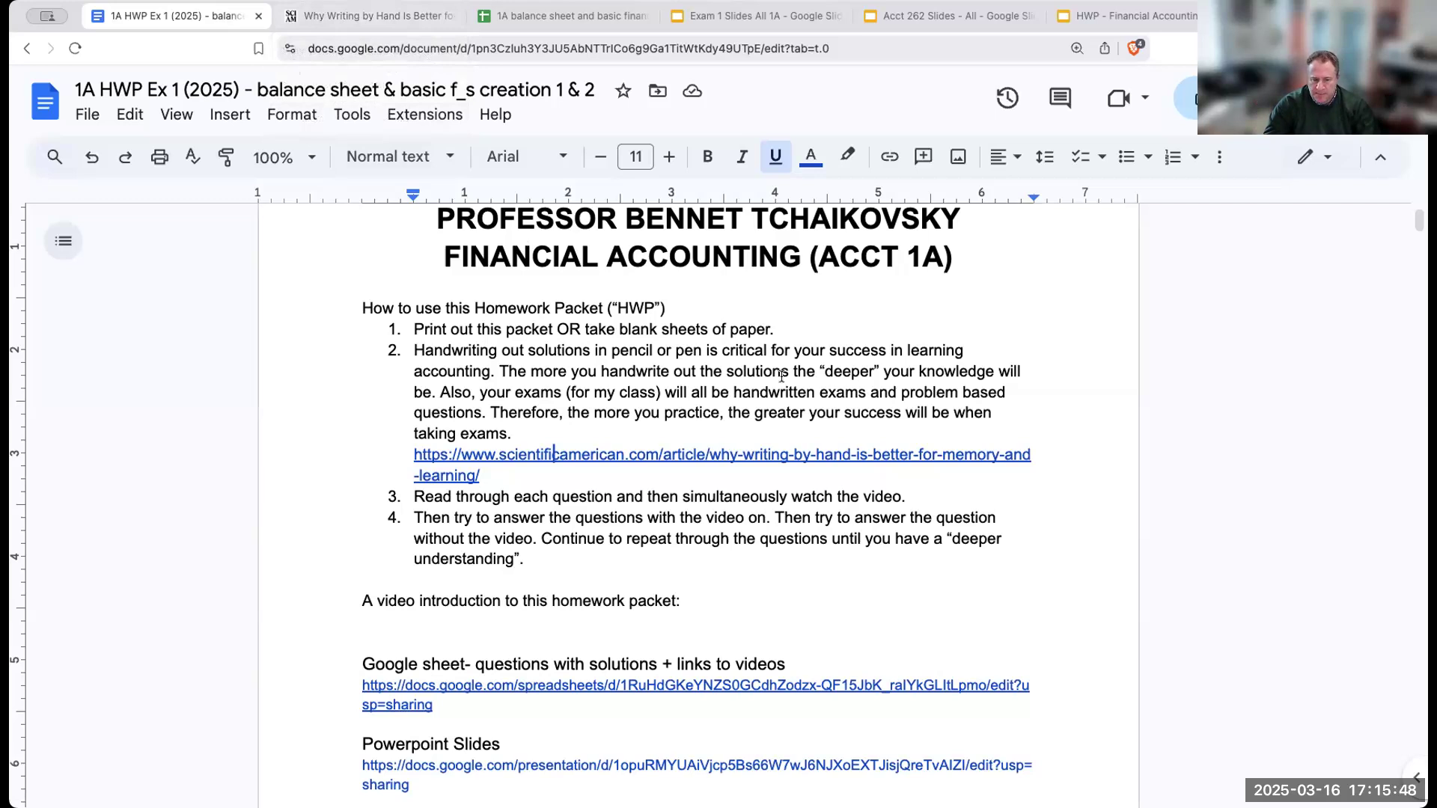
Scroll through the packet's pages, then open the linked questions-with-solutions Google sheet in a new tab.
{"action": "scroll", "coordinate": [668, 426], "scroll_direction": "down", "scroll_amount": 2}
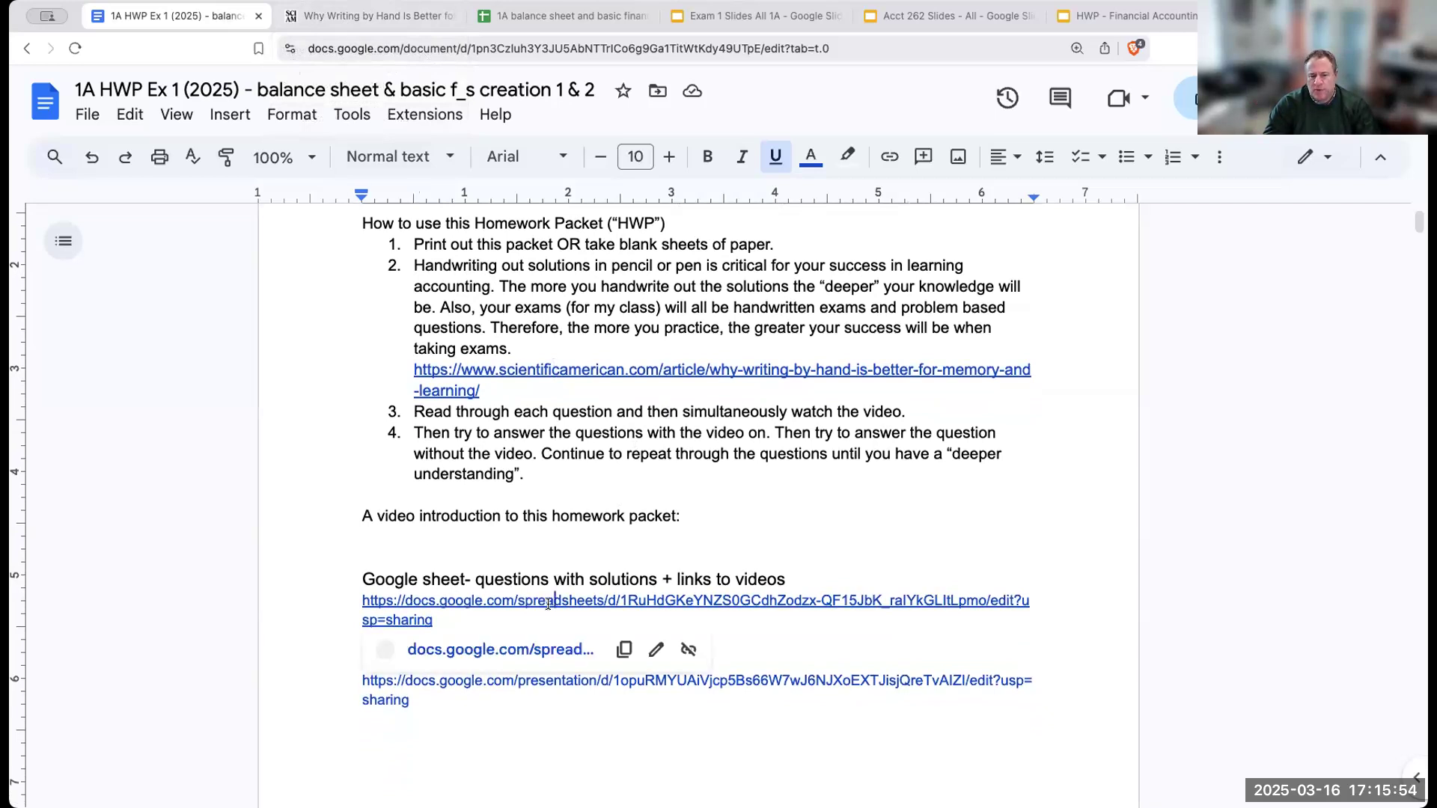
{"action": "scroll", "coordinate": [662, 505], "scroll_direction": "down", "scroll_amount": 10}
{"action": "scroll", "coordinate": [662, 506], "scroll_direction": "down", "scroll_amount": 20}
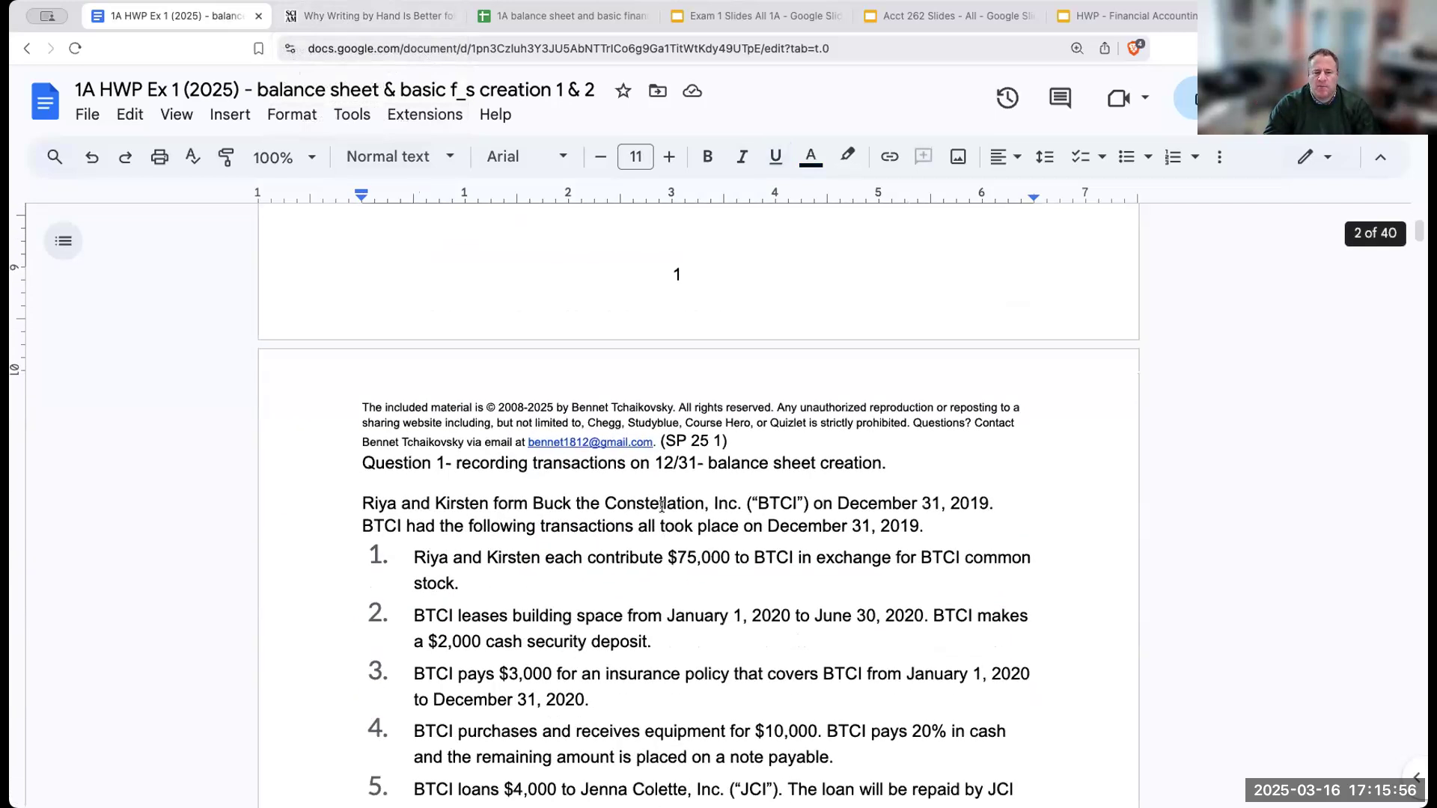
{"action": "scroll", "coordinate": [662, 507], "scroll_direction": "down", "scroll_amount": 20}
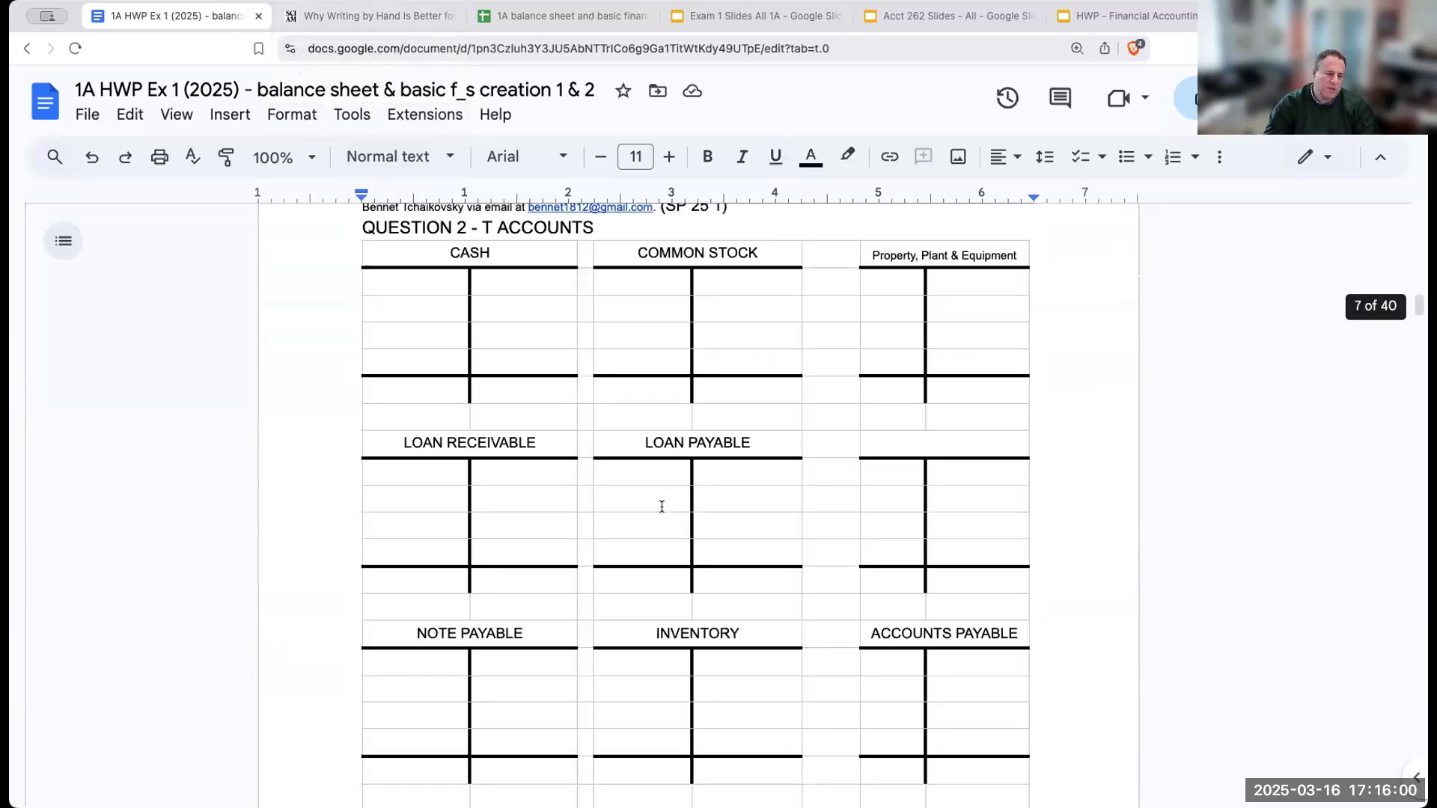
{"action": "scroll", "coordinate": [662, 507], "scroll_direction": "down", "scroll_amount": 20}
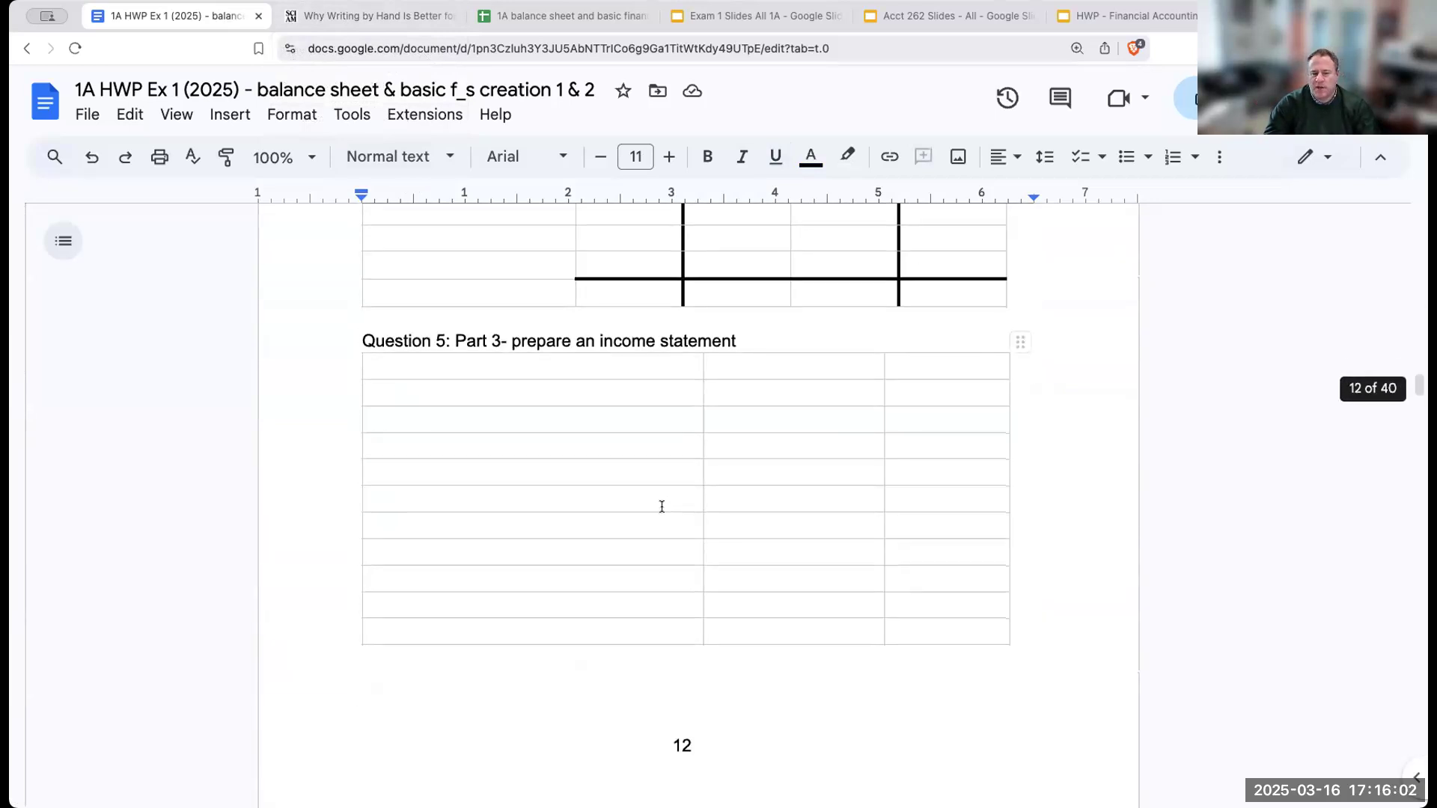
{"action": "scroll", "coordinate": [662, 507], "scroll_direction": "up", "scroll_amount": 20}
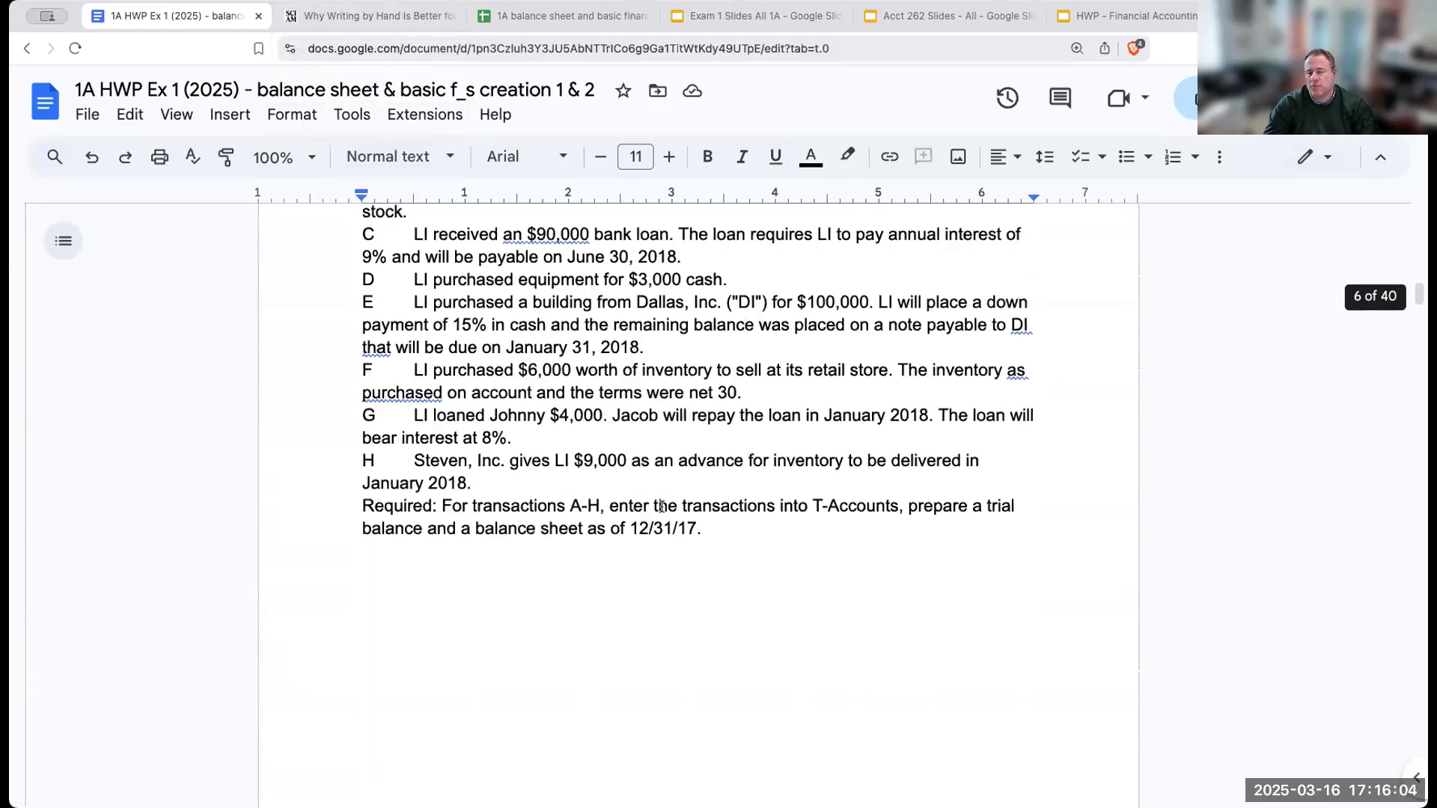
{"action": "scroll", "coordinate": [662, 507], "scroll_direction": "up", "scroll_amount": 20}
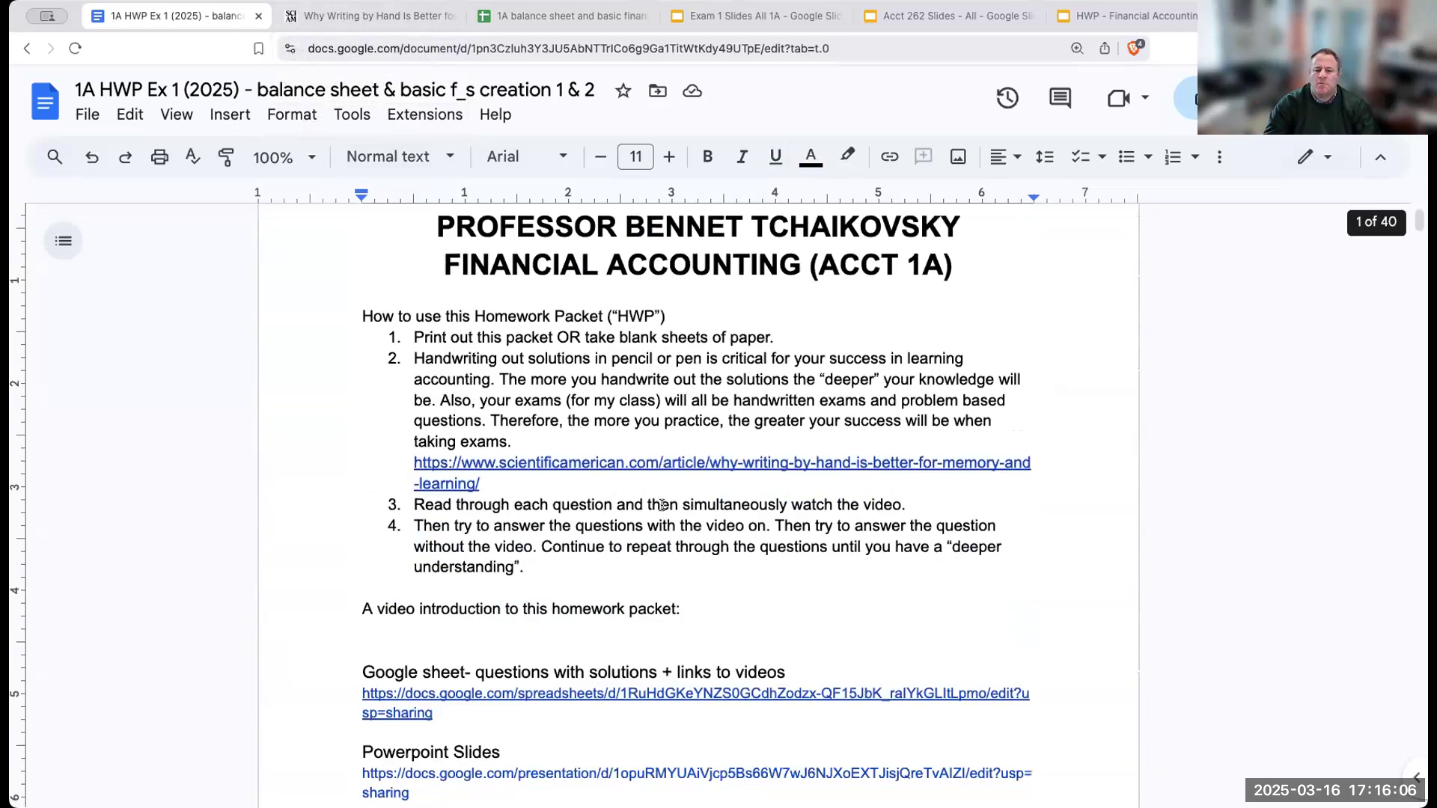
{"action": "scroll", "coordinate": [662, 506], "scroll_direction": "down", "scroll_amount": 3}
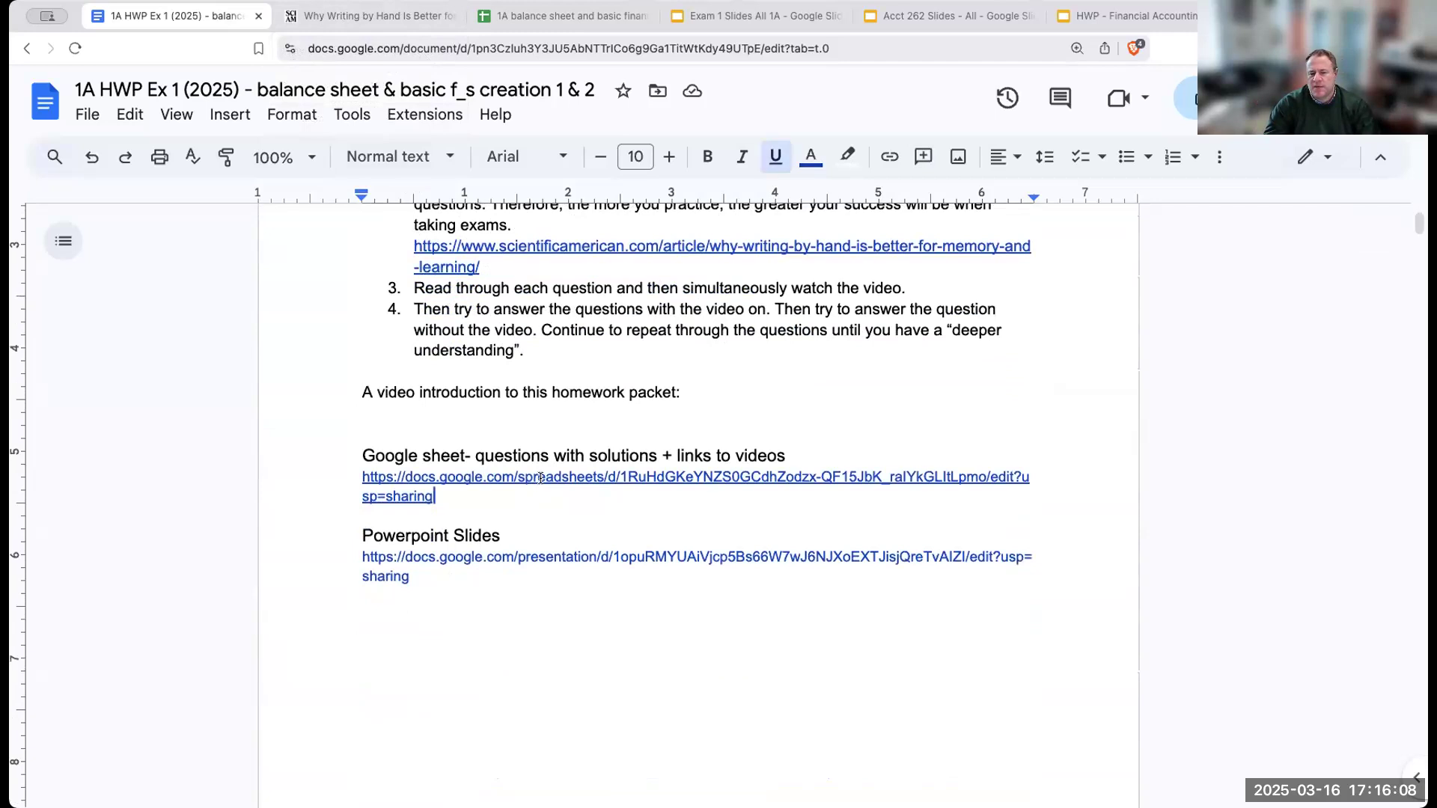
{"action": "mouse_move", "coordinate": [539, 487]}
{"action": "left_click", "coordinate": [514, 526]}
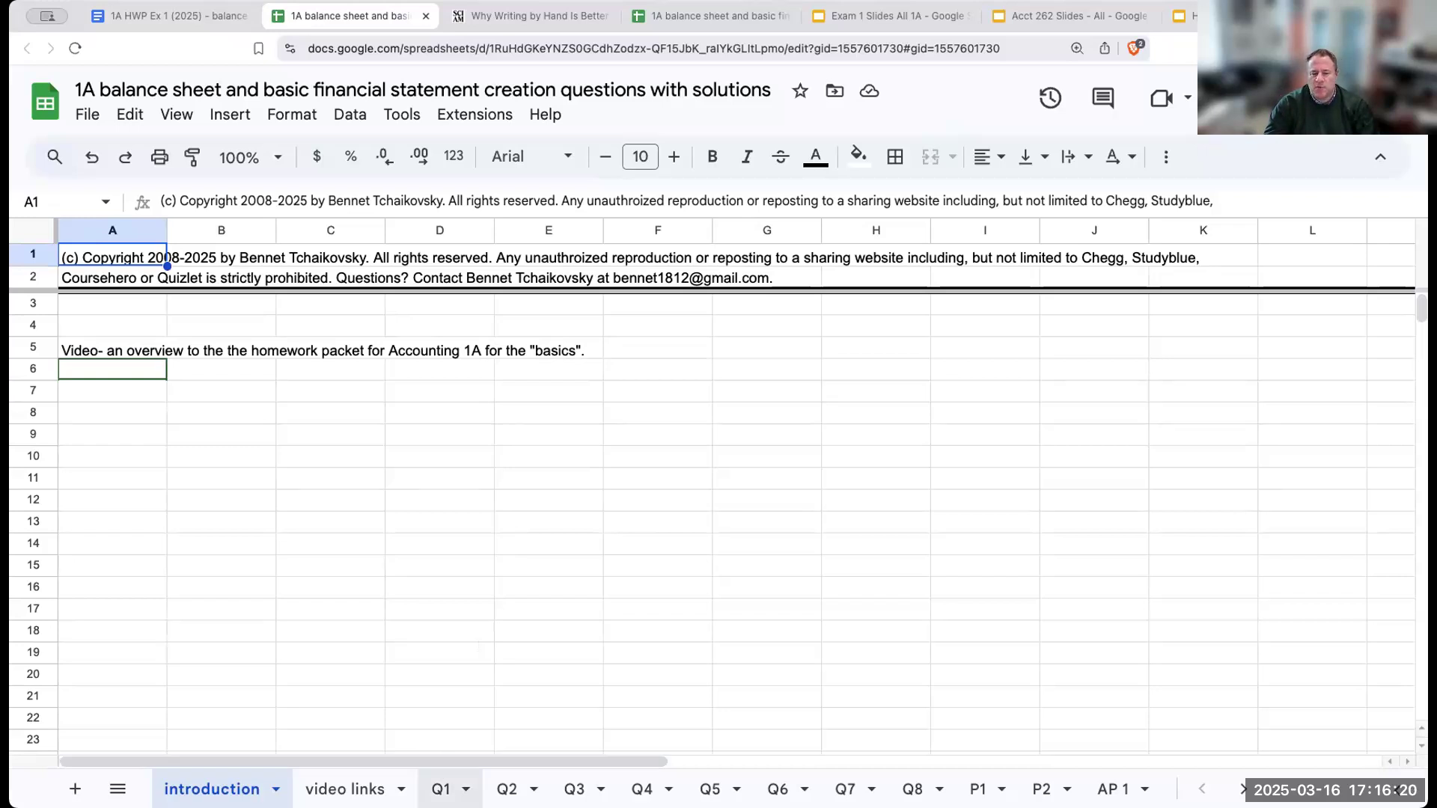
On the Q1 sheet, open cell A4's 'Balance Sheet Example' YouTube walkthrough link.
{"action": "left_click", "coordinate": [441, 789]}
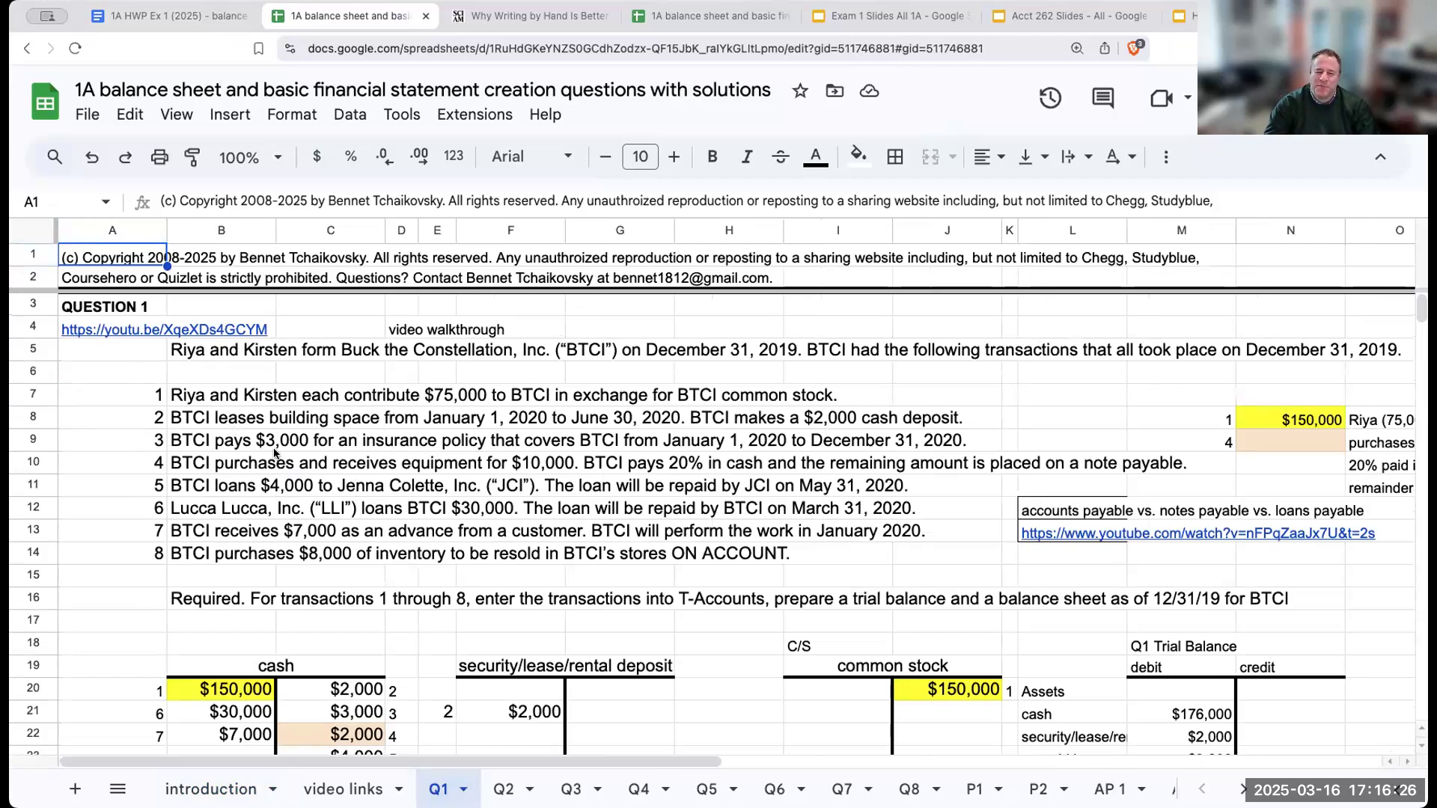
{"action": "left_click", "coordinate": [110, 330]}
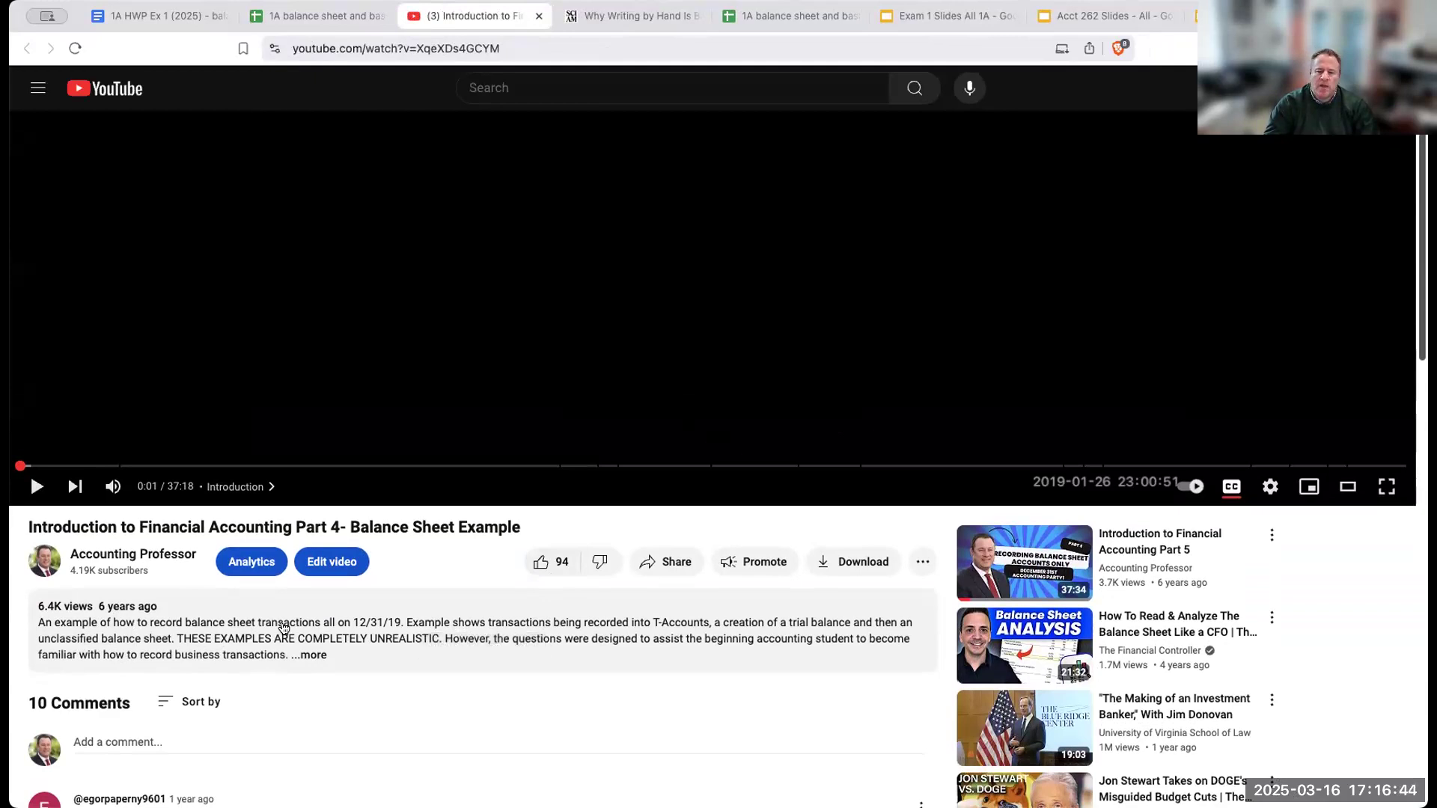
Scroll the Balance Sheet Example video's comments, then return to the 1A balance sheet spreadsheet.
{"action": "scroll", "coordinate": [260, 623], "scroll_direction": "down", "scroll_amount": 1}
{"action": "scroll", "coordinate": [260, 624], "scroll_direction": "down", "scroll_amount": 2}
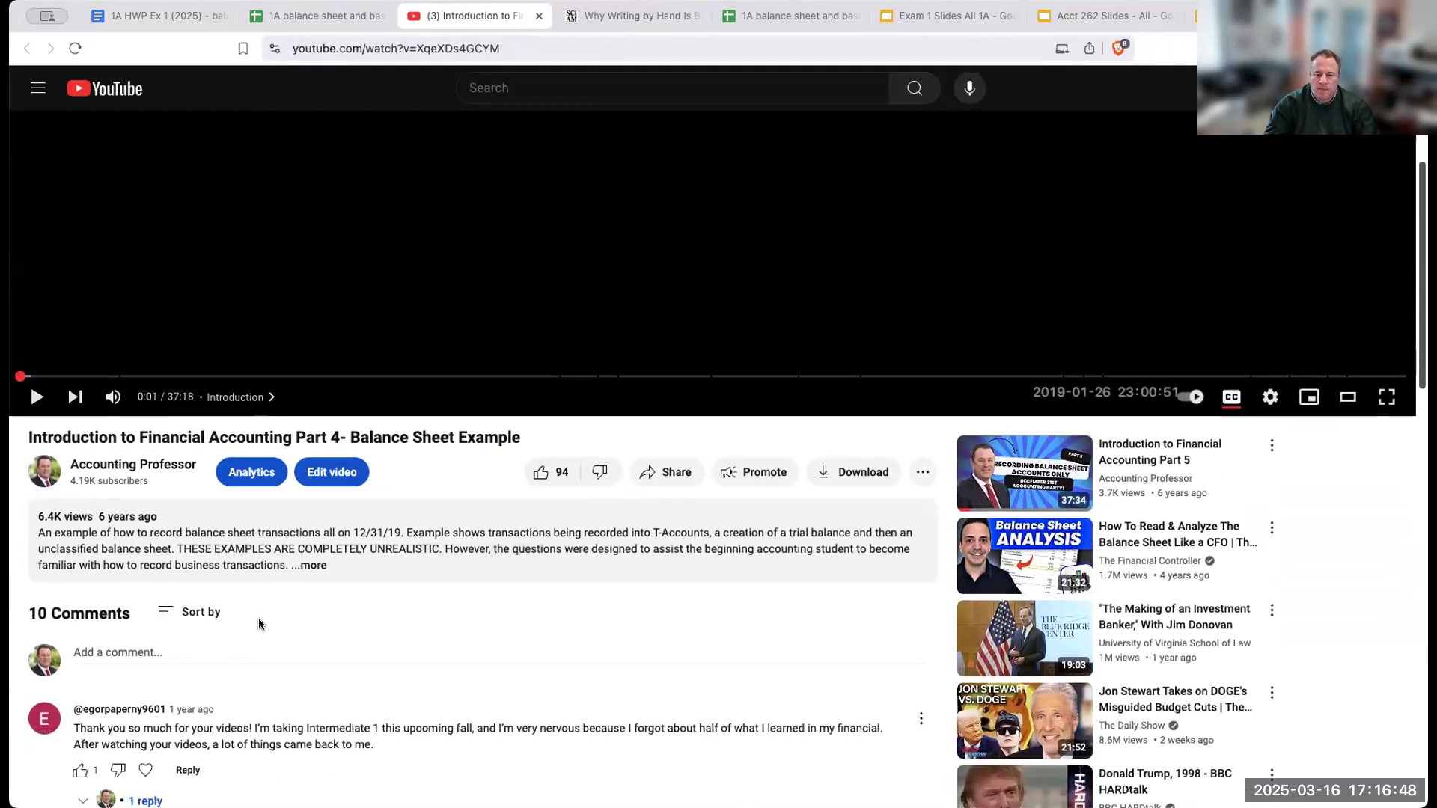
{"action": "left_click", "coordinate": [325, 15]}
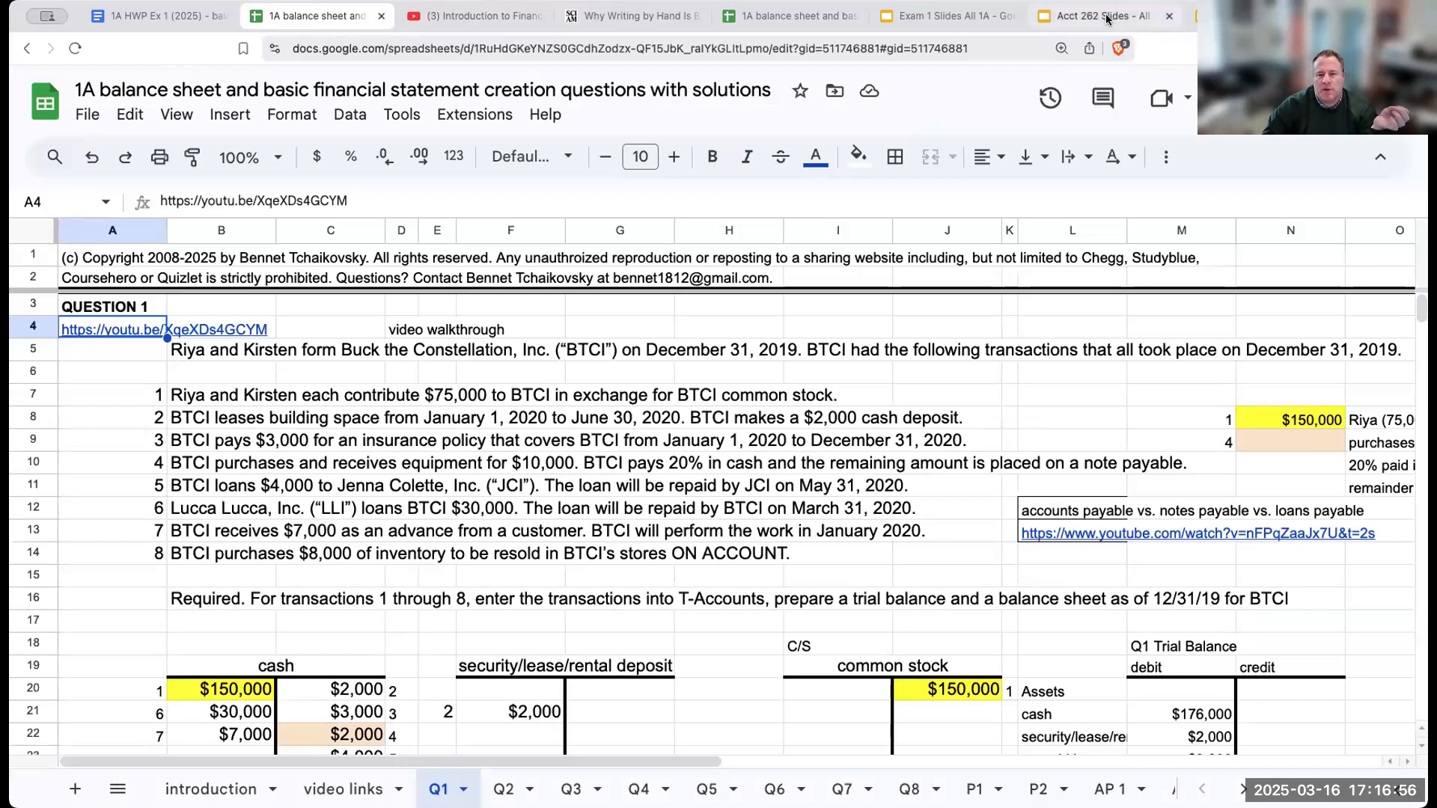
{"action": "left_click", "coordinate": [1187, 16]}
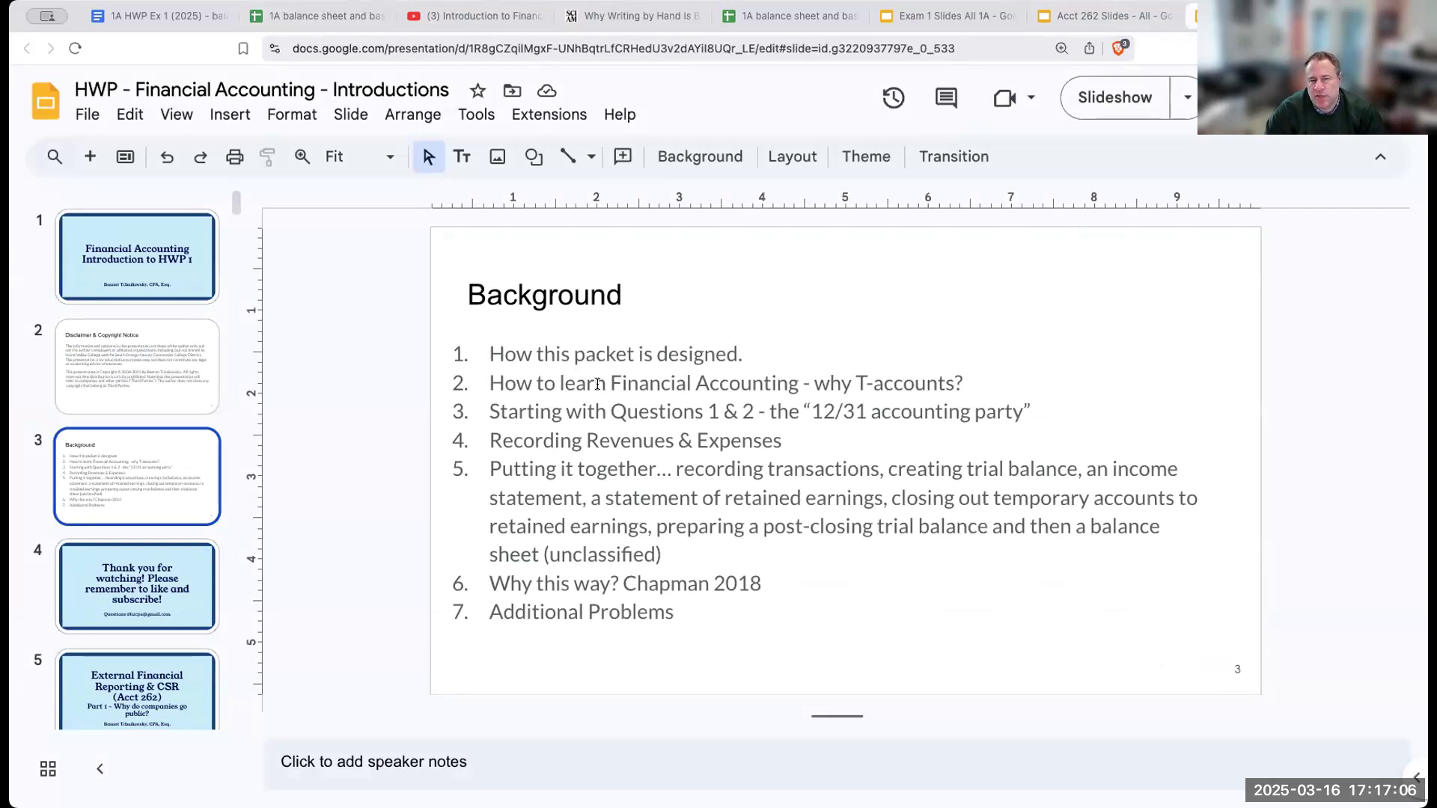
{"action": "left_click", "coordinate": [339, 16]}
{"action": "scroll", "coordinate": [729, 416], "scroll_direction": "down", "scroll_amount": 4}
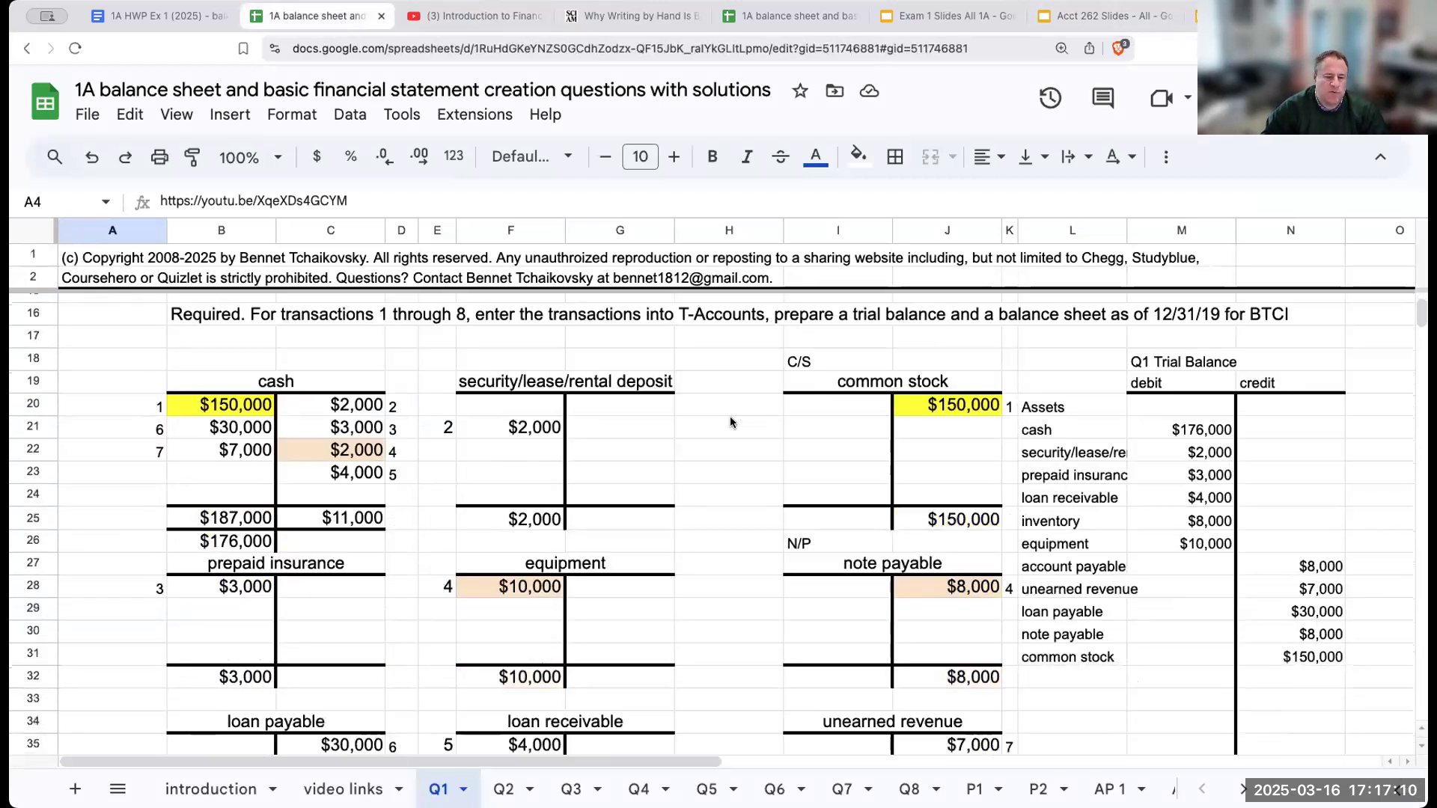
{"action": "scroll", "coordinate": [730, 421], "scroll_direction": "down", "scroll_amount": 8}
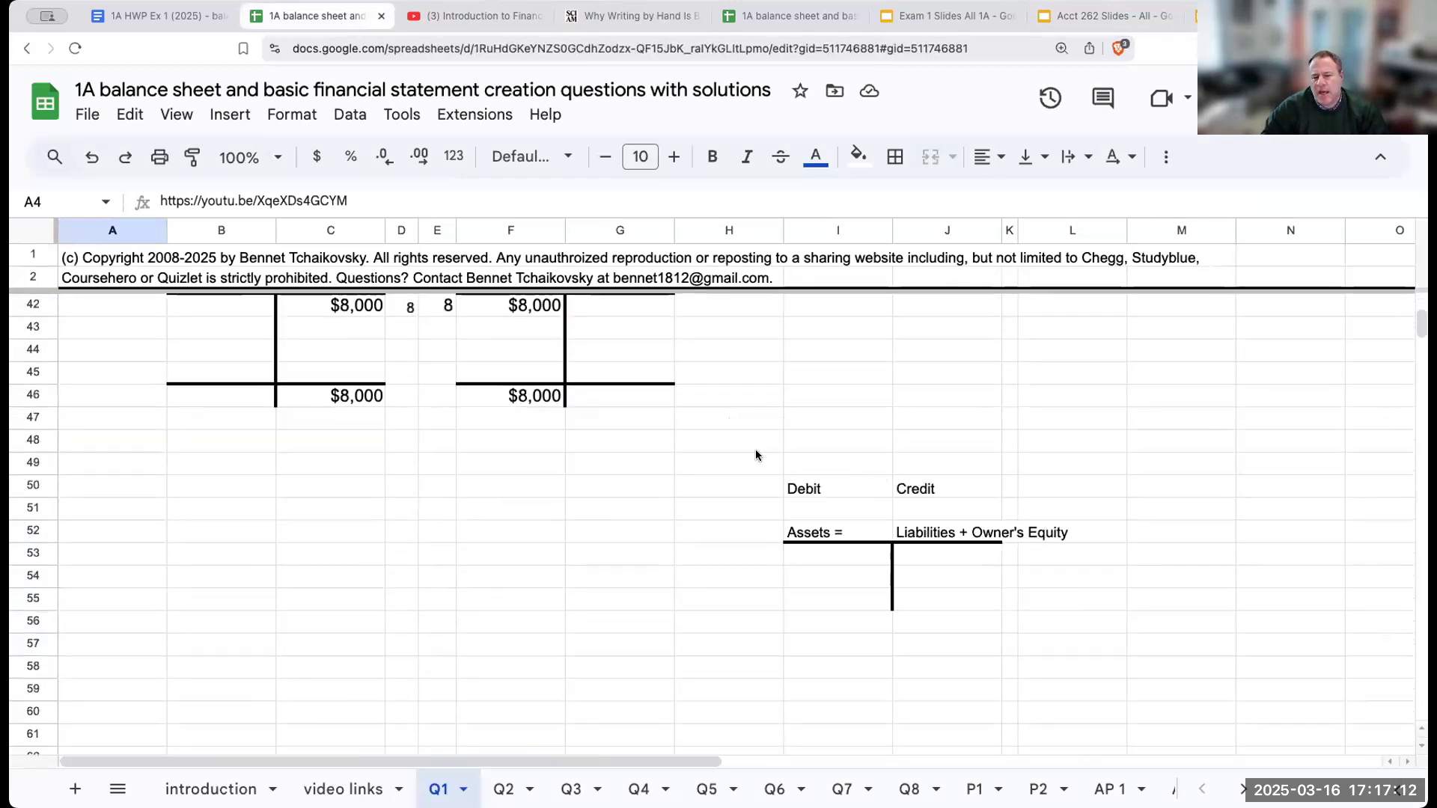
{"action": "left_click_drag", "start_coordinate": [757, 450], "coordinate": [1095, 645]}
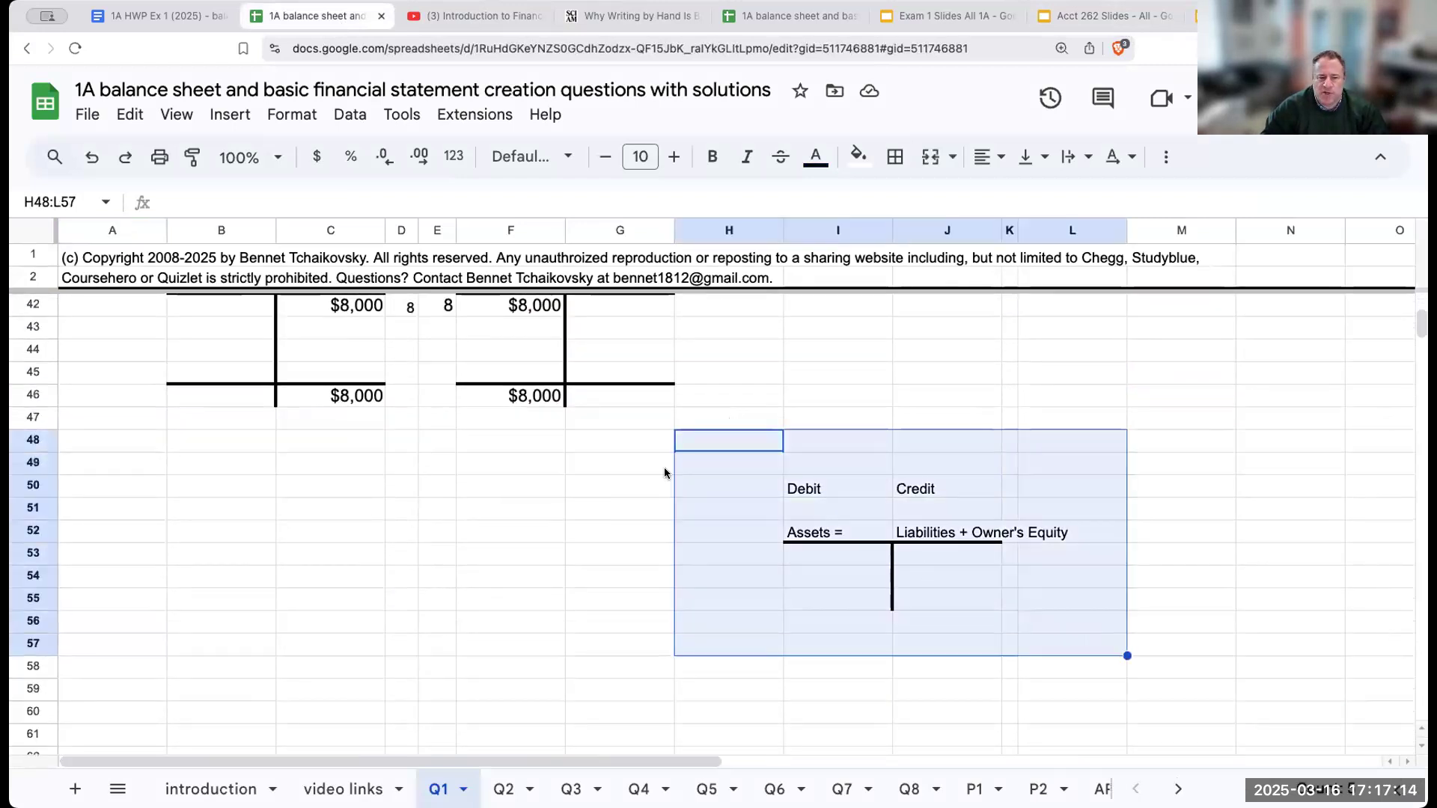
{"action": "scroll", "coordinate": [663, 468], "scroll_direction": "up", "scroll_amount": 8}
{"action": "scroll", "coordinate": [663, 467], "scroll_direction": "up", "scroll_amount": 5}
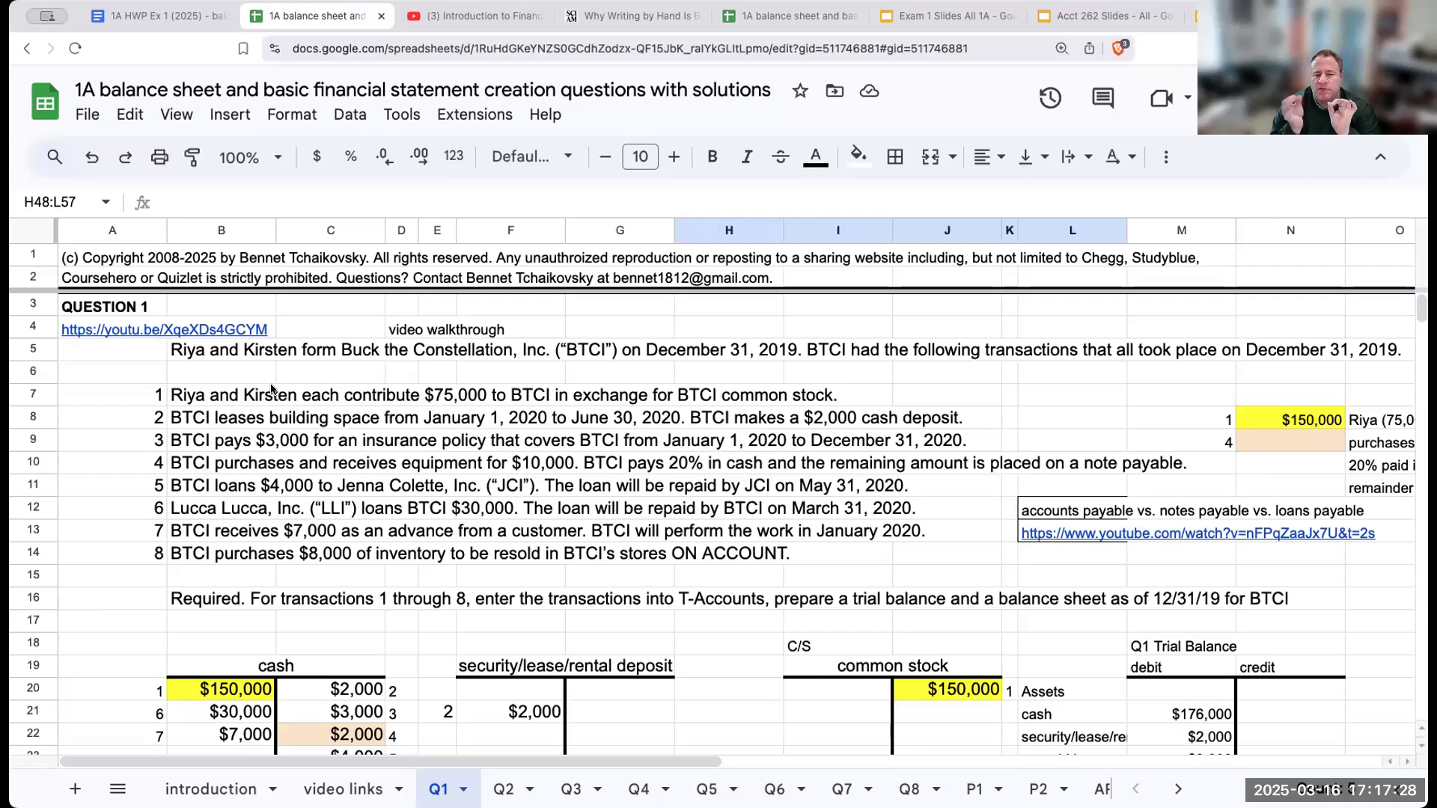
{"action": "scroll", "coordinate": [682, 441], "scroll_direction": "down", "scroll_amount": 6}
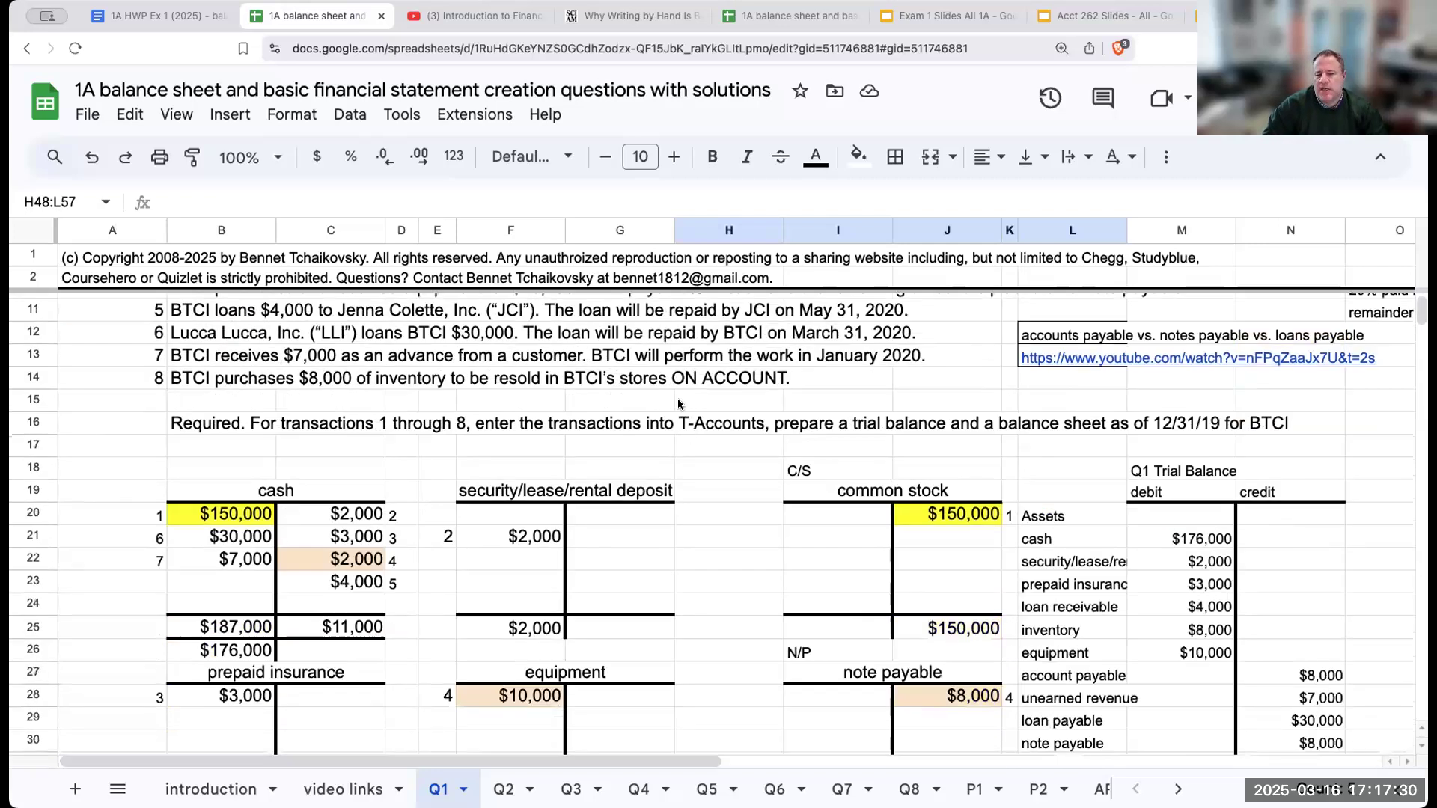
{"action": "scroll", "coordinate": [661, 356], "scroll_direction": "down", "scroll_amount": 5}
Review Question 1's equation cells I52 and J52 and text in B5 and B7, then open Q2.
{"action": "left_click", "coordinate": [833, 655]}
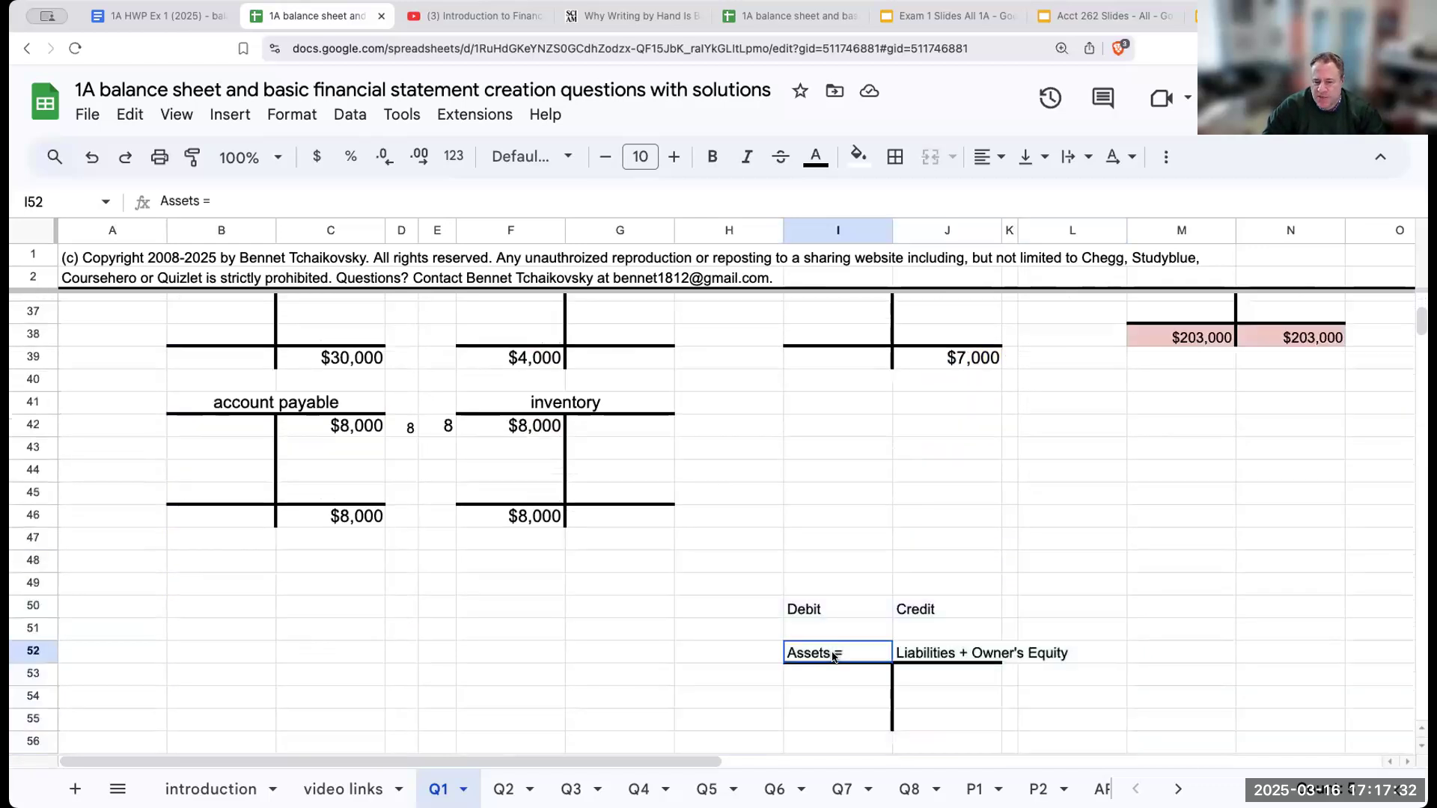
{"action": "left_click", "coordinate": [927, 656]}
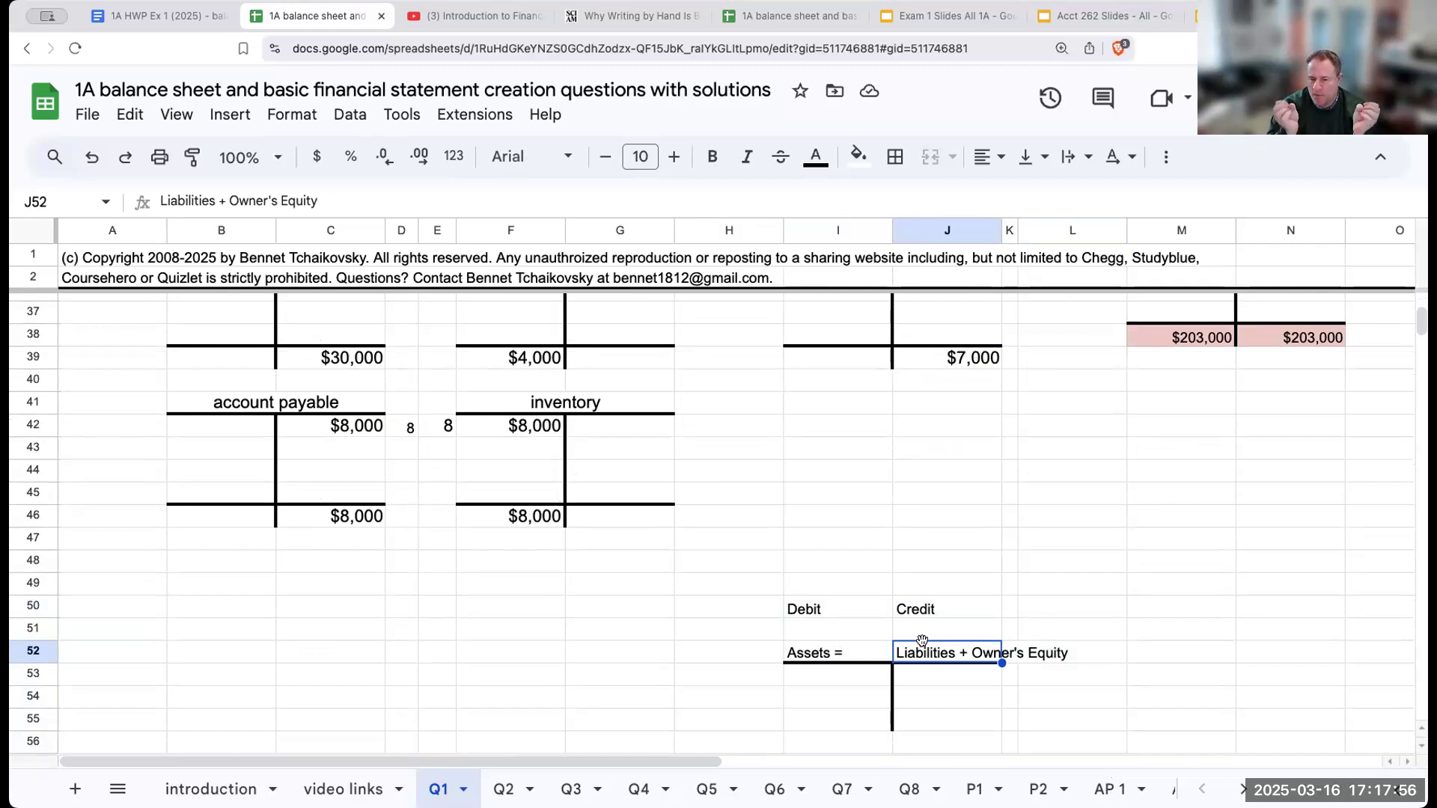
{"action": "scroll", "coordinate": [768, 516], "scroll_direction": "up", "scroll_amount": 10}
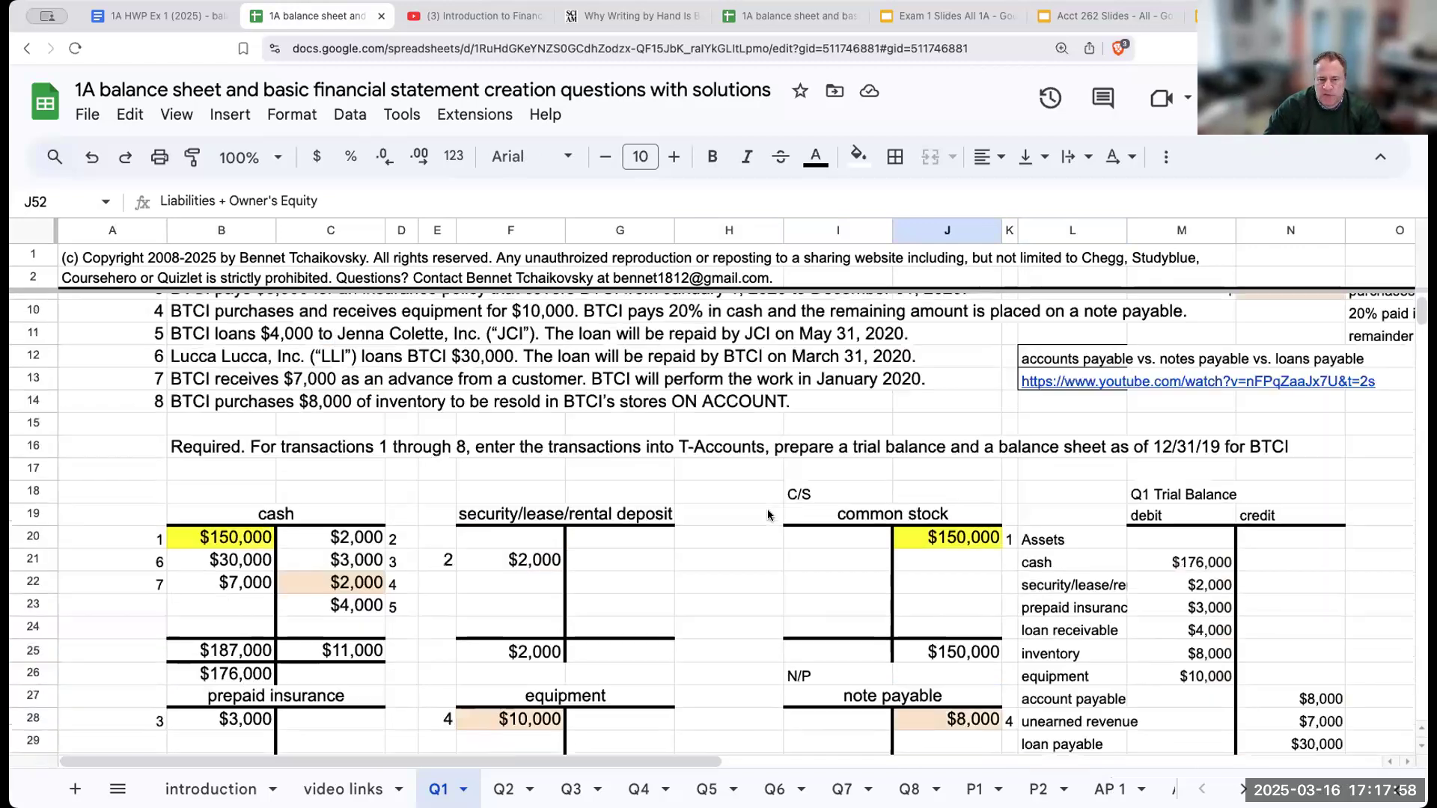
{"action": "left_click", "coordinate": [234, 356]}
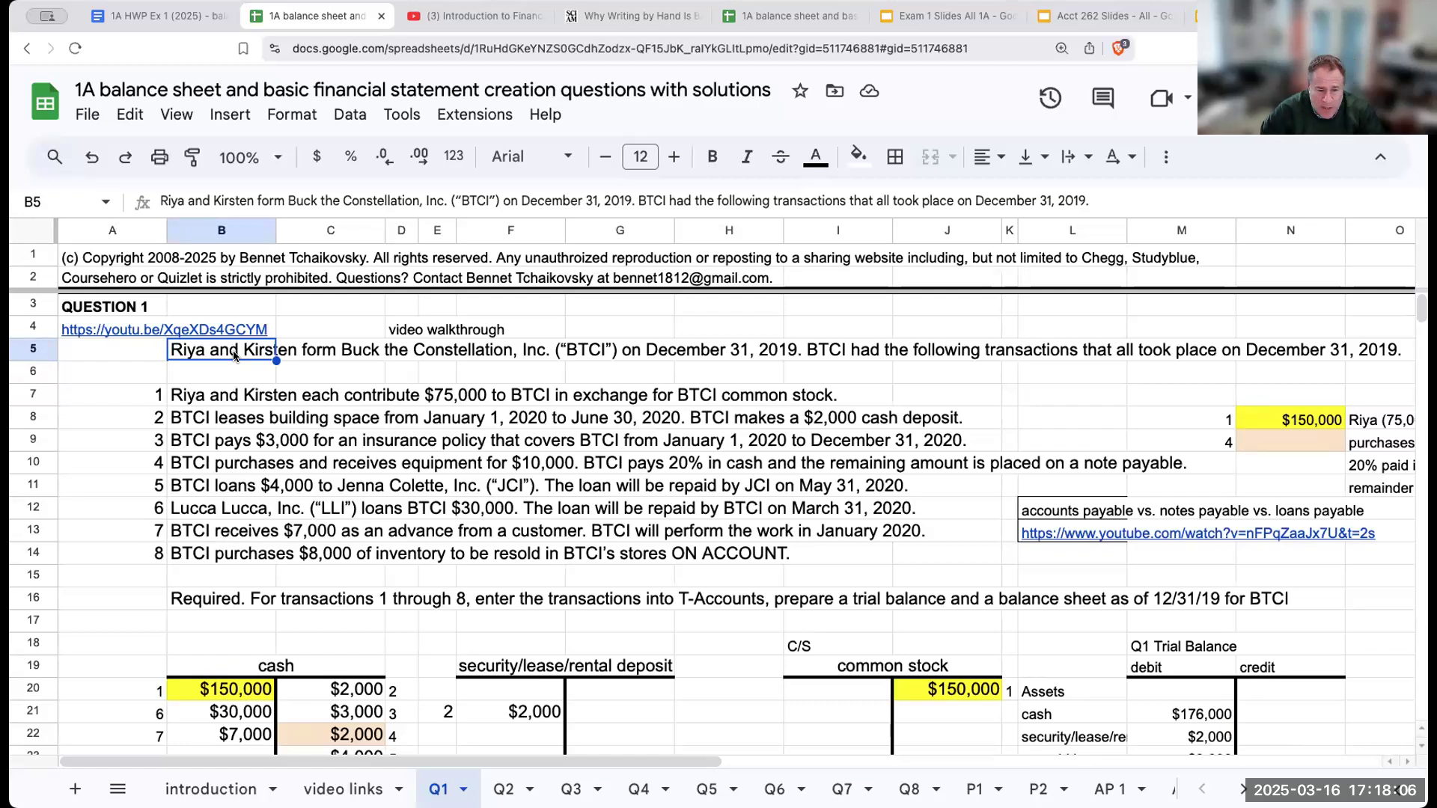
{"action": "left_click", "coordinate": [230, 399]}
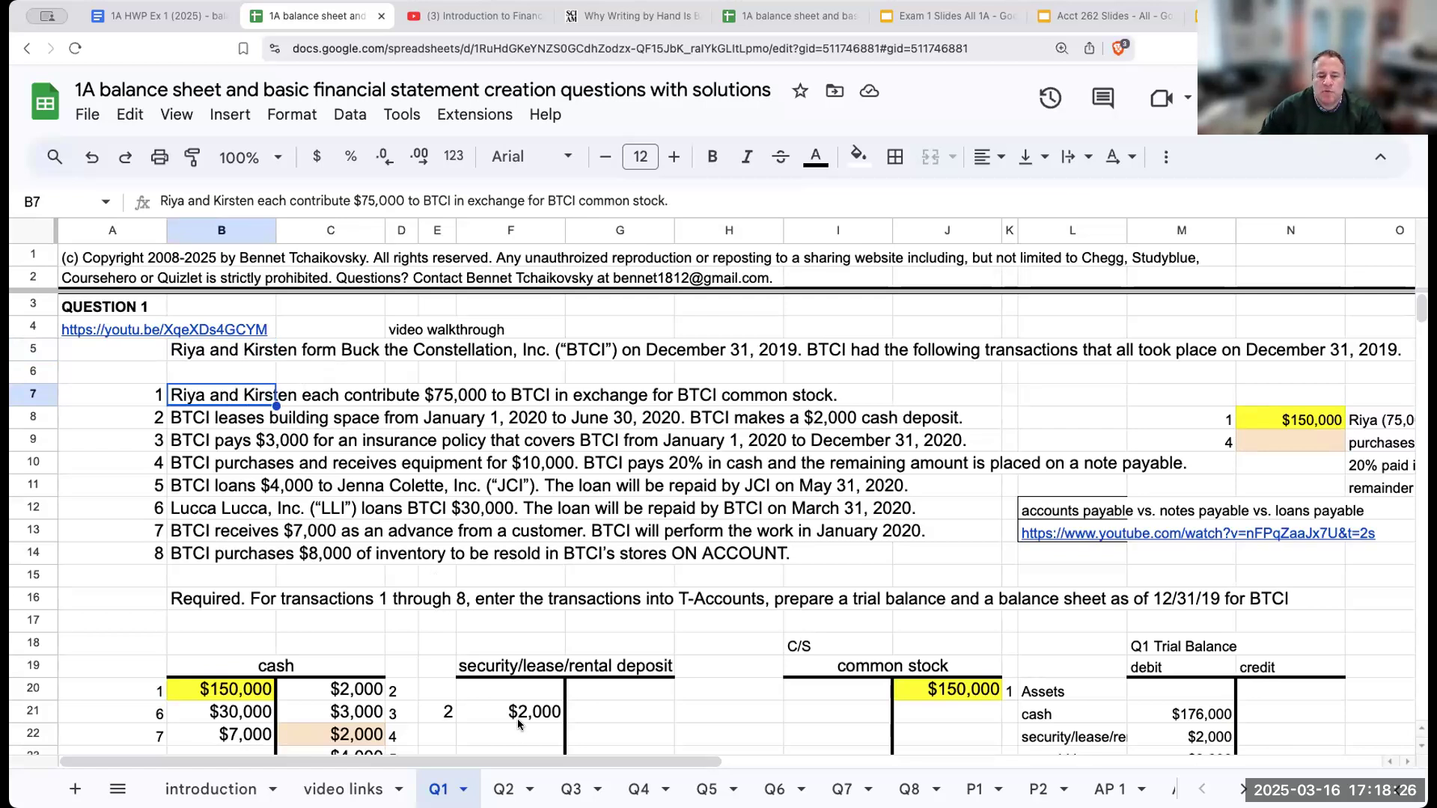
{"action": "left_click", "coordinate": [504, 789]}
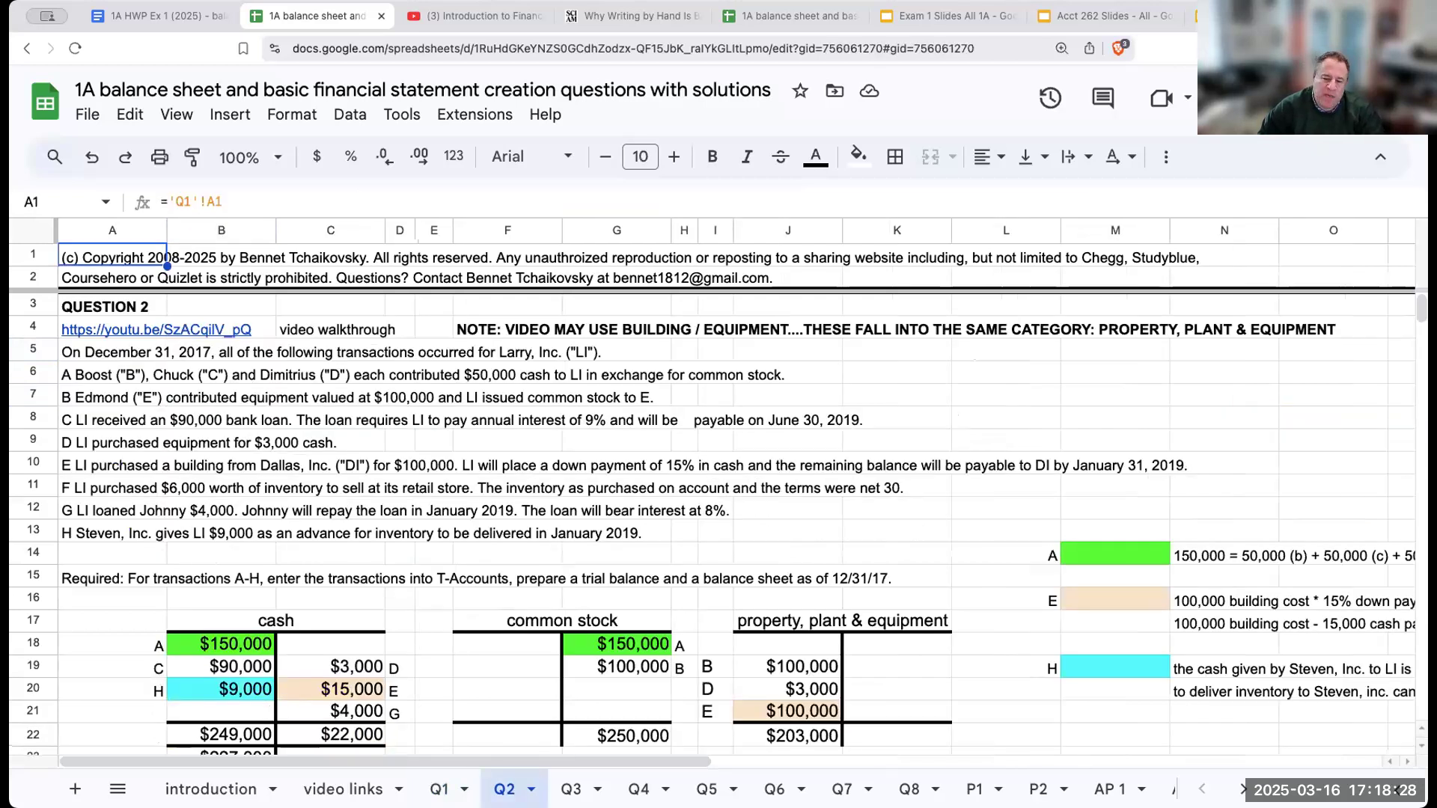
Scroll Question 2's T-accounts, select A18, then step through the sheets to Q3.
{"action": "scroll", "coordinate": [499, 624], "scroll_direction": "down", "scroll_amount": 2}
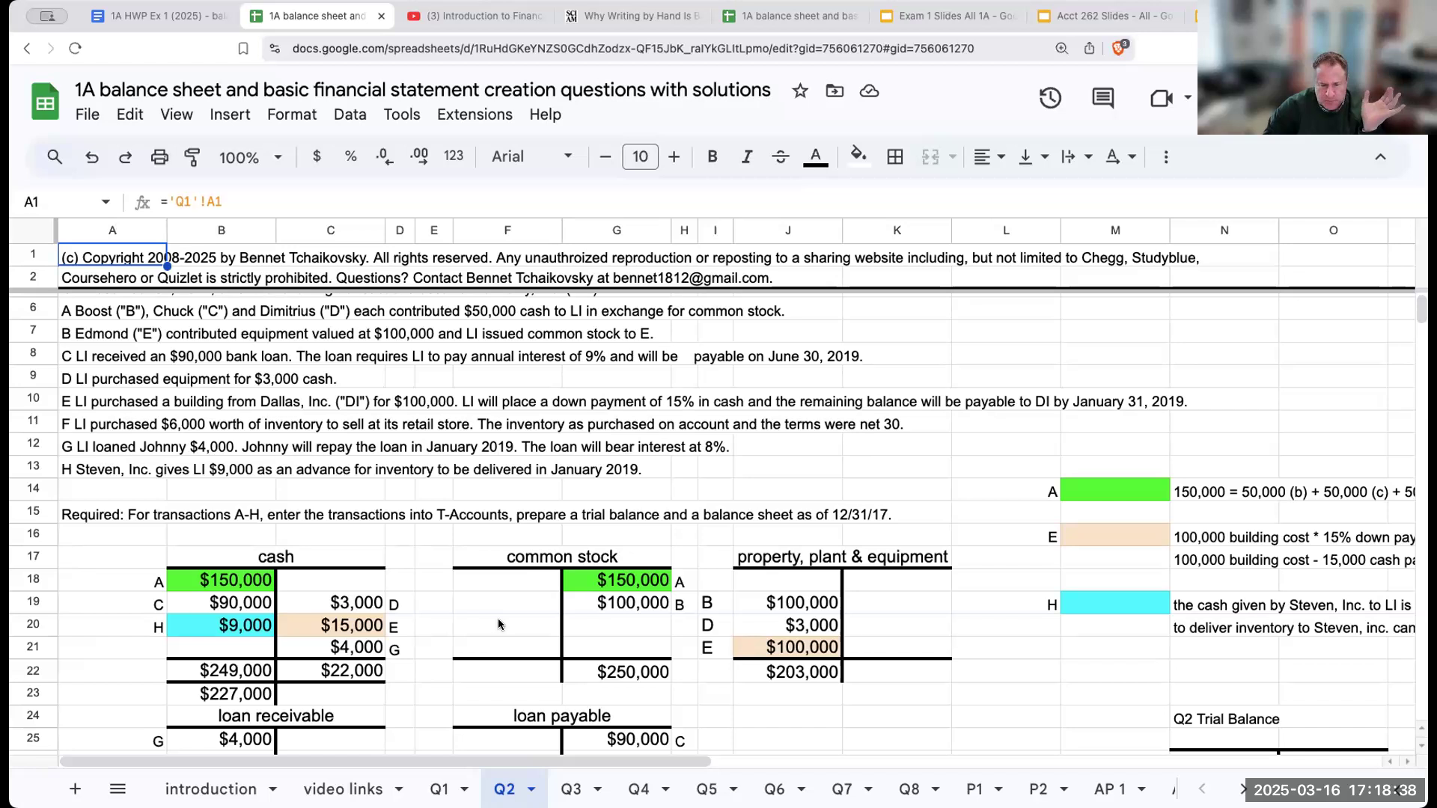
{"action": "scroll", "coordinate": [548, 453], "scroll_direction": "down", "scroll_amount": 2}
{"action": "scroll", "coordinate": [548, 454], "scroll_direction": "down", "scroll_amount": 1}
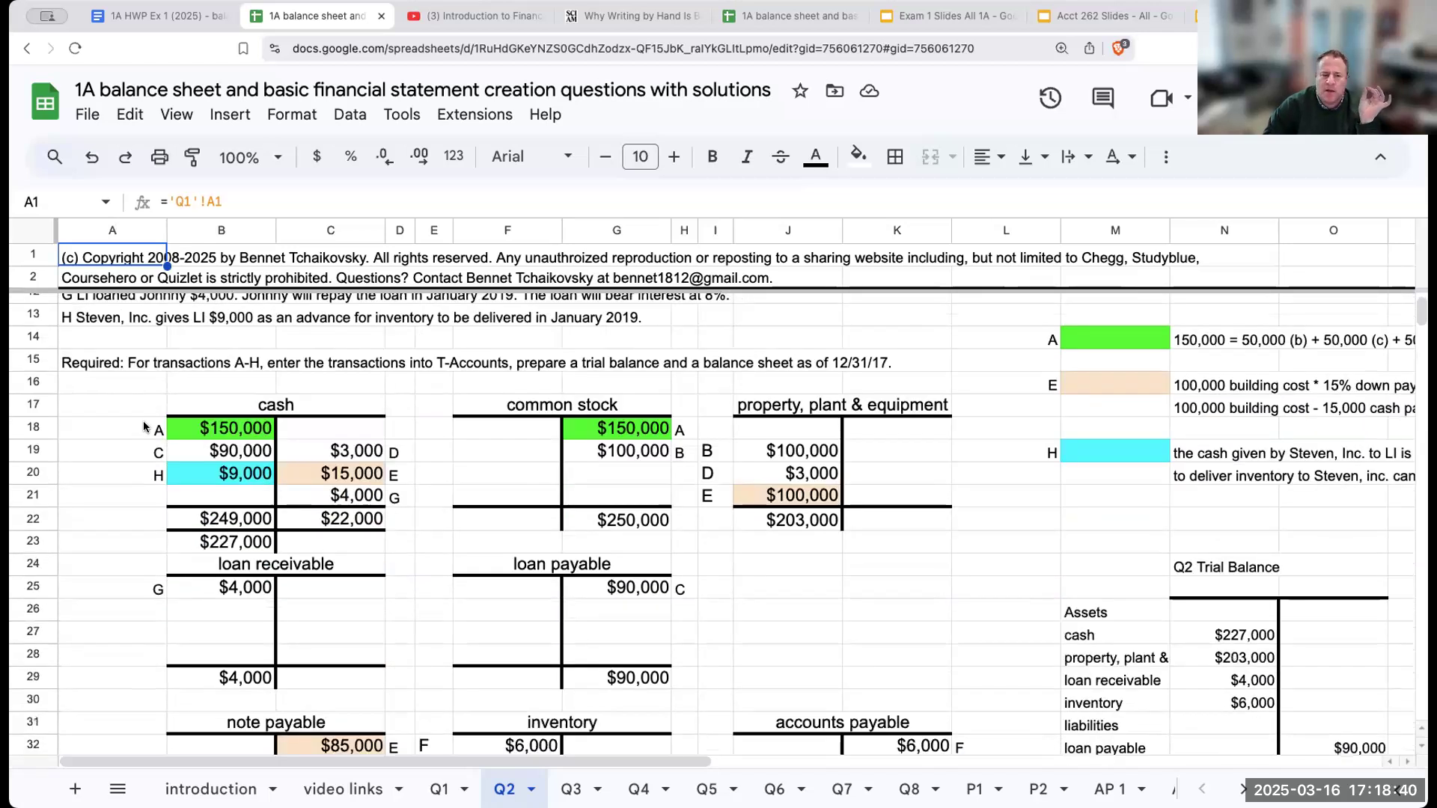
{"action": "left_click", "coordinate": [144, 427]}
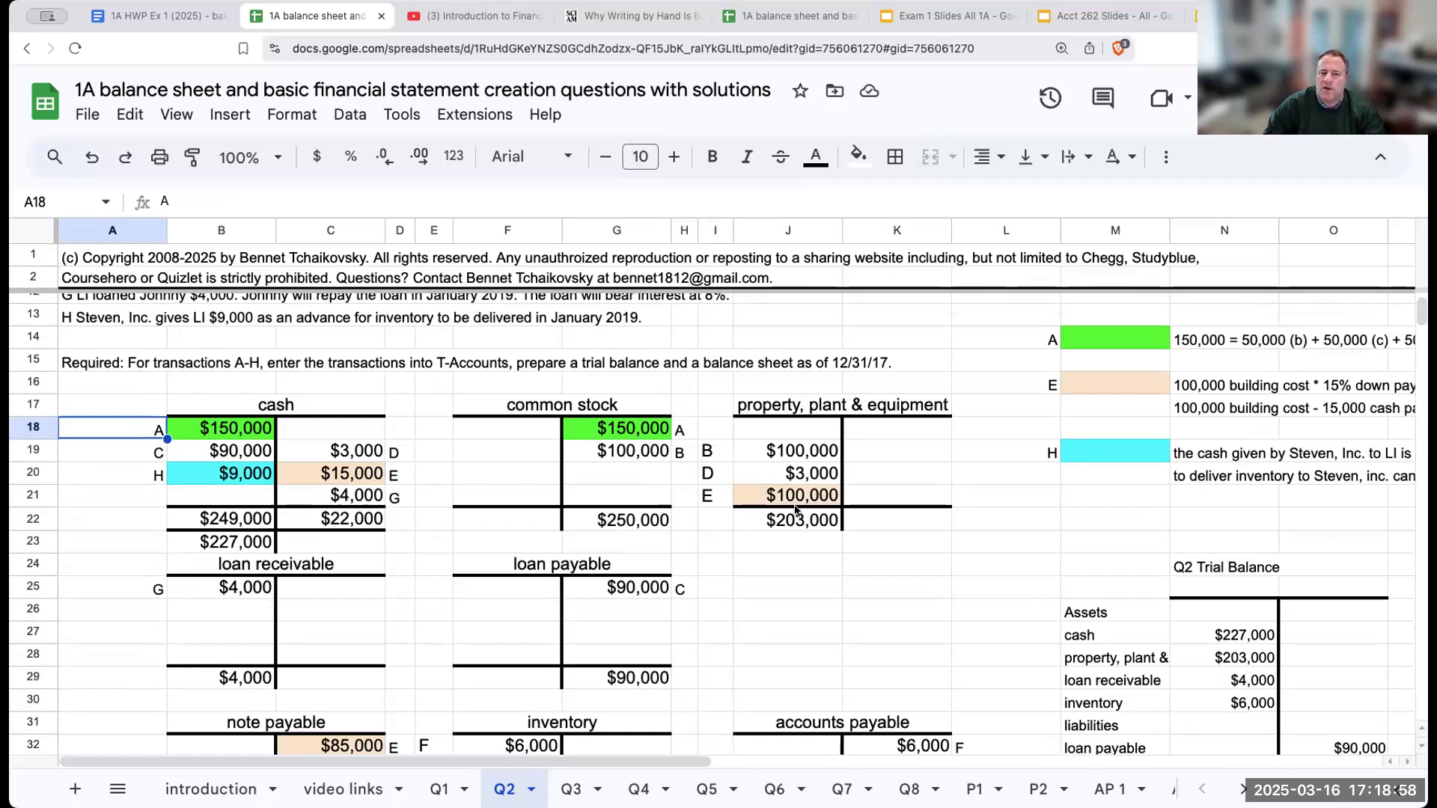
{"action": "scroll", "coordinate": [477, 750], "scroll_direction": "down", "scroll_amount": 2}
{"action": "scroll", "coordinate": [478, 751], "scroll_direction": "up", "scroll_amount": 5}
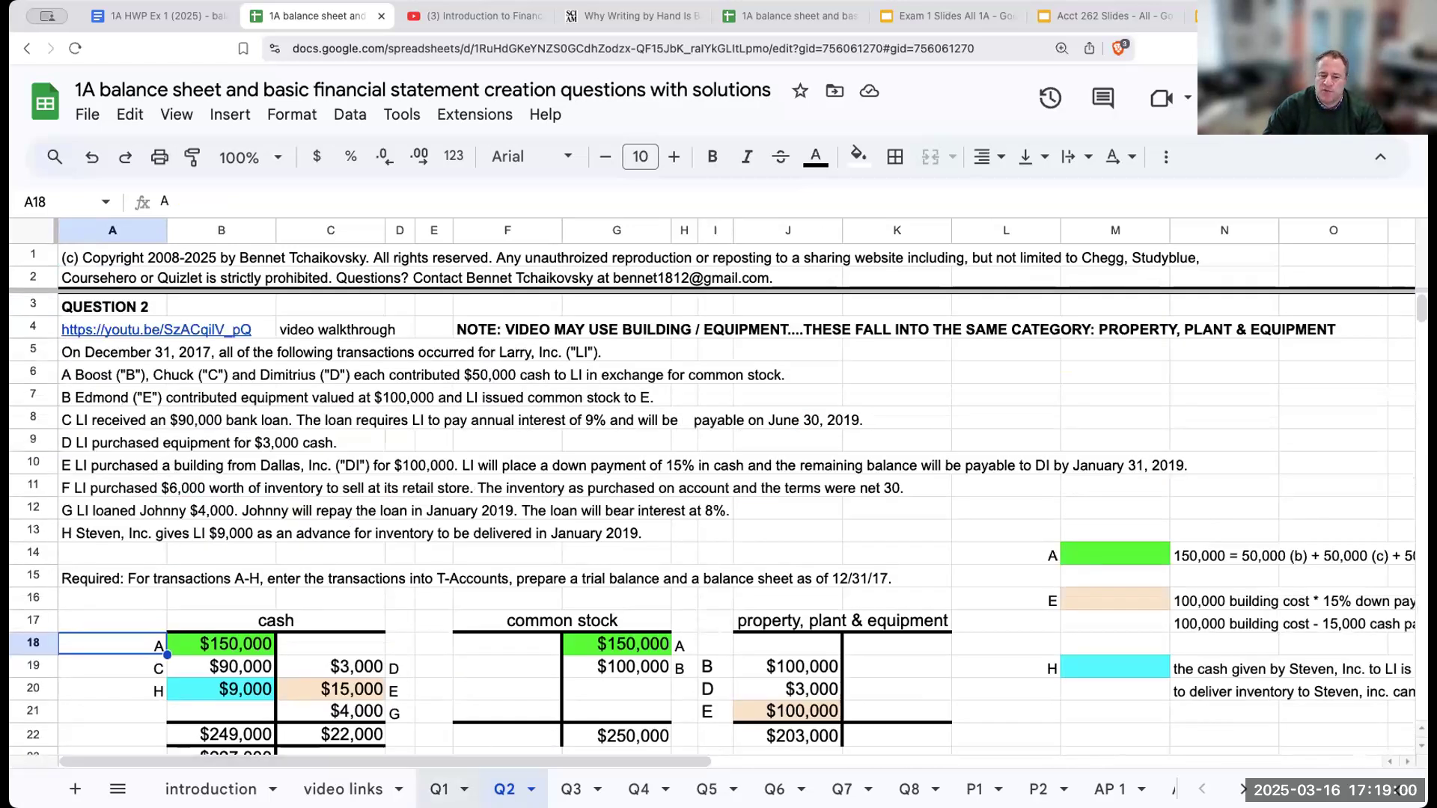
{"action": "left_click", "coordinate": [439, 789]}
{"action": "key", "text": "alt+Down"}
{"action": "key", "text": "alt+Down"}
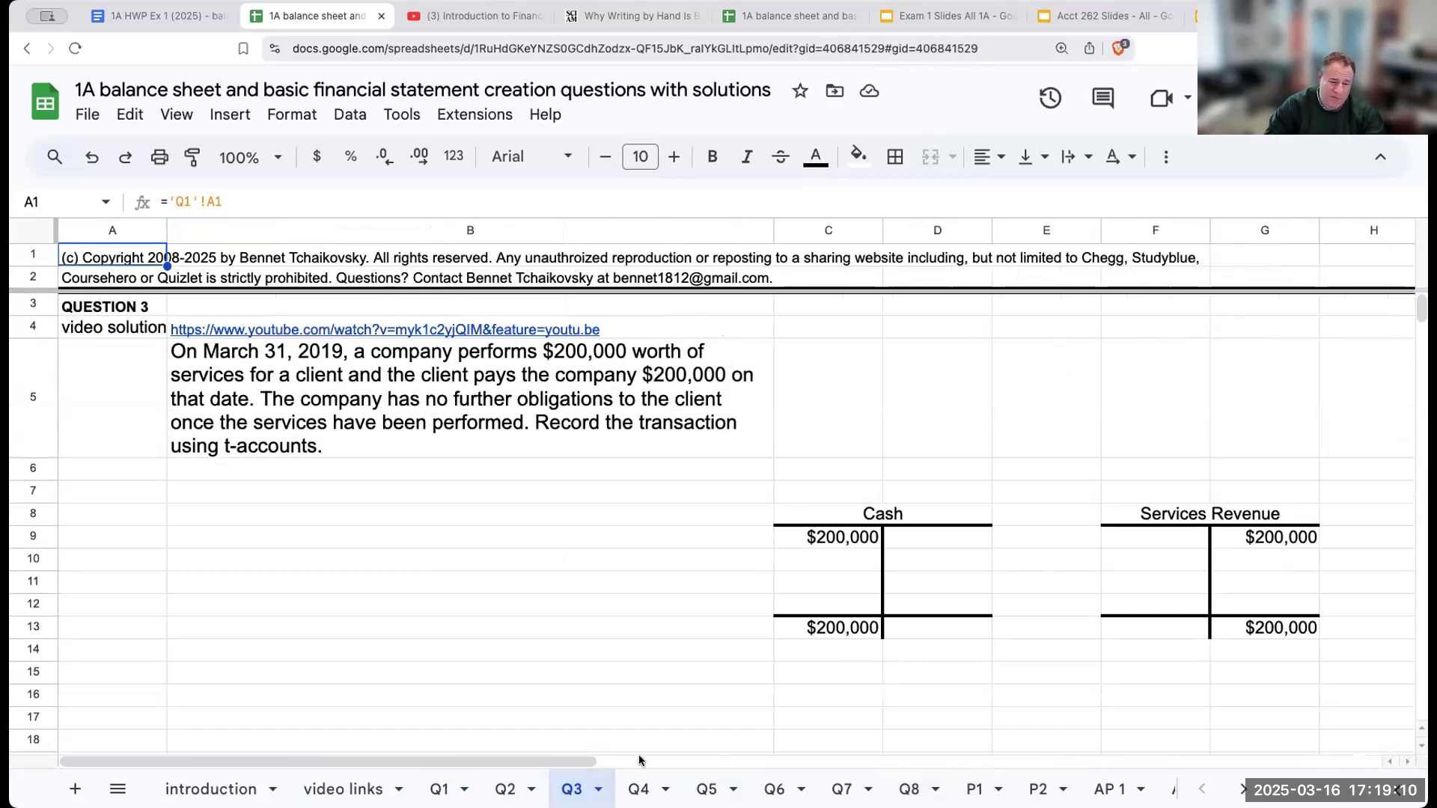
Show Question 4's consulting expense T-accounts on Q4, then switch to the Q5 sheet.
{"action": "left_click", "coordinate": [640, 788]}
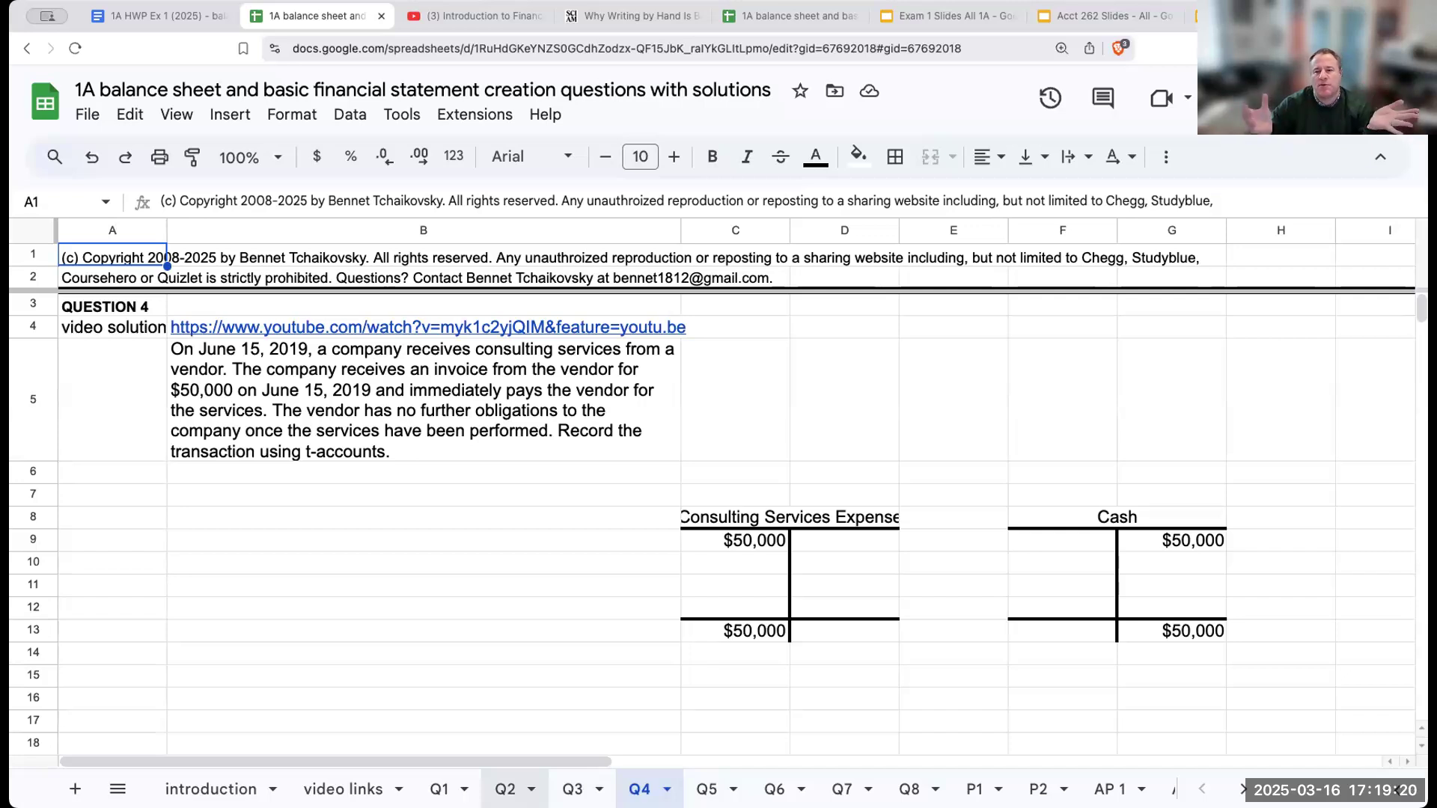
{"action": "left_click", "coordinate": [705, 785]}
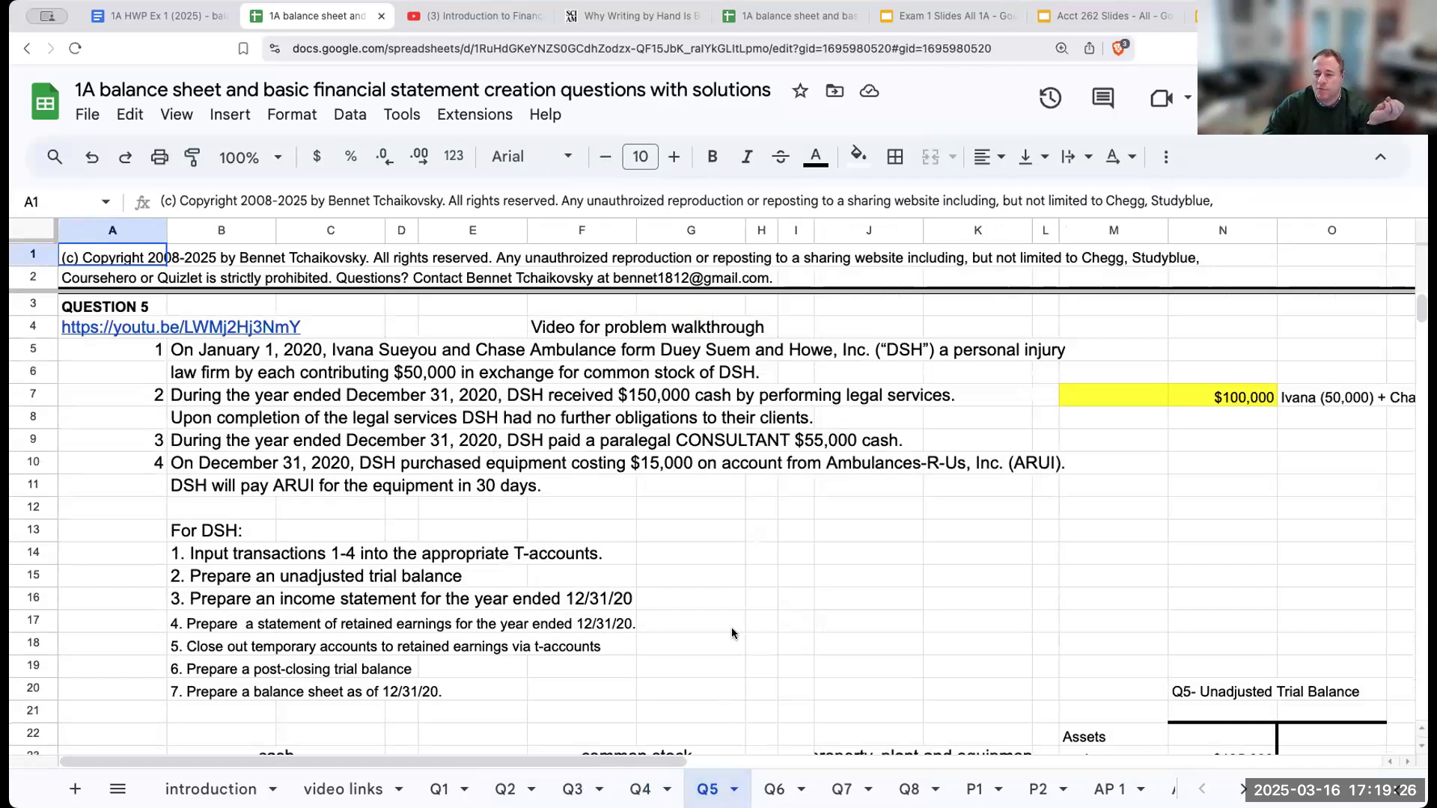
Select A5:K11 and scroll Q5 to the $95,000 net income statement and $210,000 balance sheet.
{"action": "scroll", "coordinate": [703, 602], "scroll_direction": "down", "scroll_amount": 2}
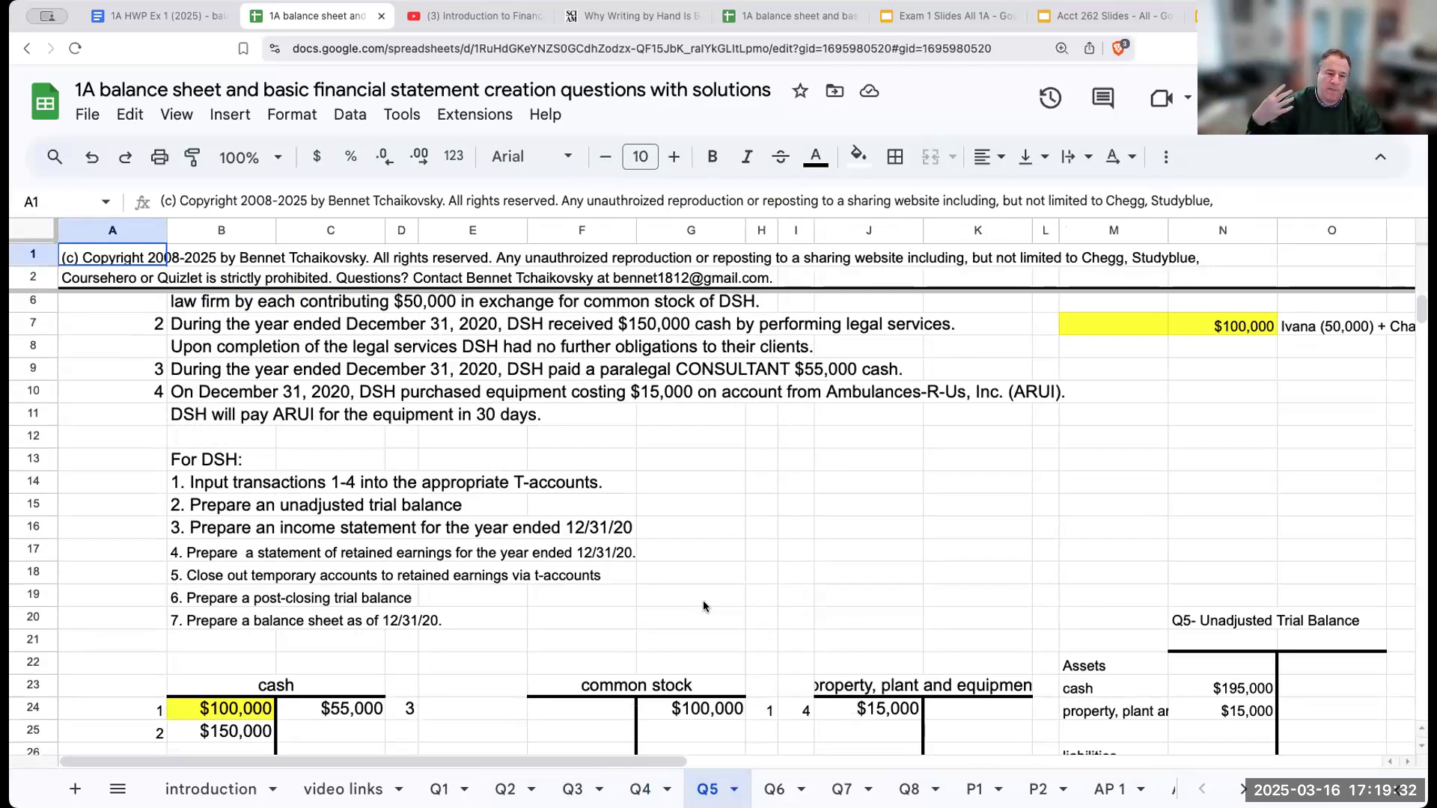
{"action": "scroll", "coordinate": [677, 599], "scroll_direction": "up", "scroll_amount": 2}
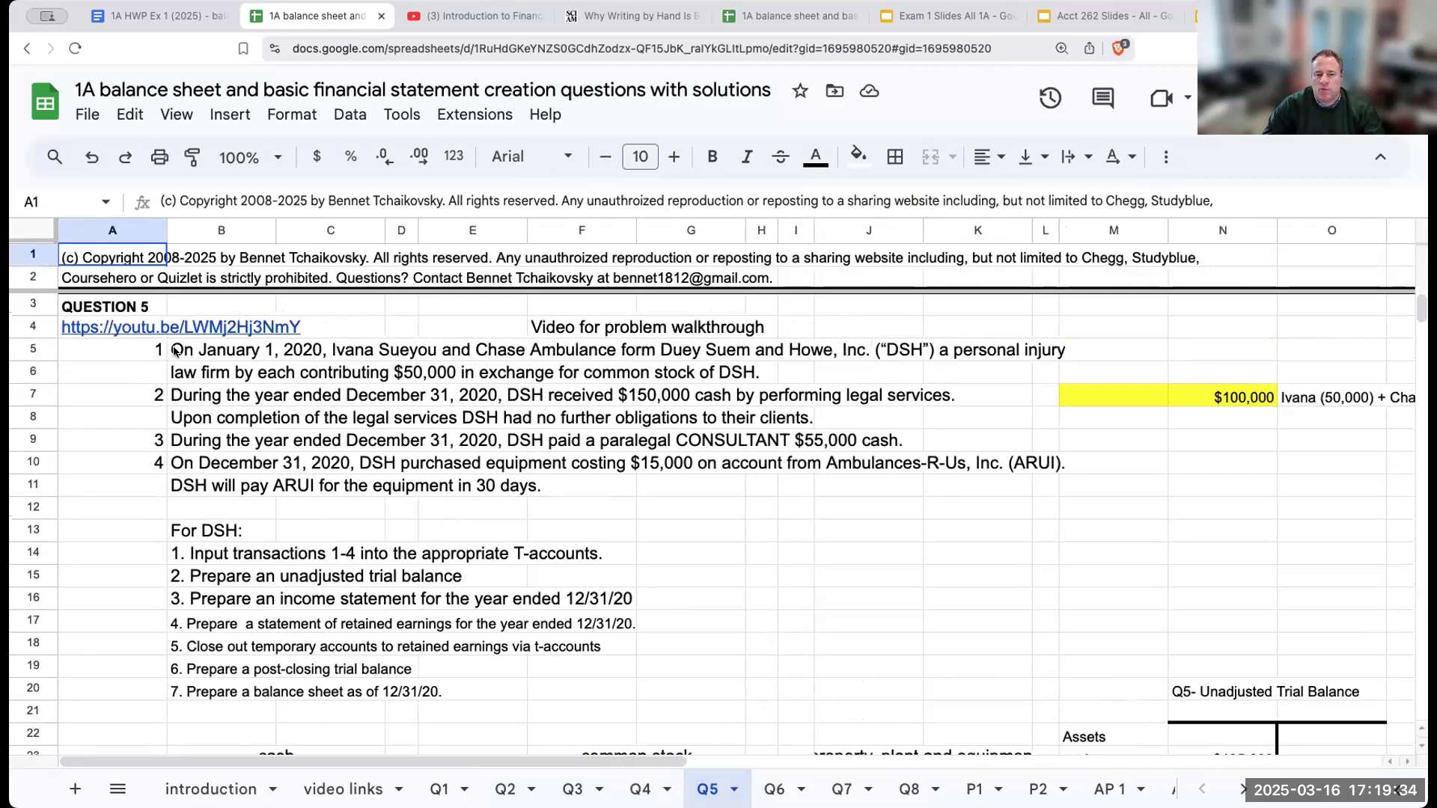
{"action": "left_click_drag", "start_coordinate": [113, 349], "coordinate": [981, 486]}
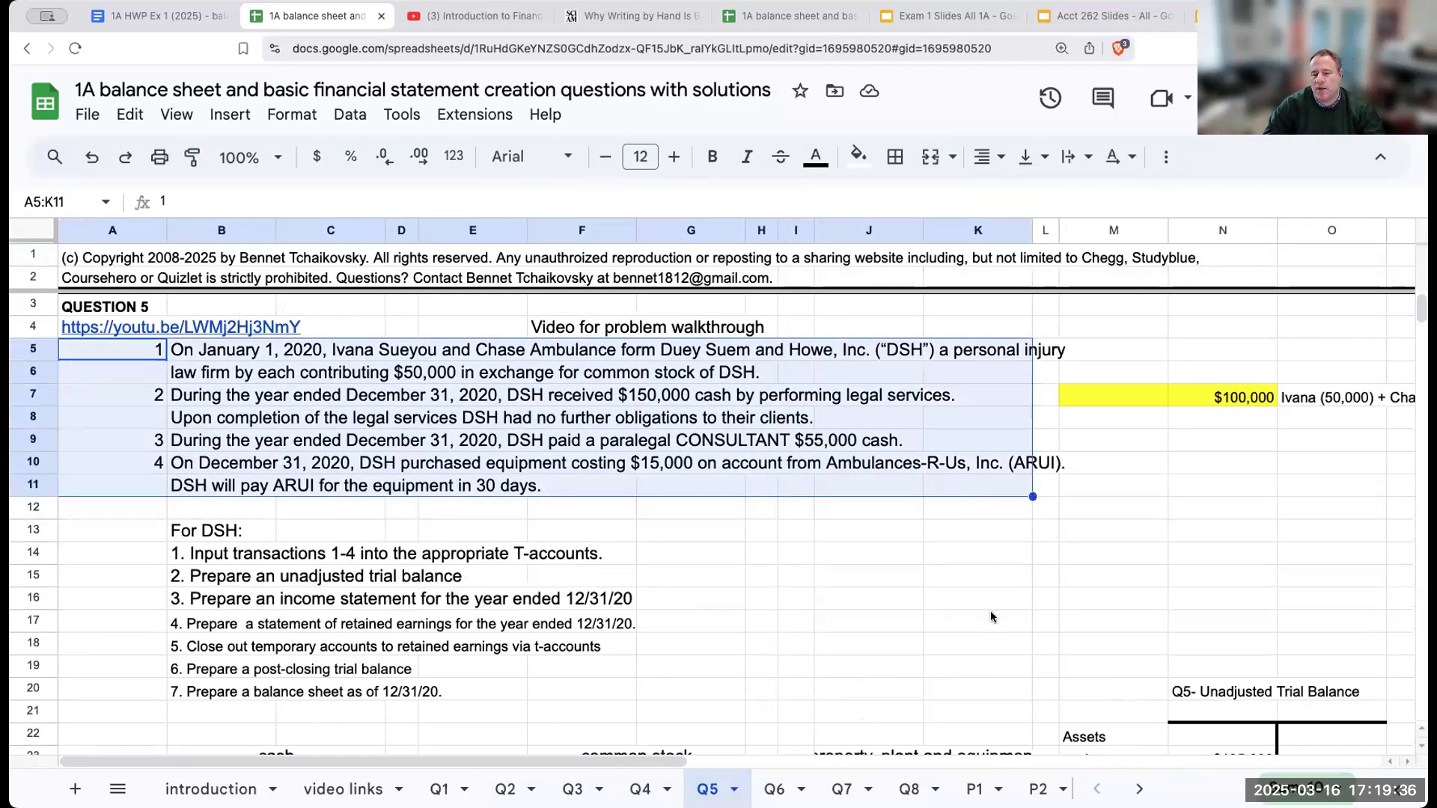
{"action": "scroll", "coordinate": [991, 611], "scroll_direction": "down", "scroll_amount": 2}
{"action": "scroll", "coordinate": [990, 616], "scroll_direction": "down", "scroll_amount": 6}
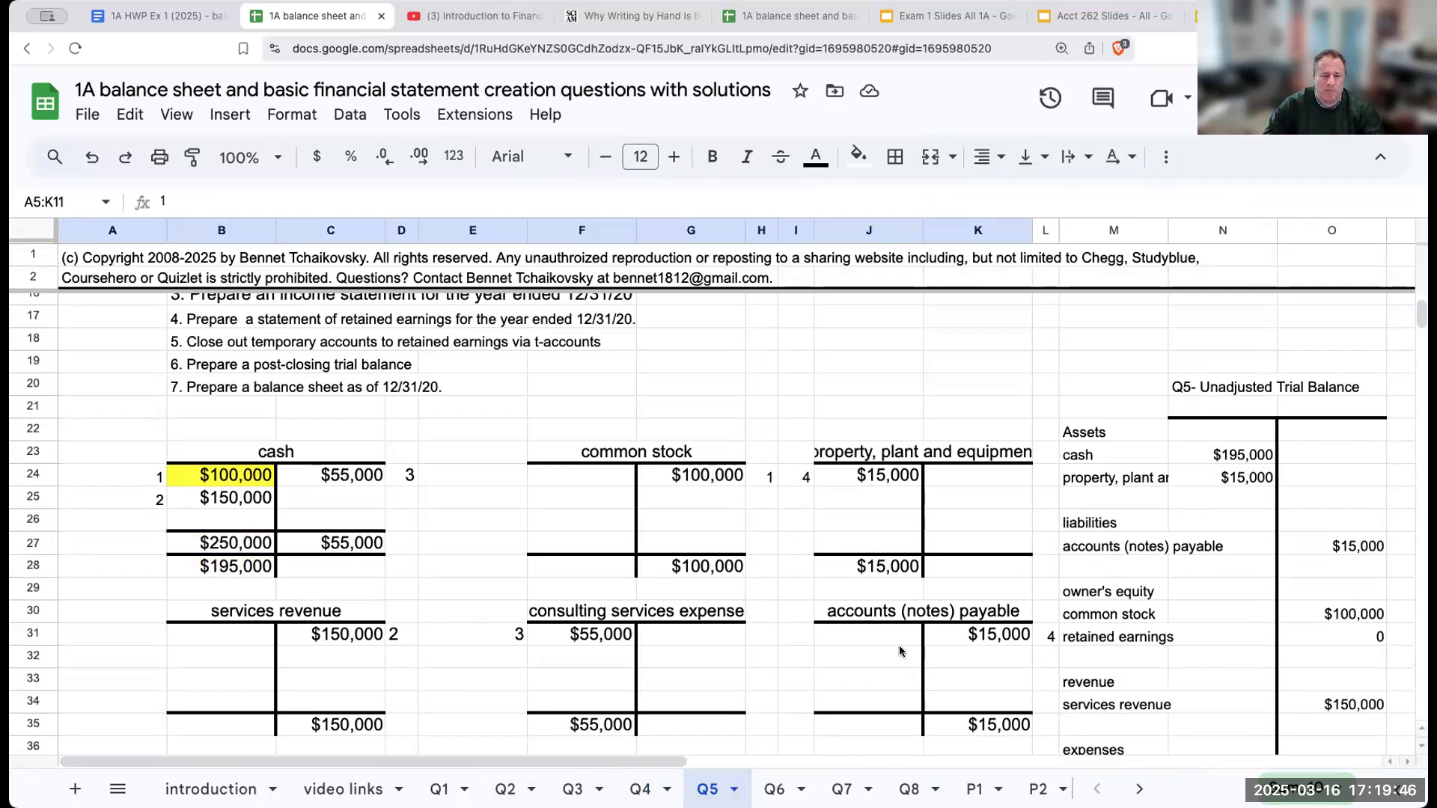
{"action": "scroll", "coordinate": [1024, 644], "scroll_direction": "down", "scroll_amount": 3}
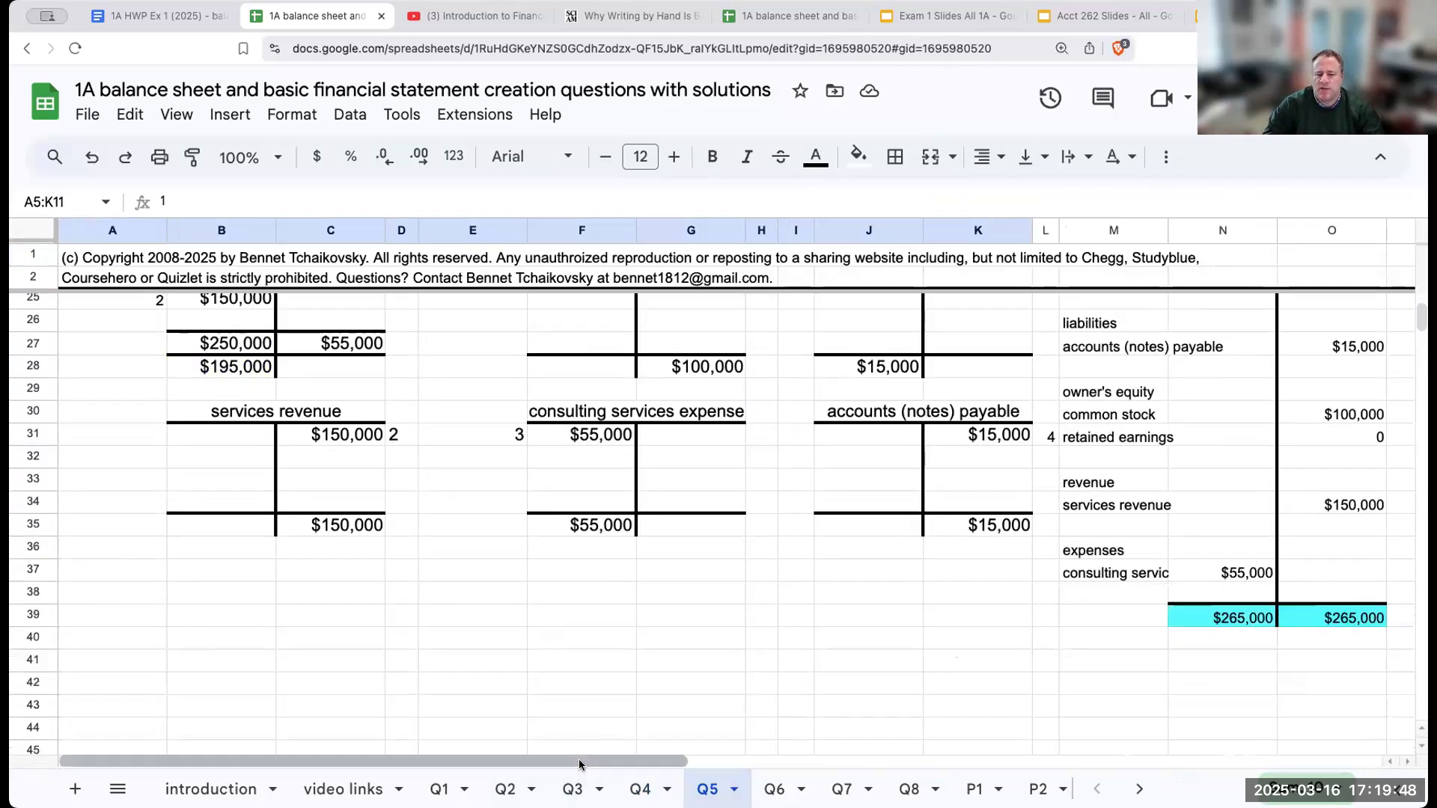
{"action": "left_click_drag", "start_coordinate": [580, 762], "coordinate": [1170, 638]}
{"action": "scroll", "coordinate": [1172, 637], "scroll_direction": "down", "scroll_amount": 6}
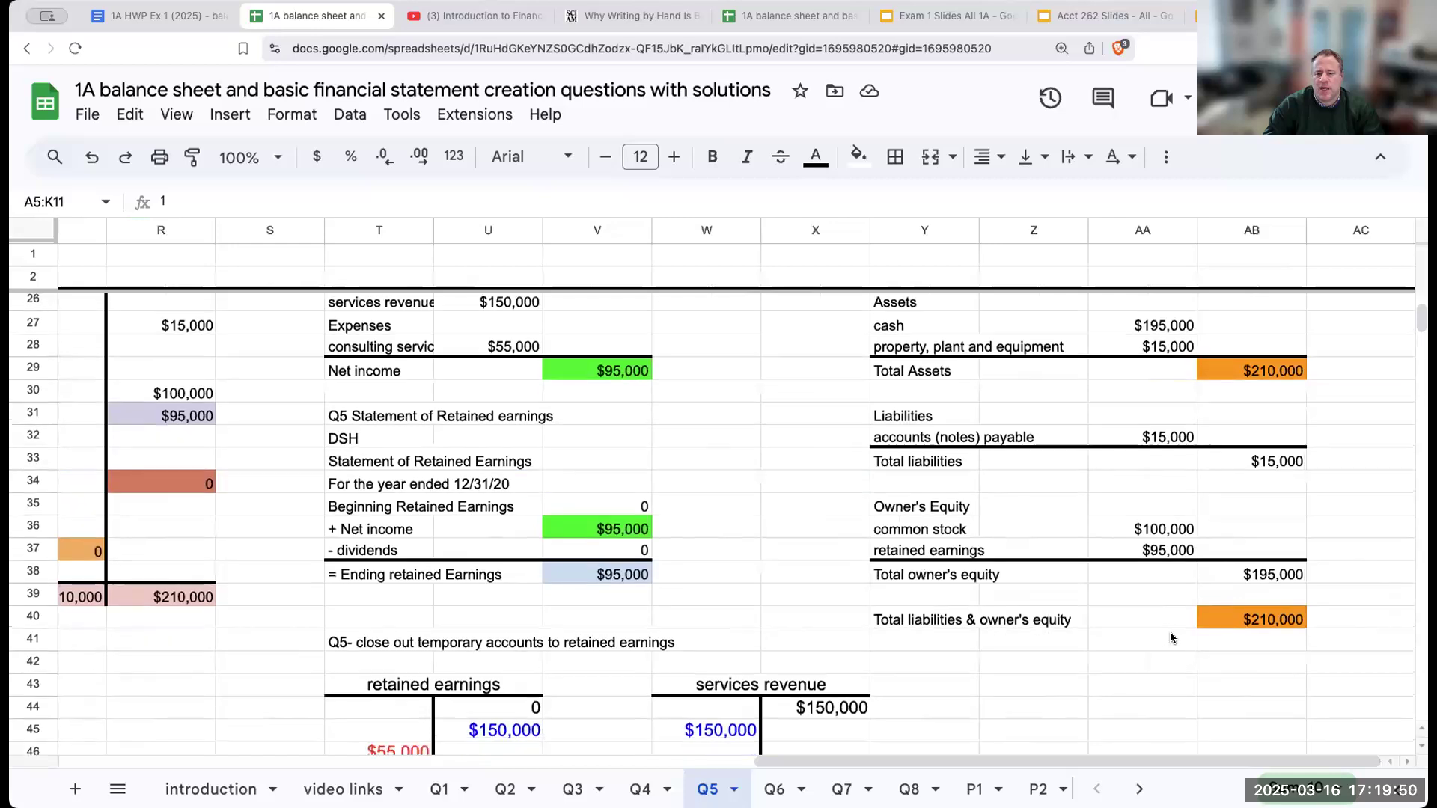
{"action": "scroll", "coordinate": [1170, 637], "scroll_direction": "up", "scroll_amount": 9}
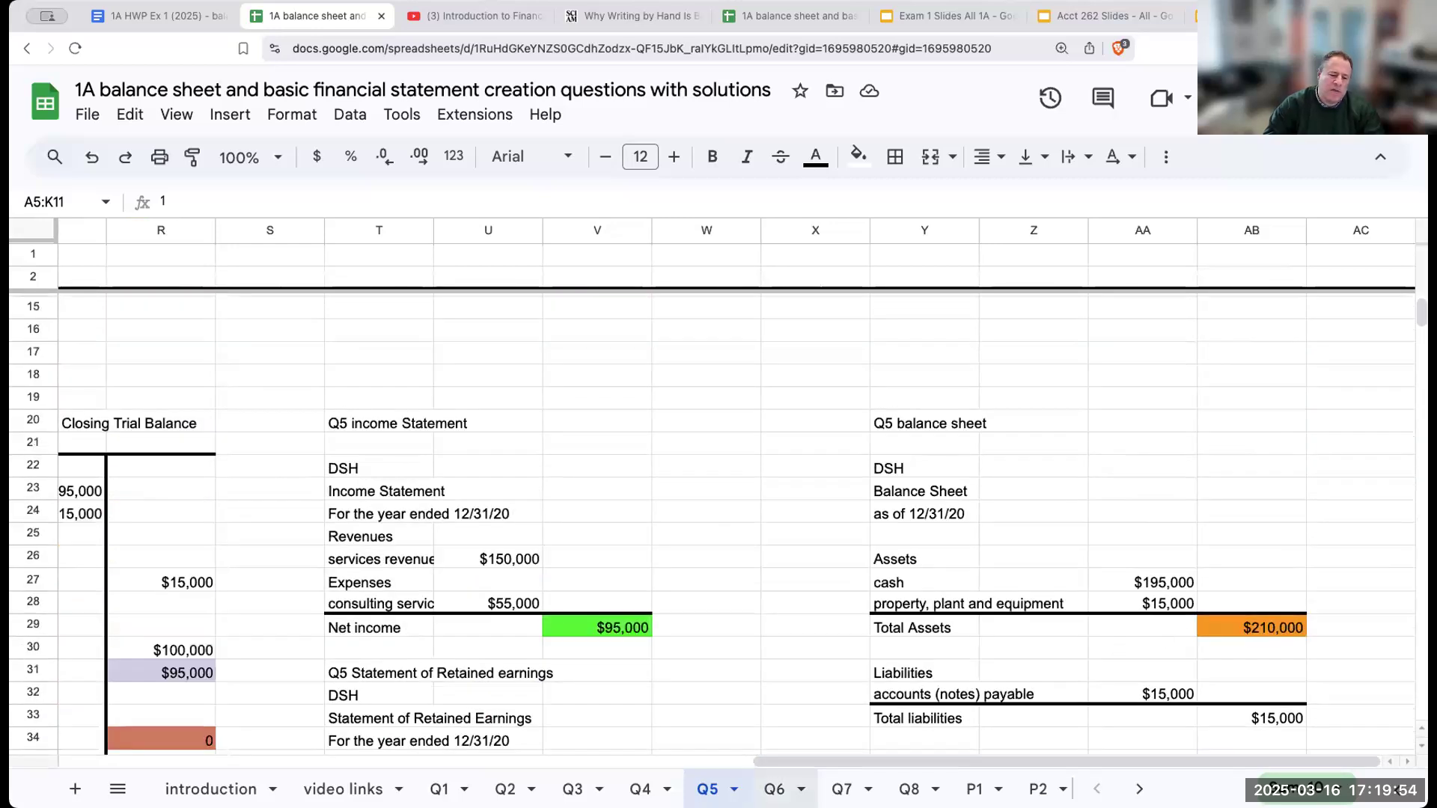
Review the Q6 sheet, then scroll through Q7's $50,000 consulting expense T-accounts and journal entry.
{"action": "left_click", "coordinate": [775, 789]}
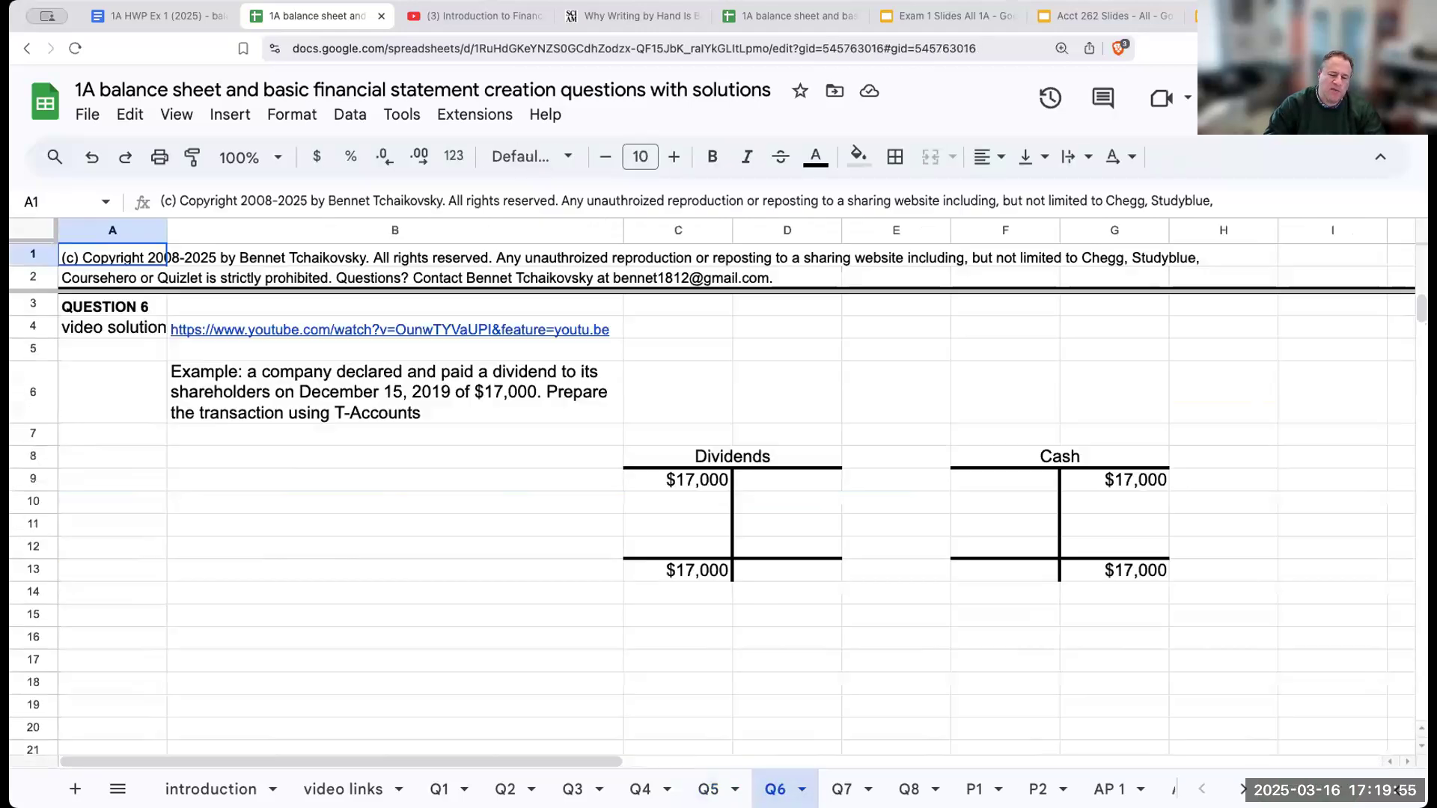
{"action": "left_click", "coordinate": [844, 786]}
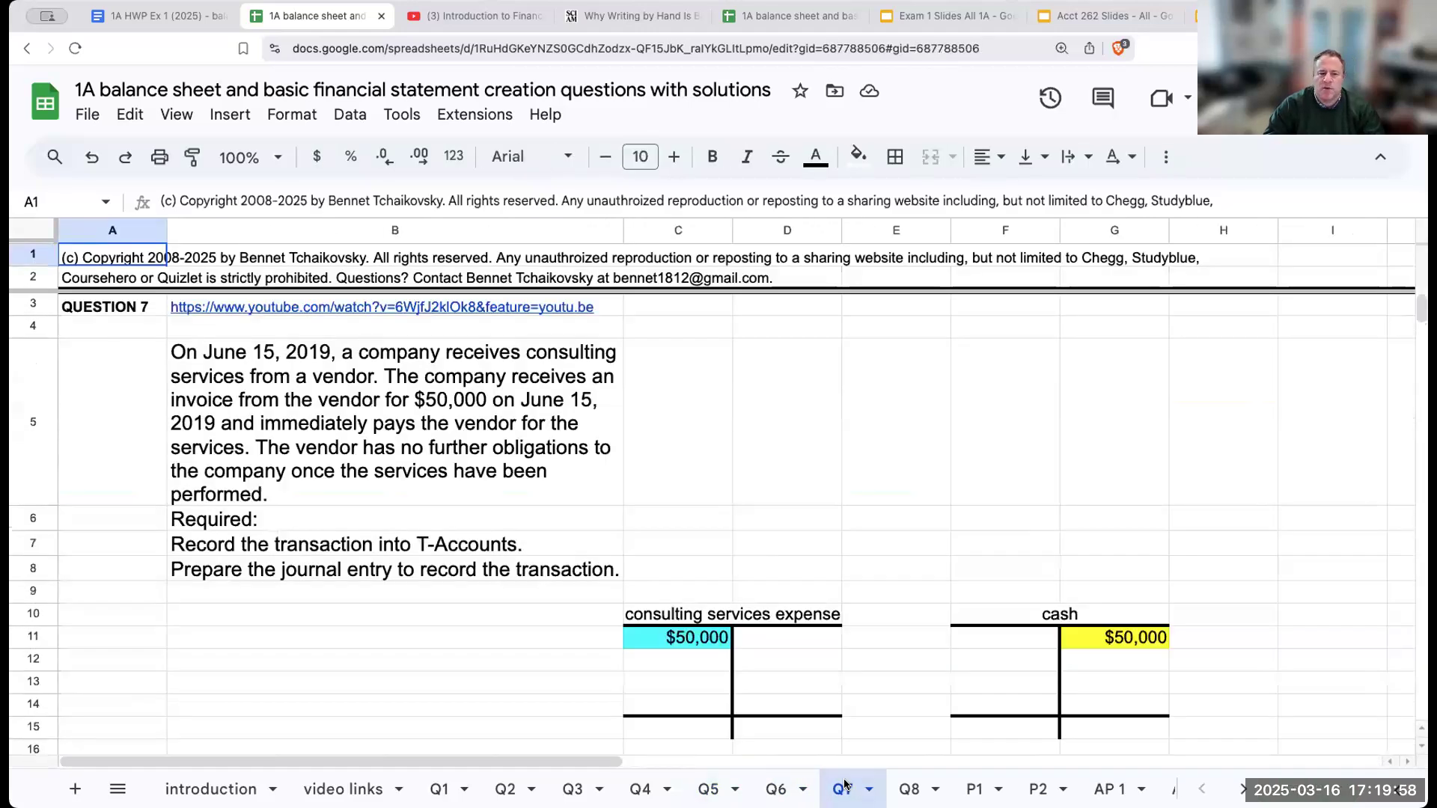
{"action": "scroll", "coordinate": [900, 680], "scroll_direction": "down", "scroll_amount": 3}
{"action": "scroll", "coordinate": [902, 685], "scroll_direction": "up", "scroll_amount": 3}
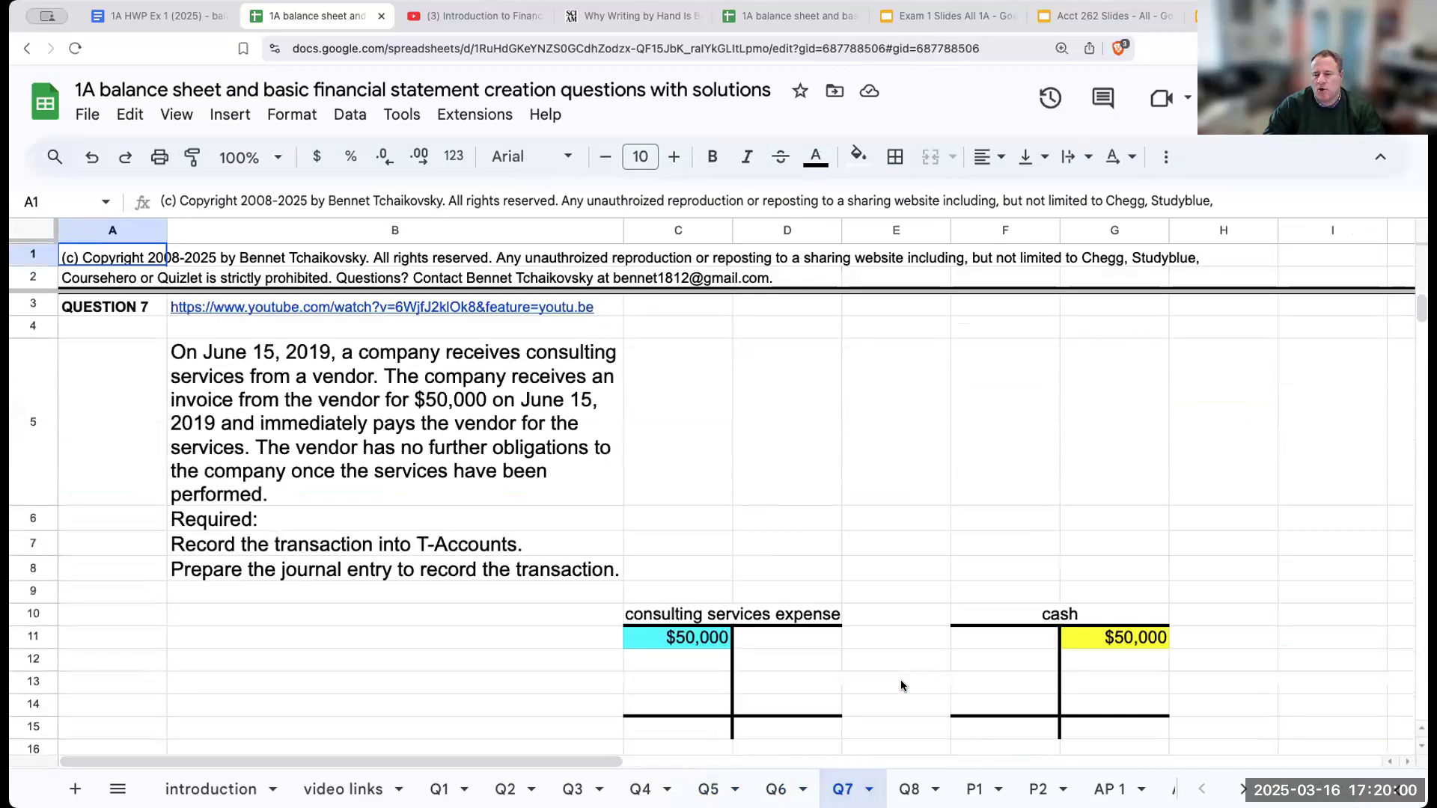
{"action": "scroll", "coordinate": [901, 680], "scroll_direction": "down", "scroll_amount": 3}
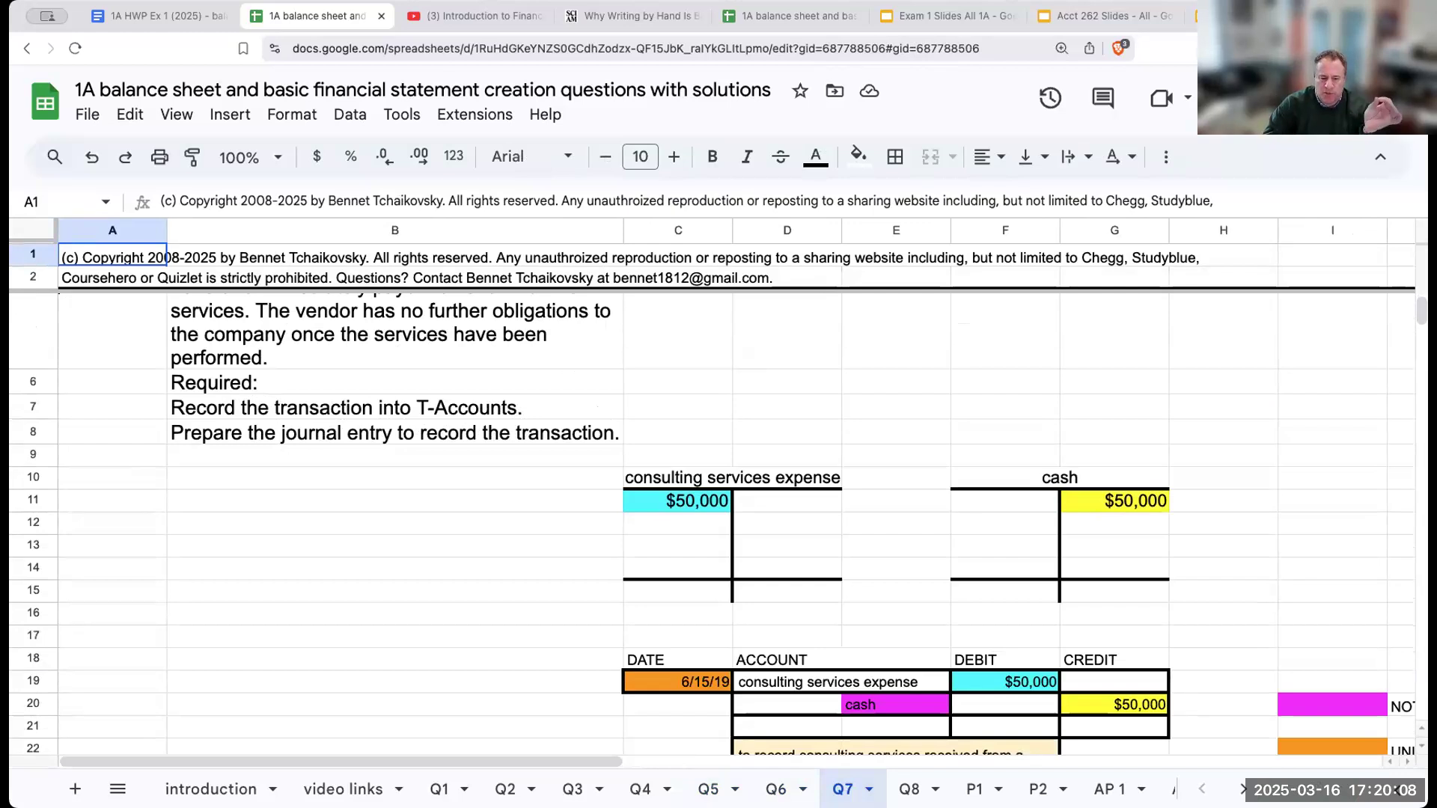
On the Q1 sheet, move the Debit and Credit headings from I50:J50 up to row 48.
{"action": "left_click", "coordinate": [434, 784]}
{"action": "scroll", "coordinate": [1055, 683], "scroll_direction": "down", "scroll_amount": 15}
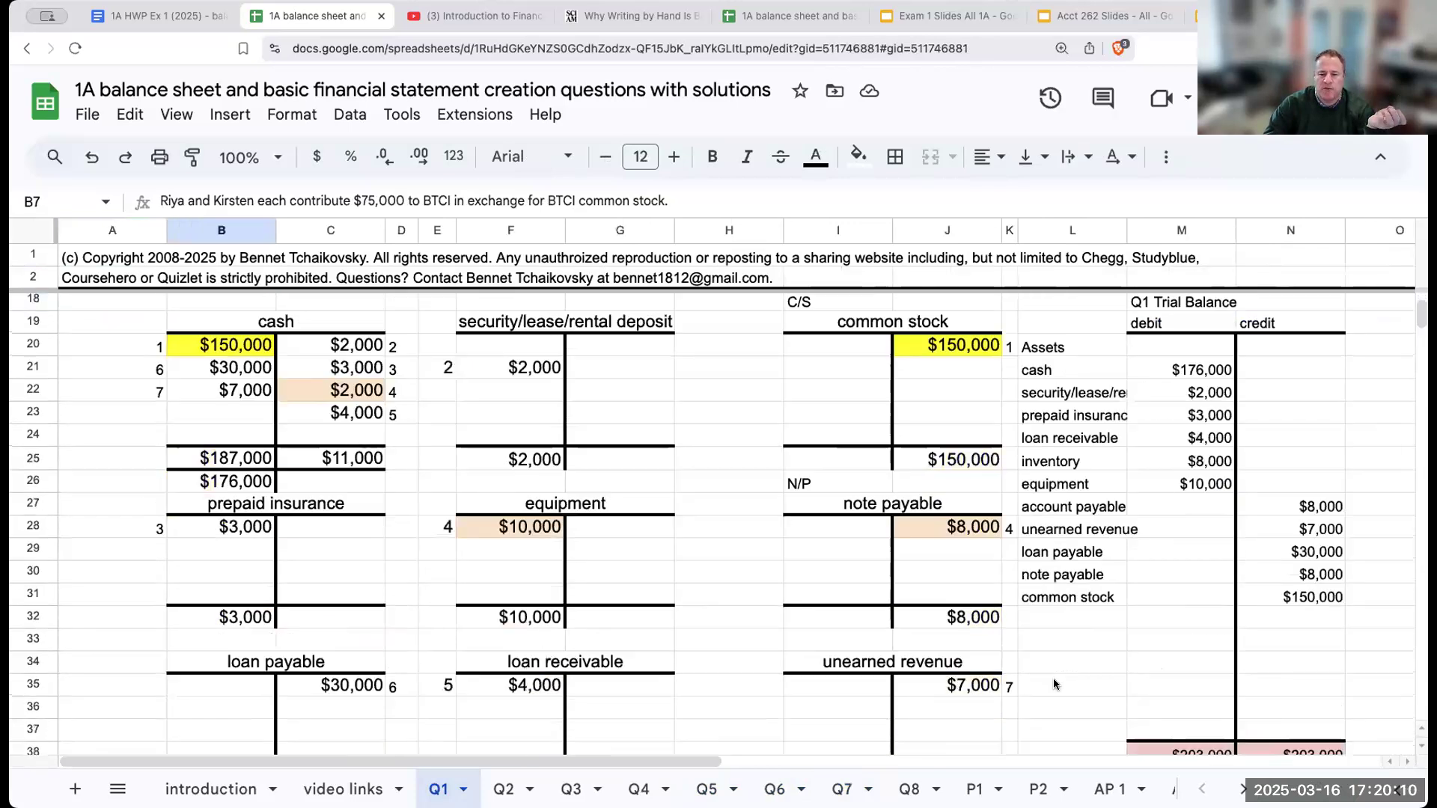
{"action": "left_click", "coordinate": [837, 544]}
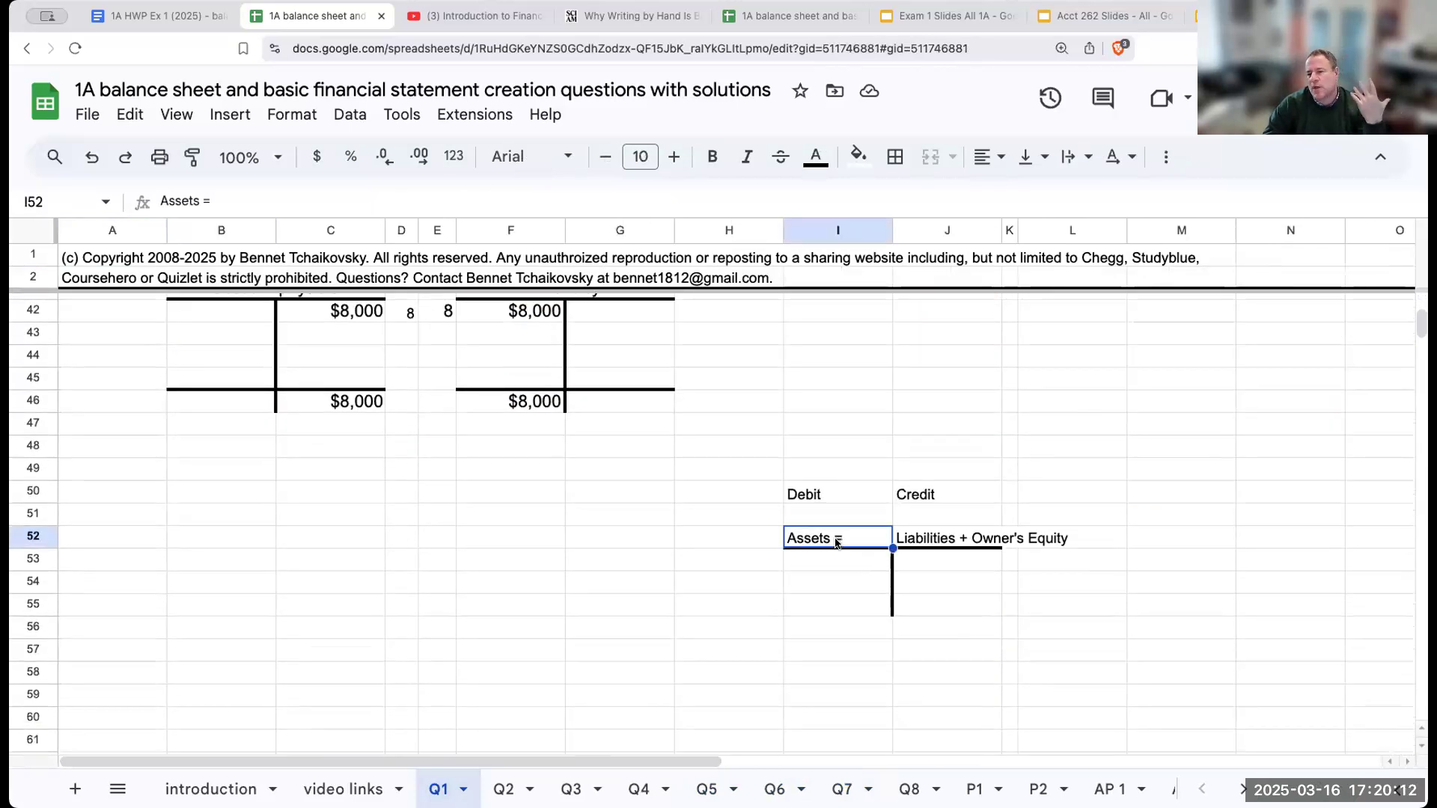
{"action": "left_click", "coordinate": [820, 494]}
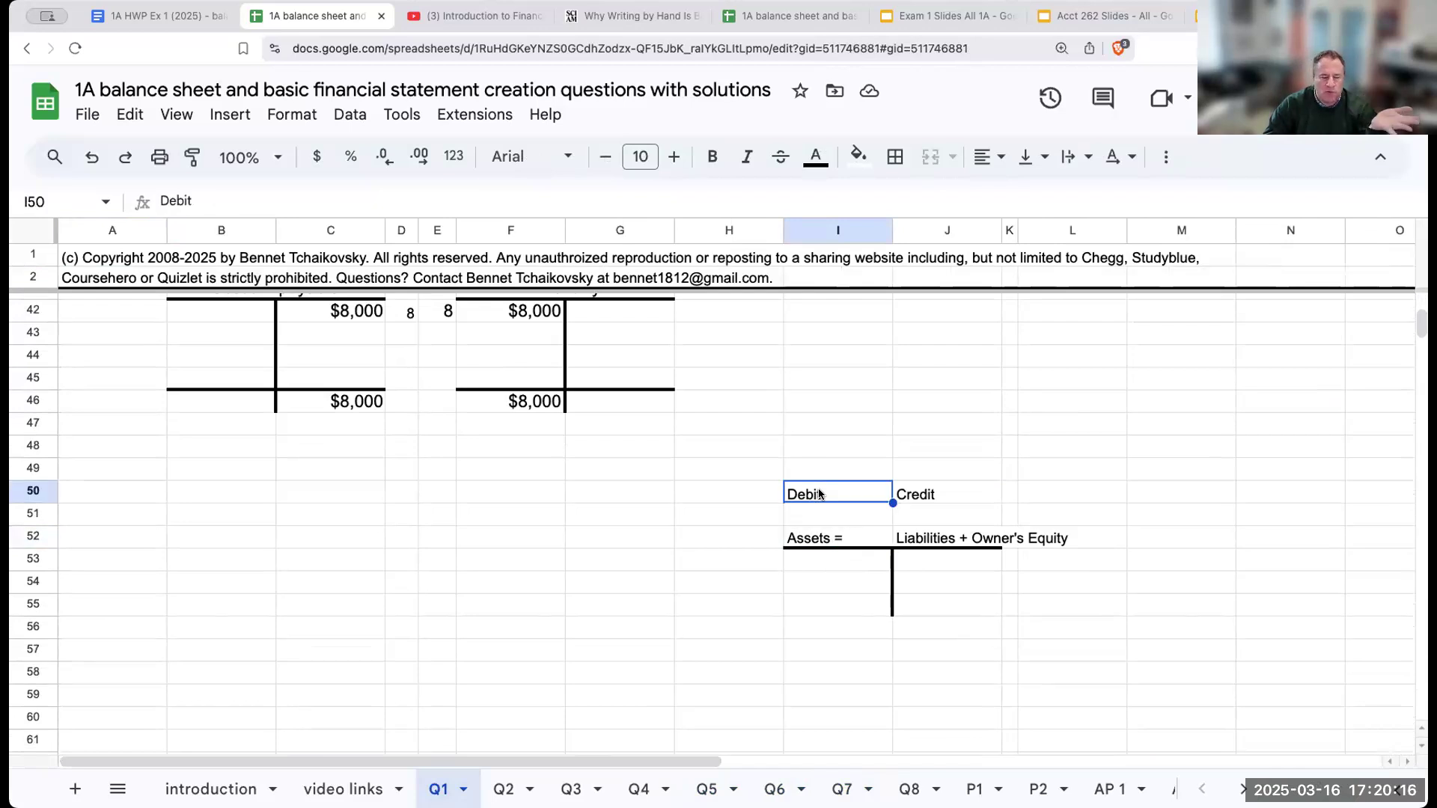
{"action": "left_click", "coordinate": [929, 490]}
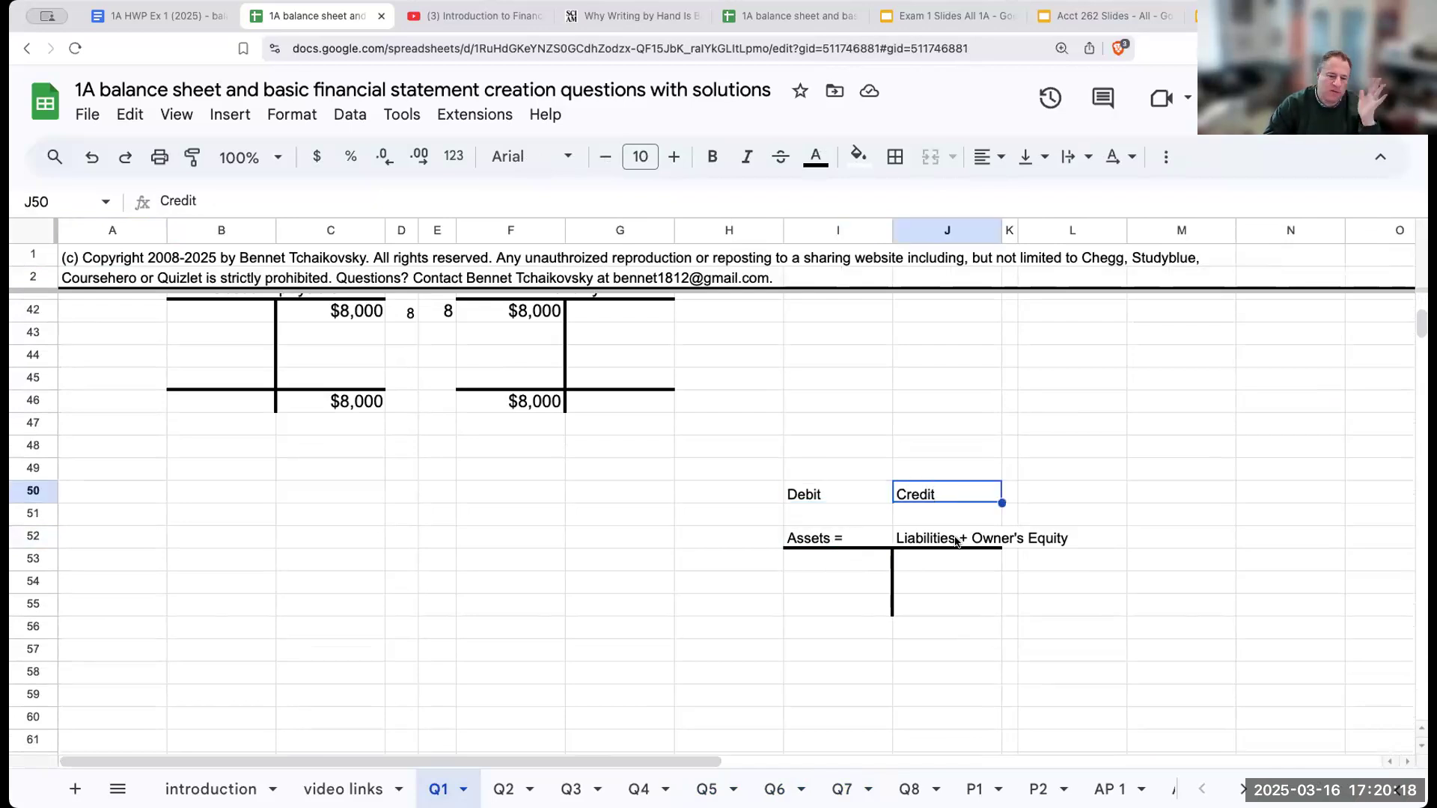
{"action": "left_click", "coordinate": [956, 542]}
{"action": "left_click", "coordinate": [962, 499]}
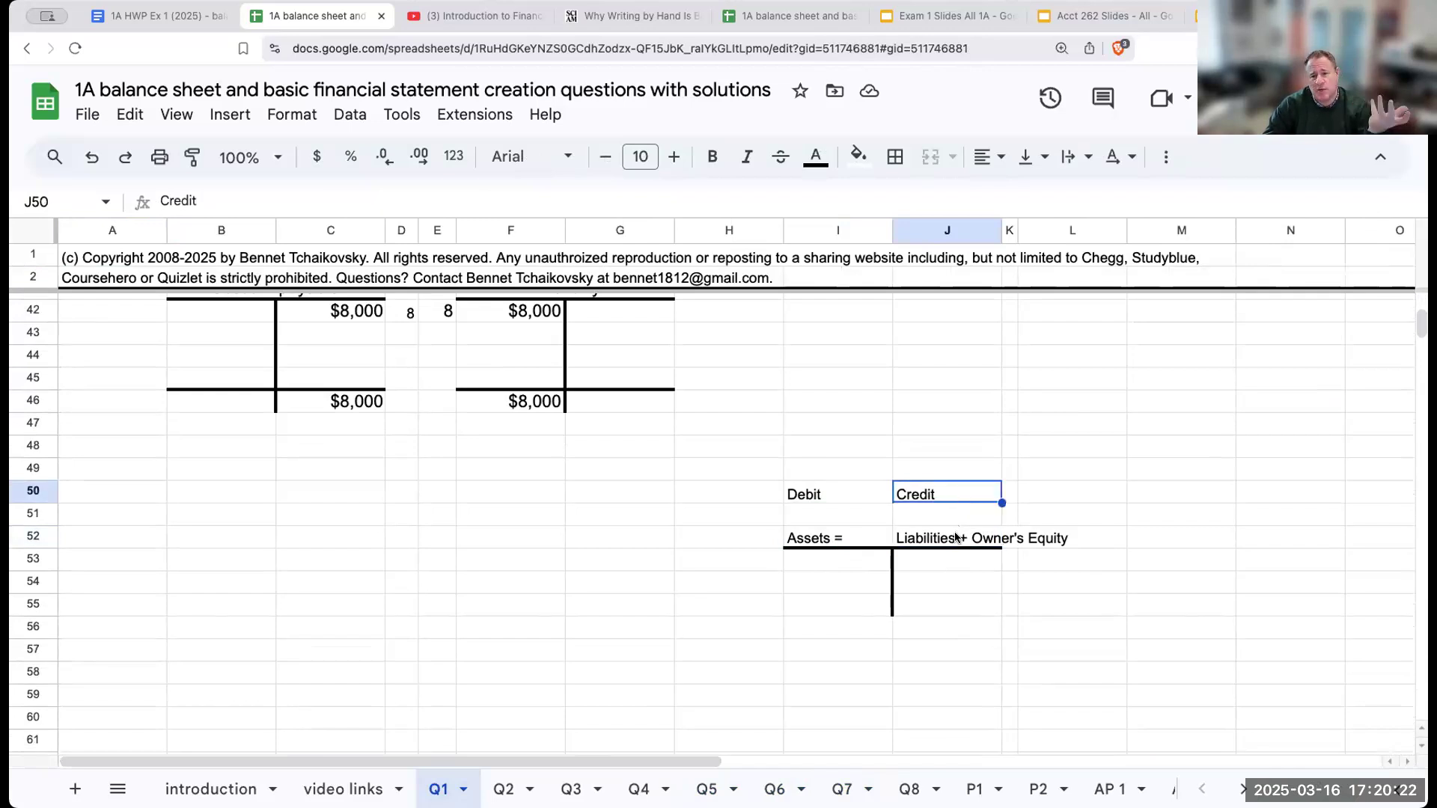
{"action": "left_click", "coordinate": [830, 509]}
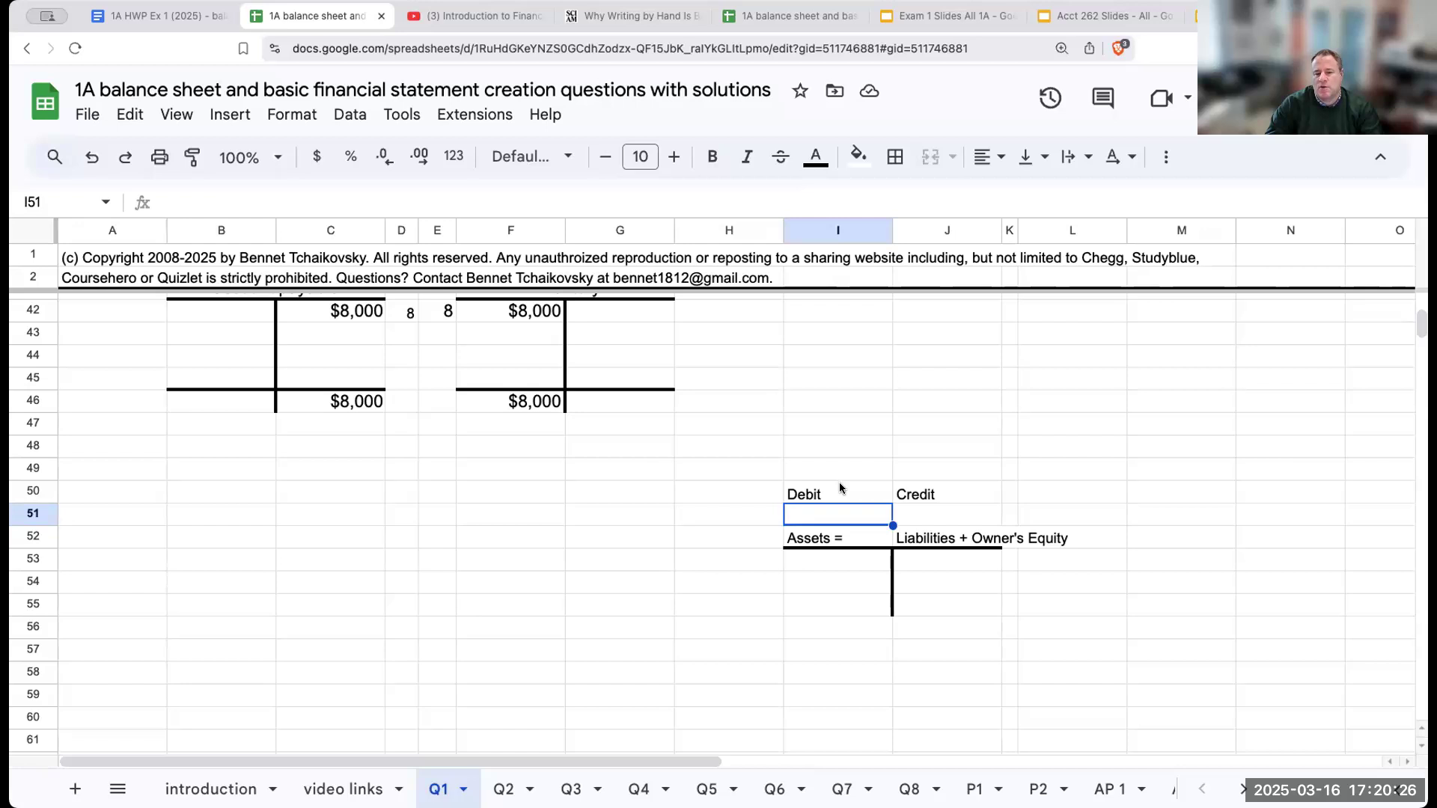
{"action": "left_click_drag", "start_coordinate": [839, 485], "coordinate": [950, 491]}
{"action": "key", "text": "ctrl+c"}
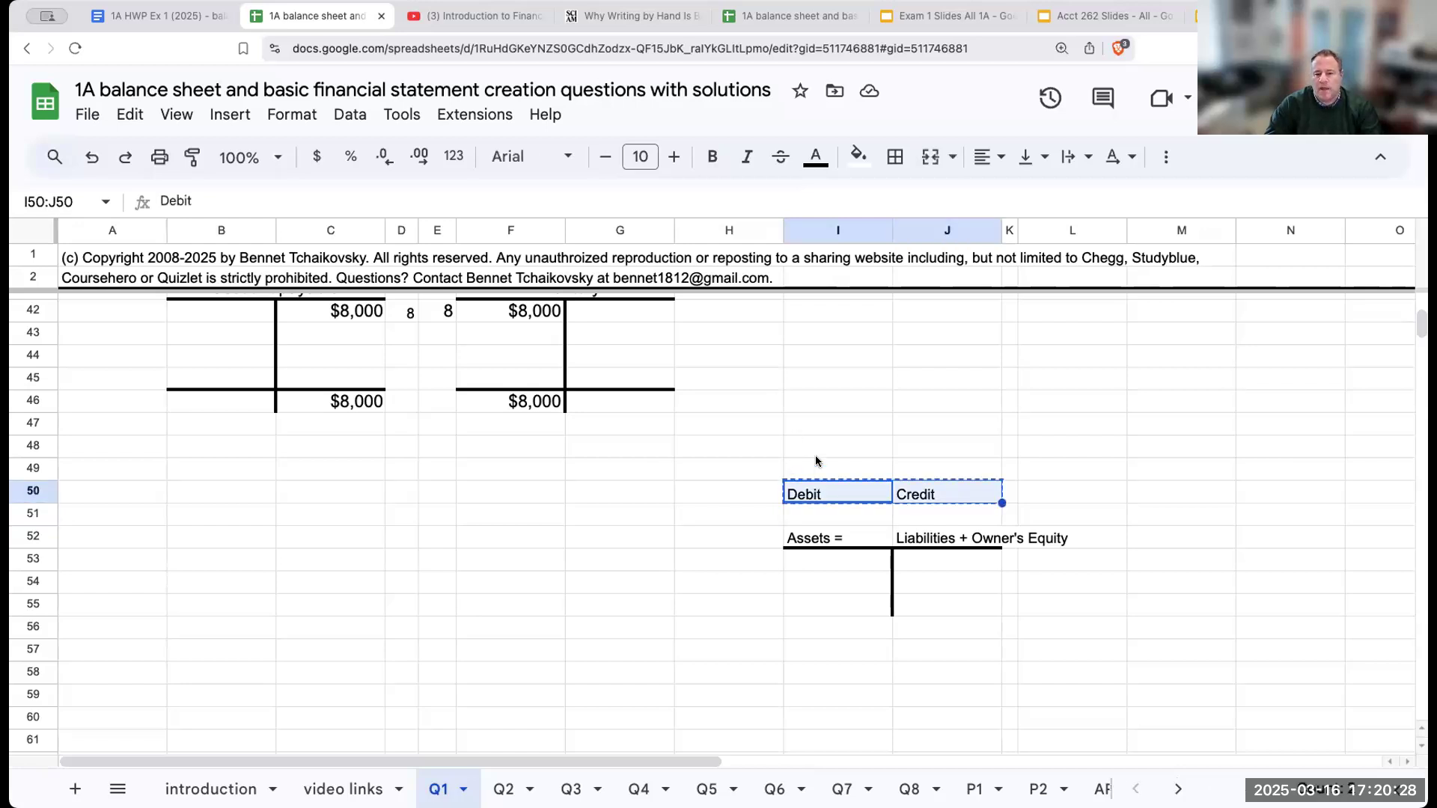
{"action": "left_click", "coordinate": [815, 449]}
{"action": "key", "text": "ctrl+v"}
Enter Expenses and Revenues in row 49 and Dividends below them.
{"action": "left_click", "coordinate": [815, 467]}
{"action": "type", "text": "Expenses"}
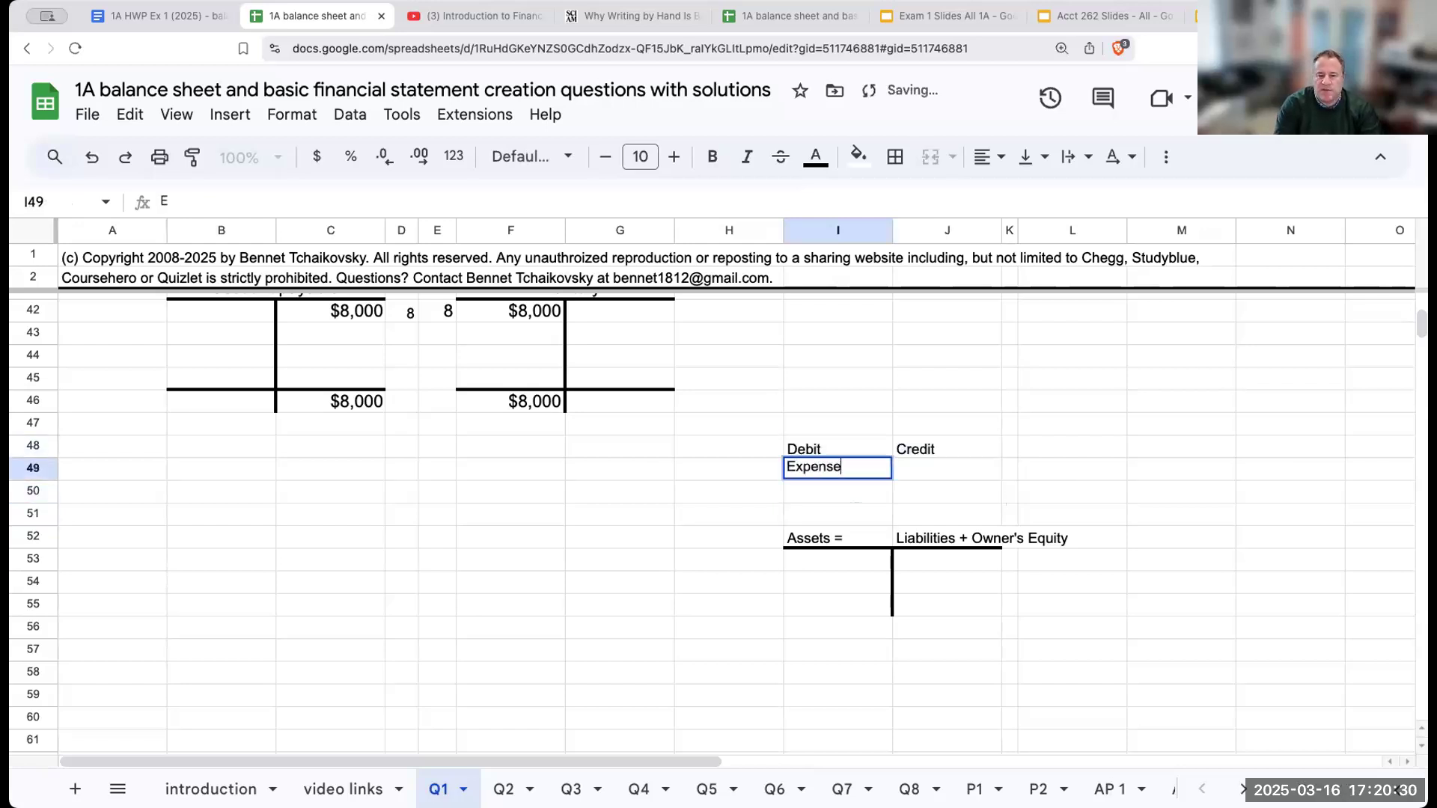
{"action": "key", "text": "Tab"}
{"action": "type", "text": "Revenues"}
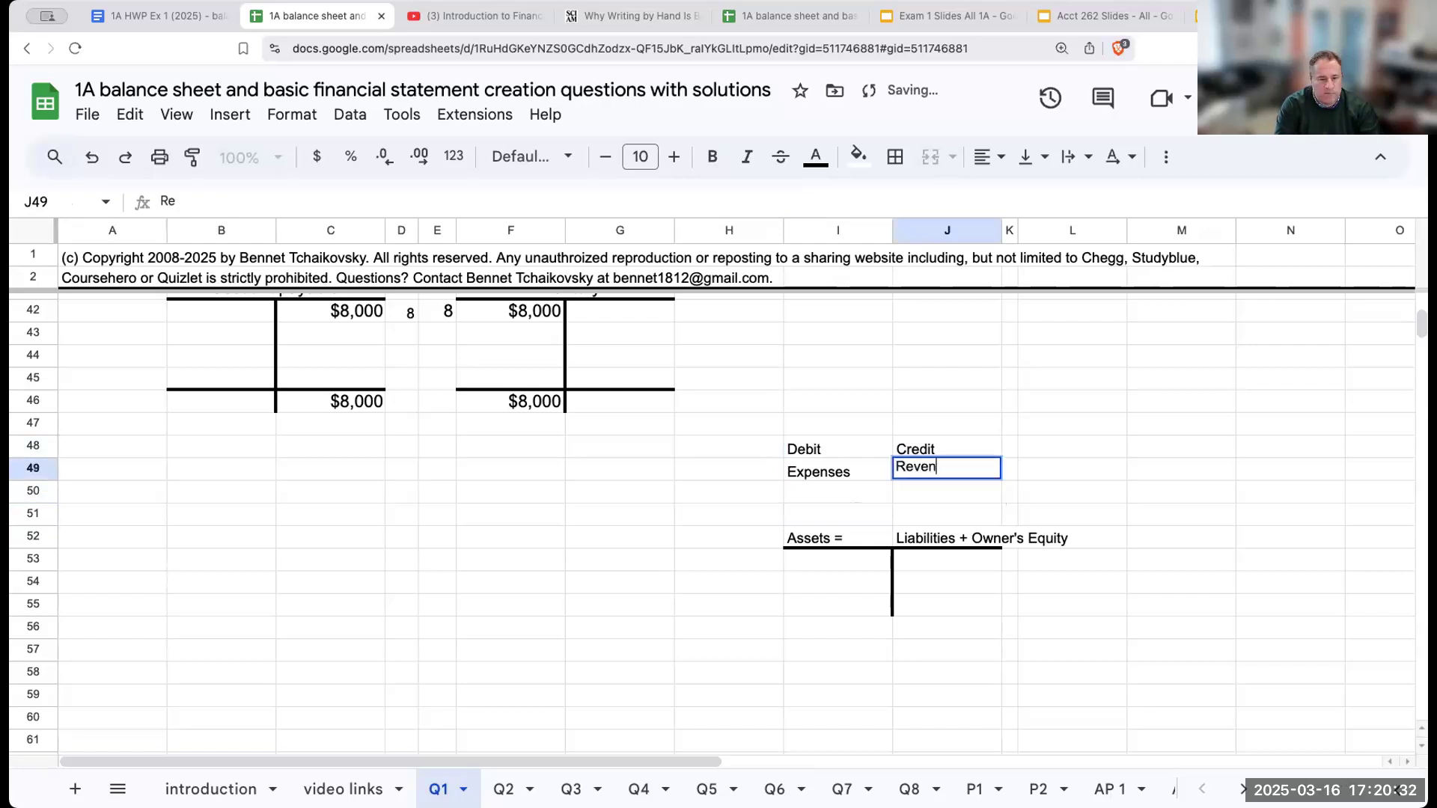
{"action": "key", "text": "Return"}
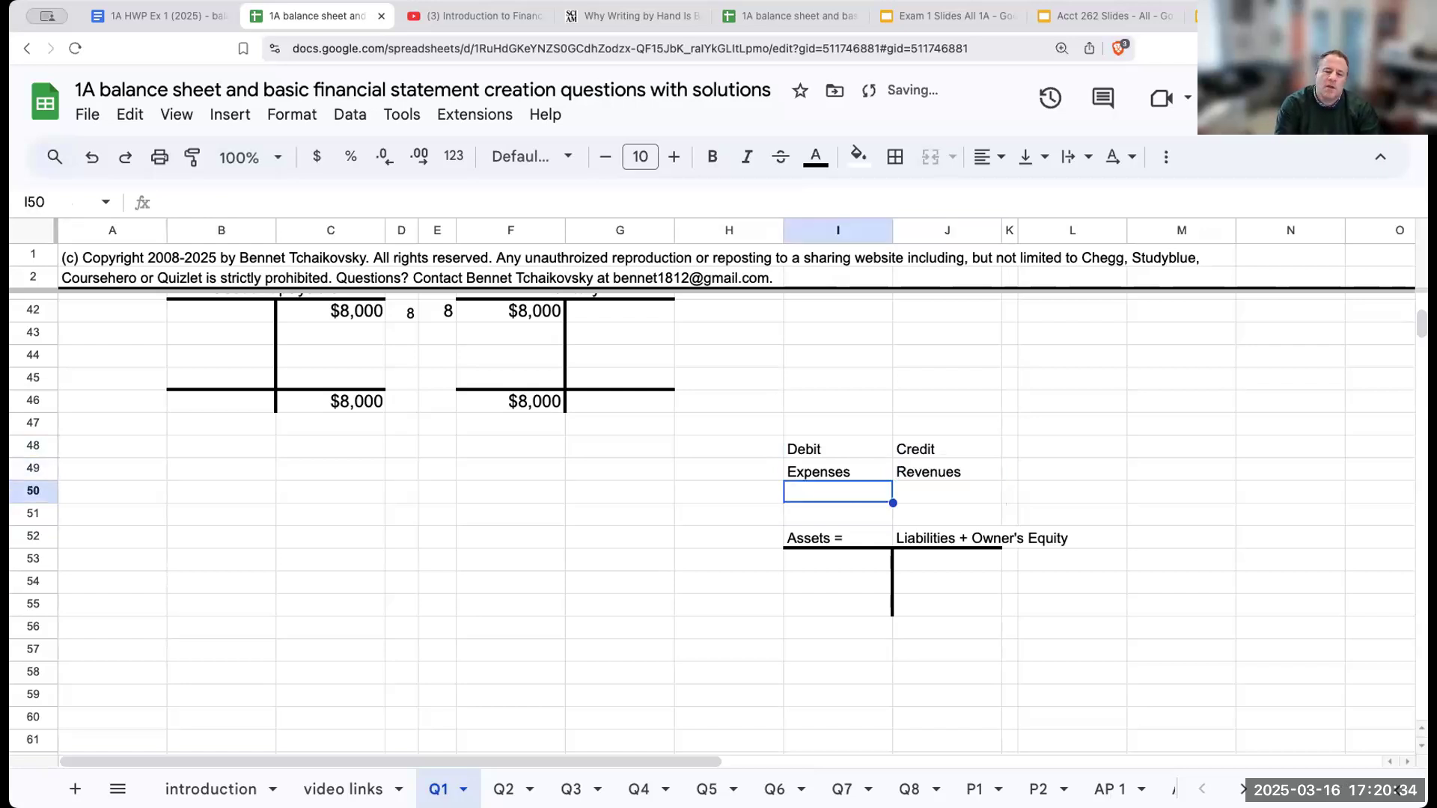
{"action": "type", "text": "Divid"}
{"action": "key", "text": "BackSpace"}
{"action": "type", "text": "i"}
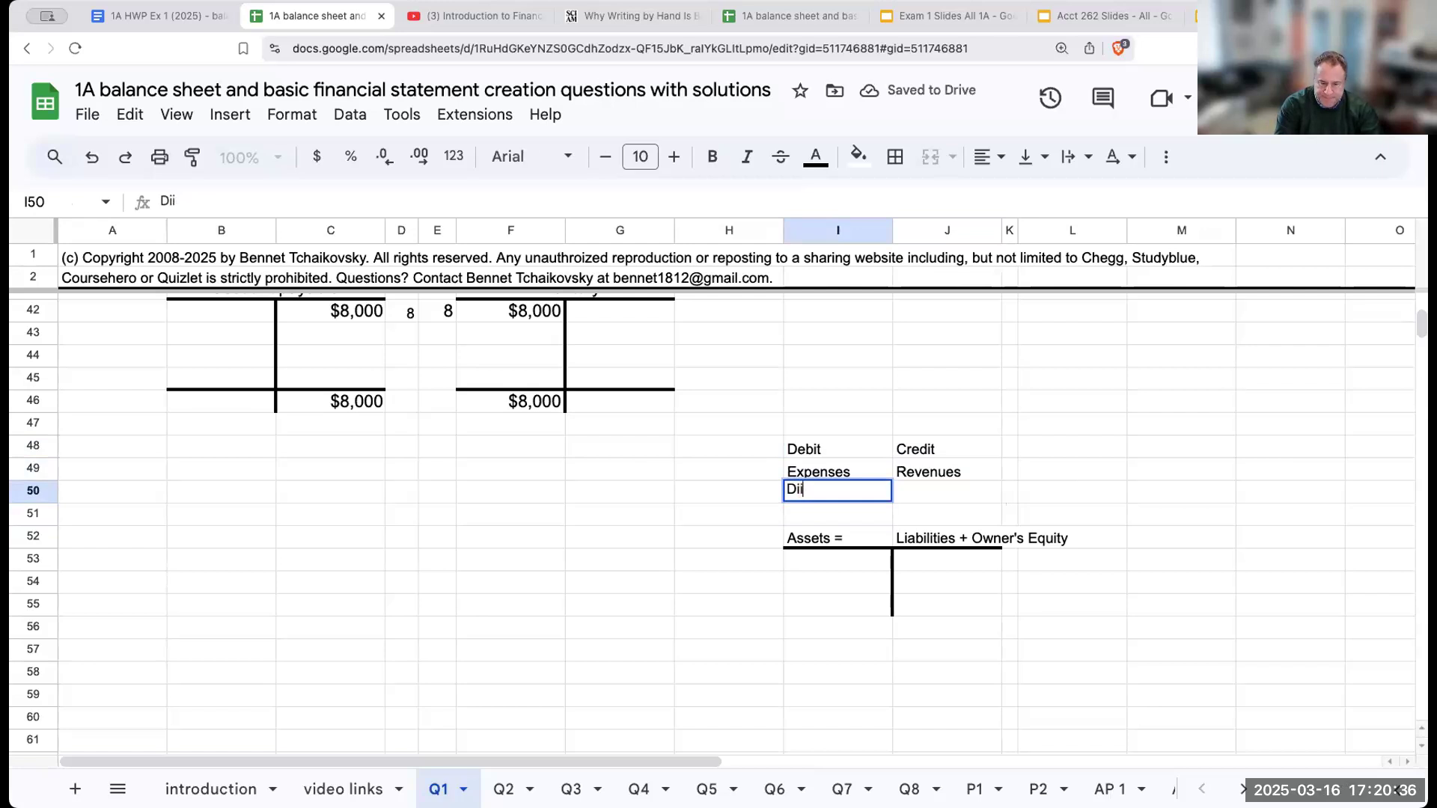
{"action": "type", "text": "vidends"}
{"action": "key", "text": "Return"}
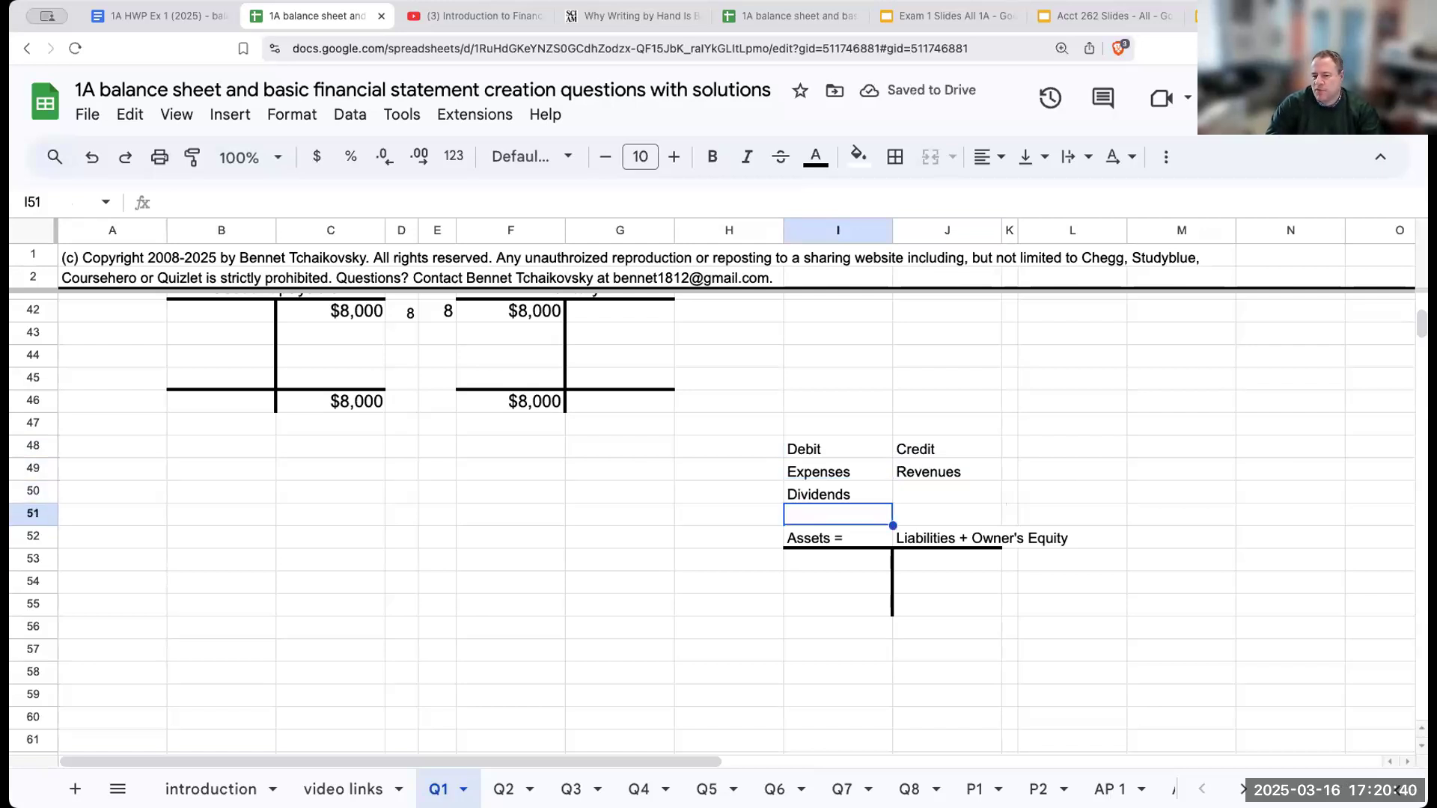
Clear the Dividends, Revenues and Expenses entries beneath the headings.
{"action": "left_click", "coordinate": [837, 452]}
{"action": "left_click", "coordinate": [837, 497]}
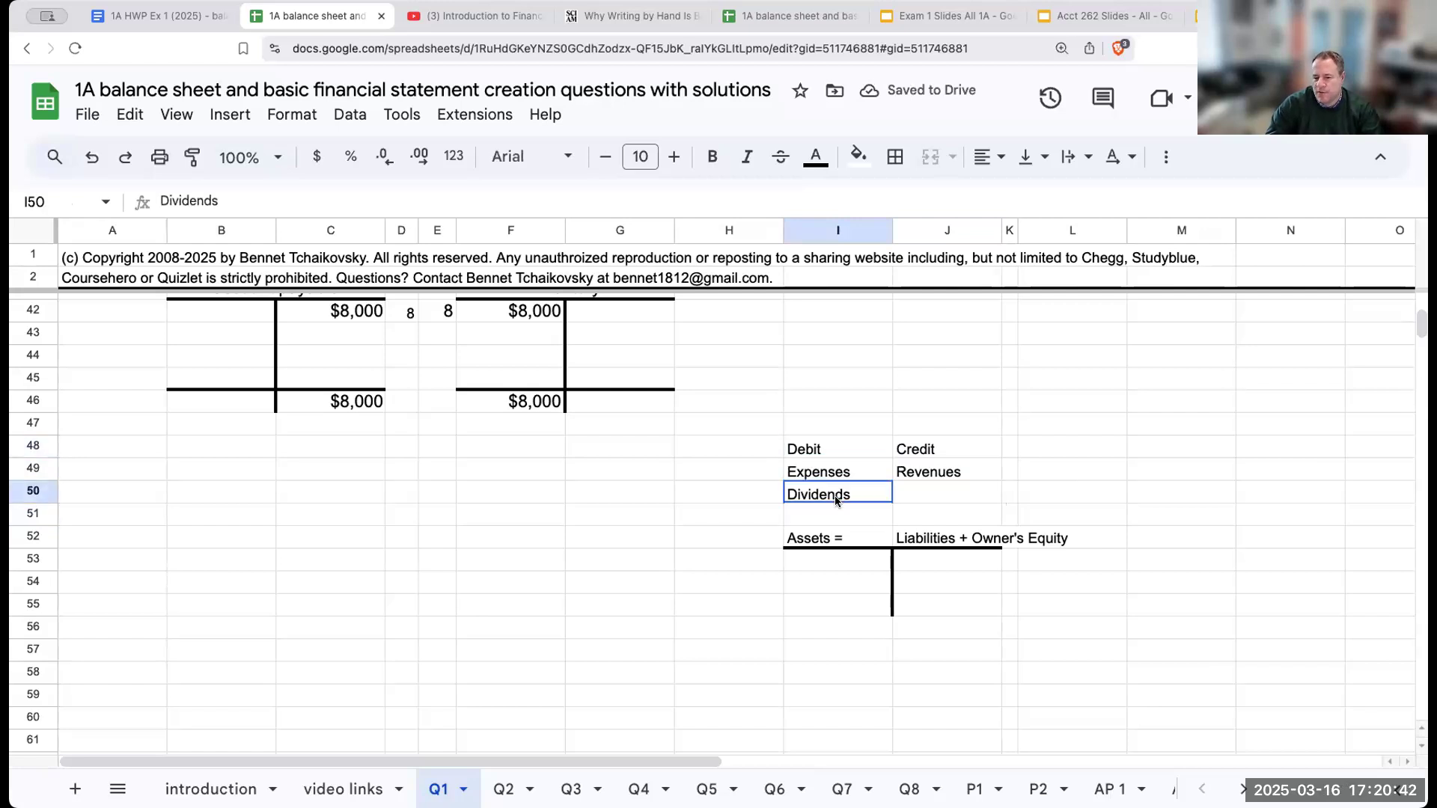
{"action": "key", "text": "Delete"}
{"action": "left_click", "coordinate": [947, 472]}
{"action": "key", "text": "Delete"}
{"action": "left_click", "coordinate": [837, 472]}
{"action": "key", "text": "Delete"}
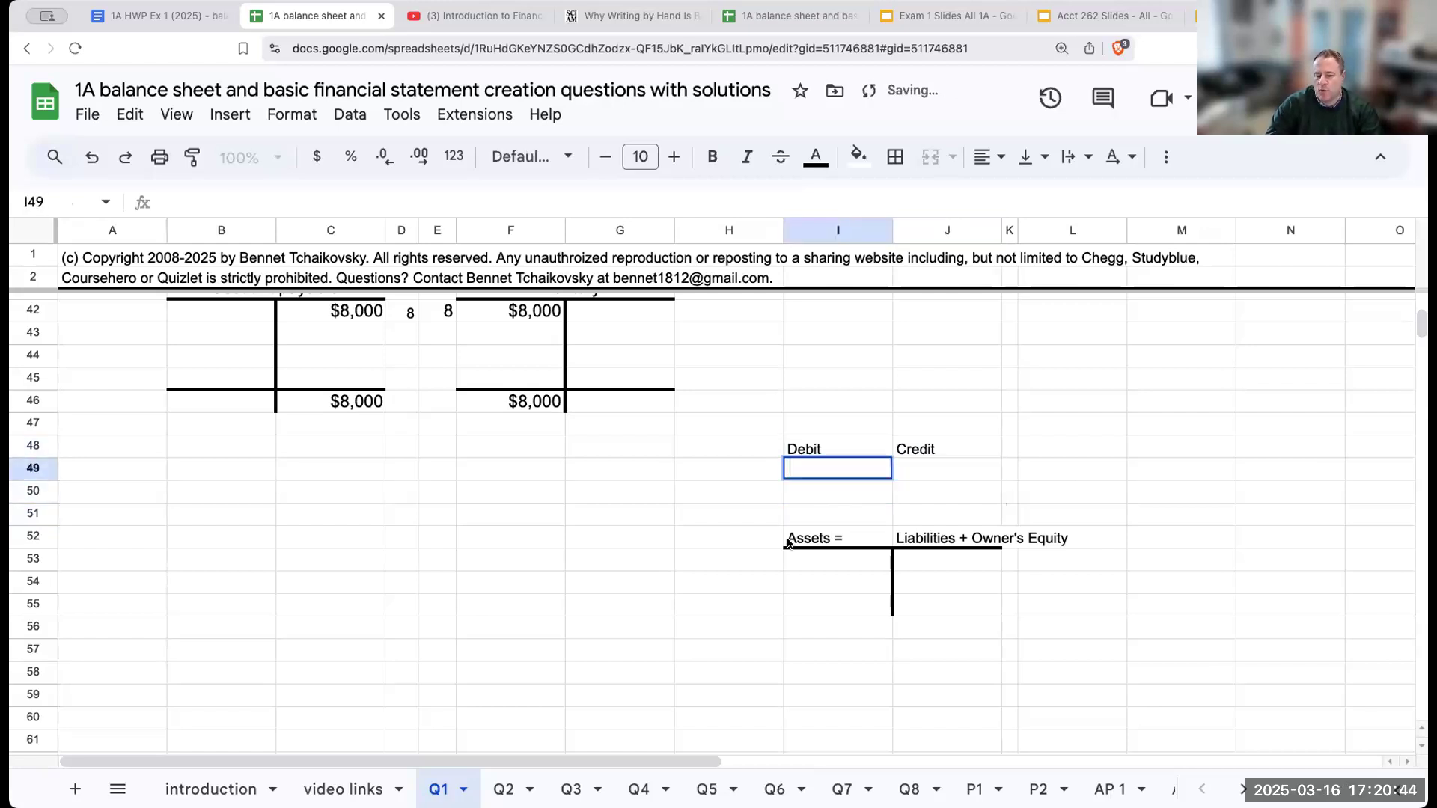
{"action": "key", "text": "Return"}
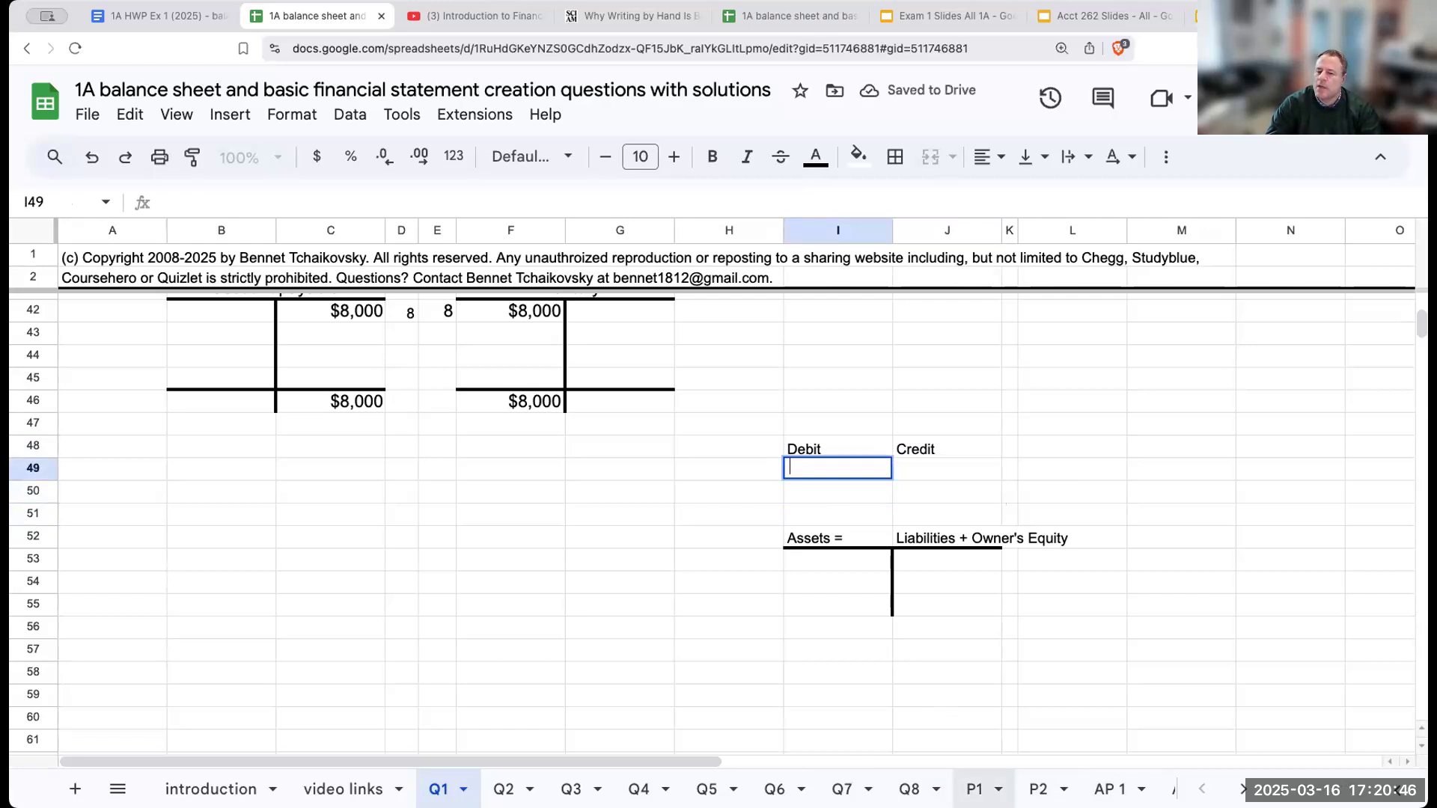
Browse the P1, Q8 and Q7 sheets, ending on the P2 sheet with Problem 2.
{"action": "left_click", "coordinate": [974, 789]}
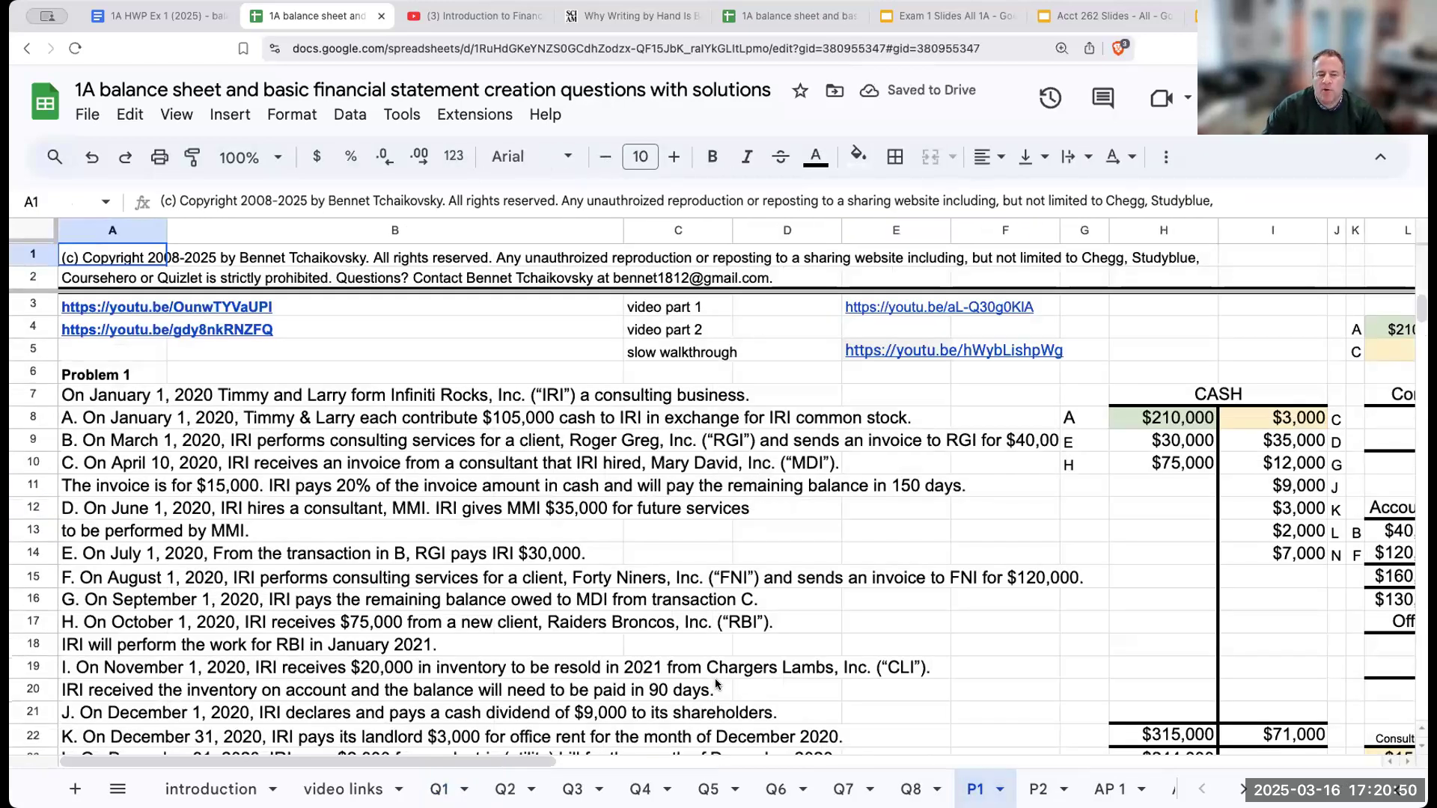
{"action": "scroll", "coordinate": [542, 569], "scroll_direction": "down", "scroll_amount": 1}
{"action": "scroll", "coordinate": [542, 569], "scroll_direction": "down", "scroll_amount": 2}
{"action": "scroll", "coordinate": [542, 569], "scroll_direction": "up", "scroll_amount": 2}
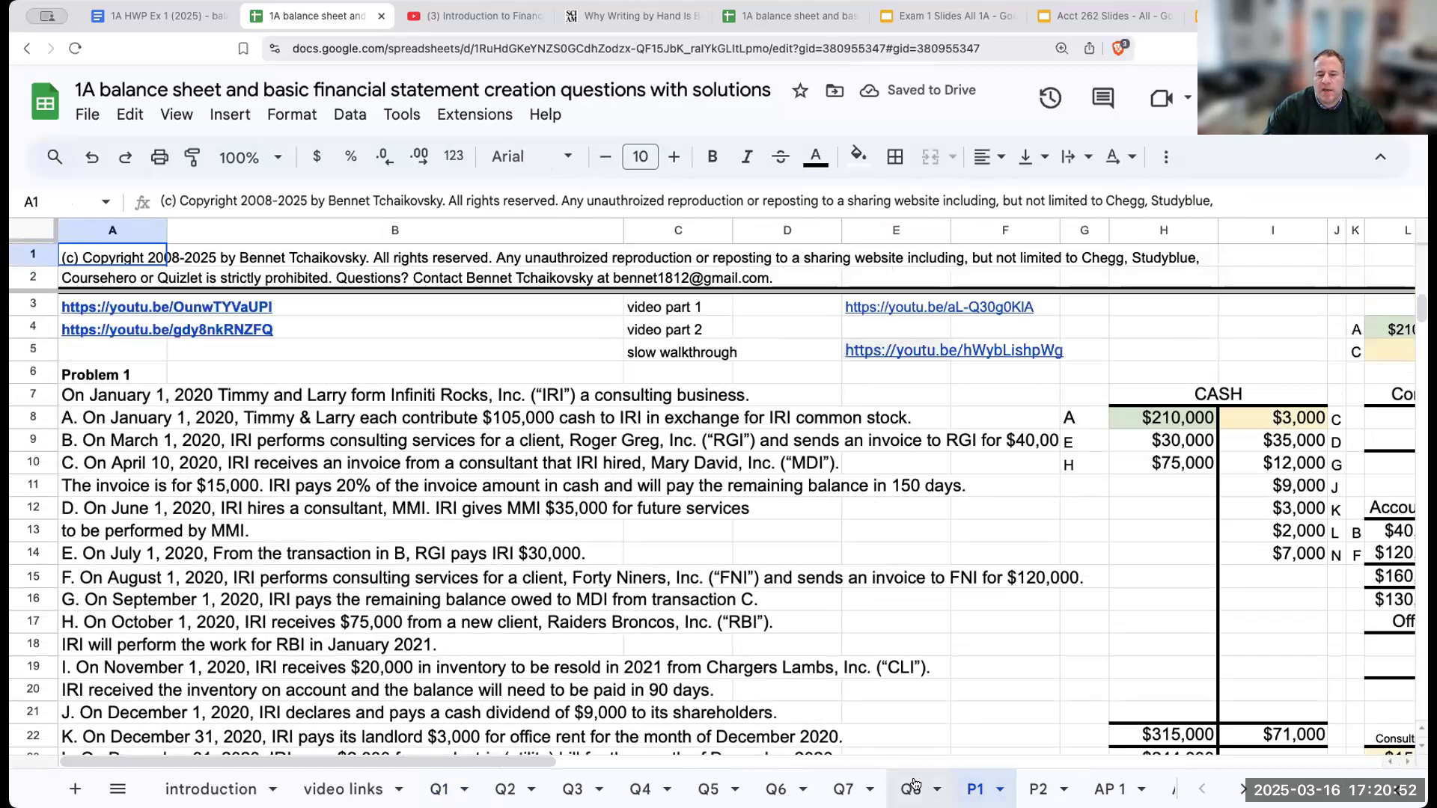
{"action": "left_click", "coordinate": [910, 789]}
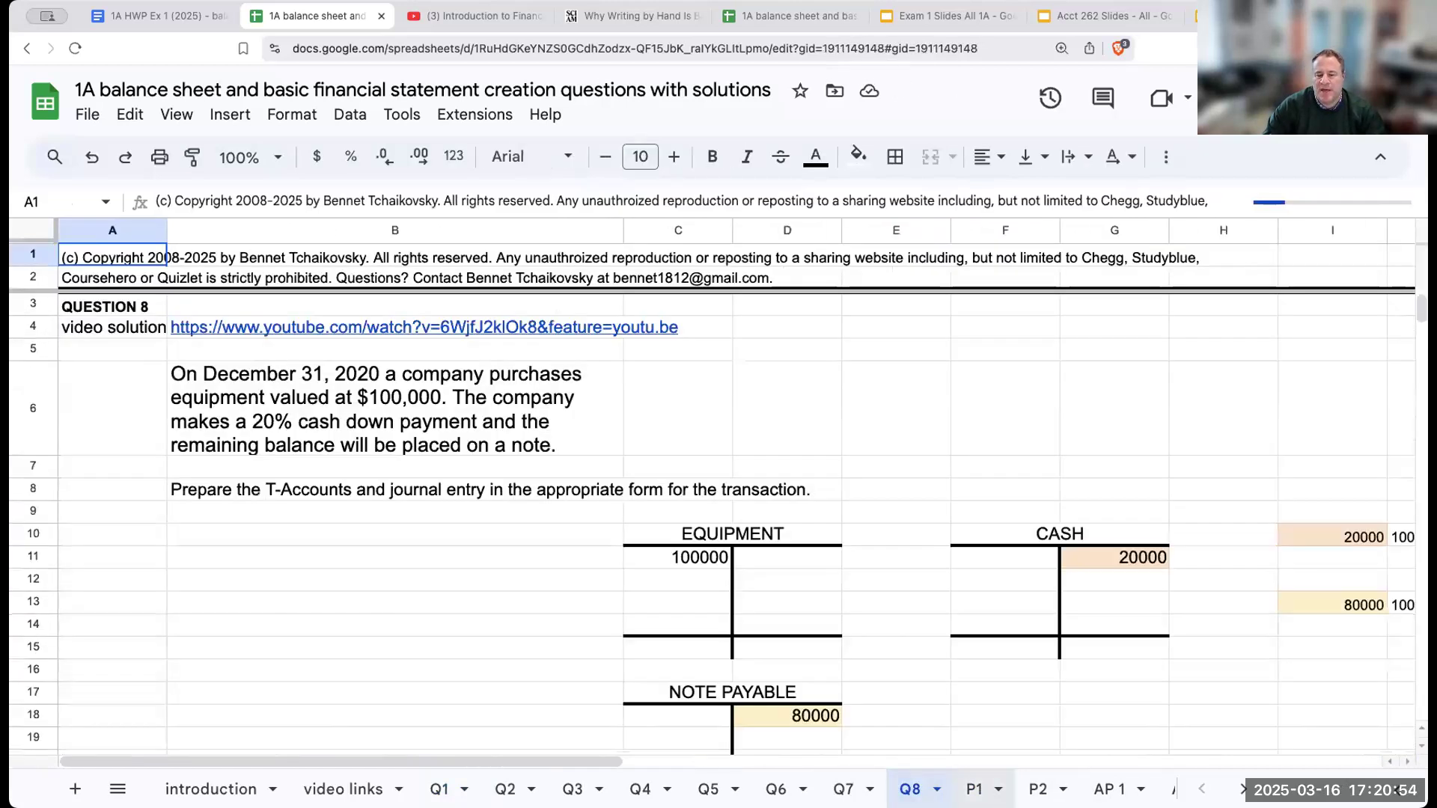
{"action": "left_click", "coordinate": [844, 789]}
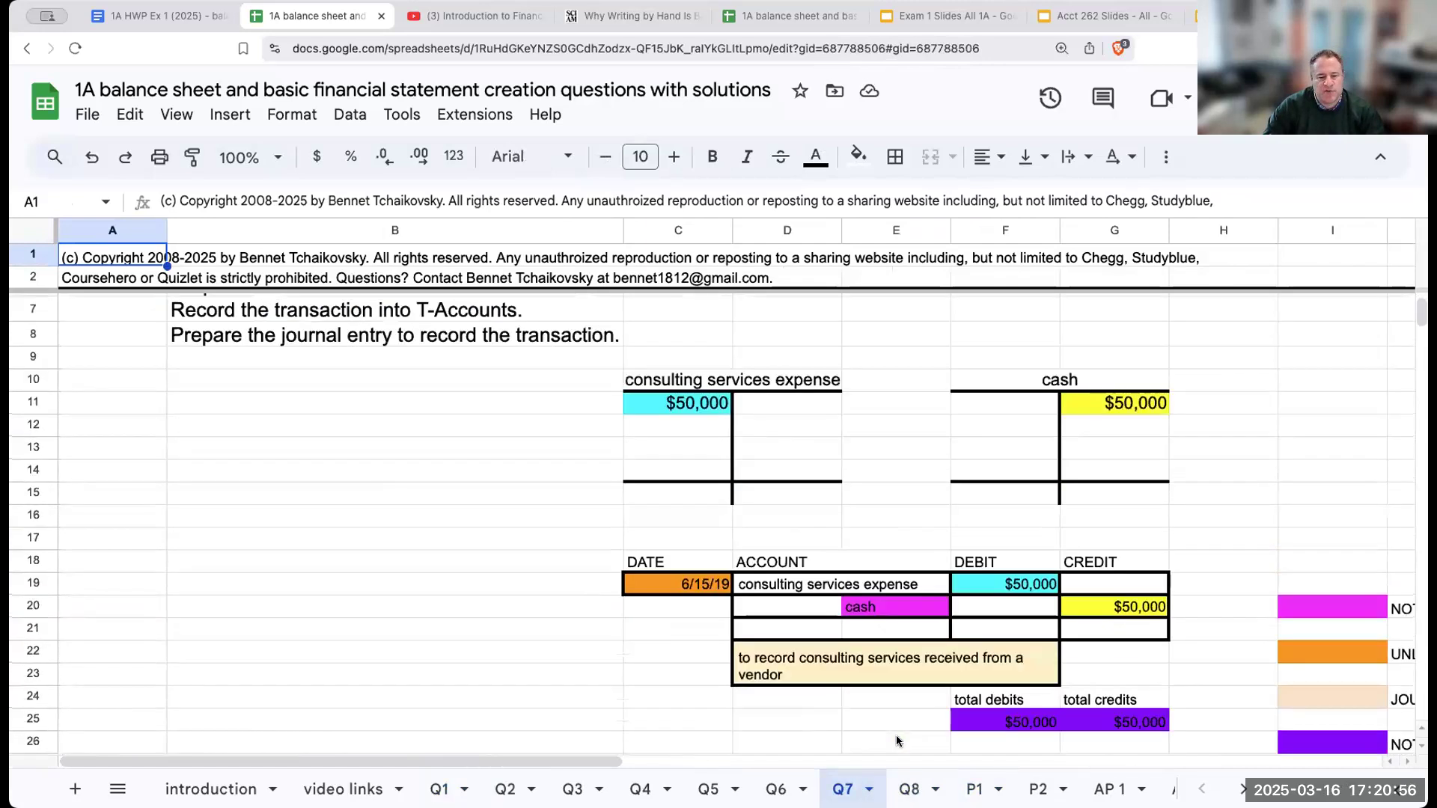
{"action": "left_click", "coordinate": [910, 789]}
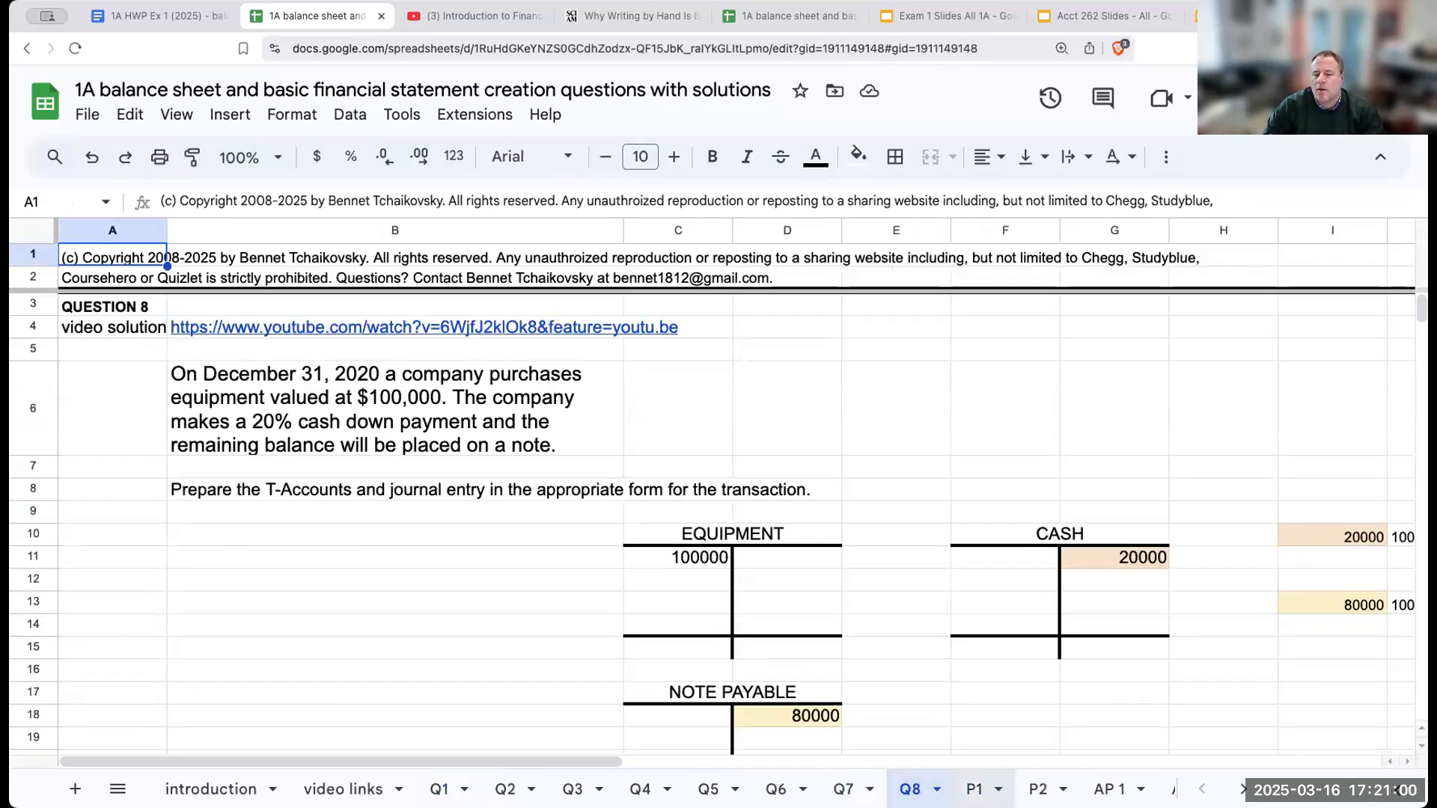
{"action": "left_click", "coordinate": [974, 789]}
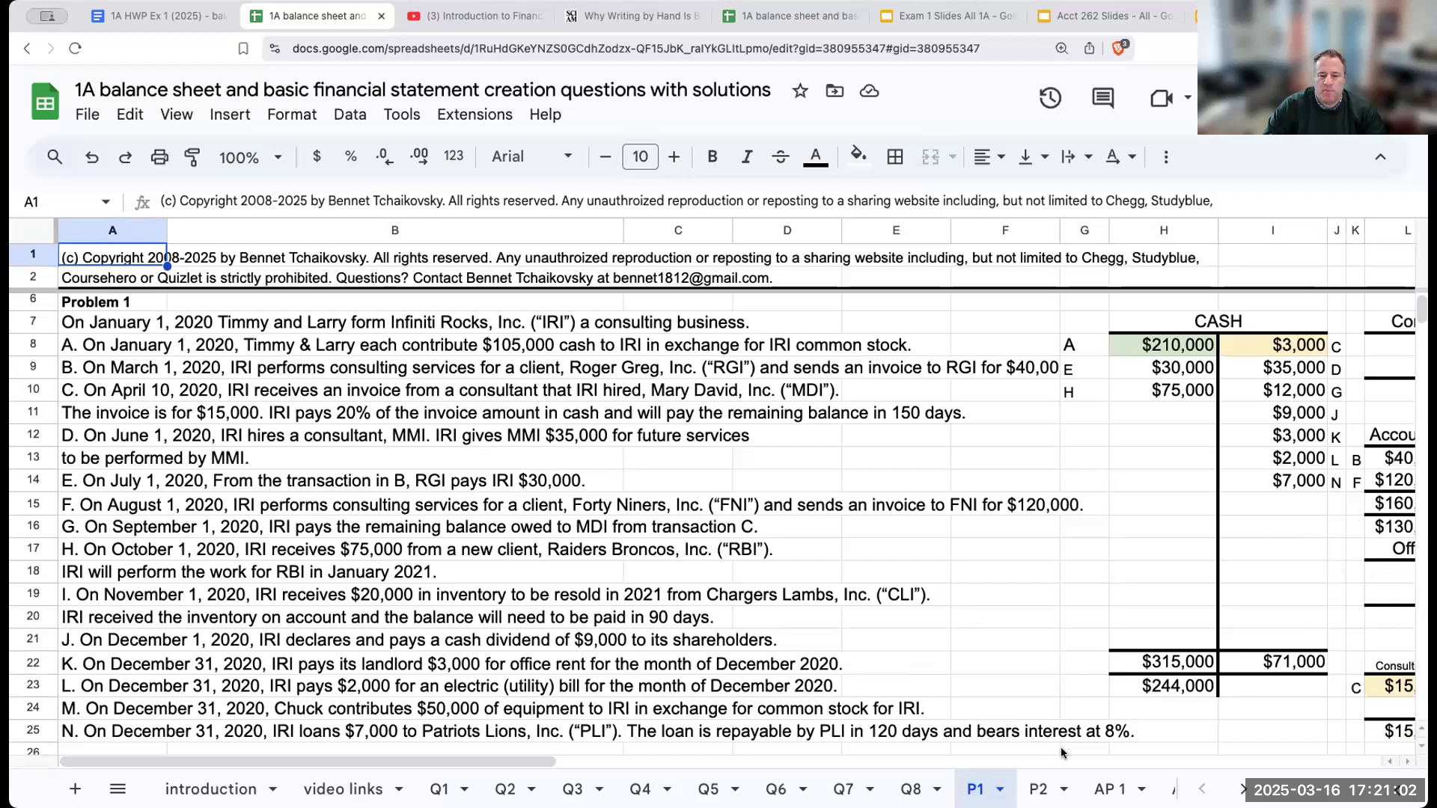
{"action": "left_click", "coordinate": [1038, 789]}
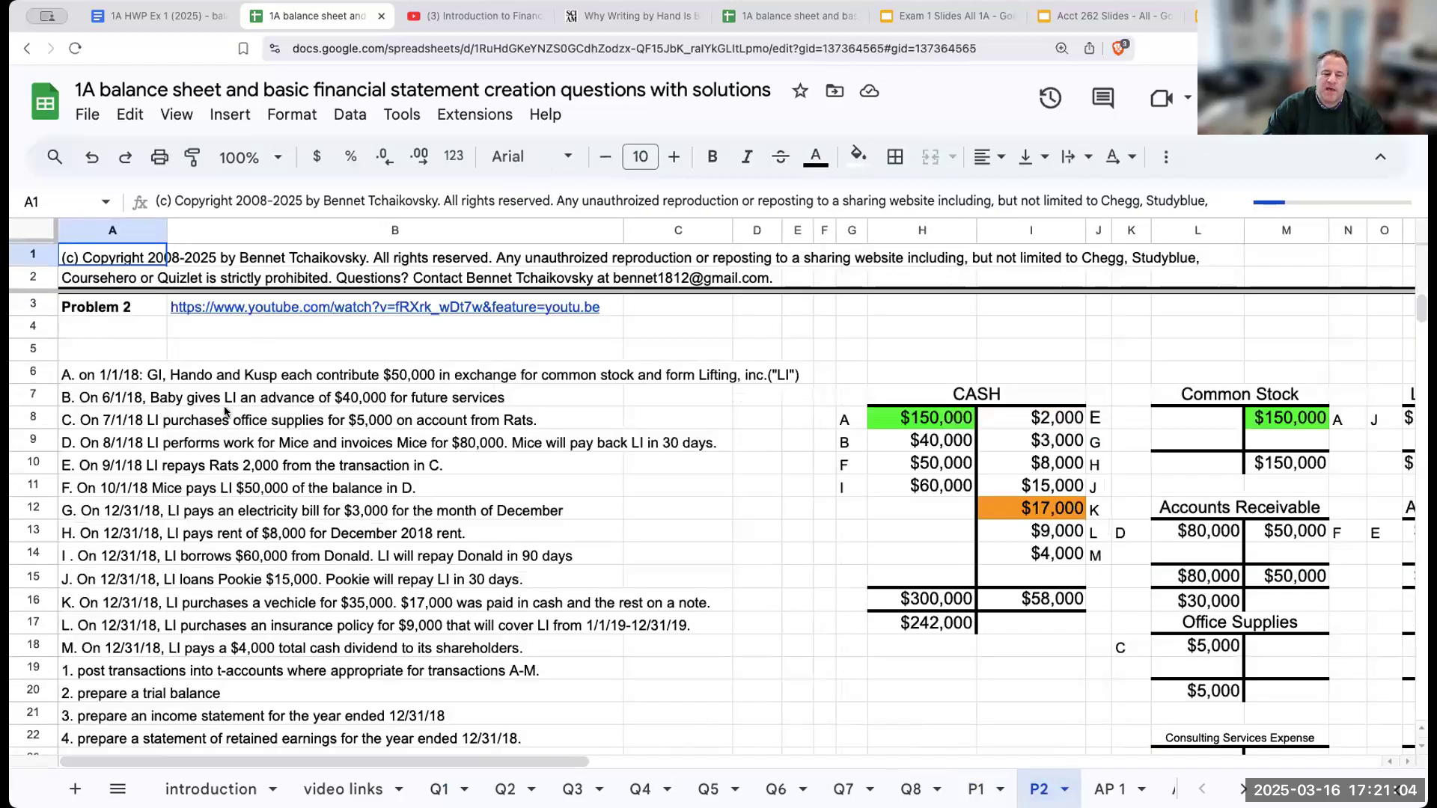
Highlight Problem 2's transaction lines, including transactions G through M and the borrowing entry.
{"action": "left_click_drag", "start_coordinate": [213, 378], "coordinate": [423, 673]}
{"action": "scroll", "coordinate": [442, 672], "scroll_direction": "down", "scroll_amount": 2}
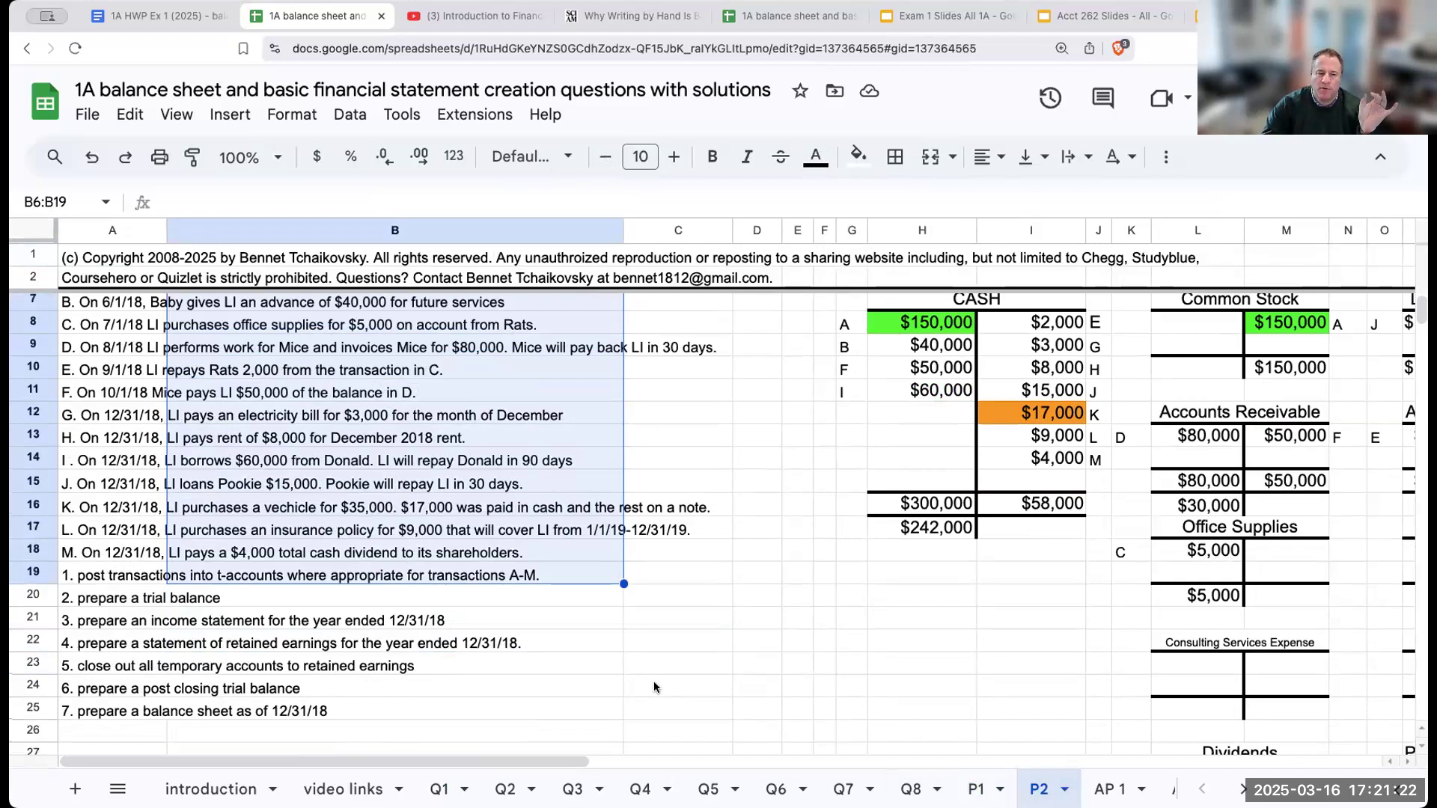
{"action": "left_click", "coordinate": [130, 417]}
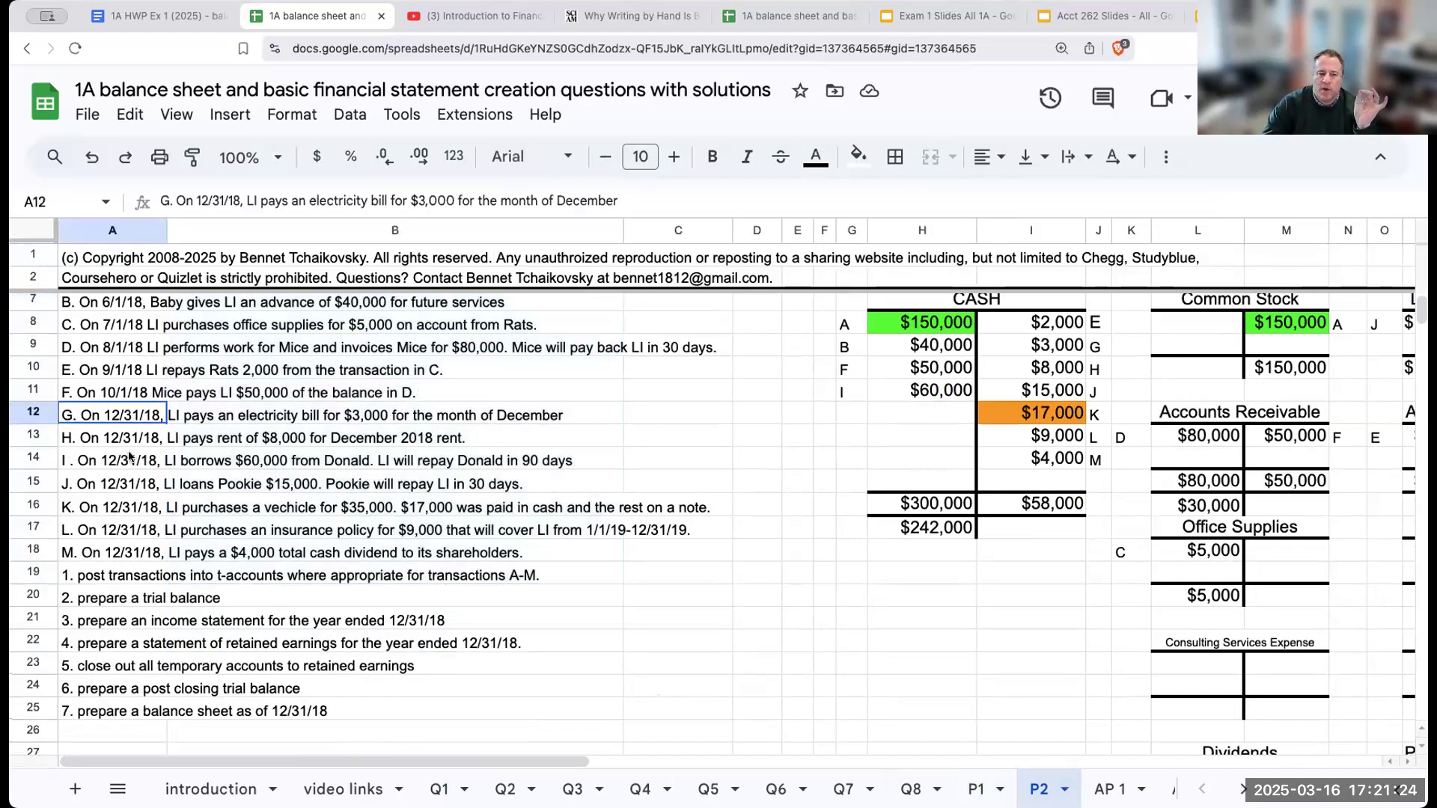
{"action": "left_click_drag", "start_coordinate": [129, 457], "coordinate": [131, 547]}
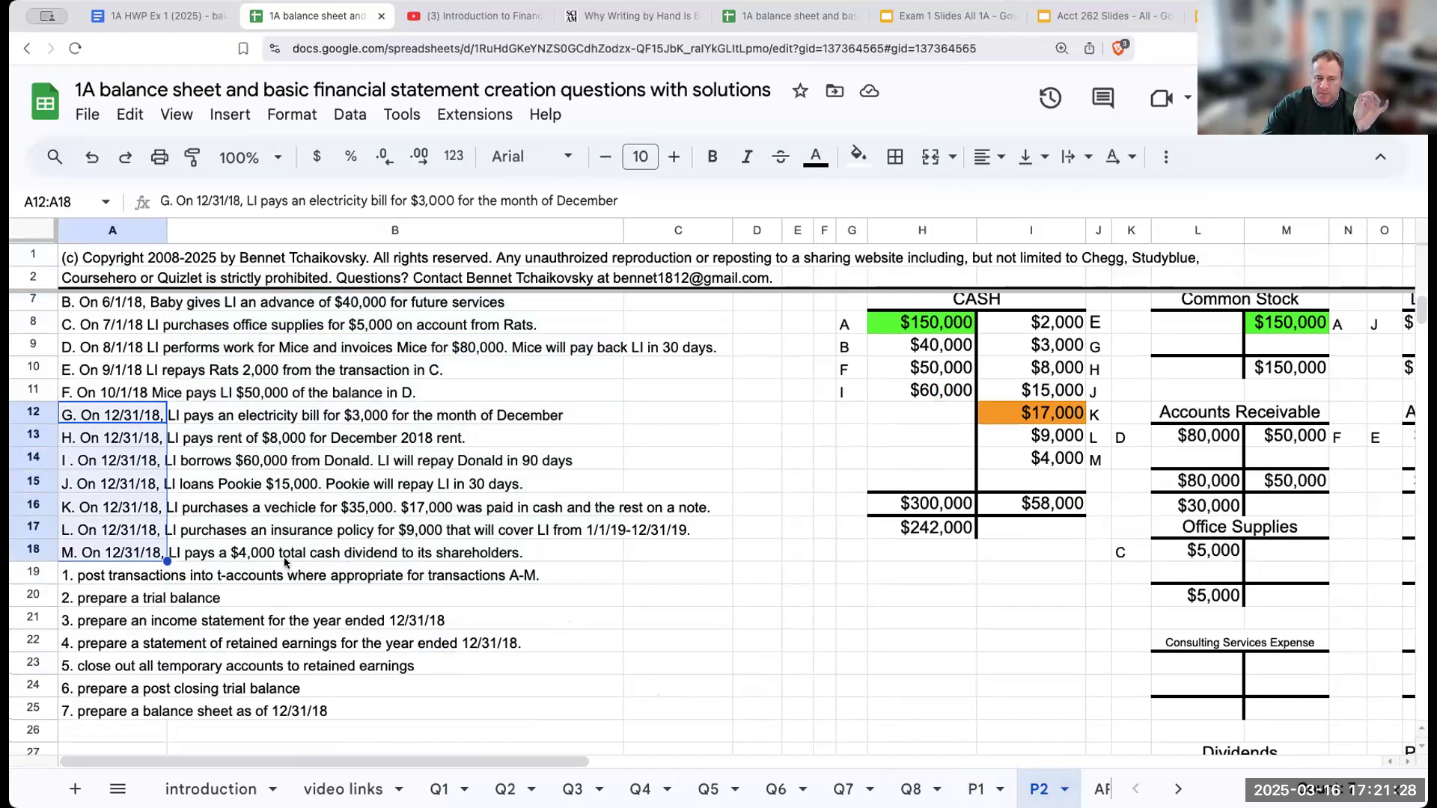
{"action": "left_click", "coordinate": [152, 458]}
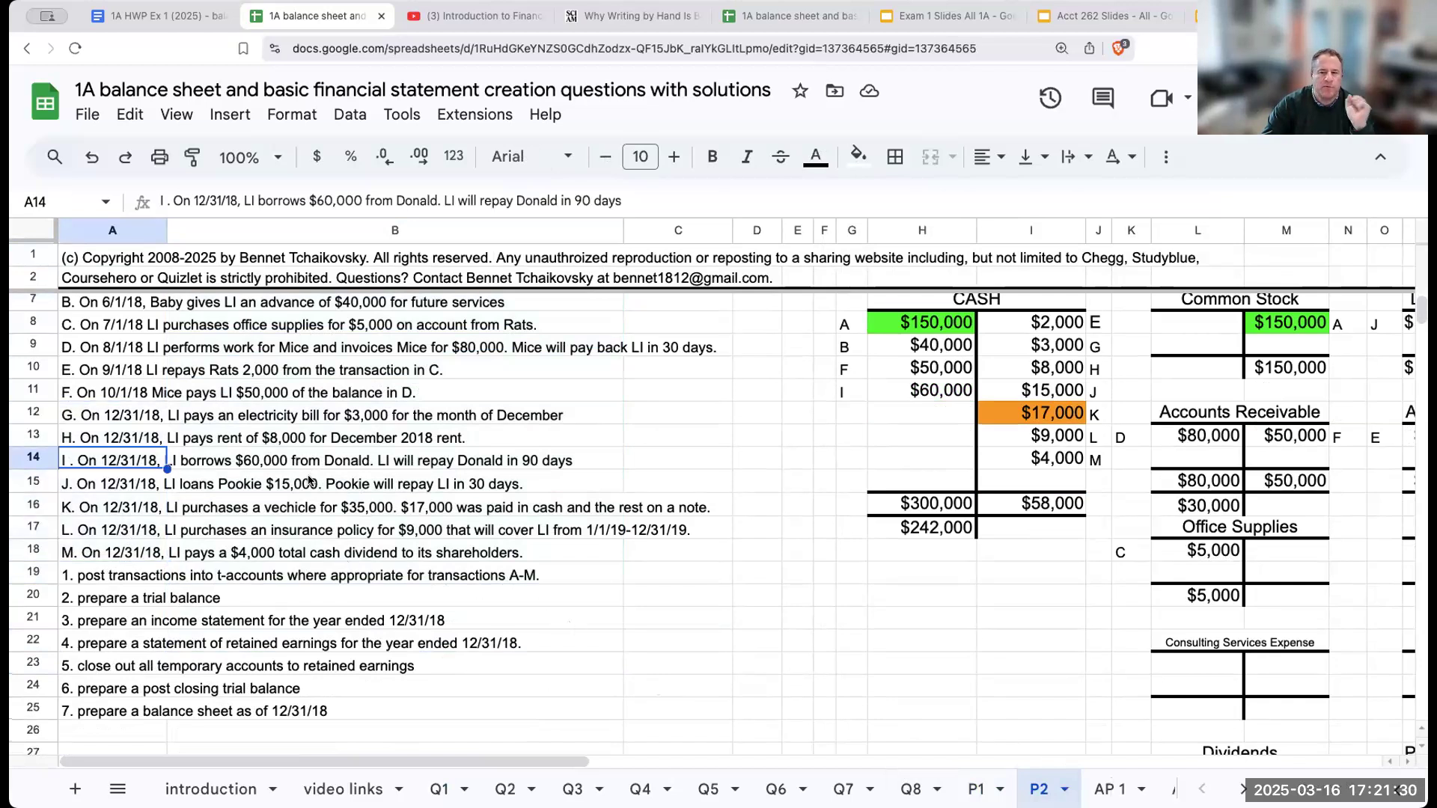
{"action": "scroll", "coordinate": [844, 669], "scroll_direction": "down", "scroll_amount": 7}
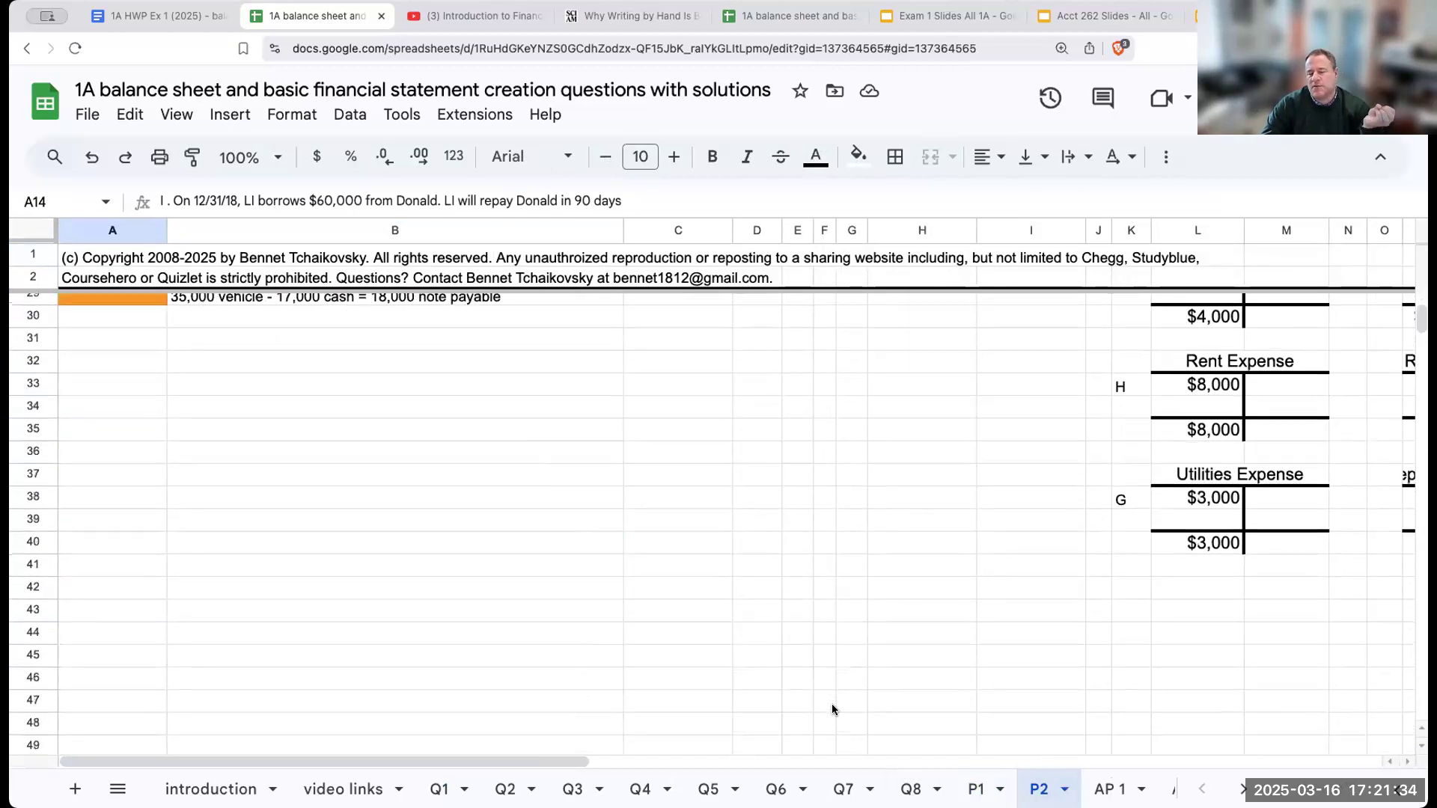
Add a top border across cells C43:H43 on the P2 sheet.
{"action": "left_click_drag", "start_coordinate": [668, 620], "coordinate": [943, 608]}
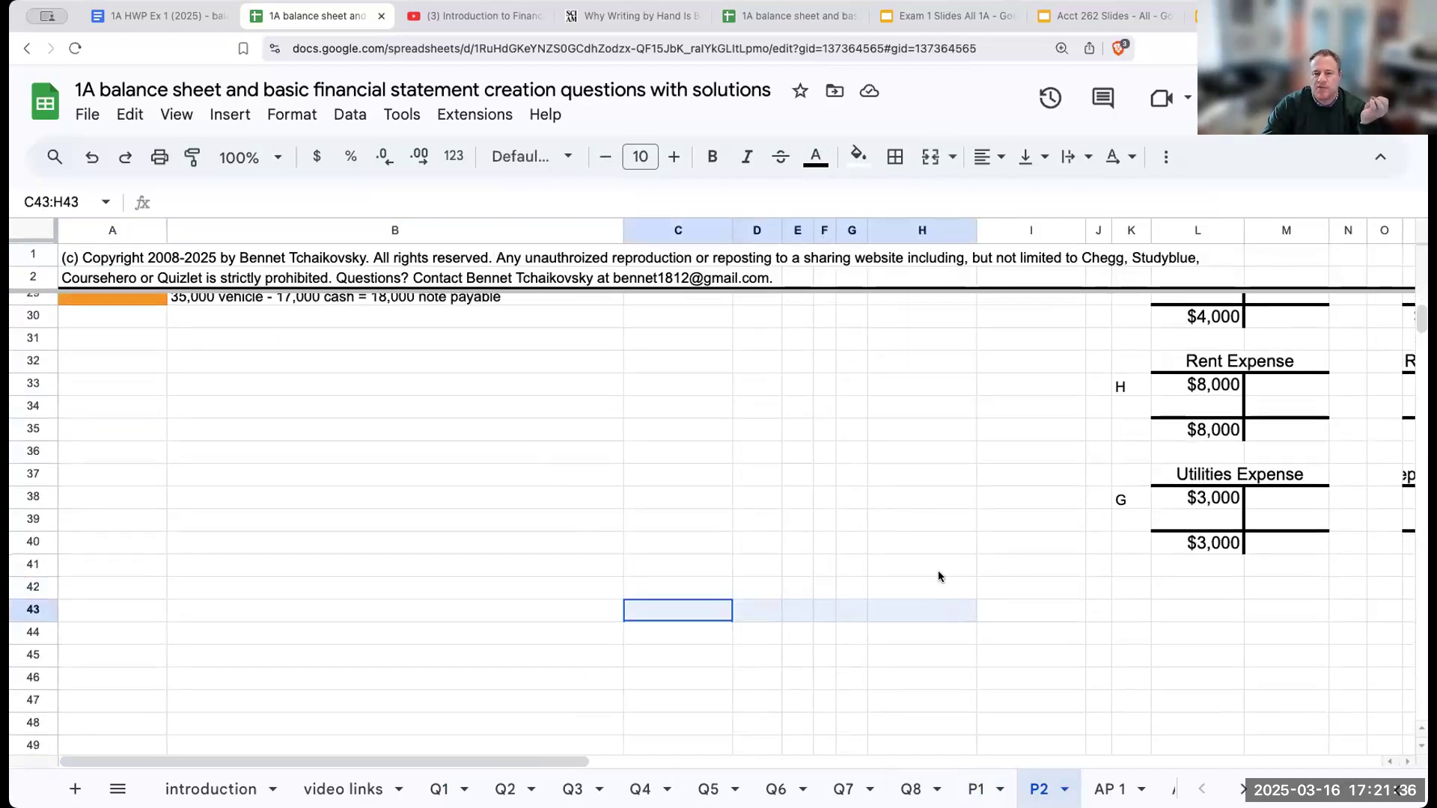
{"action": "left_click", "coordinate": [895, 156]}
{"action": "left_click", "coordinate": [942, 238]}
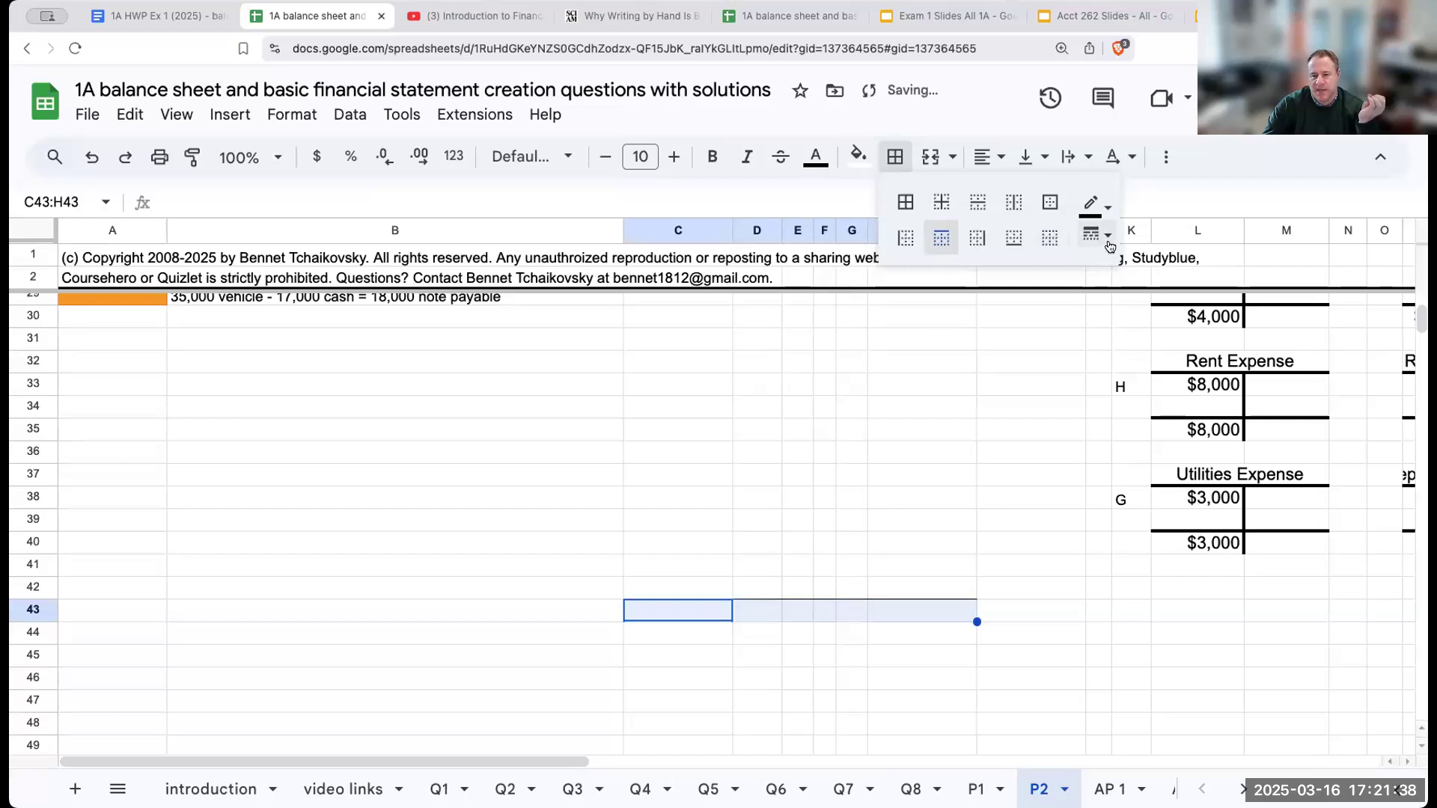
{"action": "left_click", "coordinate": [1098, 235]}
Make the row 43 border thick and add a right border down H43:H45.
{"action": "left_click", "coordinate": [1140, 327]}
{"action": "left_click", "coordinate": [1032, 611]}
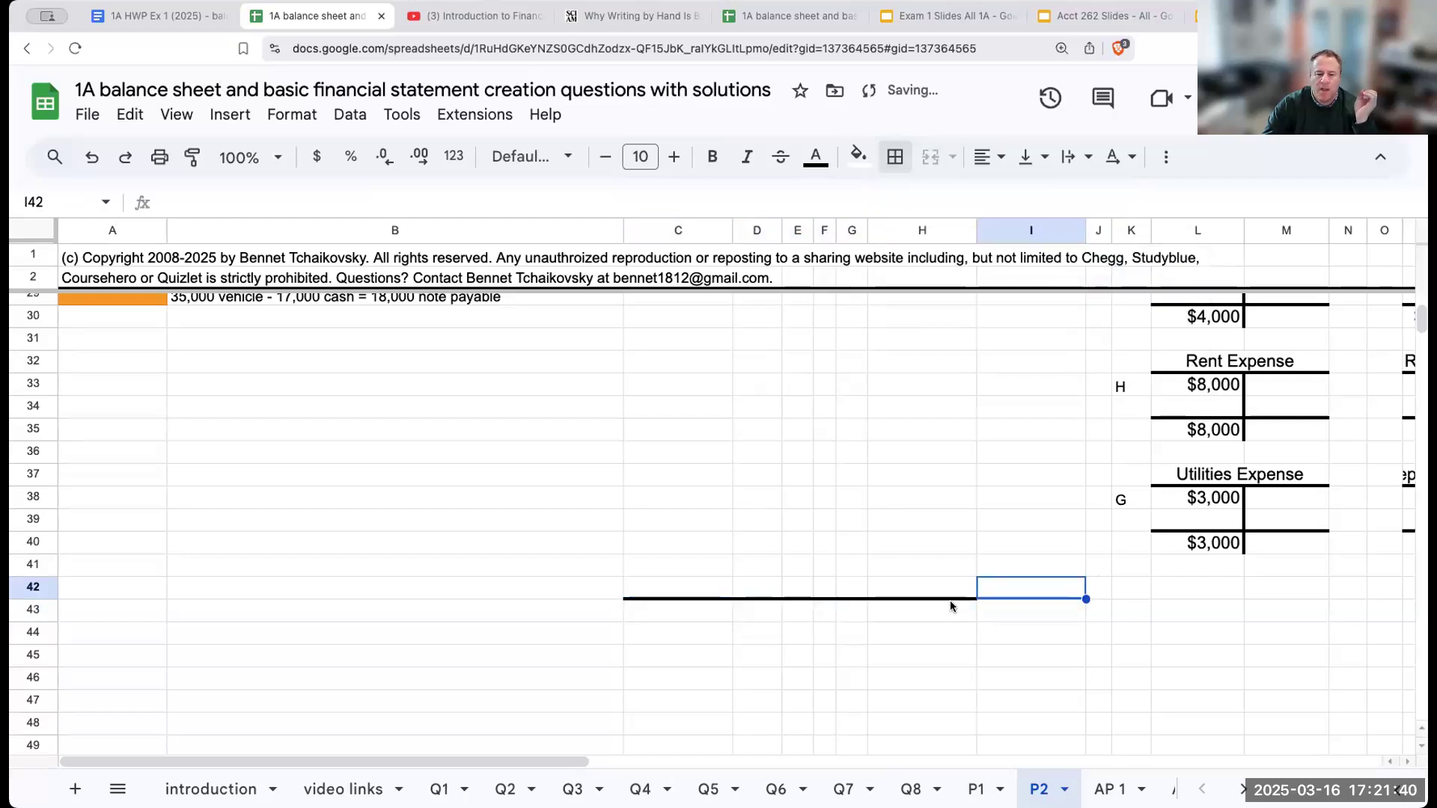
{"action": "left_click_drag", "start_coordinate": [947, 608], "coordinate": [939, 659]}
{"action": "left_click", "coordinate": [895, 156]}
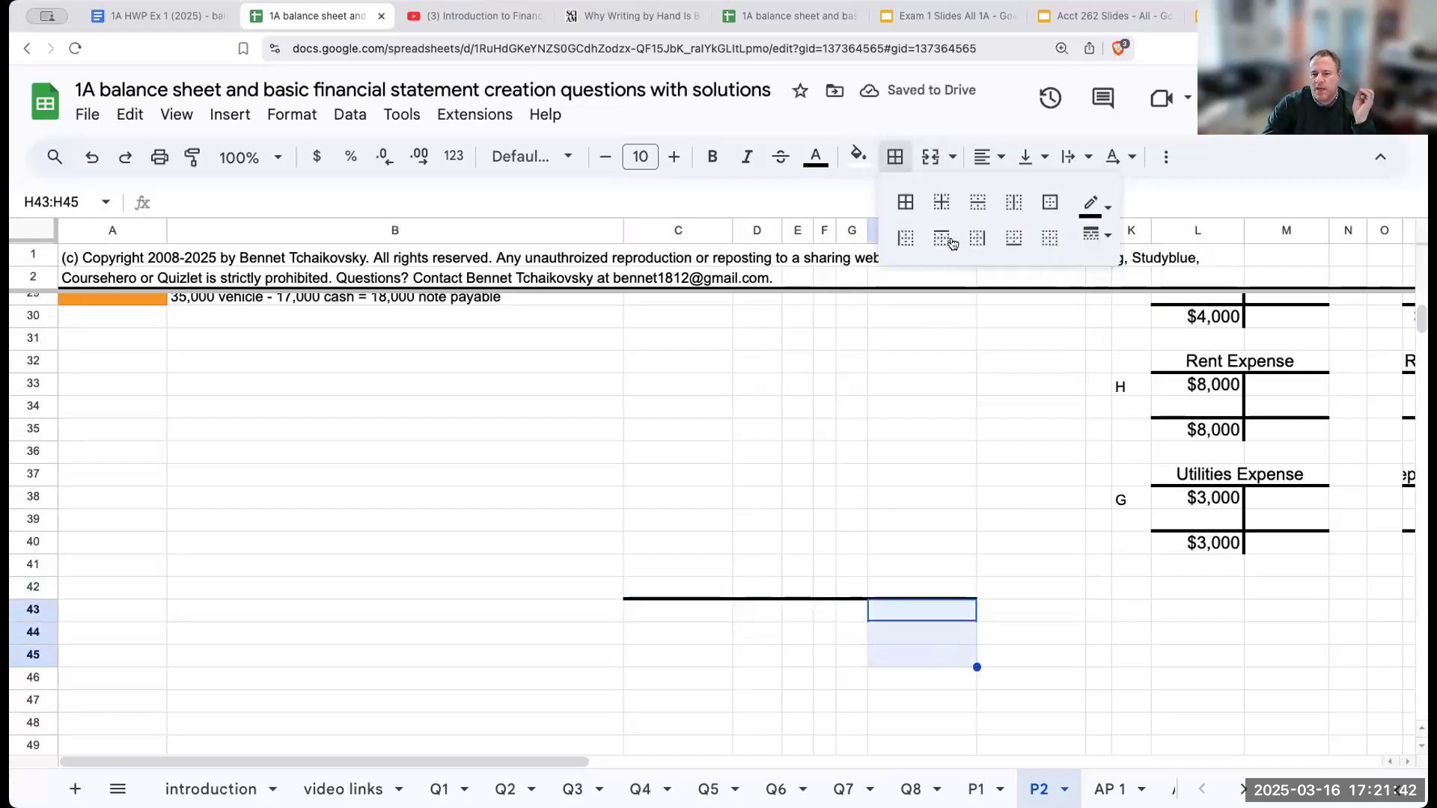
{"action": "left_click", "coordinate": [977, 238]}
{"action": "left_click", "coordinate": [1016, 612]}
Enter a right-aligned 'financial statement preparation date 12/31/18' note in H46.
{"action": "left_click", "coordinate": [914, 680]}
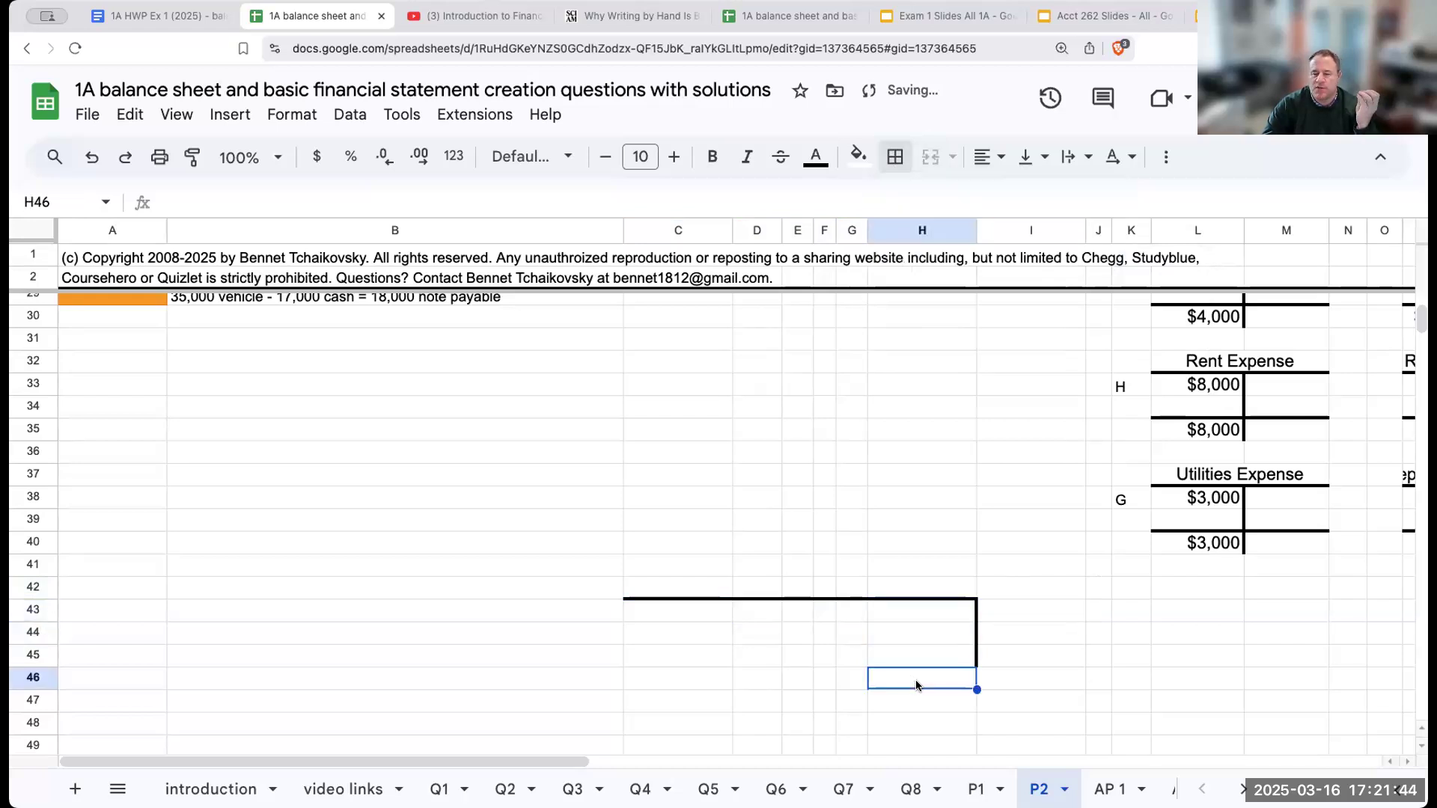
{"action": "type", "text": "financia"}
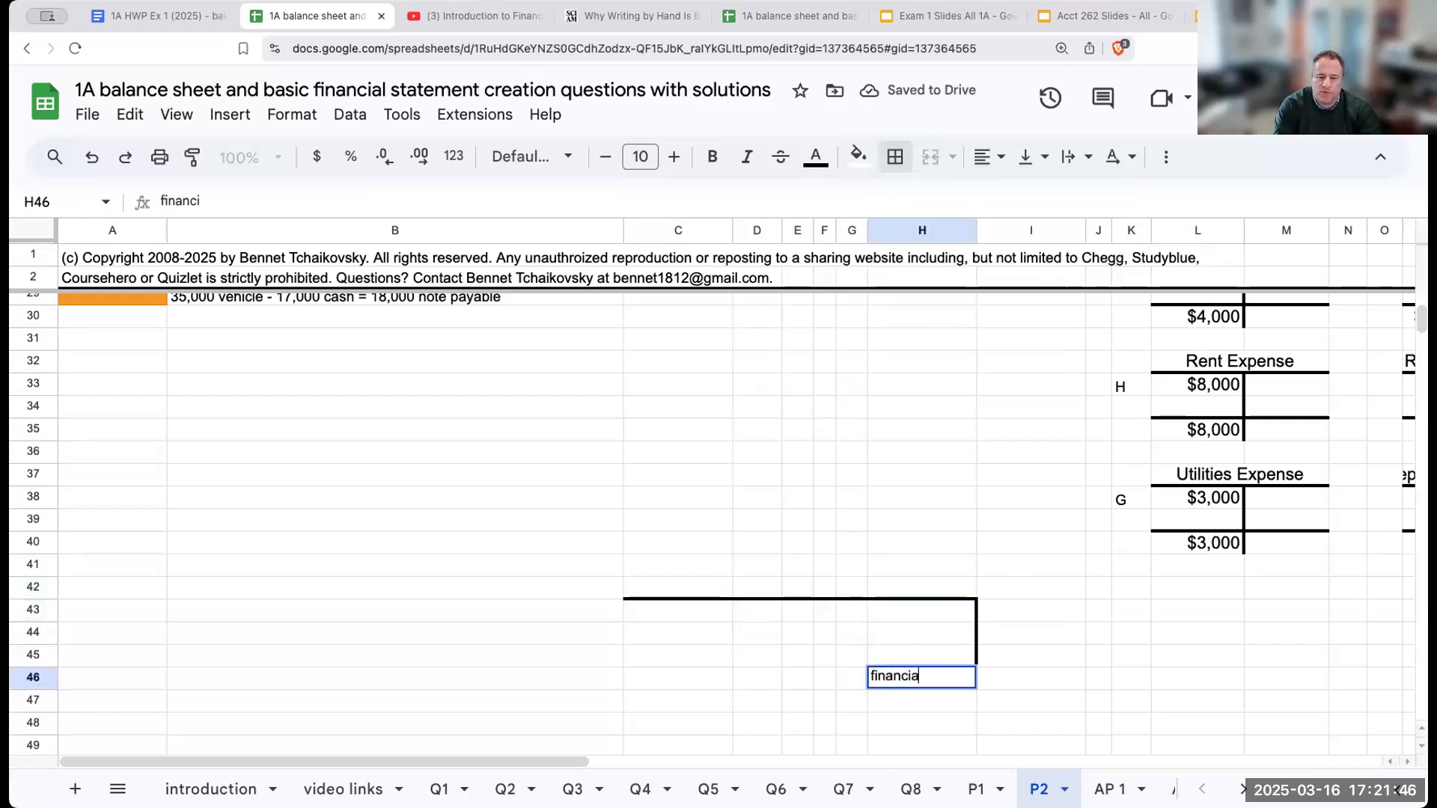
{"action": "type", "text": "l statement prep"}
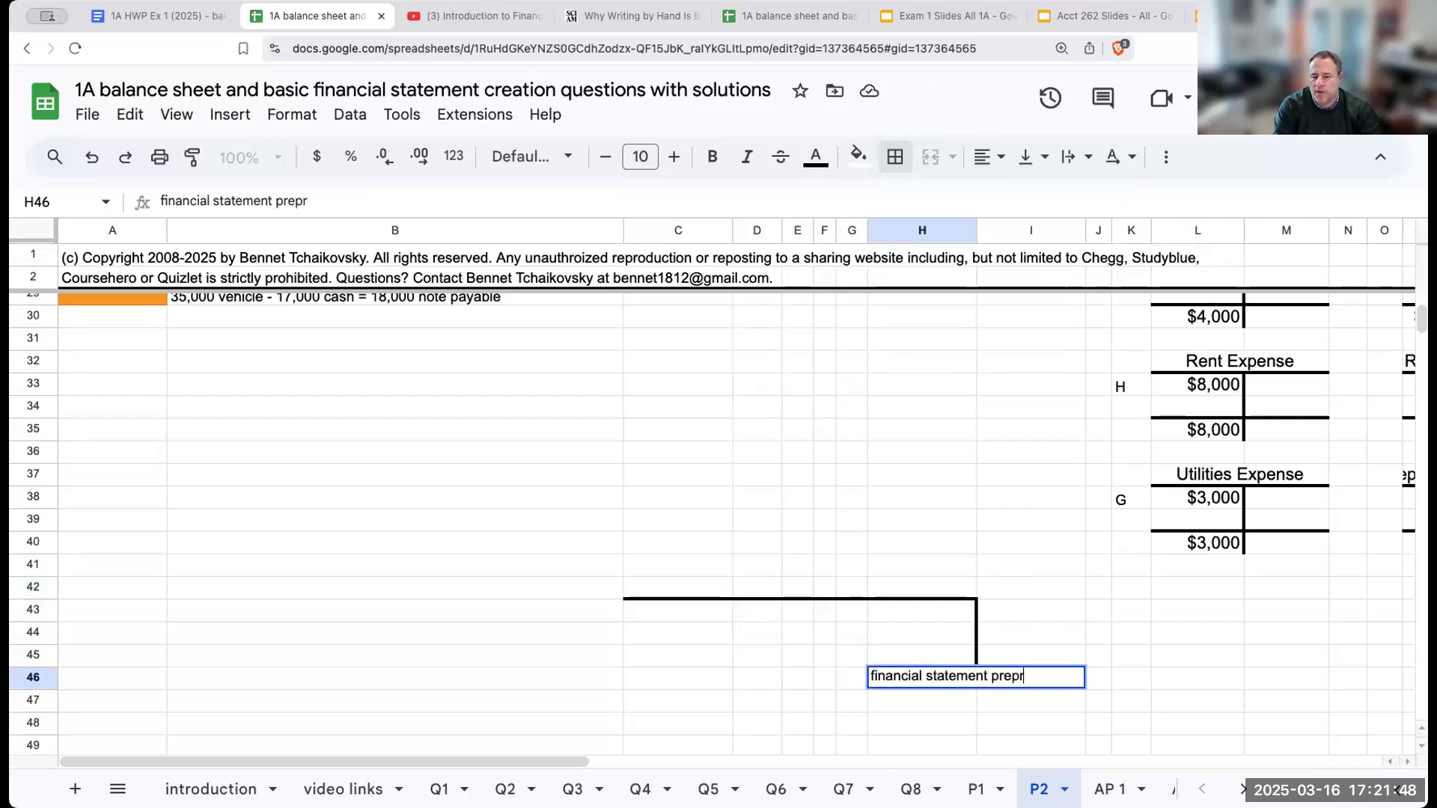
{"action": "type", "text": "aration date"}
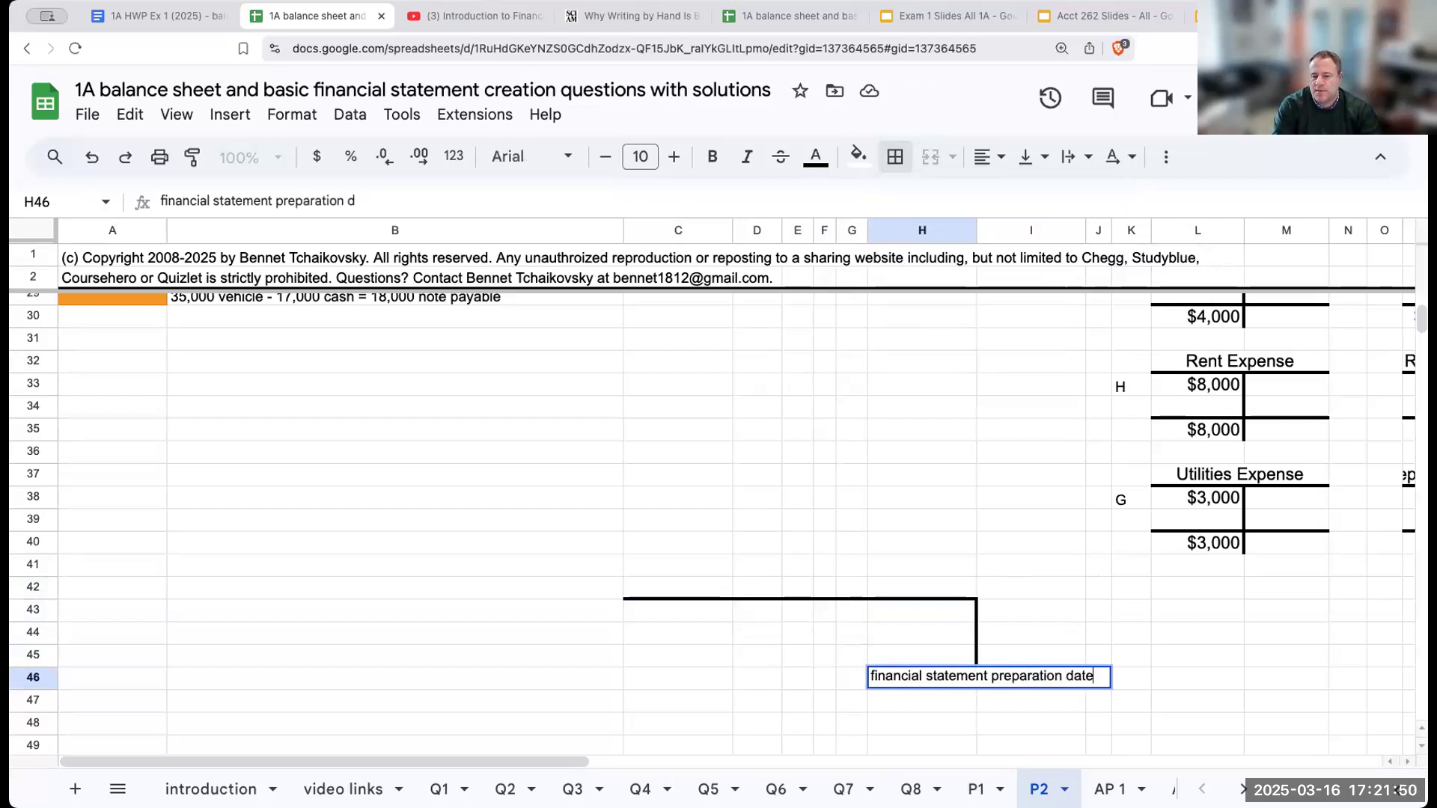
{"action": "type", "text": " 12/31/18"}
{"action": "key", "text": "Return"}
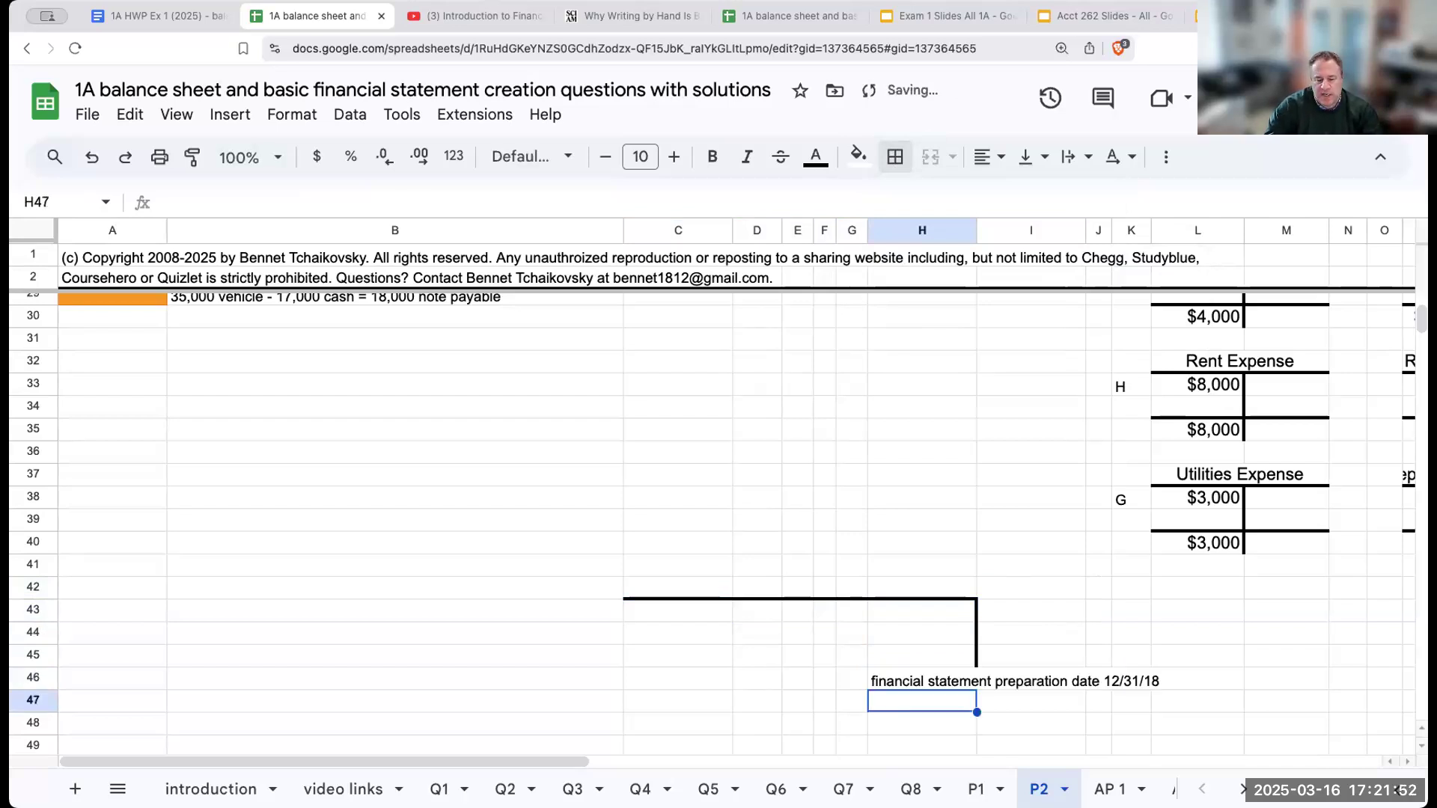
{"action": "key", "text": "Up"}
{"action": "left_click", "coordinate": [990, 157]}
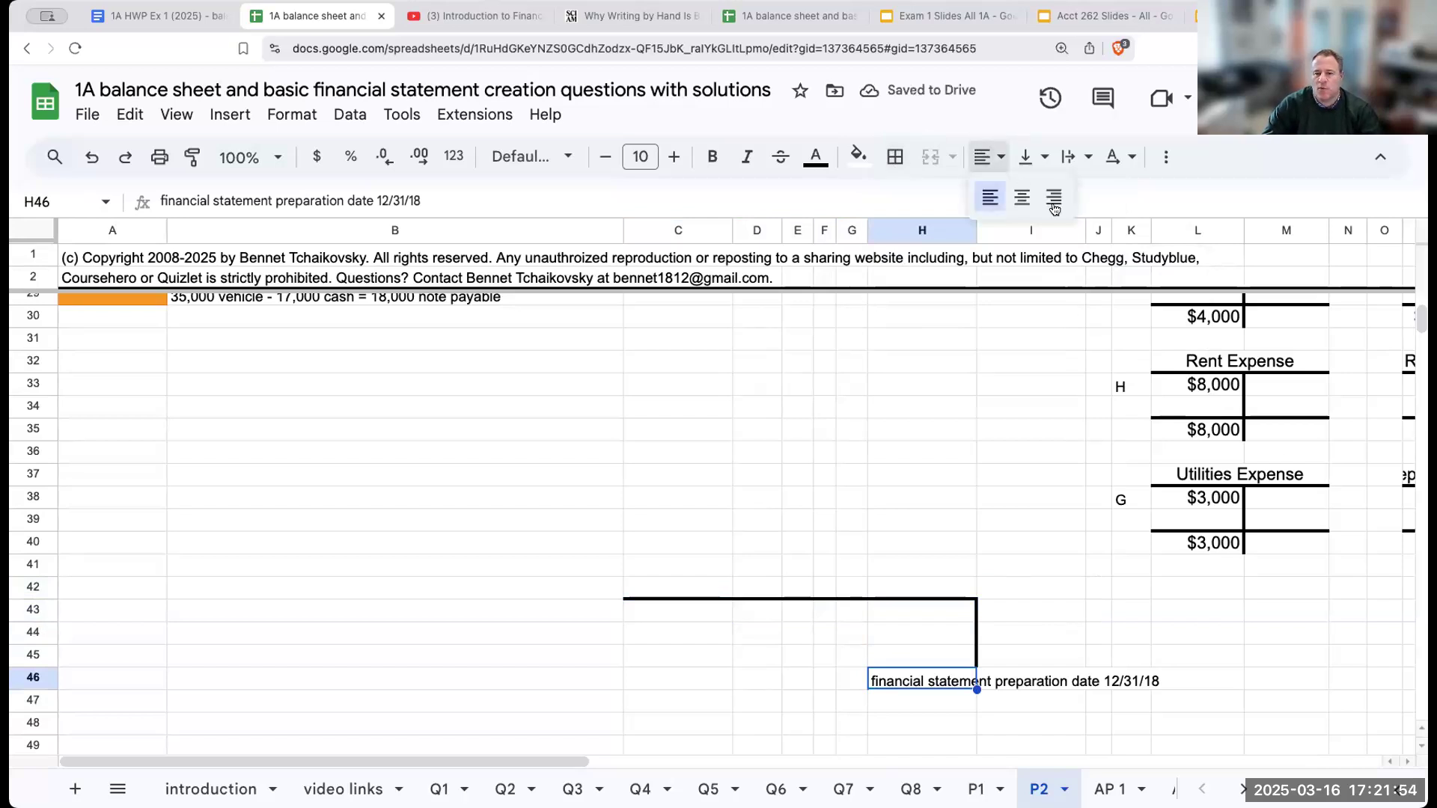
{"action": "left_click", "coordinate": [1054, 197]}
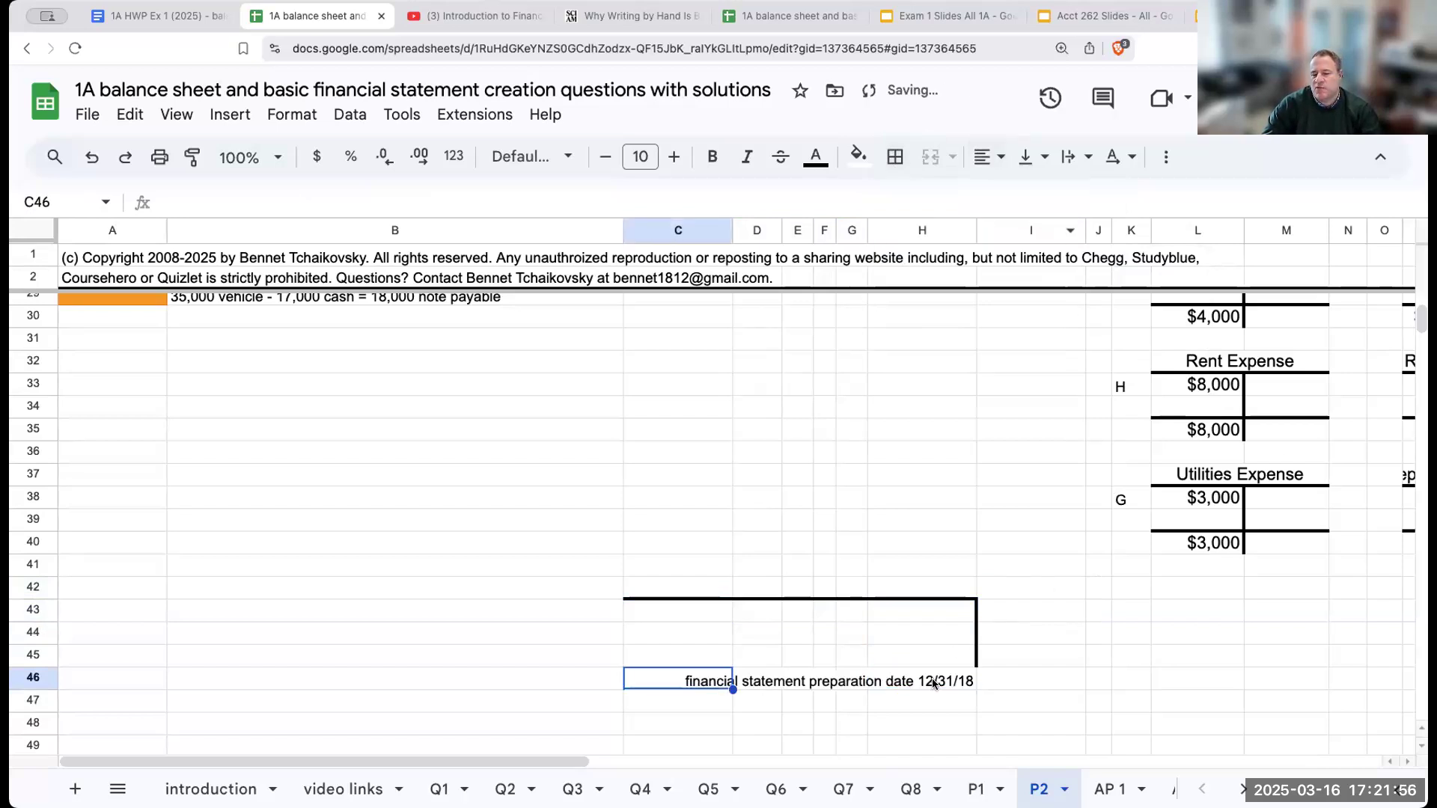
Enter a right-aligned 'borrow money 12/31/18' note in H47.
{"action": "left_click", "coordinate": [944, 708]}
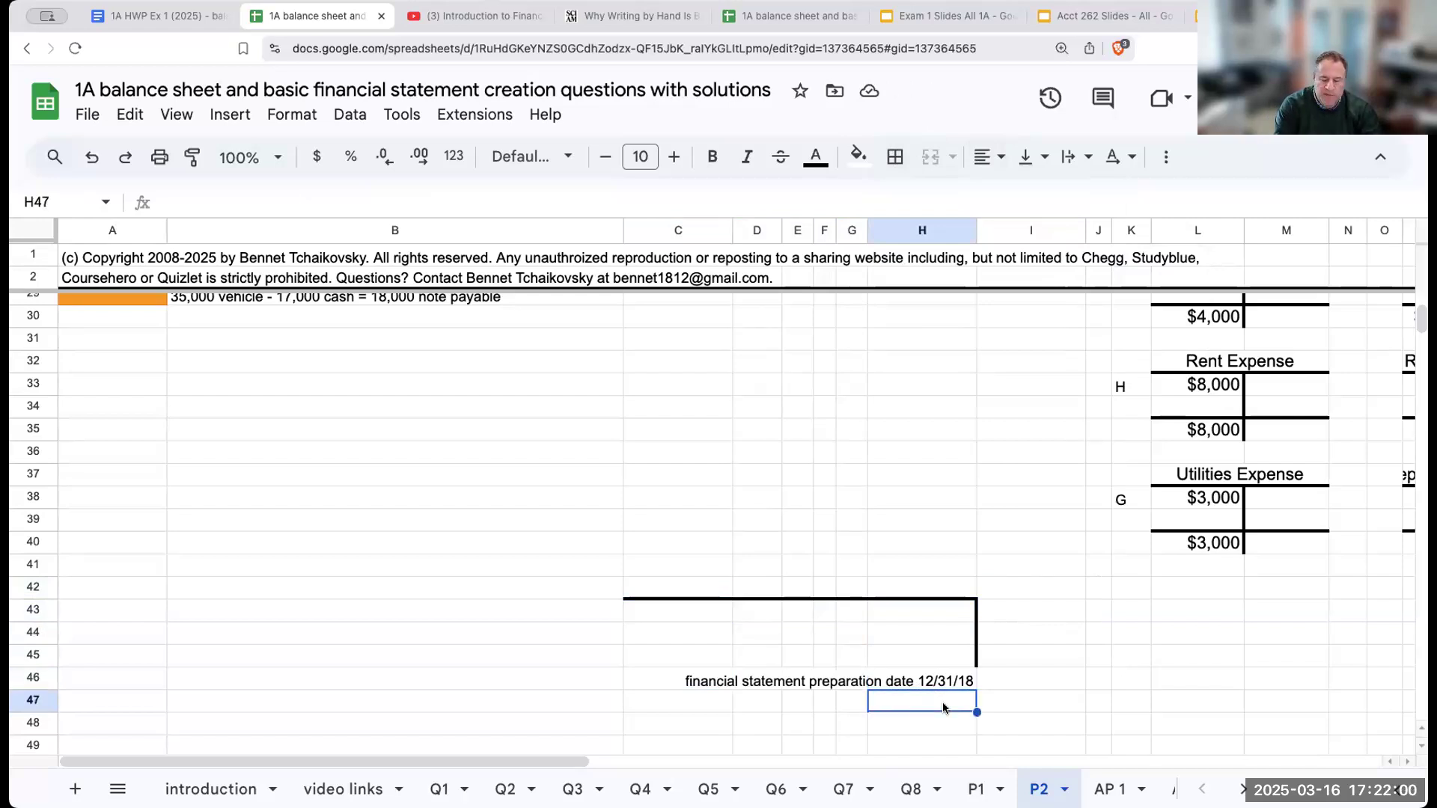
{"action": "type", "text": "loan payable"}
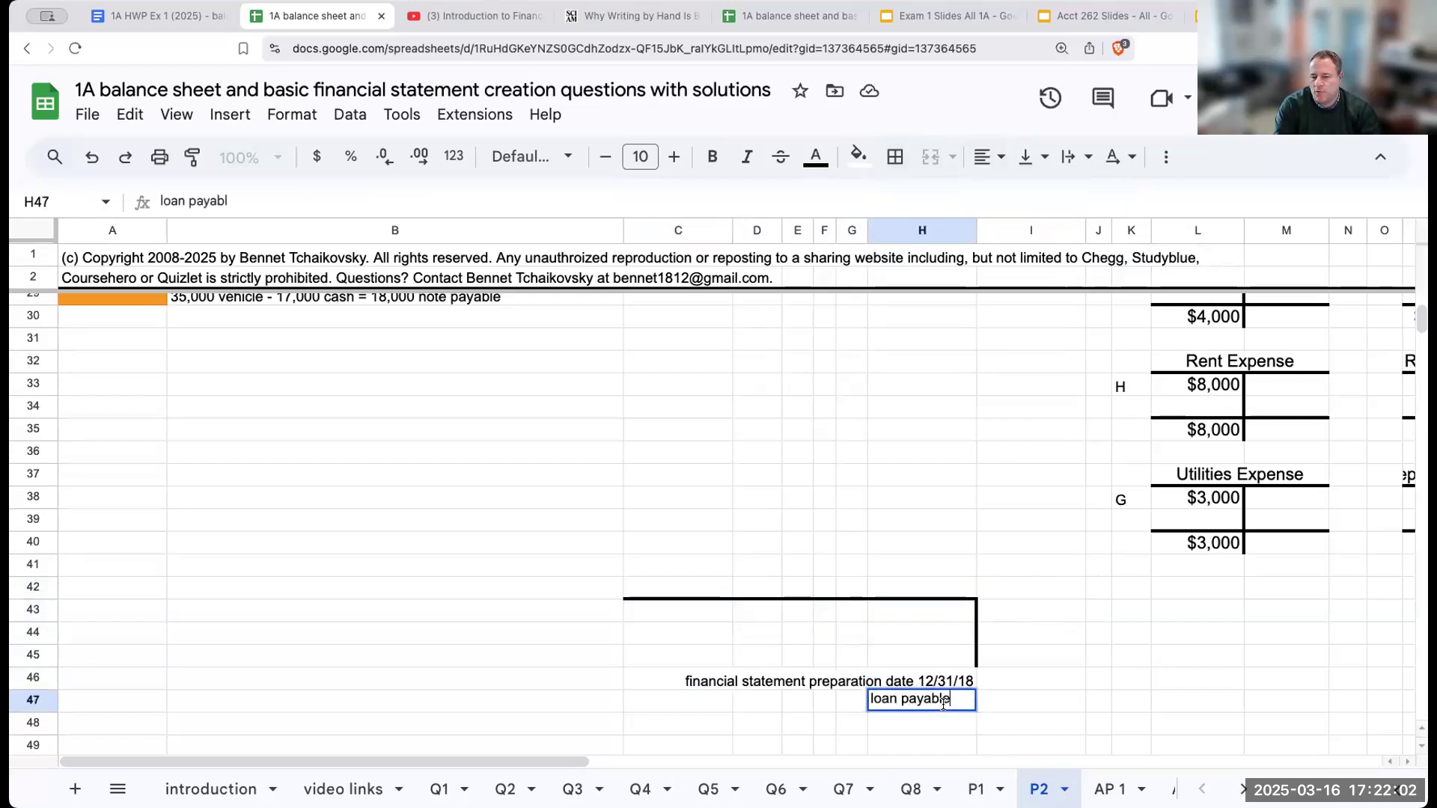
{"action": "key", "text": "BackSpace"}
{"action": "key", "text": "BackSpace"}
{"action": "key", "text": "BackSpace"}
{"action": "key", "text": "BackSpace"}
{"action": "type", "text": "bowww"}
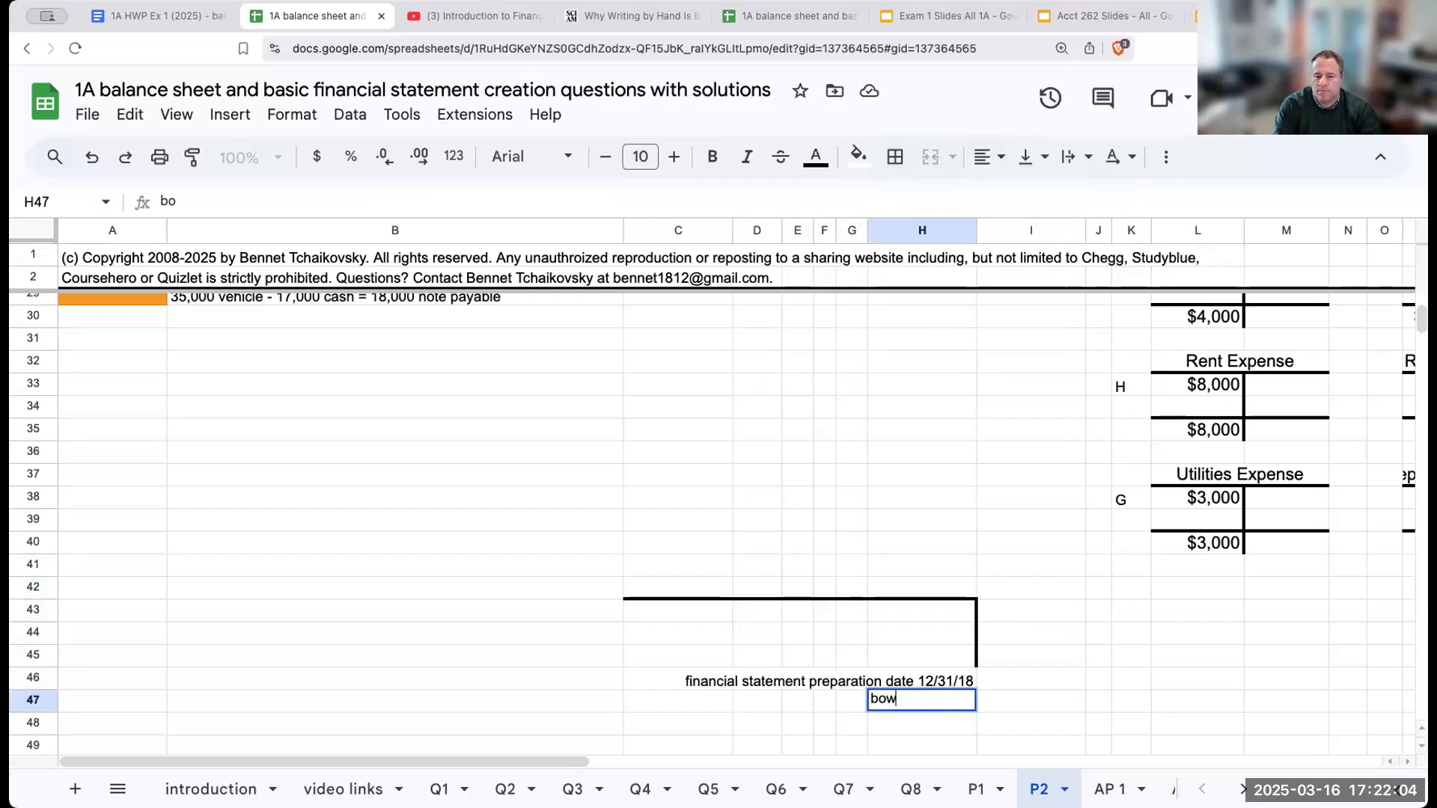
{"action": "key", "text": "BackSpace"}
{"action": "key", "text": "BackSpace"}
{"action": "type", "text": "w mon"}
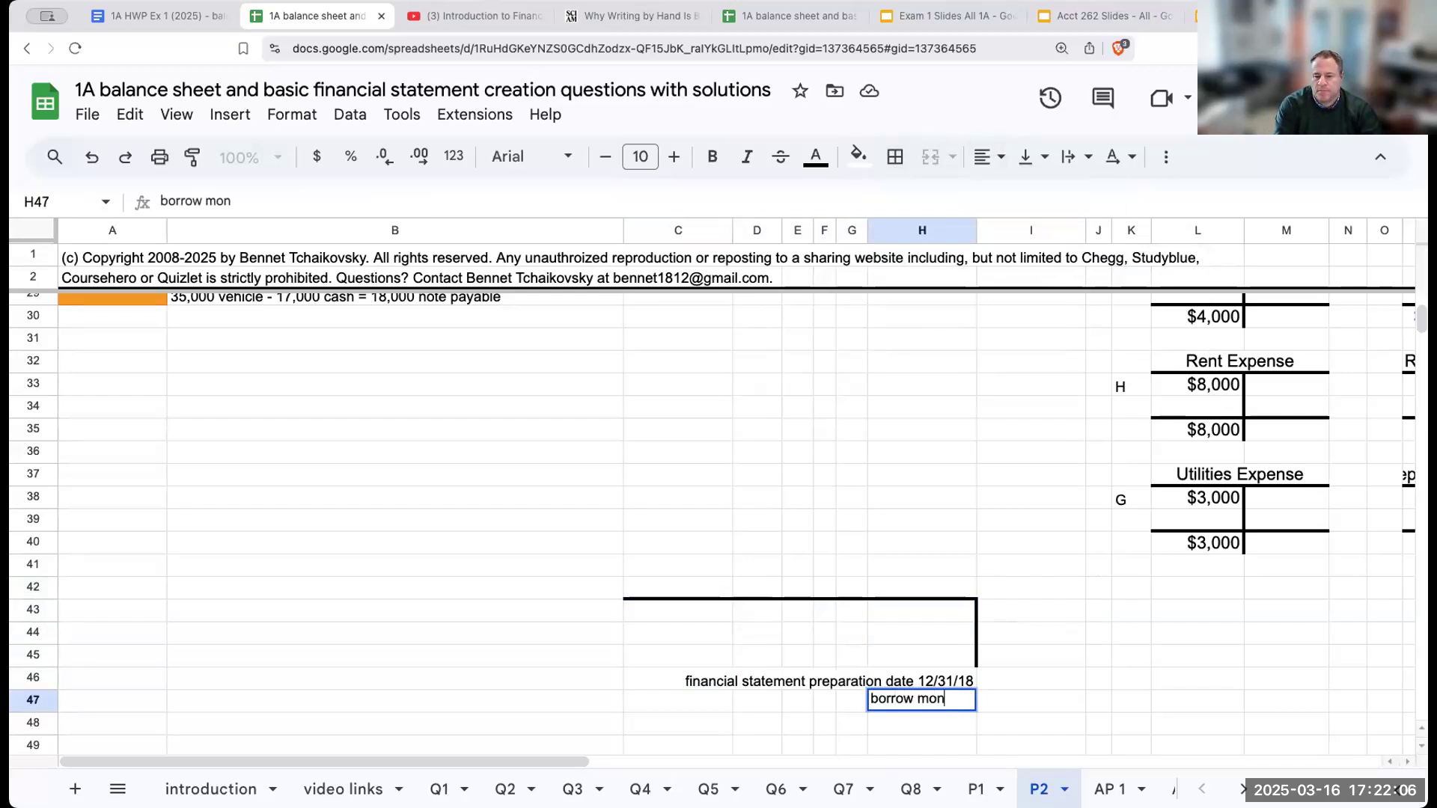
{"action": "type", "text": "ey 12/31/18"}
{"action": "key", "text": "Return"}
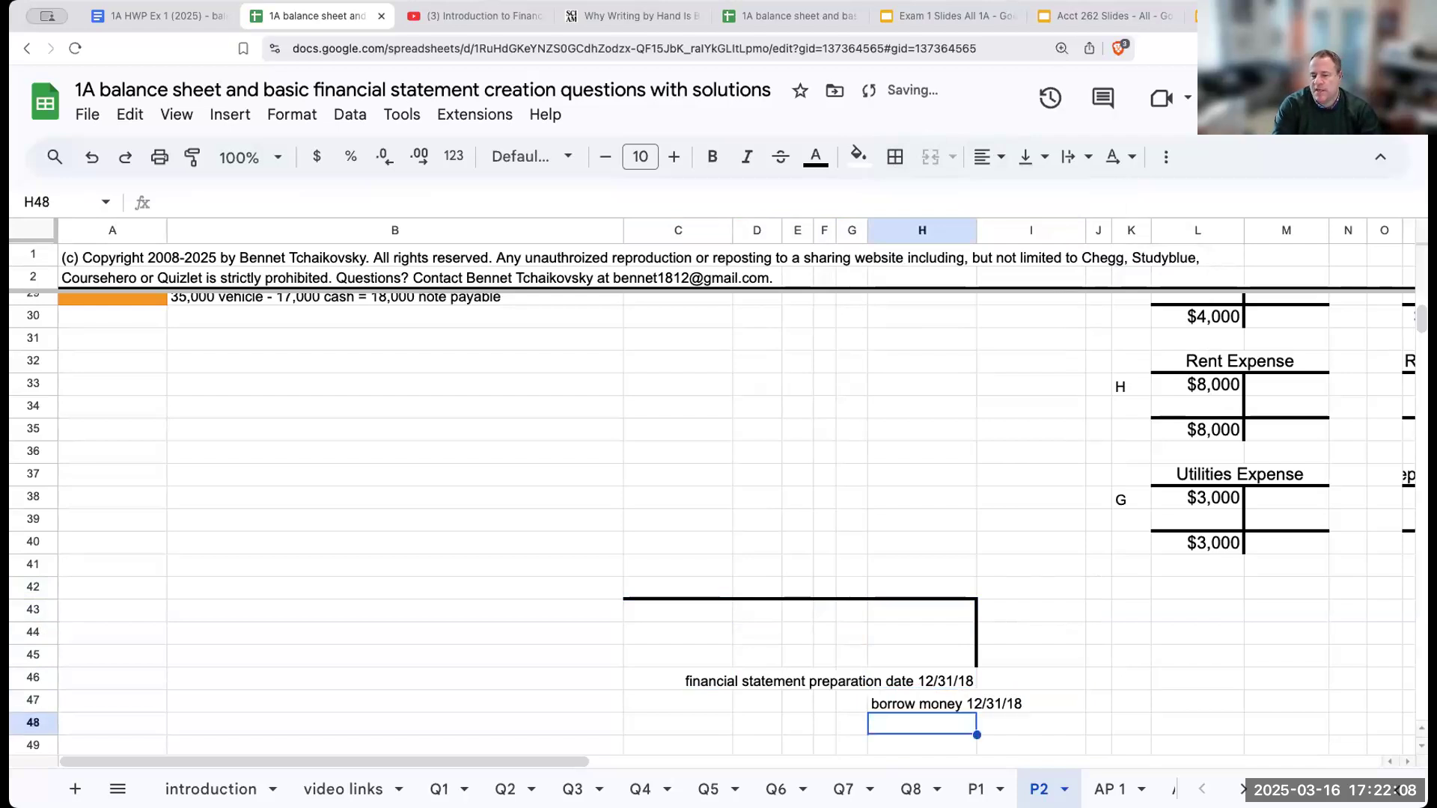
{"action": "key", "text": "Up"}
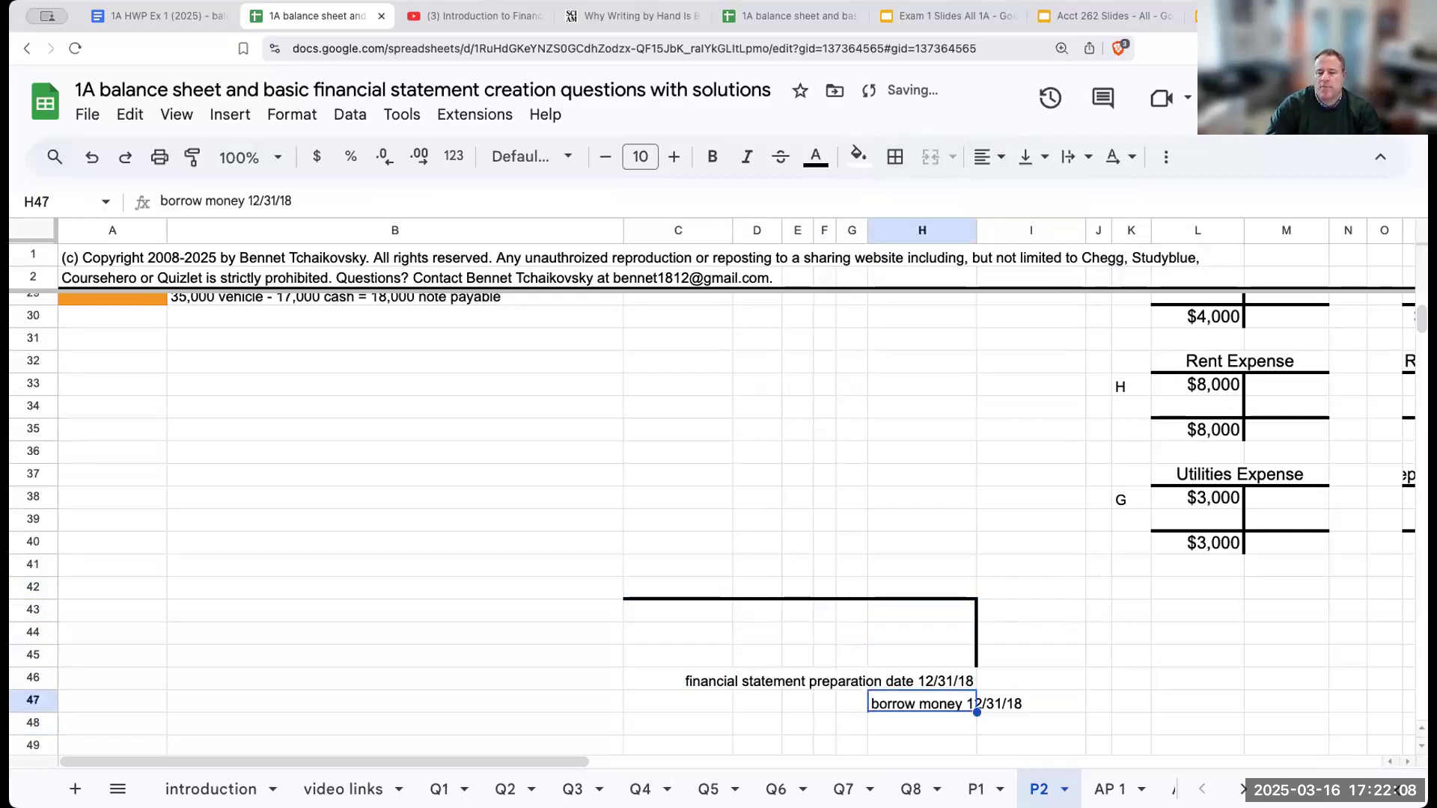
{"action": "left_click", "coordinate": [990, 157]}
{"action": "left_click", "coordinate": [1047, 197]}
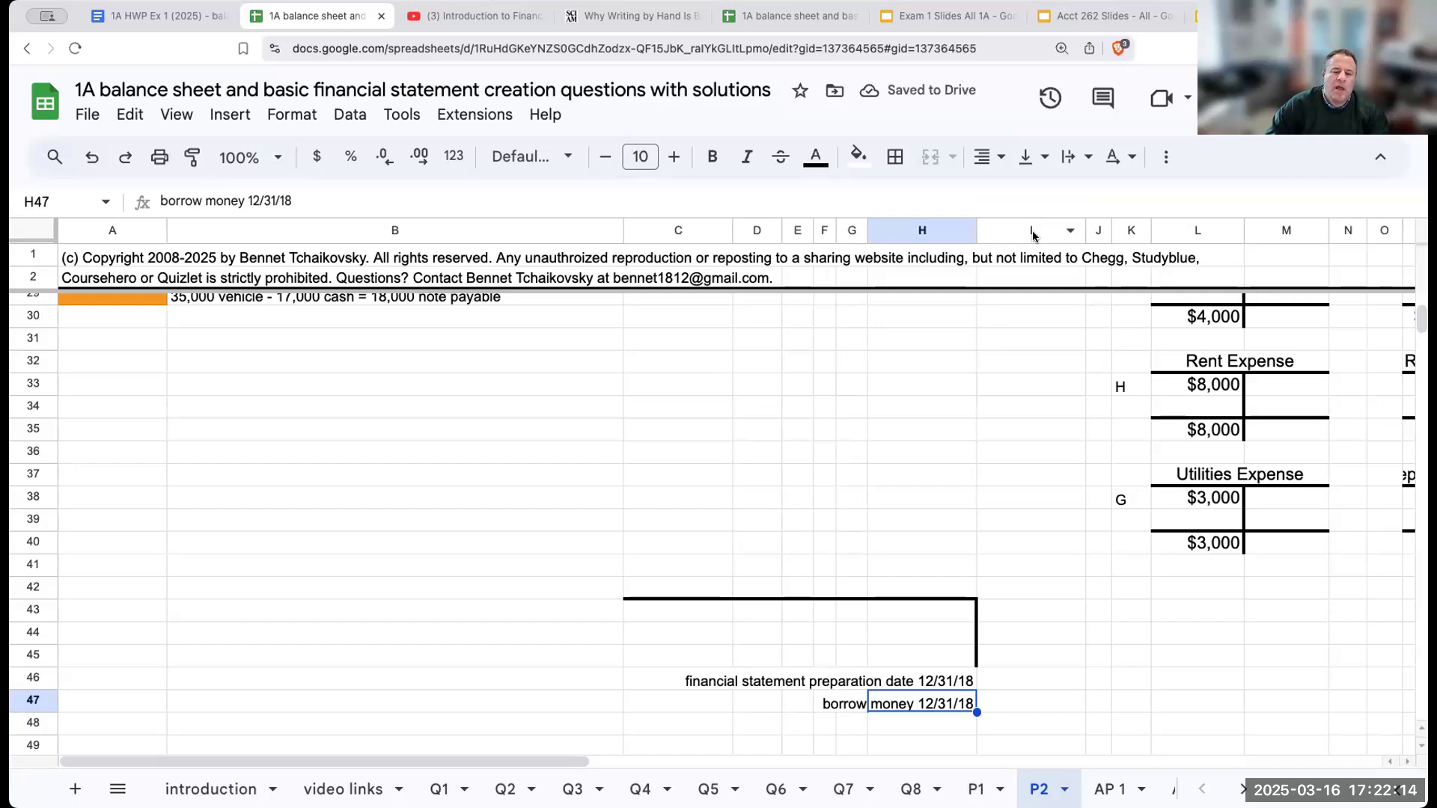
Add a right border to D43:D44 to split the T-account.
{"action": "left_click_drag", "start_coordinate": [748, 611], "coordinate": [753, 632]}
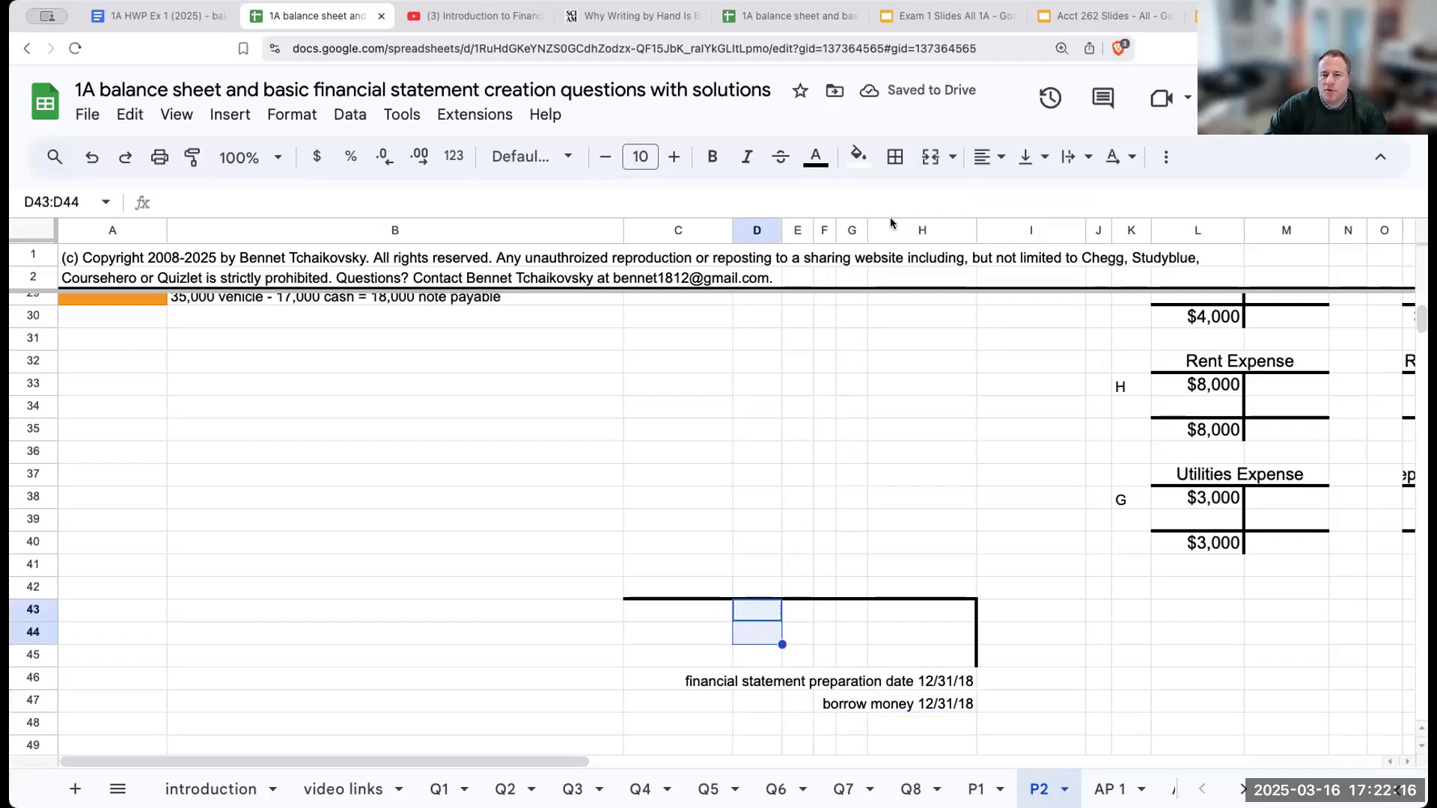
{"action": "left_click", "coordinate": [894, 156]}
{"action": "left_click", "coordinate": [985, 237]}
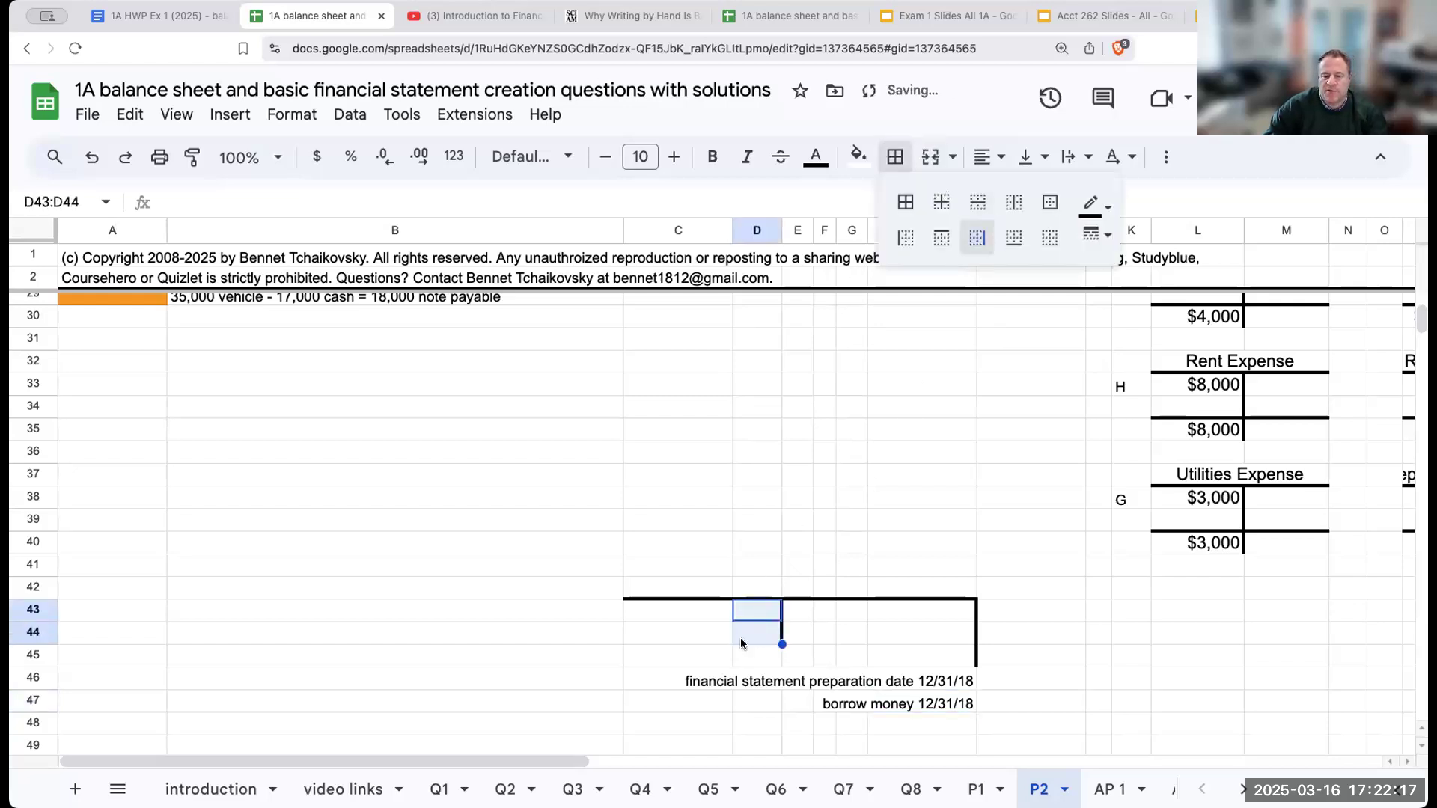
Enter a centred 'purchased an insurance policy / borrowed money on 6/1/18' note in C45.
{"action": "left_click", "coordinate": [696, 662]}
{"action": "type", "text": "purchased"}
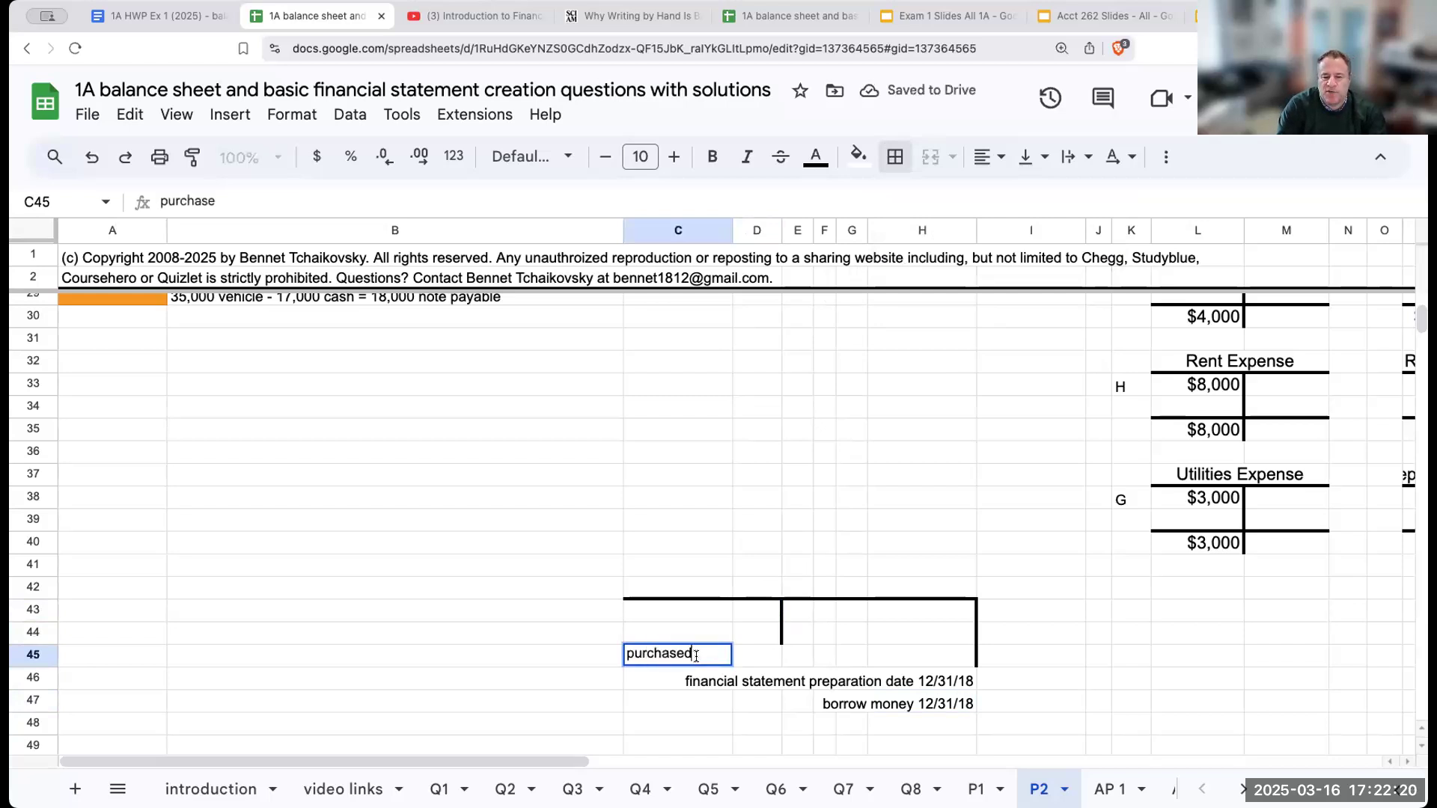
{"action": "type", "text": " an insurnac epolicy"}
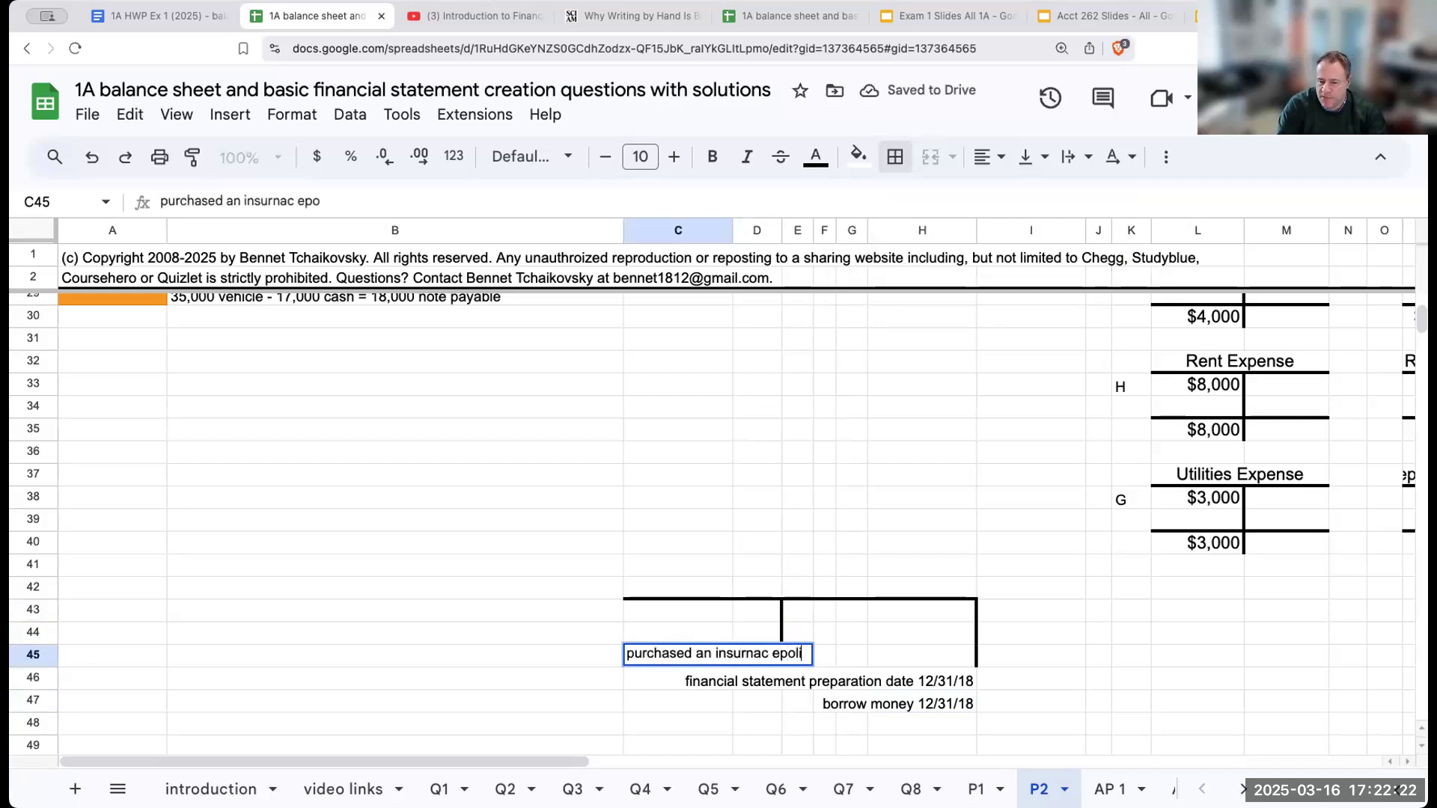
{"action": "key", "text": "BackSpace"}
{"action": "key", "text": "BackSpace"}
{"action": "key", "text": "BackSpace"}
{"action": "key", "text": "BackSpace"}
{"action": "key", "text": "BackSpace"}
{"action": "key", "text": "BackSpace"}
{"action": "key", "text": "BackSpace"}
{"action": "key", "text": "BackSpace"}
{"action": "key", "text": "BackSpace"}
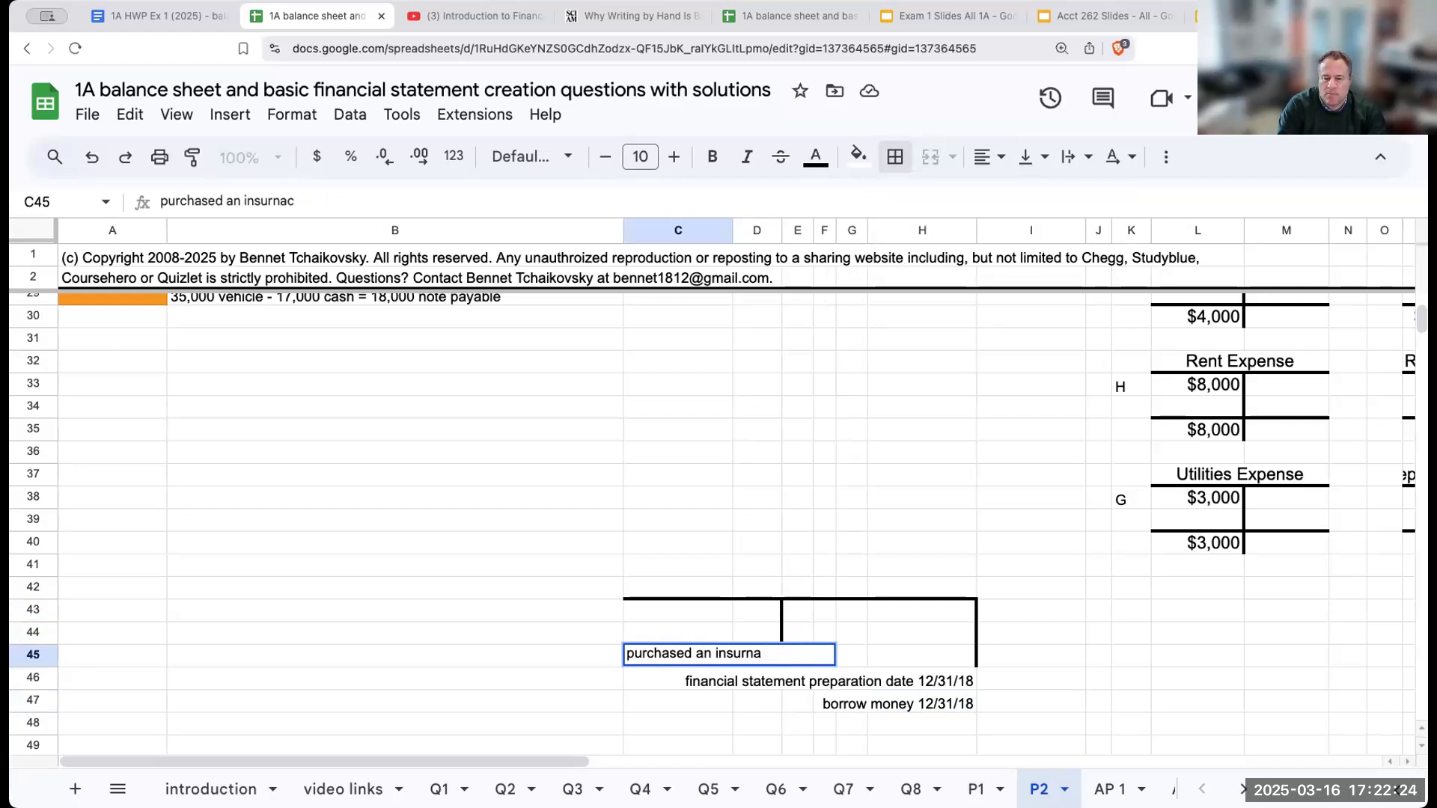
{"action": "type", "text": "ance policy "}
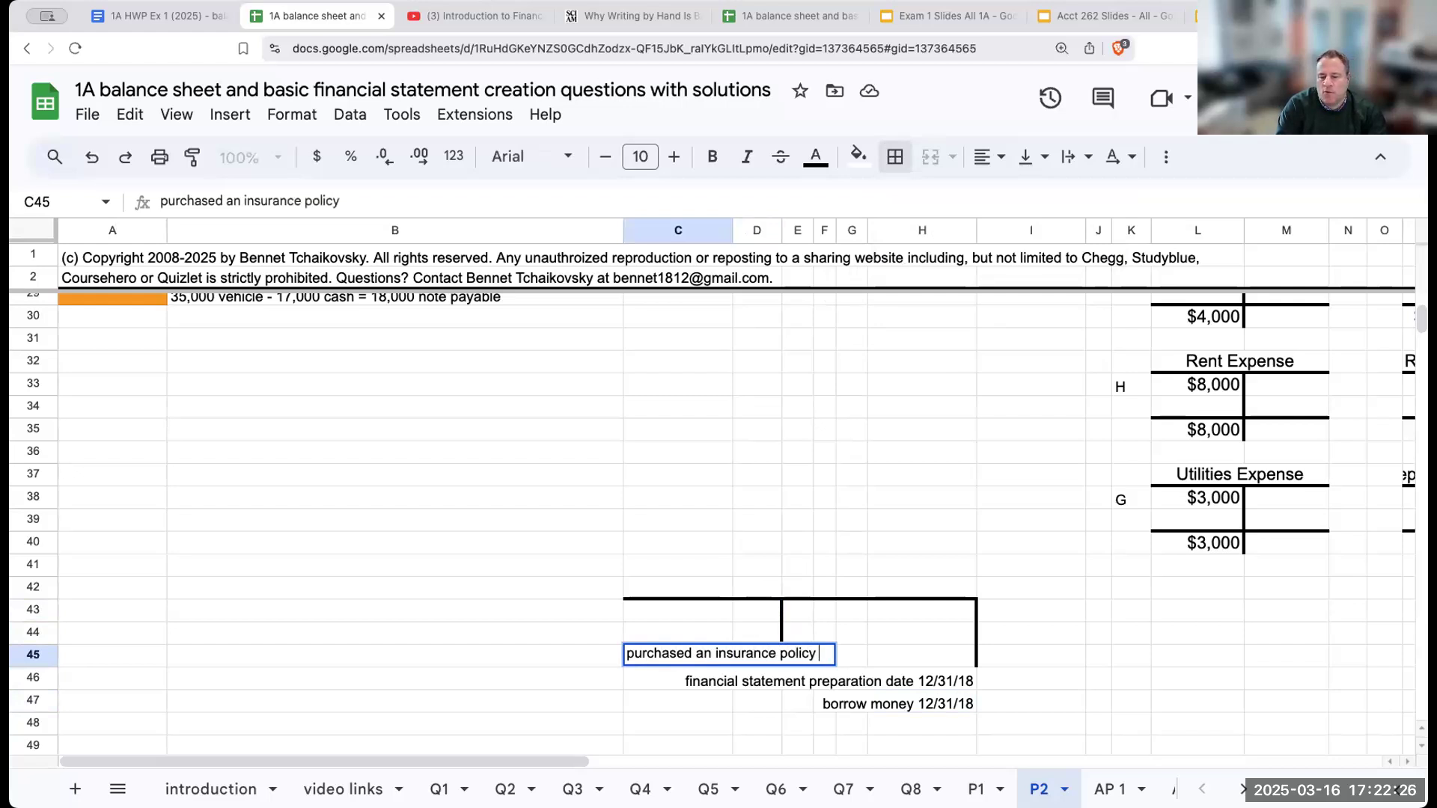
{"action": "type", "text": "/ borrowed mon"}
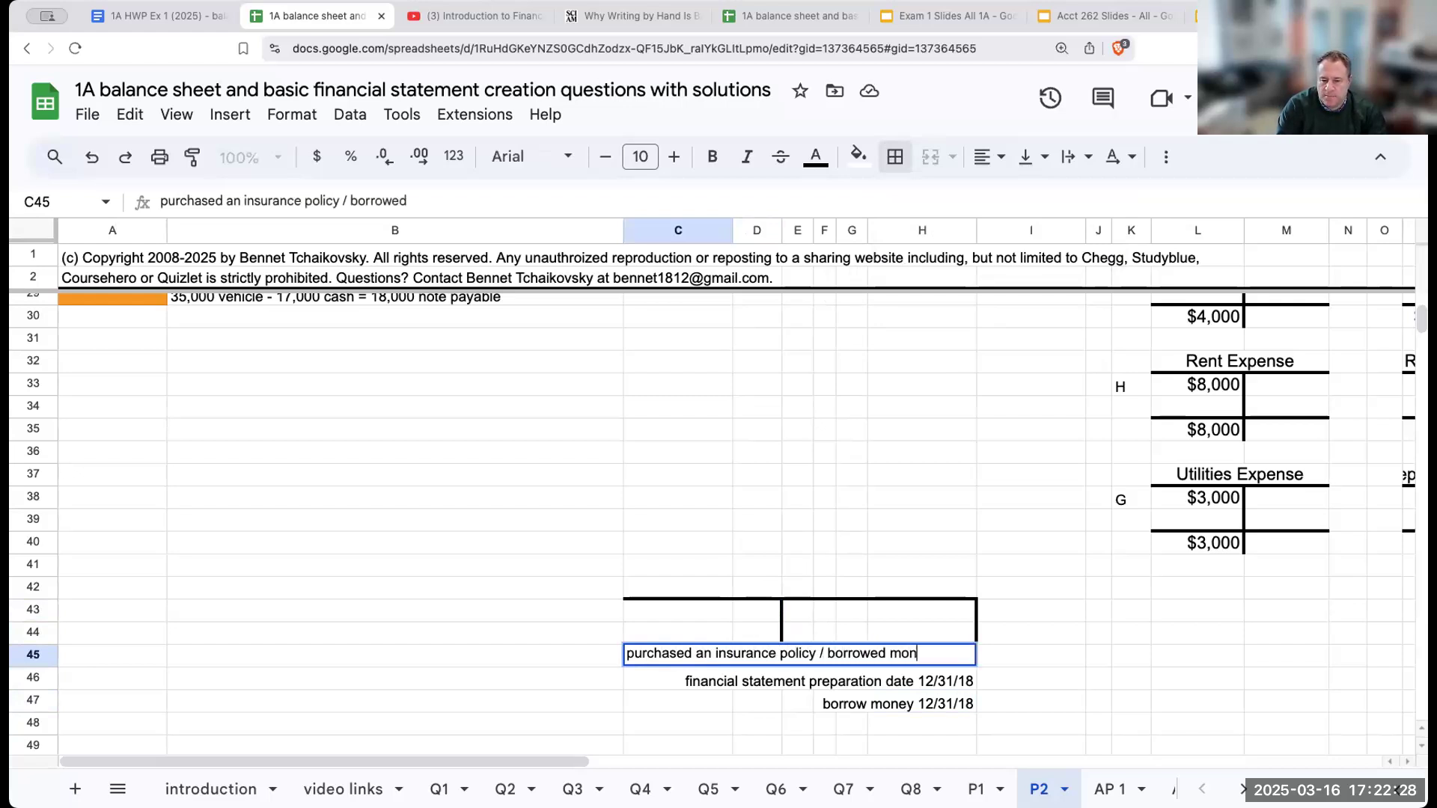
{"action": "type", "text": "ey on 6/1/18"}
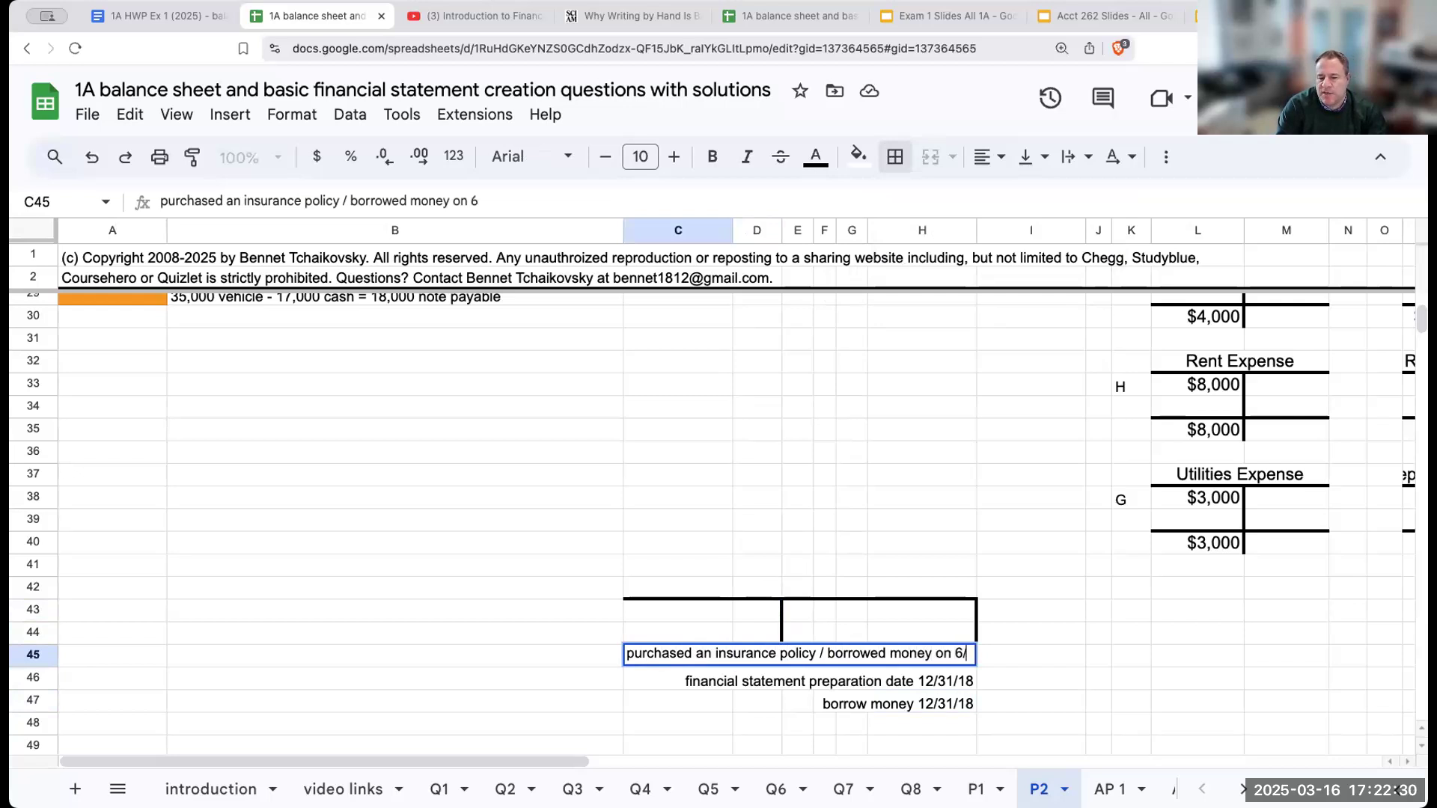
{"action": "key", "text": "Return"}
{"action": "key", "text": "Up"}
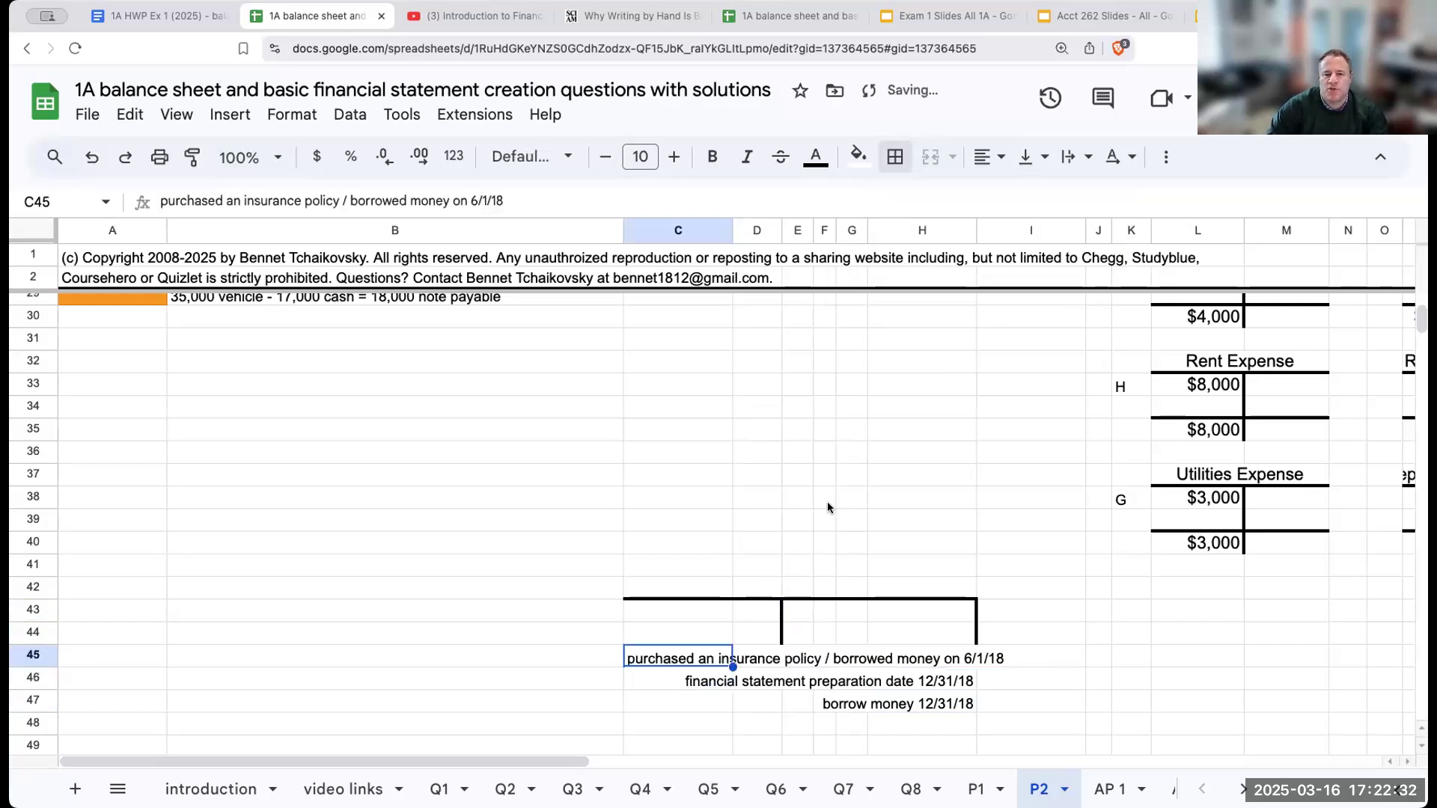
{"action": "left_click", "coordinate": [990, 157]}
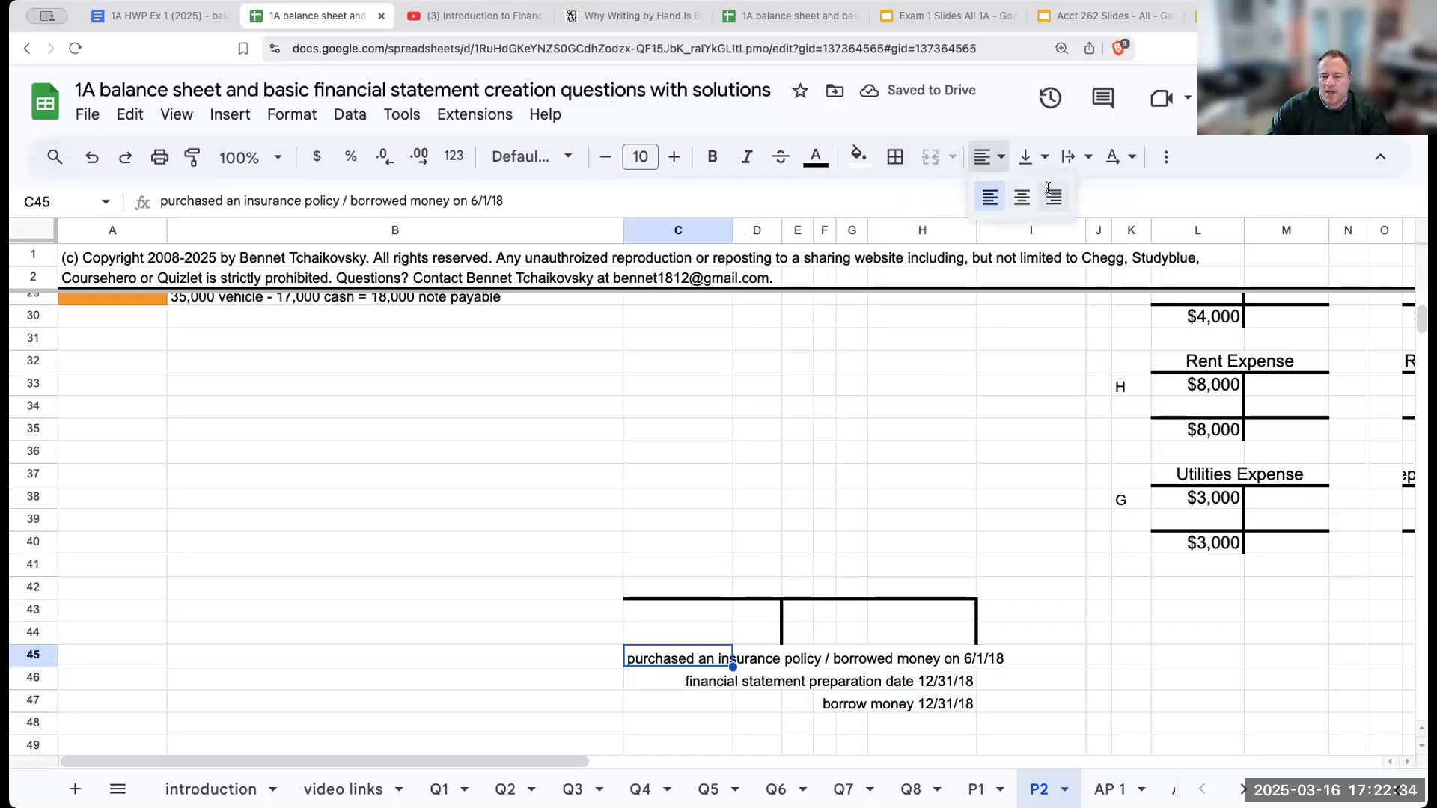
{"action": "left_click", "coordinate": [1053, 197]}
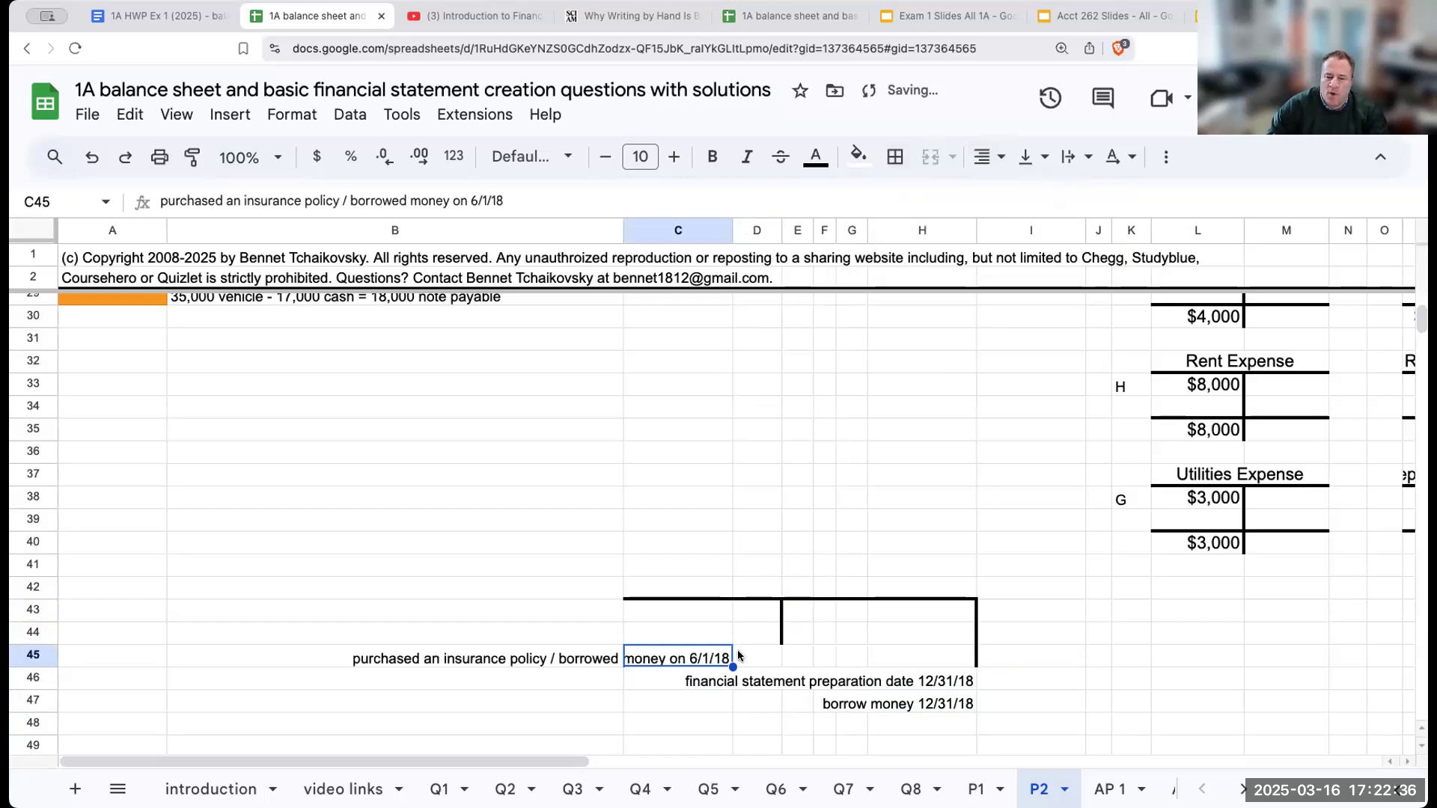
{"action": "key", "text": "super+shift+e"}
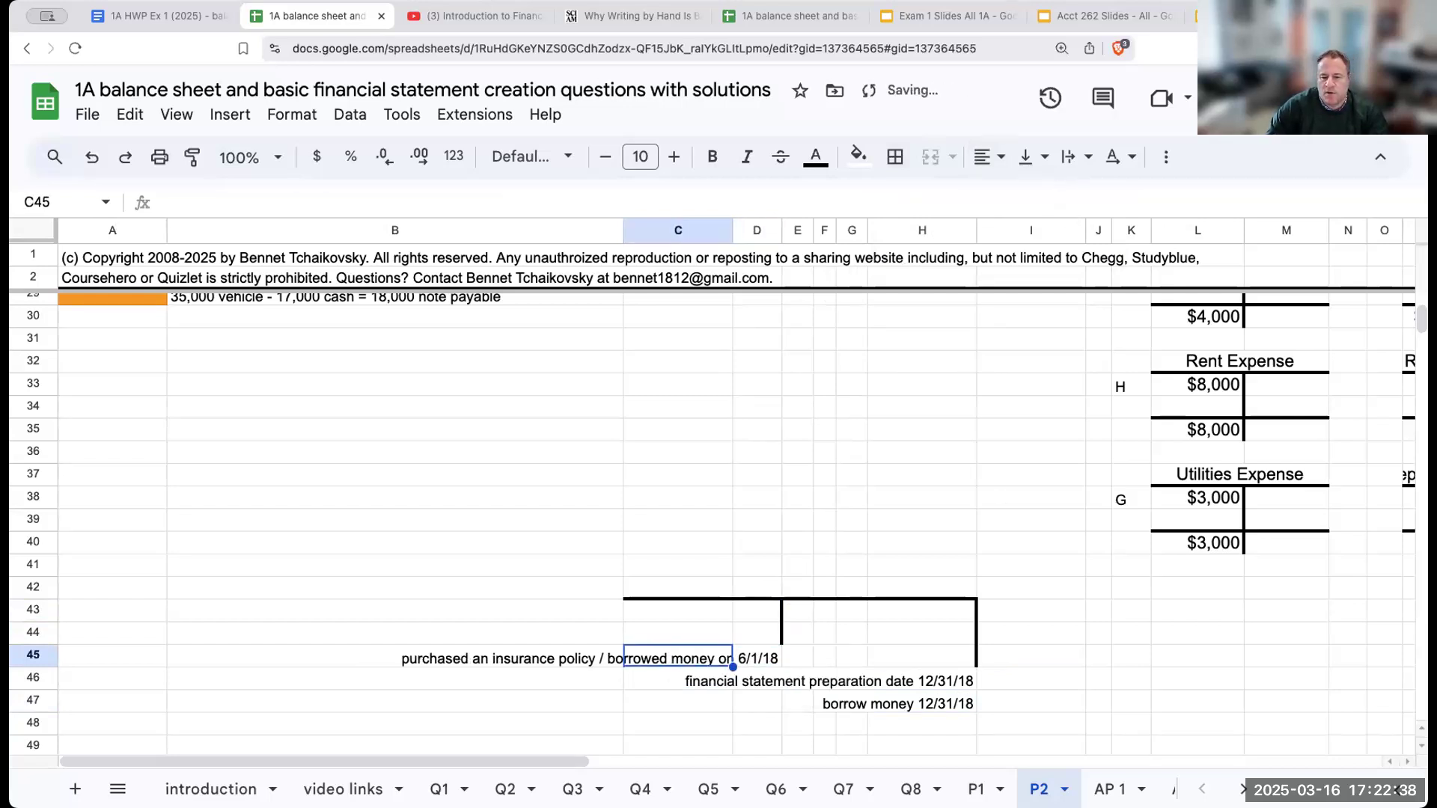
Shade cells E44:H44 yellow.
{"action": "left_click", "coordinate": [774, 654]}
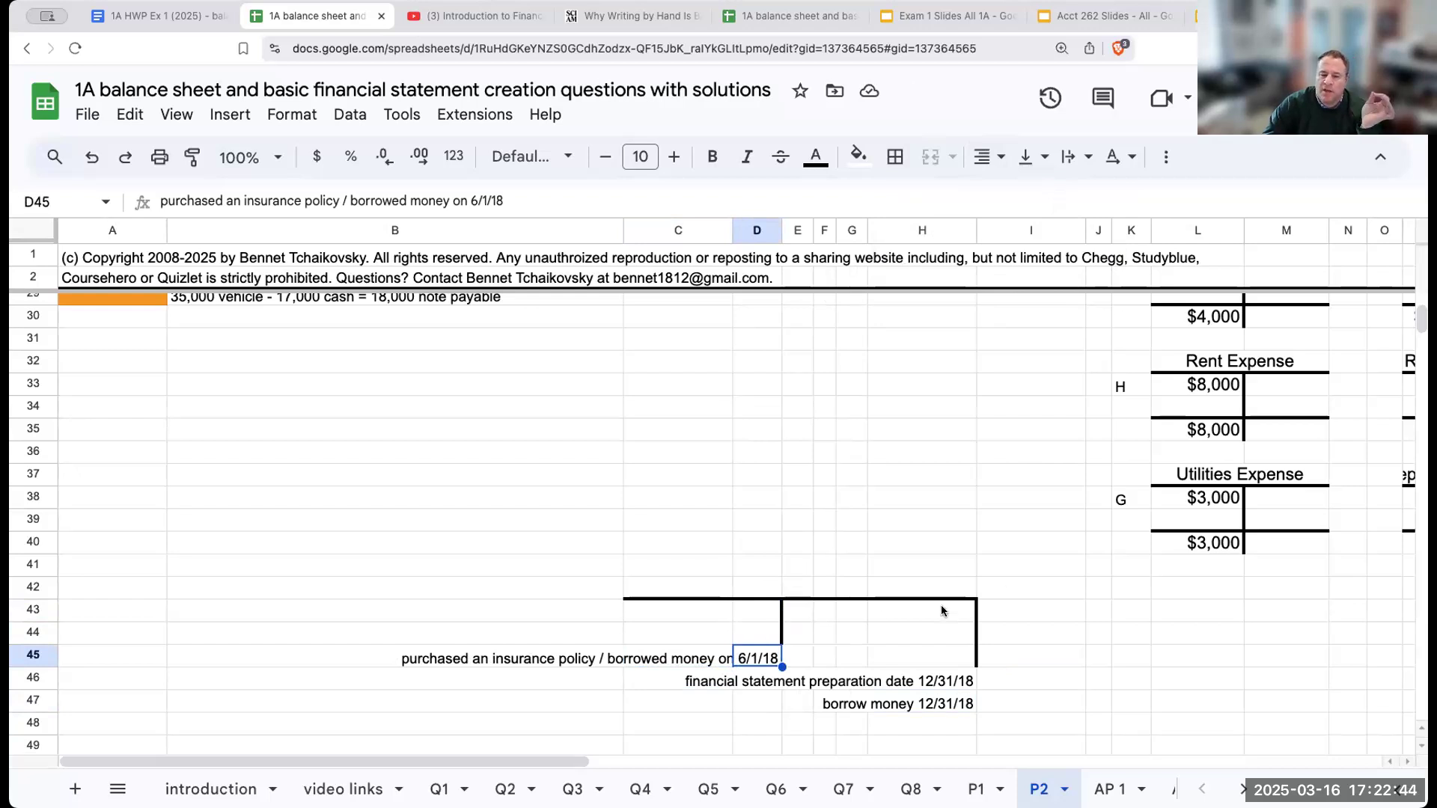
{"action": "left_click_drag", "start_coordinate": [813, 633], "coordinate": [908, 634]}
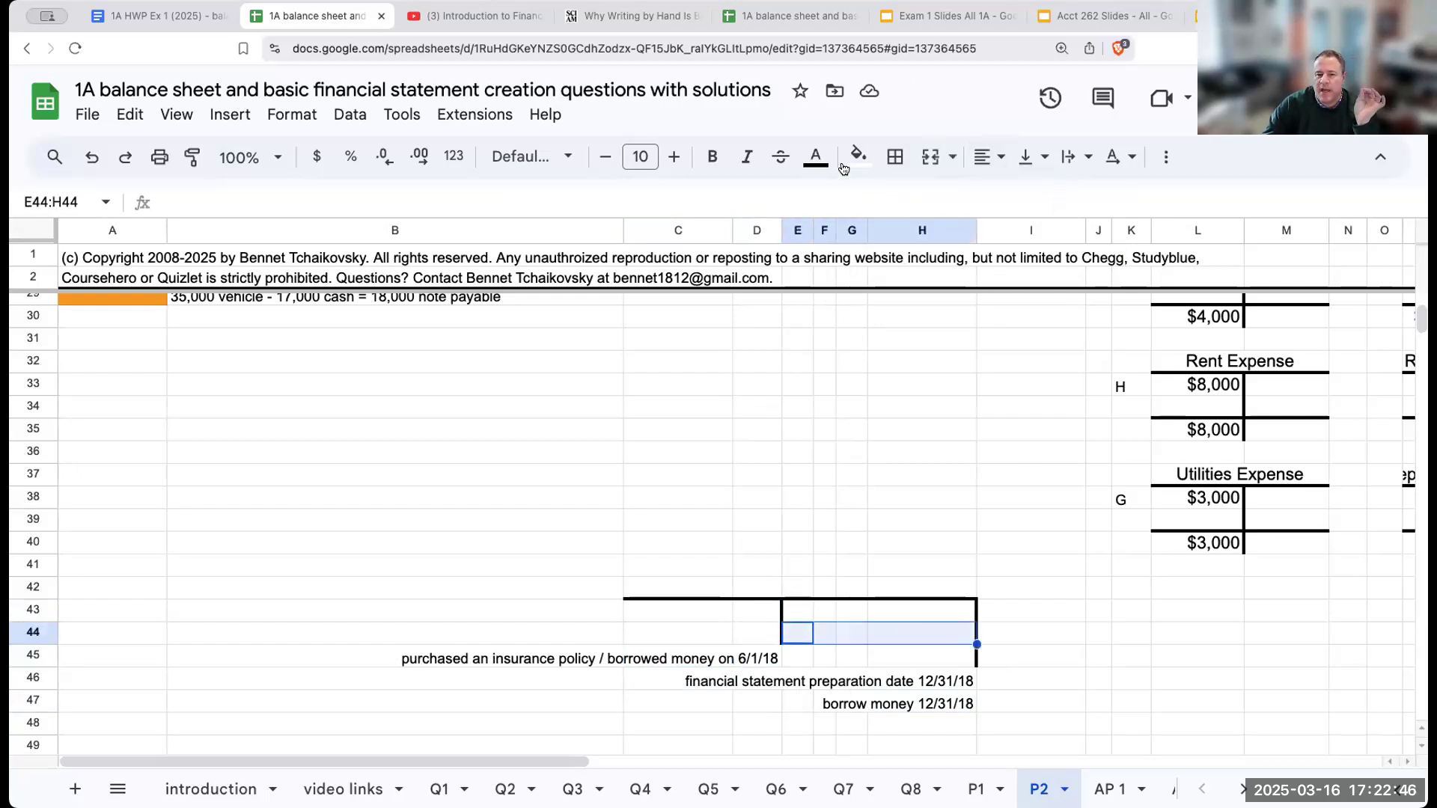
{"action": "left_click", "coordinate": [859, 157]}
{"action": "left_click", "coordinate": [936, 255]}
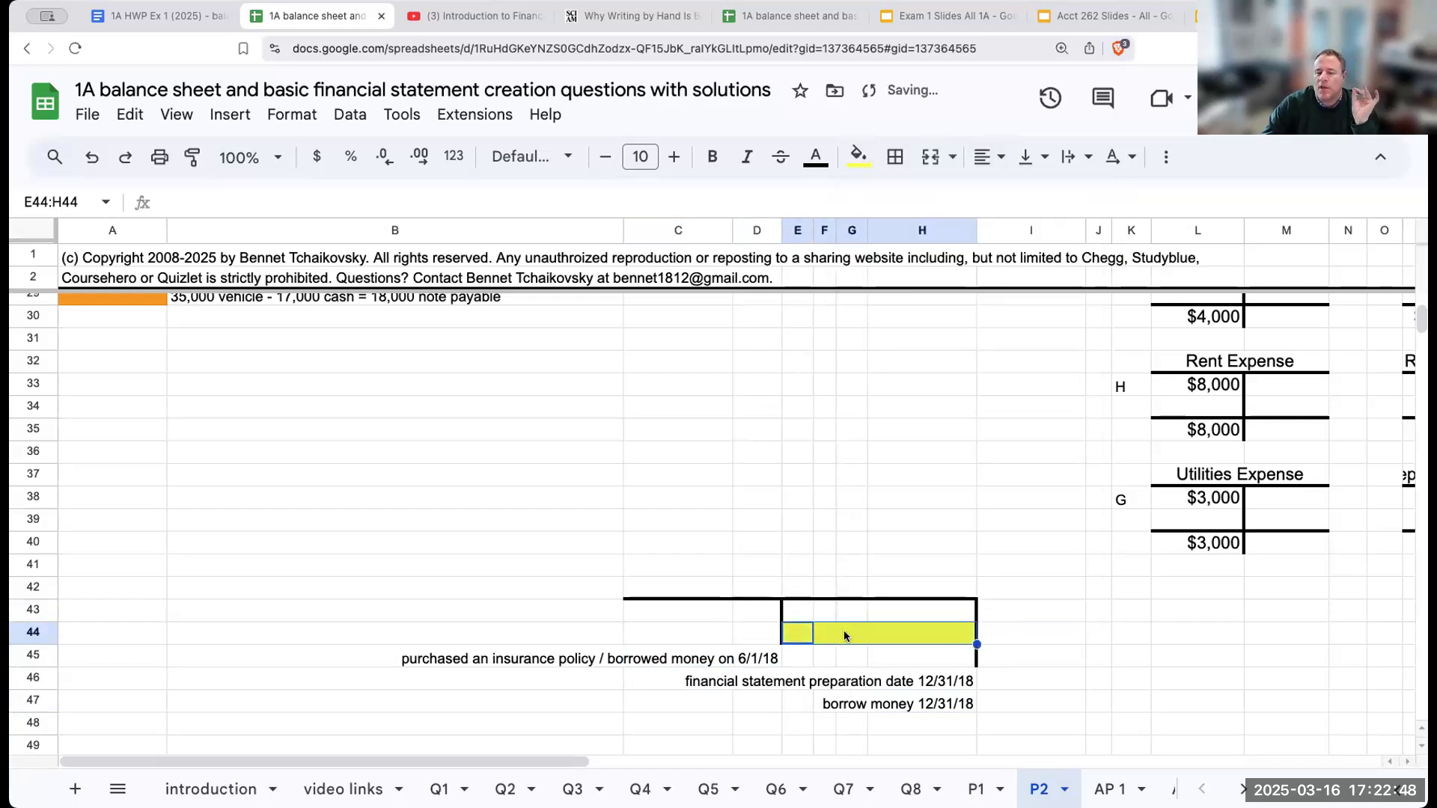
{"action": "left_click", "coordinate": [844, 637]}
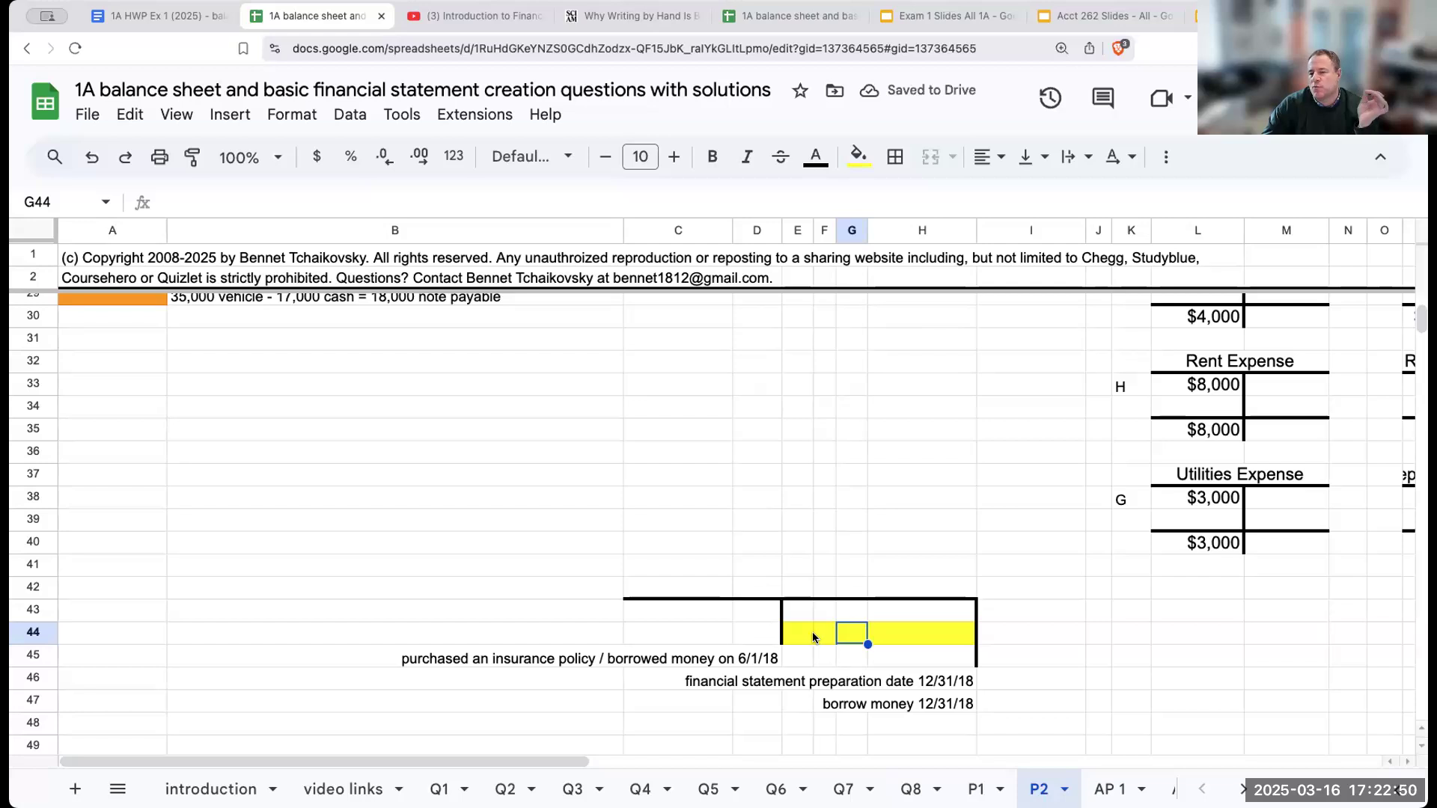
{"action": "left_click", "coordinate": [466, 560]}
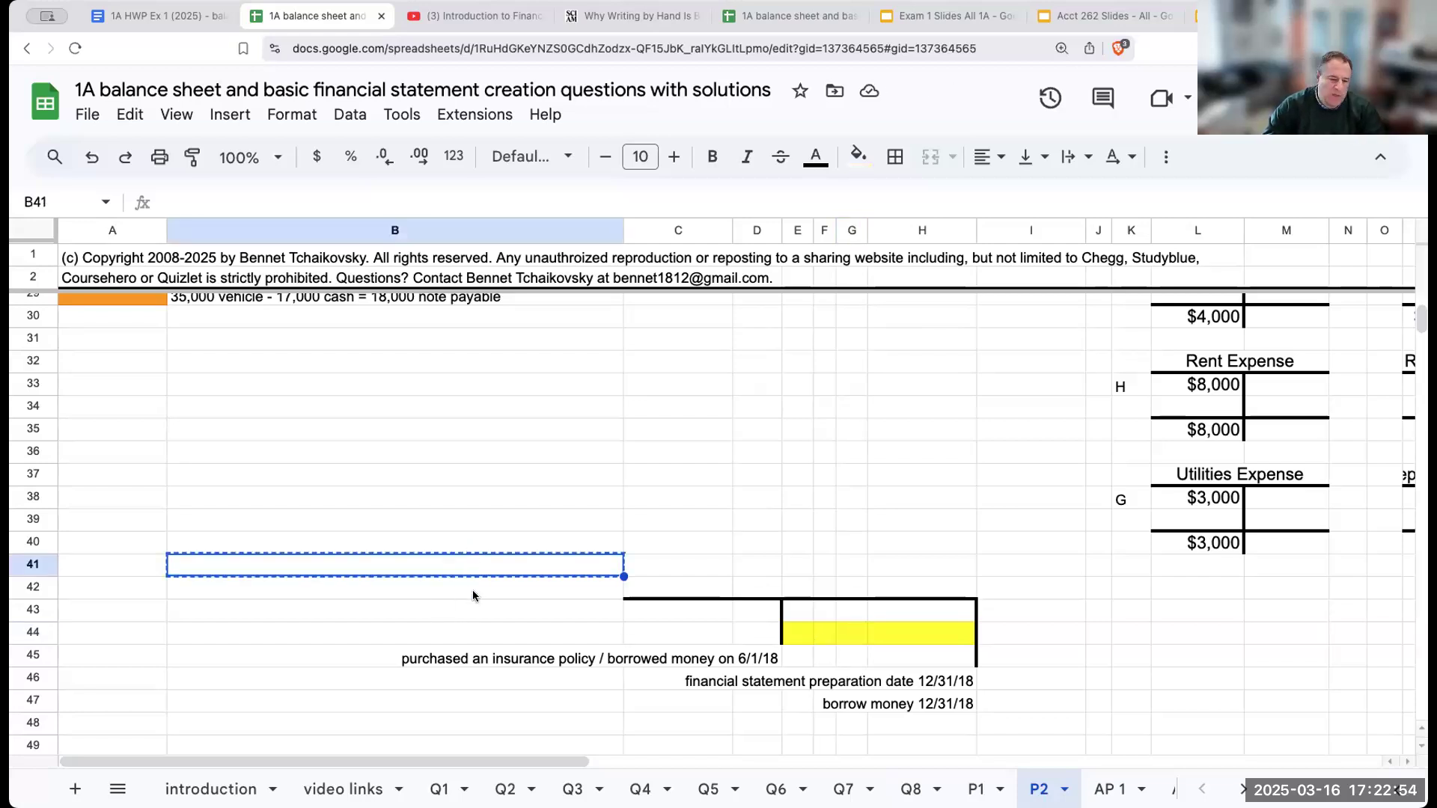
Paste empty cell B41 over B42:I48, wiping its notes, borders and yellow fill.
{"action": "key", "text": "ctrl+c"}
{"action": "left_click_drag", "start_coordinate": [472, 594], "coordinate": [1067, 722]}
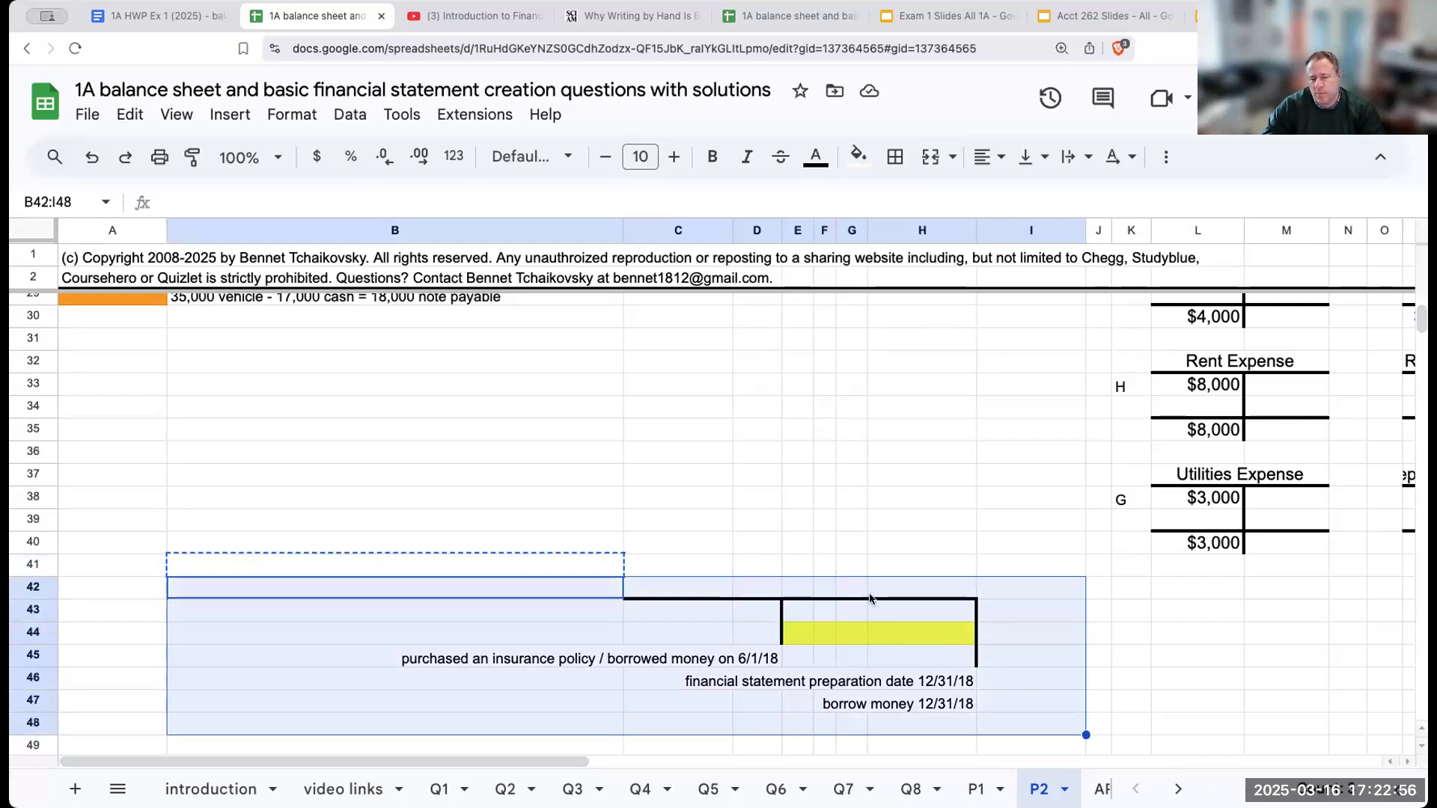
{"action": "key", "text": "ctrl+v"}
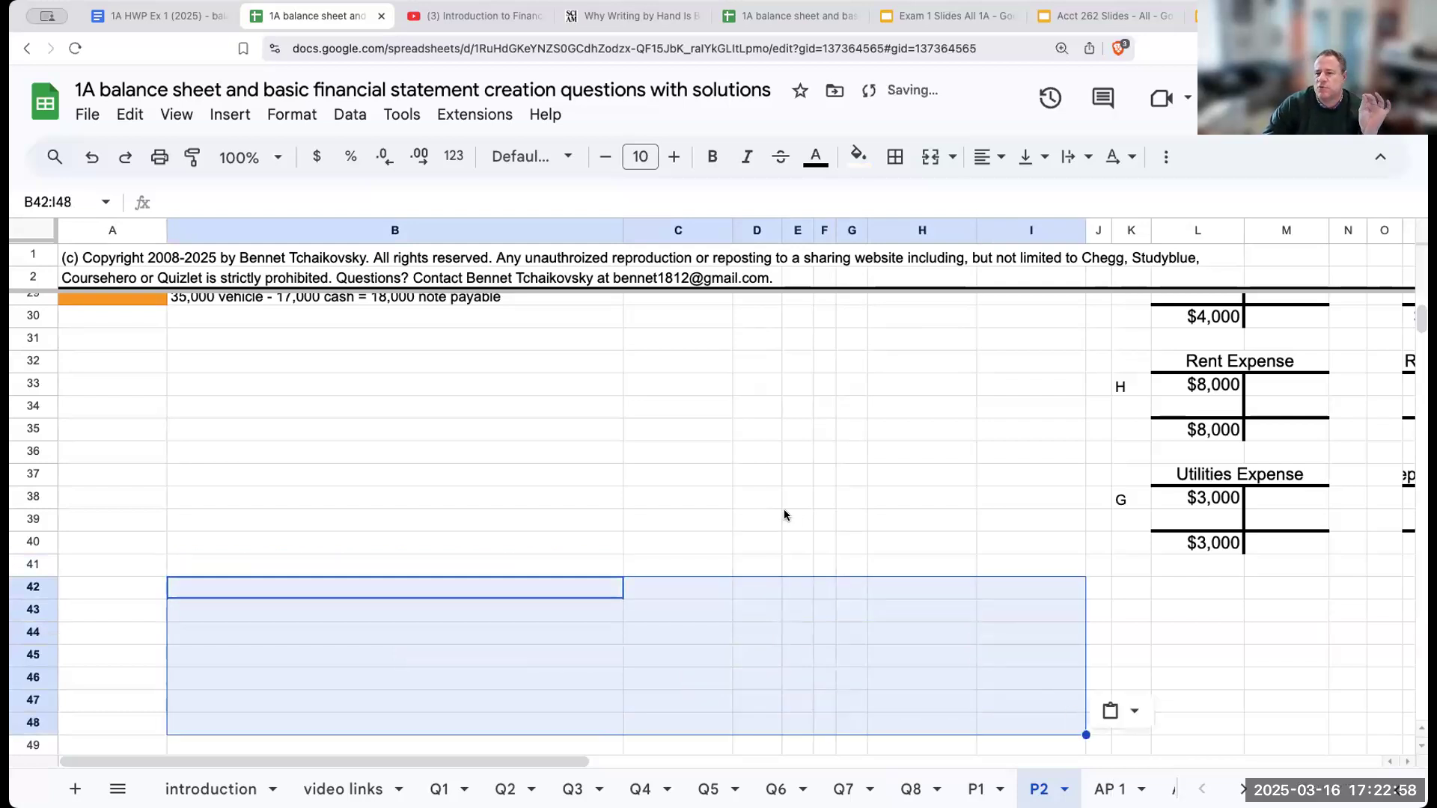
{"action": "scroll", "coordinate": [789, 507], "scroll_direction": "up", "scroll_amount": 6}
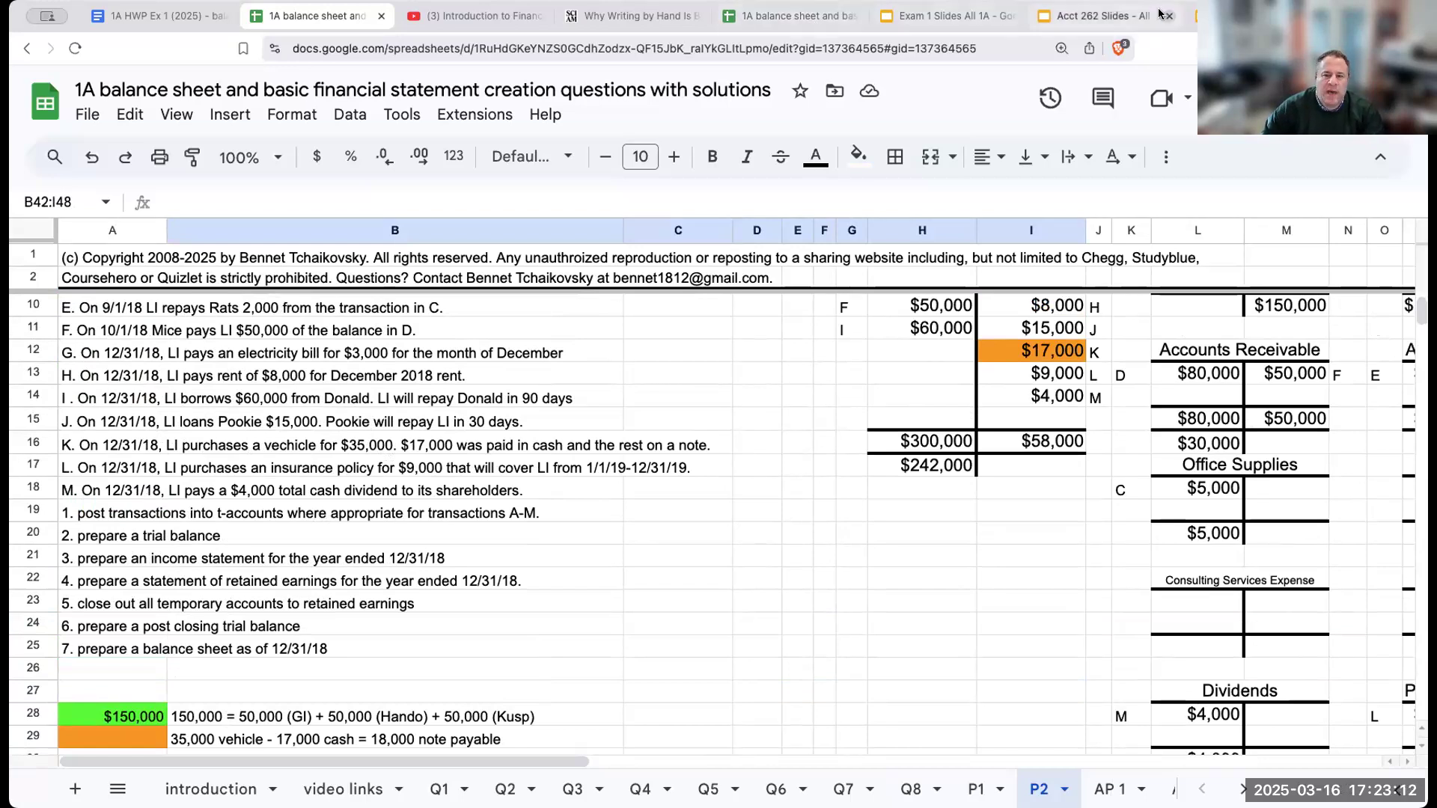
Switch to the HWP - Financial Accounting - Introductions deck in Google Slides.
{"action": "left_click", "coordinate": [1195, 15]}
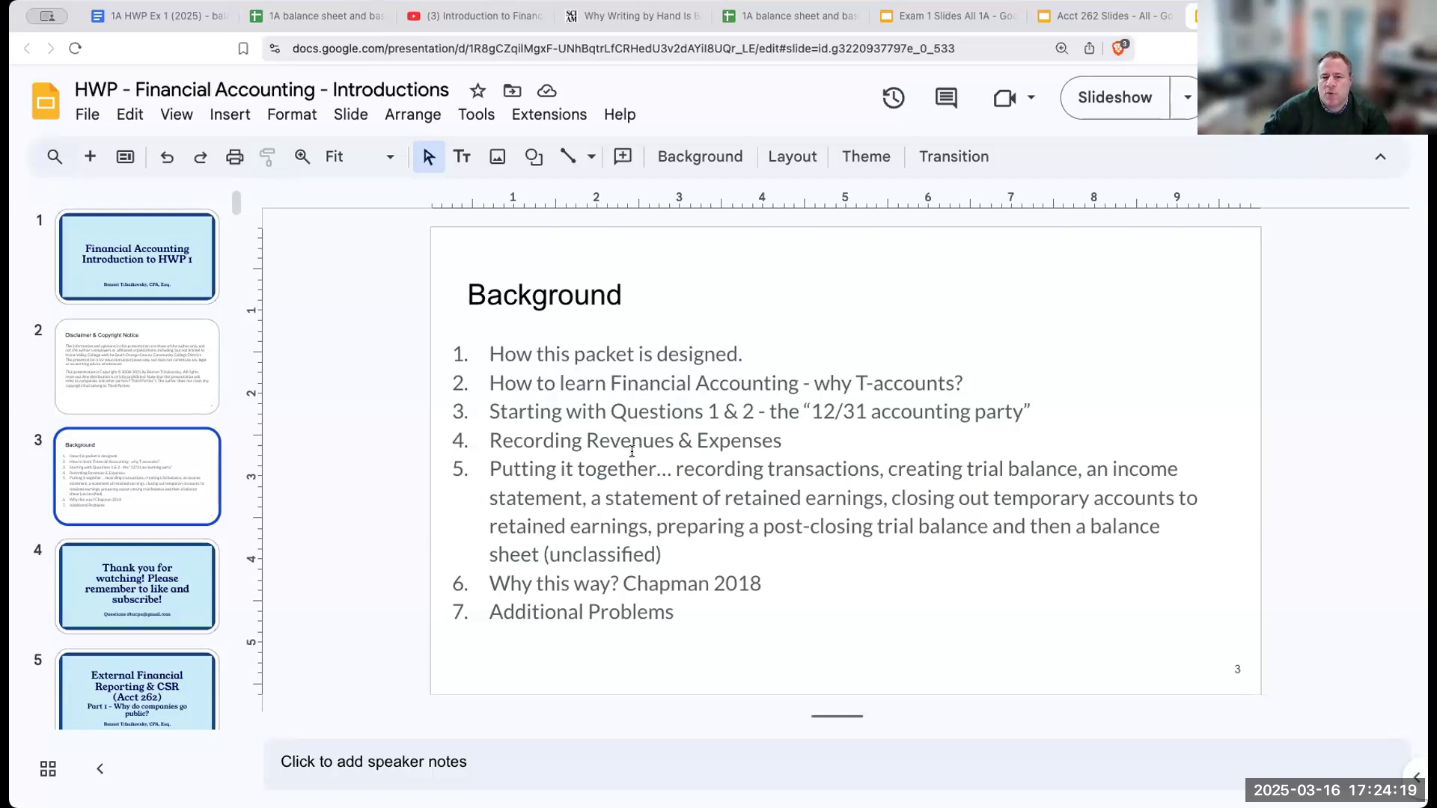
Add Background item 8: 'How are we recording revenues, expenses, assets, liabilities, equity, dividends and preparing basic financial statements'.
{"action": "left_click", "coordinate": [690, 622]}
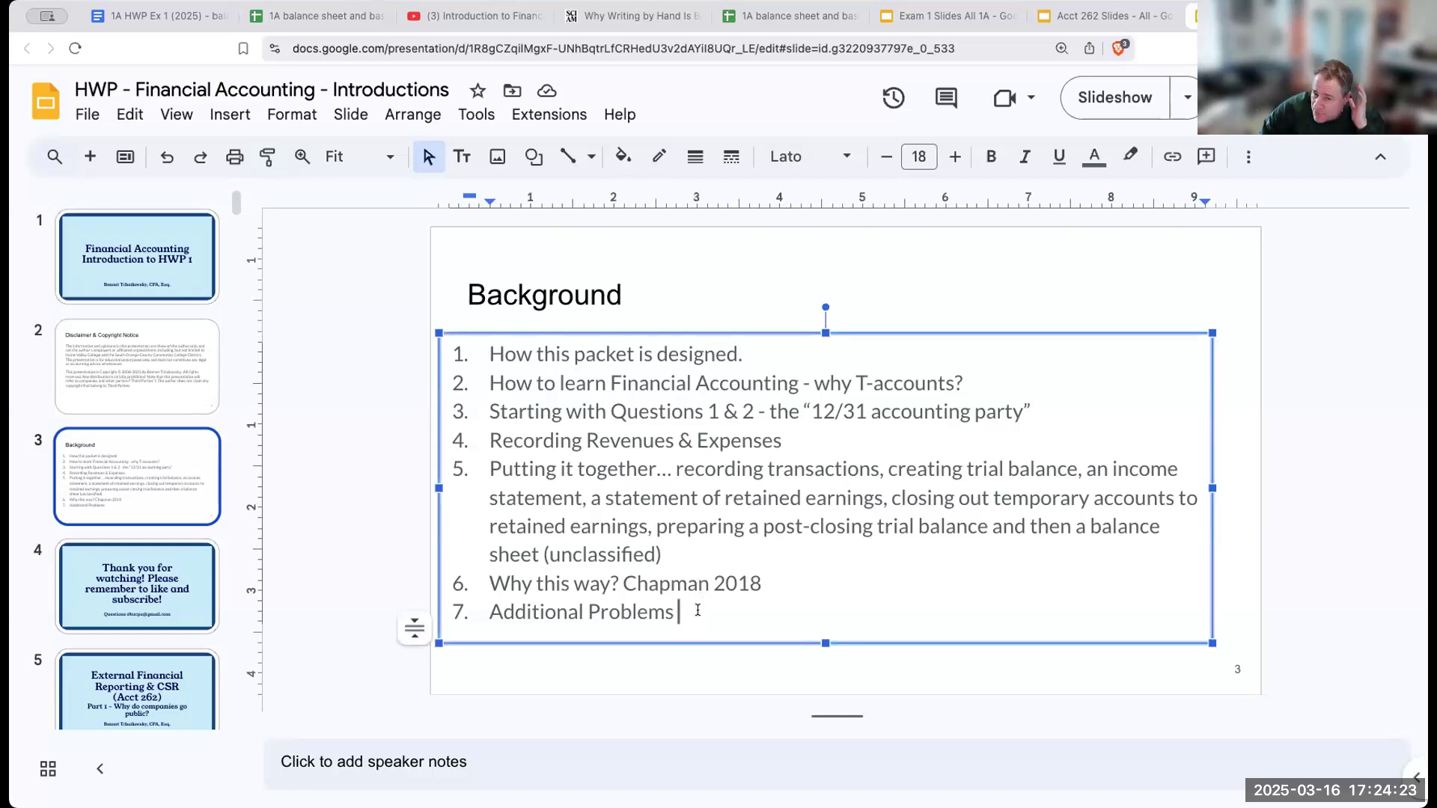
{"action": "key", "text": "Return"}
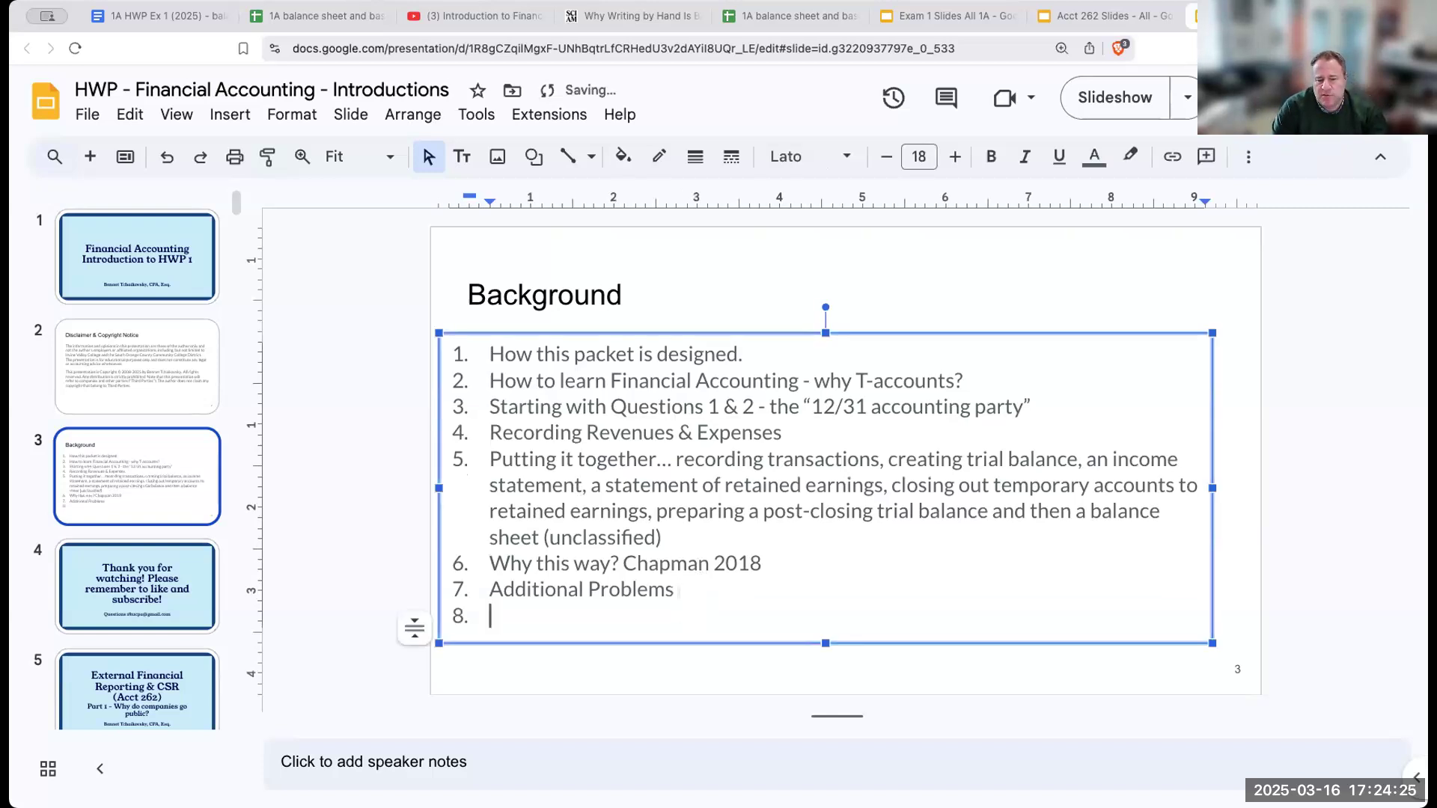
{"action": "type", "text": "how"}
{"action": "key", "text": "BackSpace"}
{"action": "key", "text": "BackSpace"}
{"action": "key", "text": "BackSpace"}
{"action": "type", "text": "ow are we rec"}
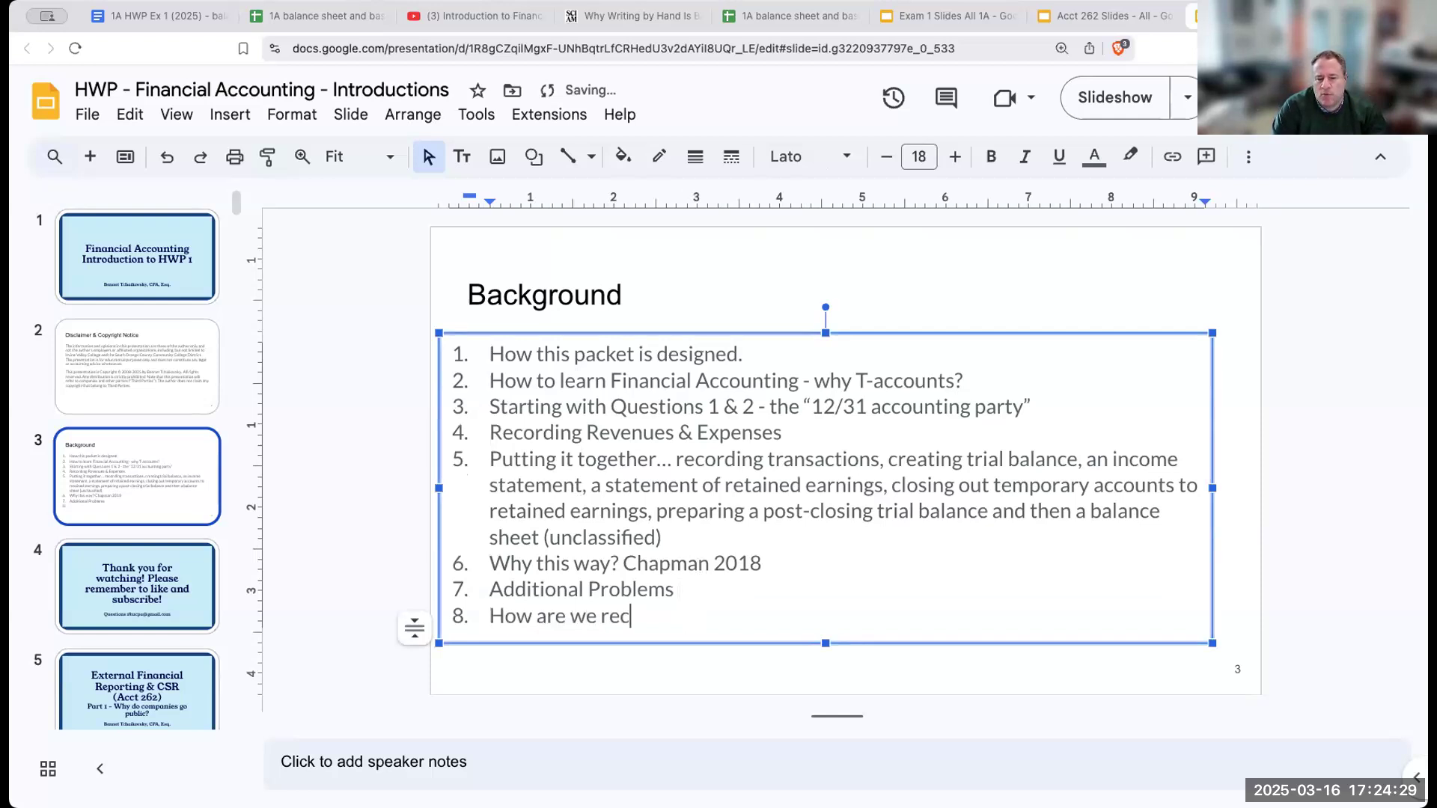
{"action": "type", "text": "ording revenue,"}
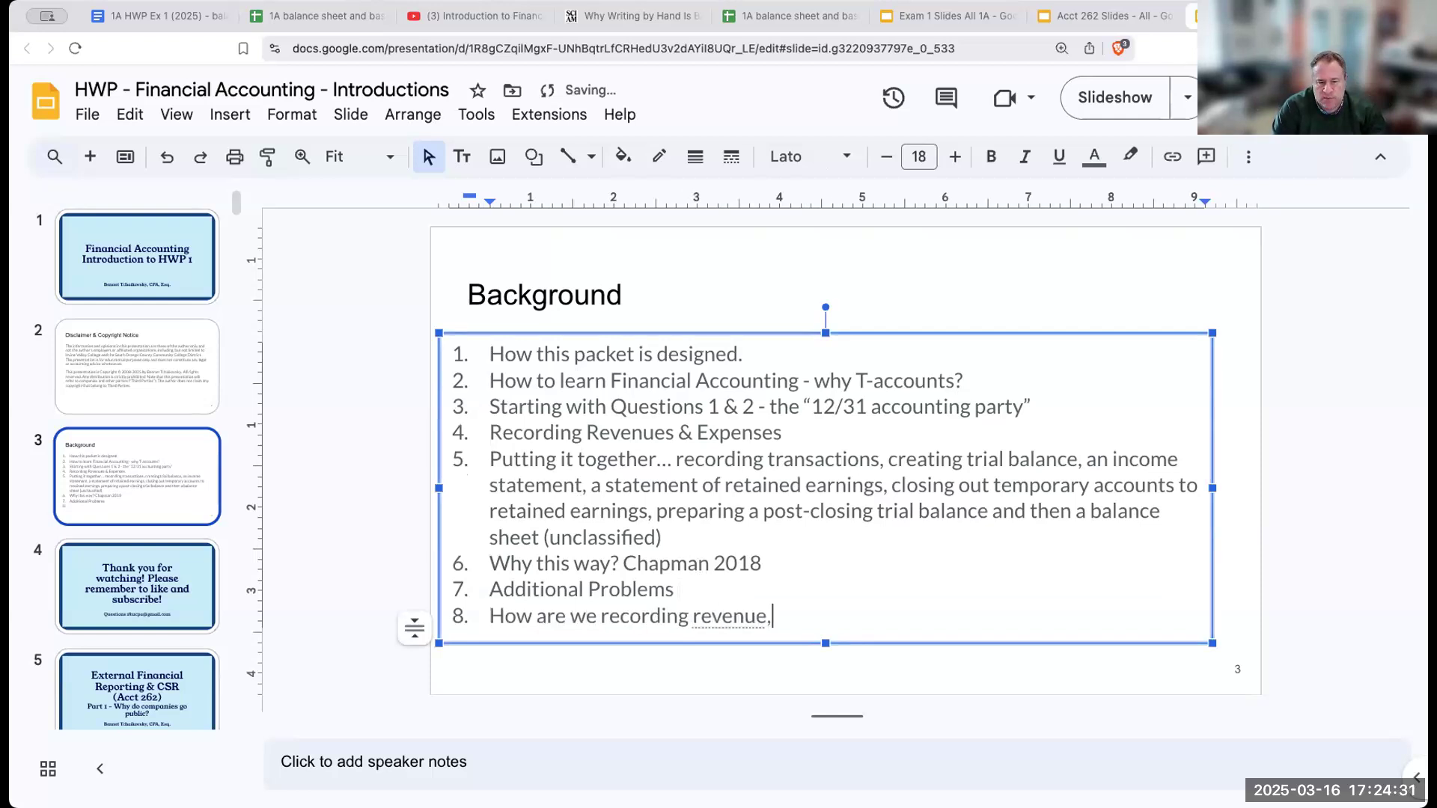
{"action": "key", "text": "BackSpace"}
{"action": "type", "text": "s, exp"}
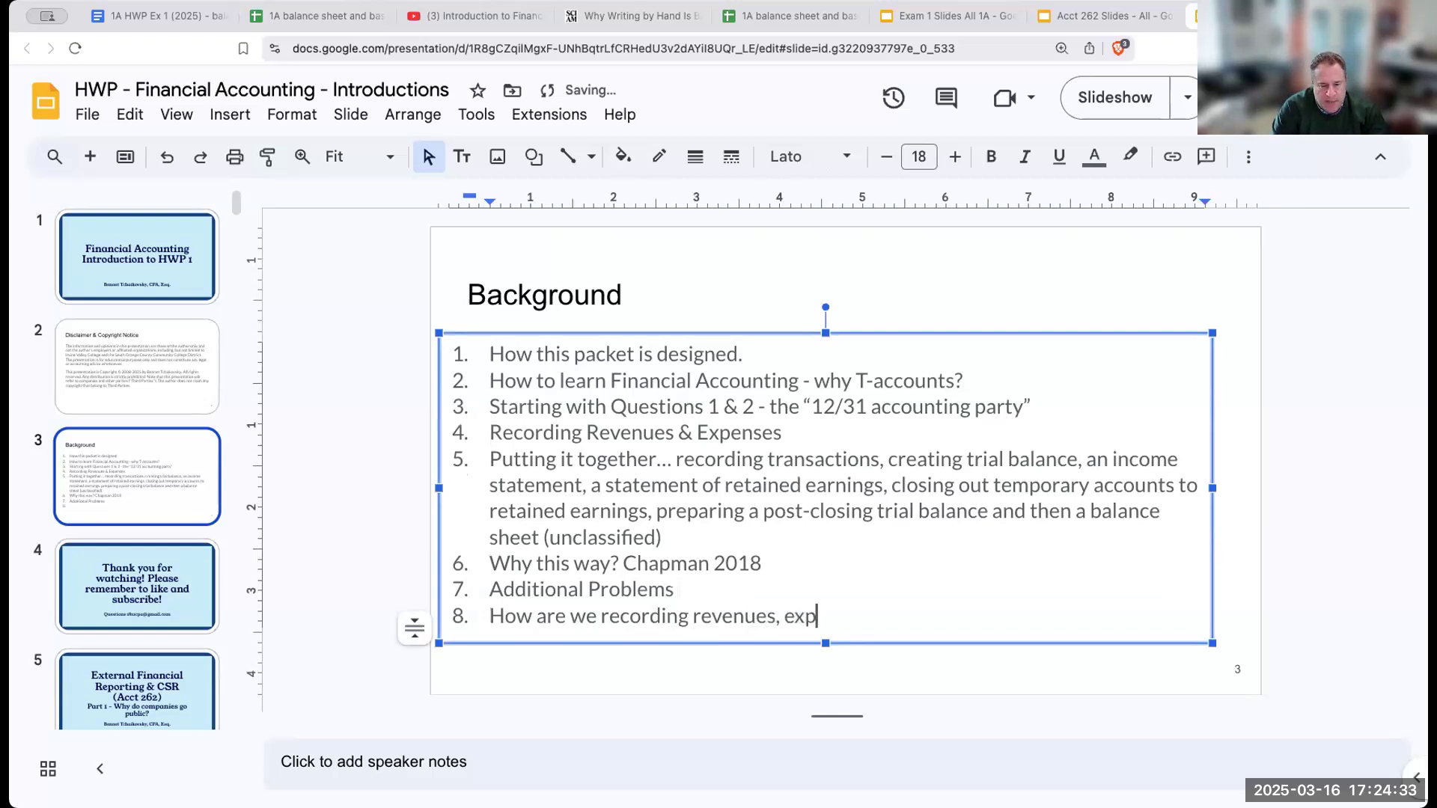
{"action": "type", "text": "enses, assets, "}
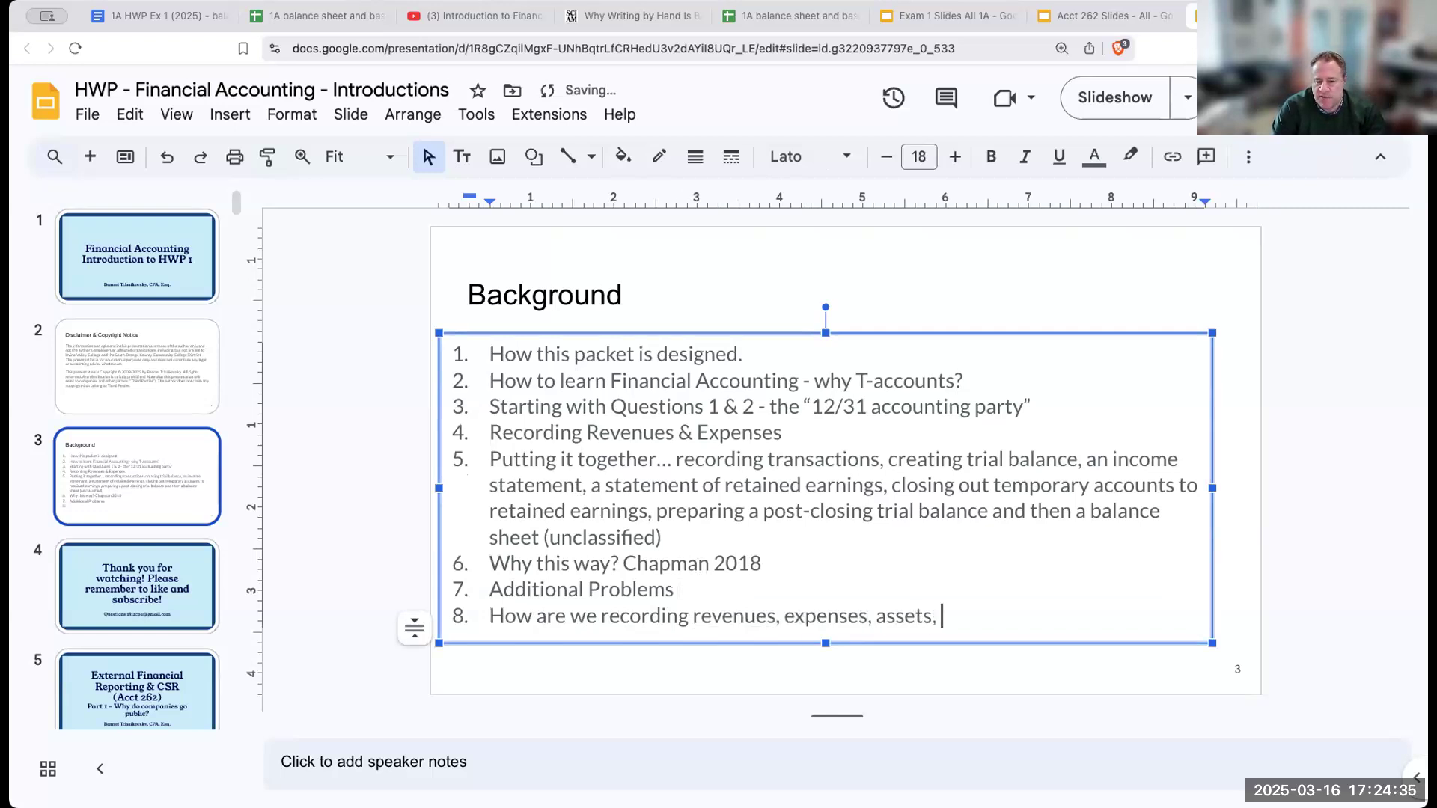
{"action": "type", "text": "liabilities, equity"}
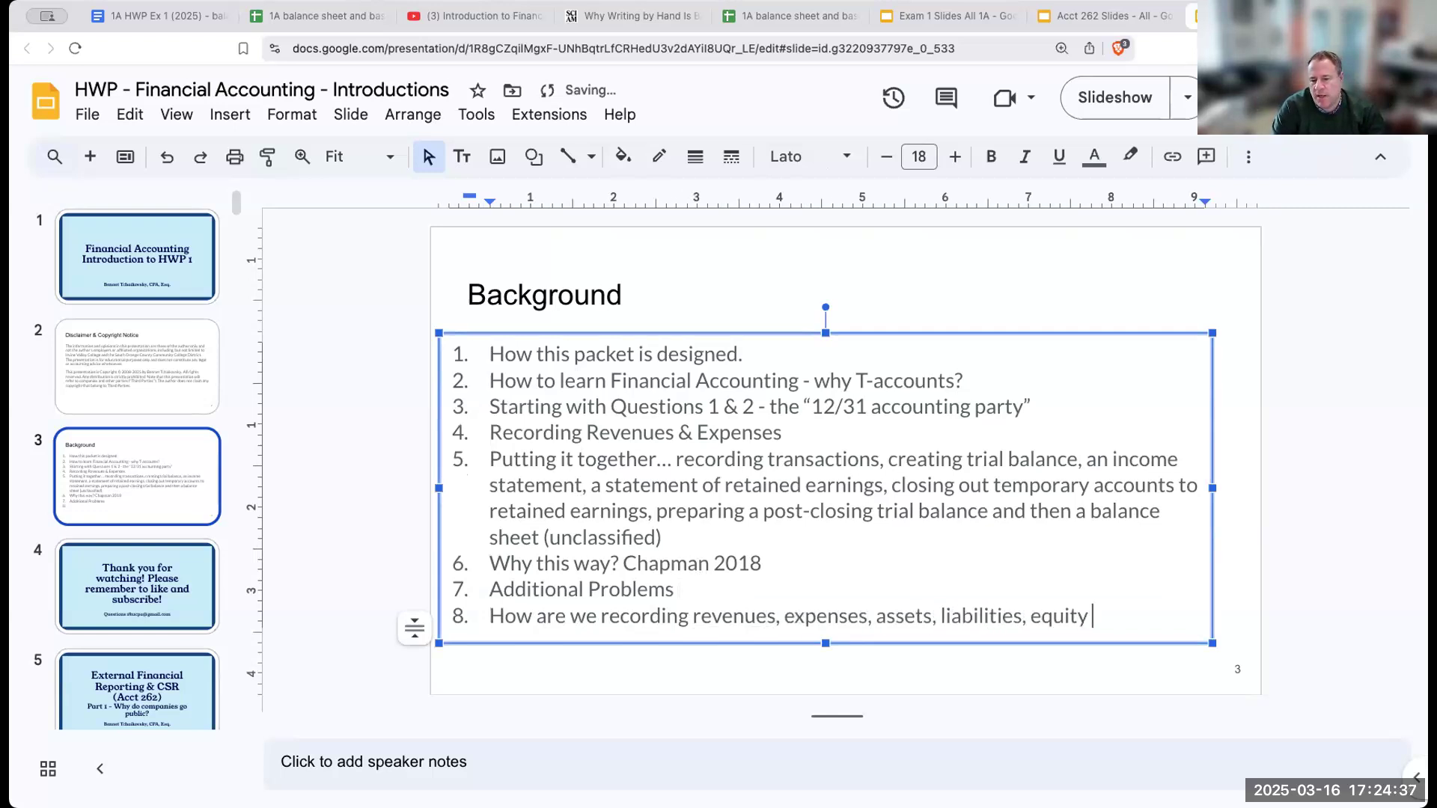
{"action": "key", "text": "BackSpace"}
{"action": "type", "text": ", di"}
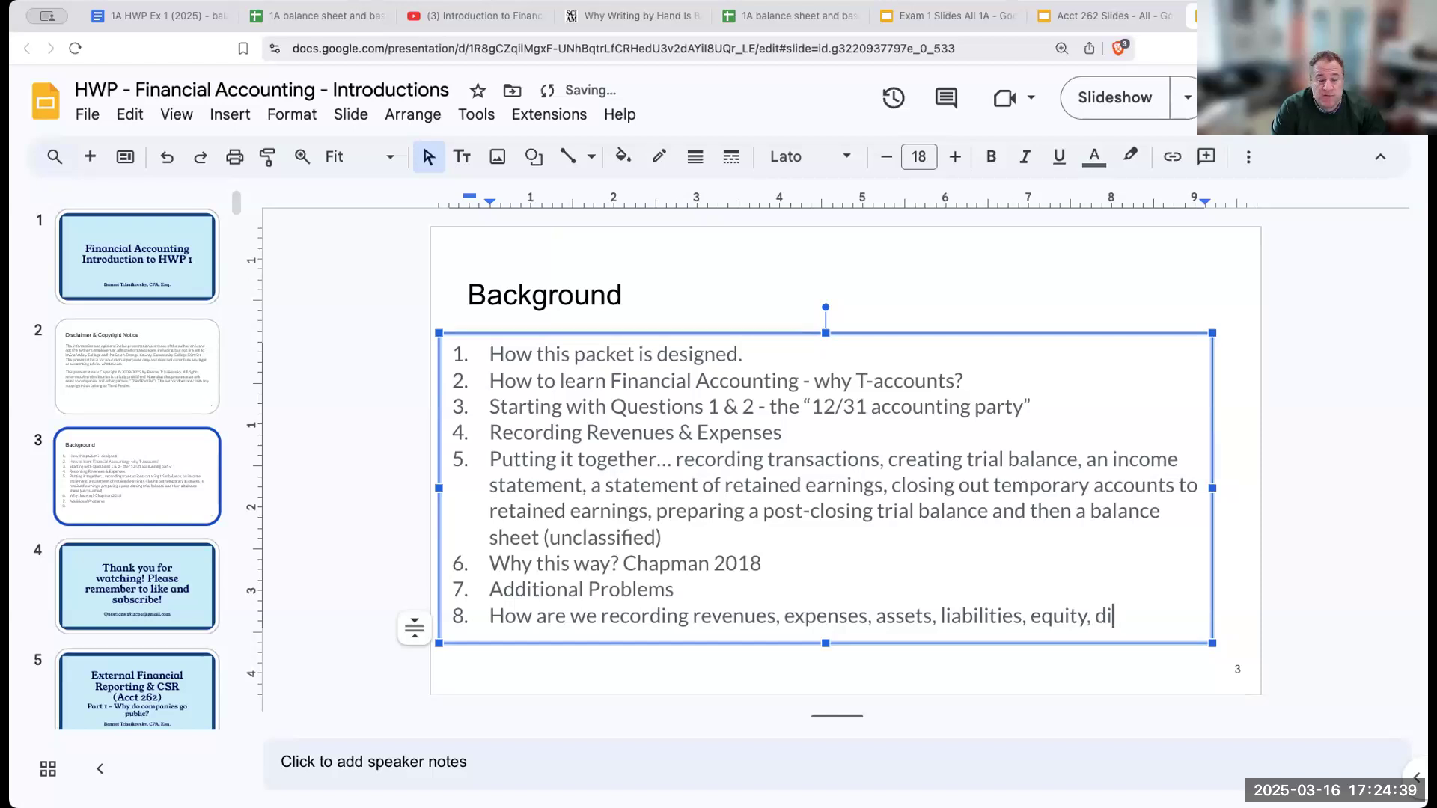
{"action": "type", "text": "vidends and "}
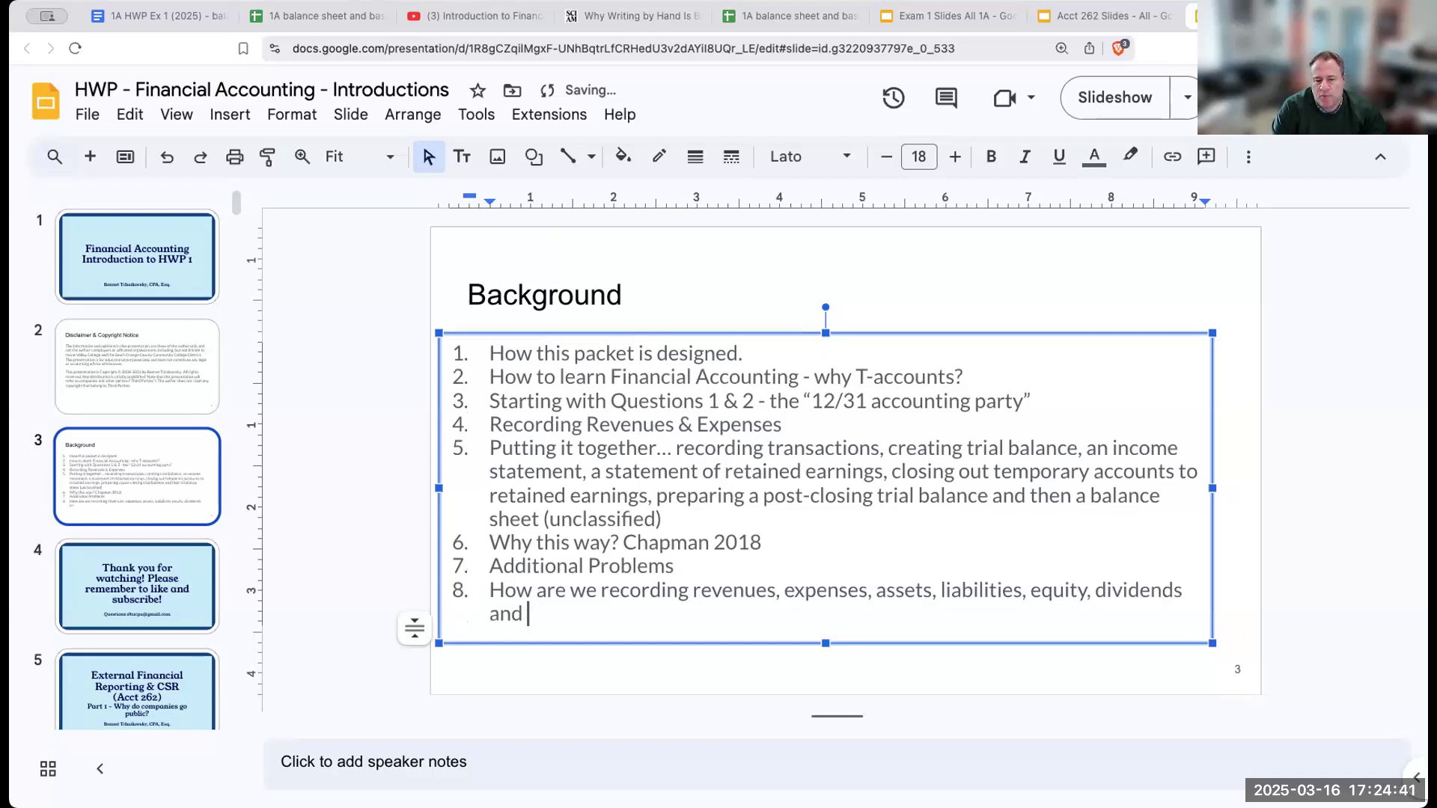
{"action": "type", "text": "prepari"}
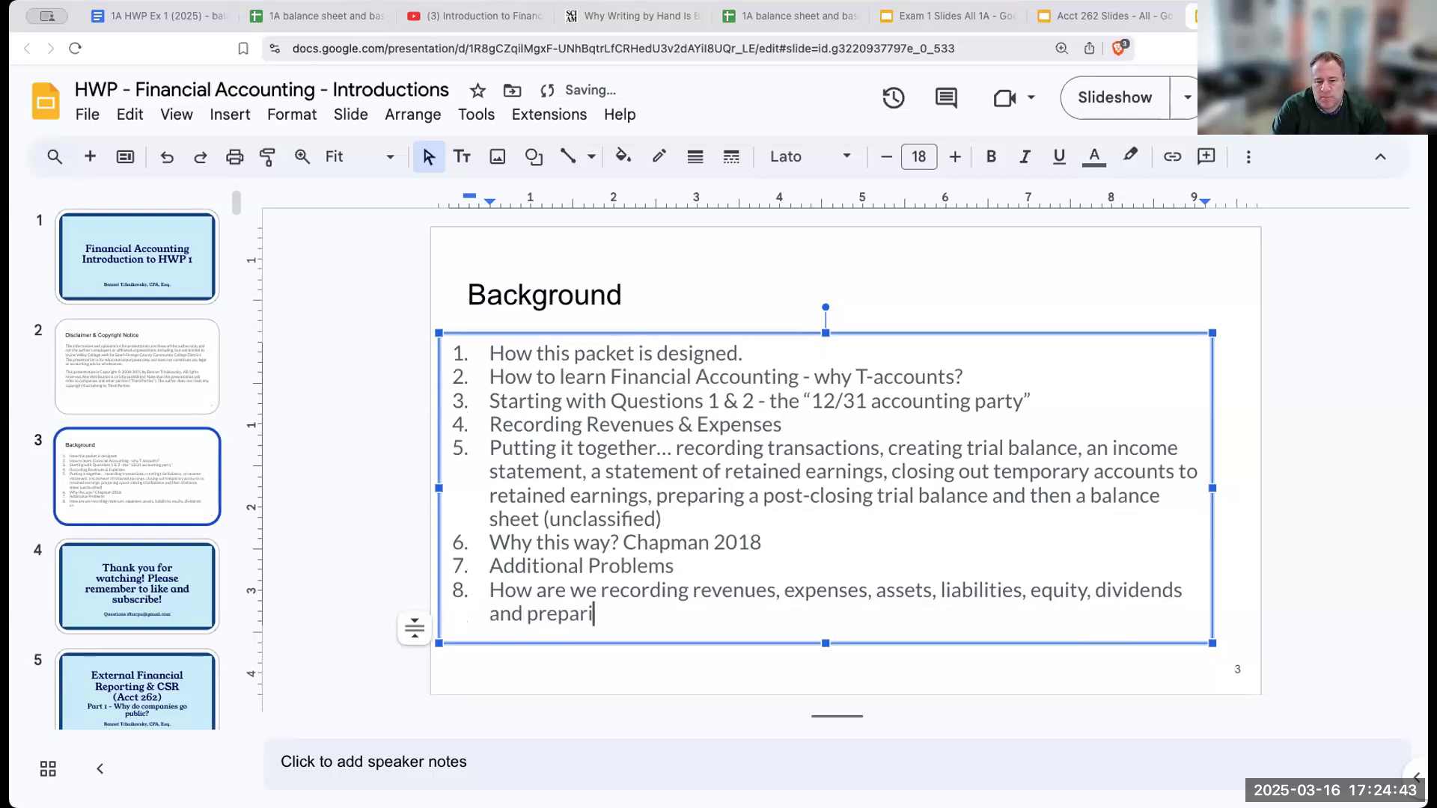
{"action": "type", "text": "ng basic financial staements"}
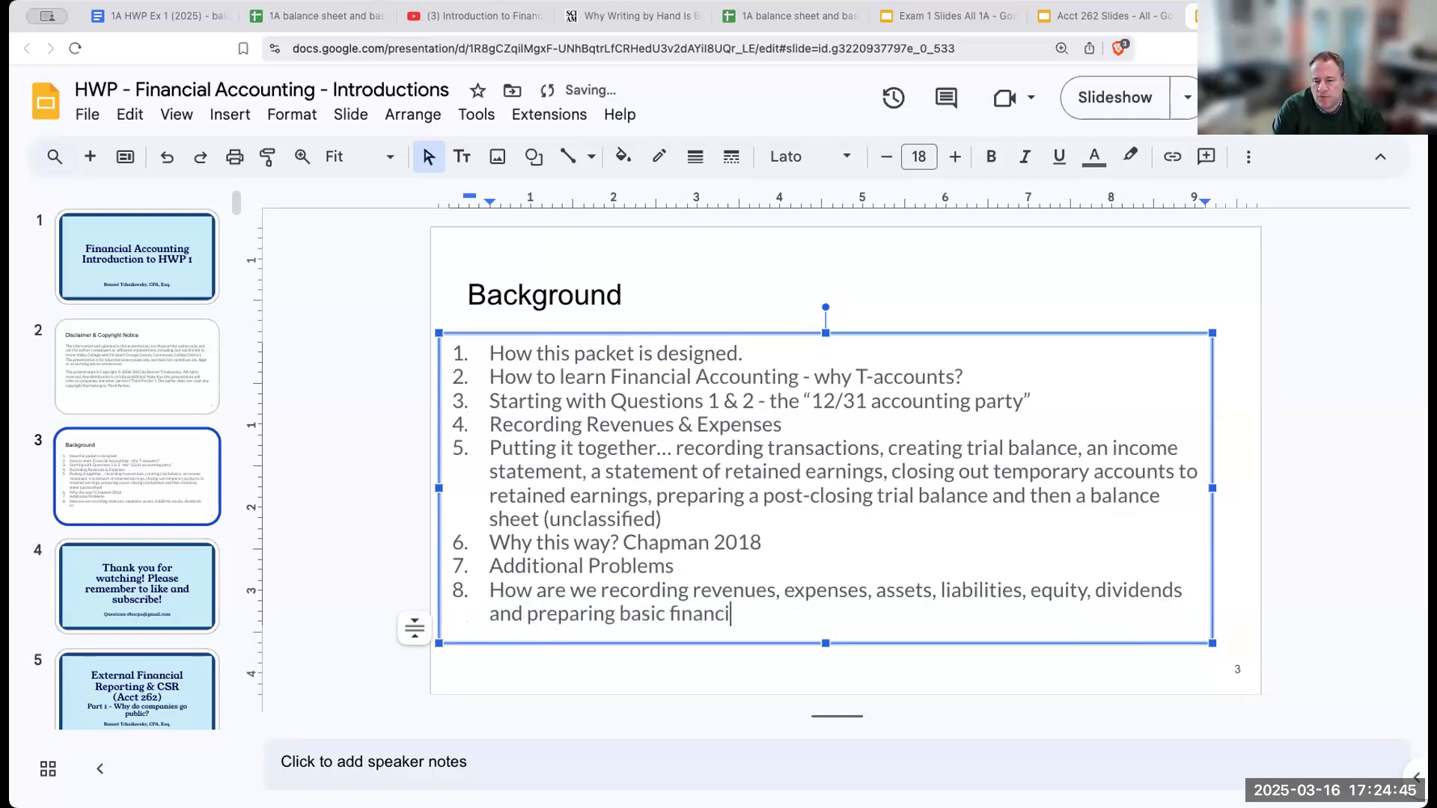
{"action": "key", "text": "BackSpace"}
{"action": "key", "text": "BackSpace"}
{"action": "key", "text": "BackSpace"}
{"action": "key", "text": "BackSpace"}
{"action": "key", "text": "BackSpace"}
{"action": "key", "text": "BackSpace"}
{"action": "key", "text": "BackSpace"}
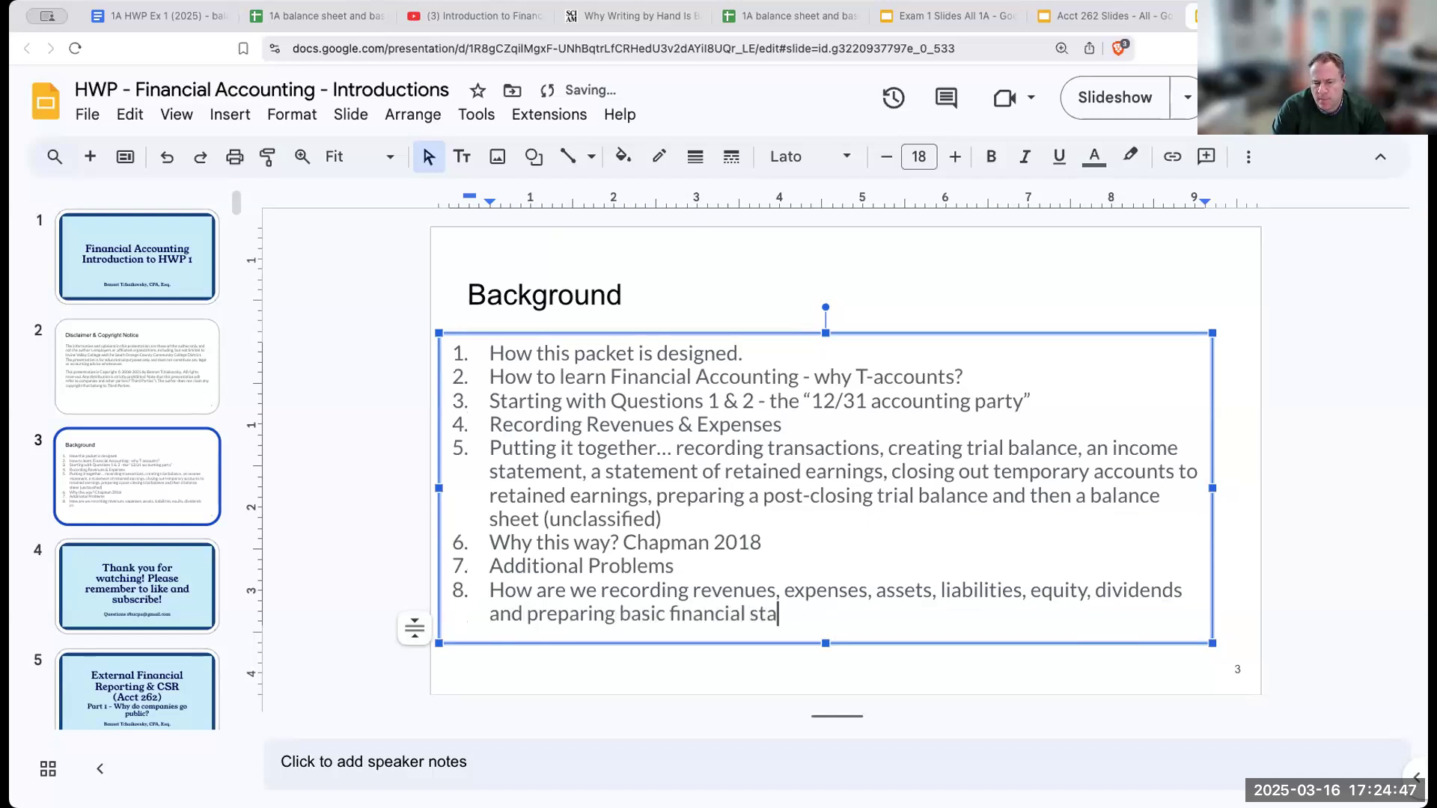
{"action": "type", "text": "atements"}
{"action": "key", "text": "Return"}
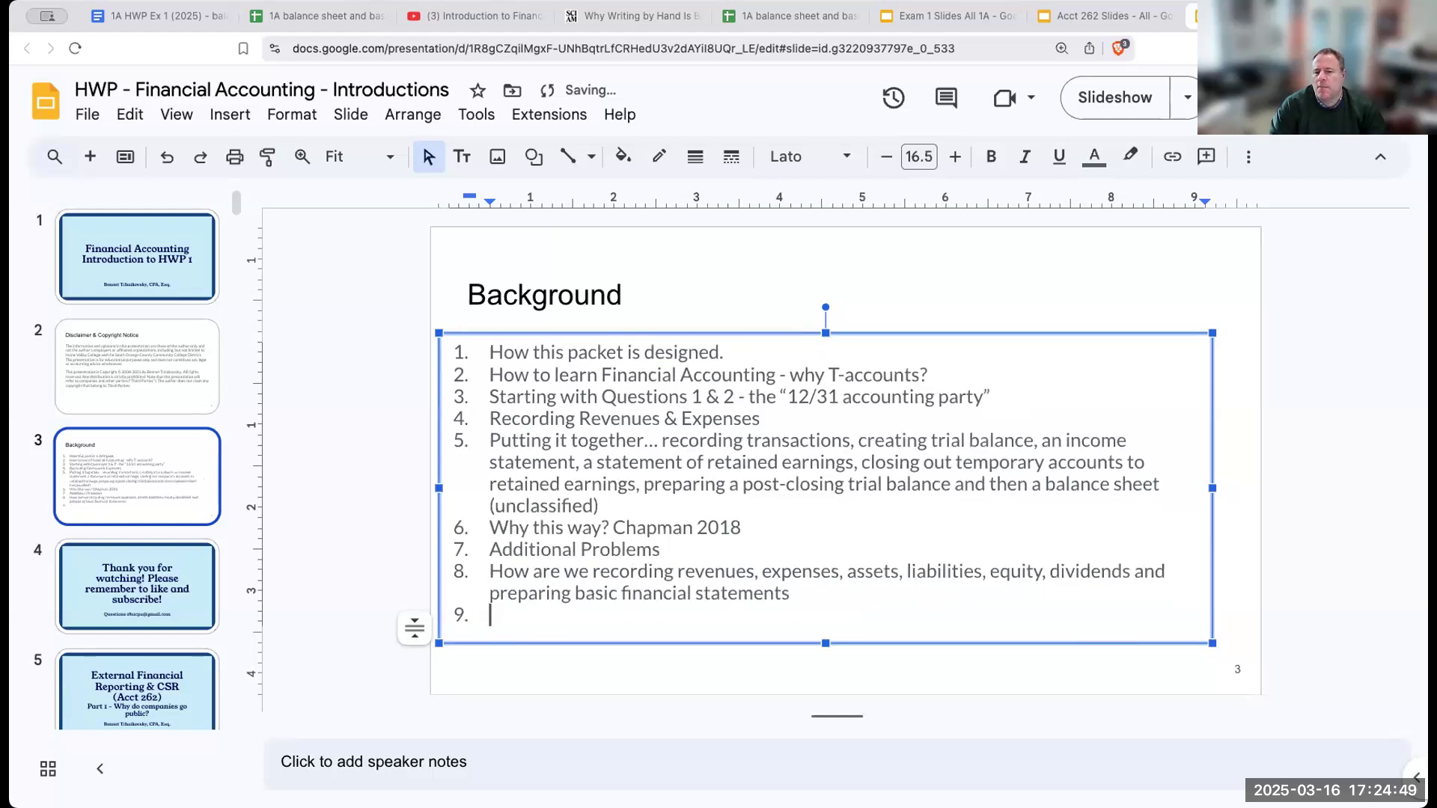
{"action": "key", "text": "BackSpace"}
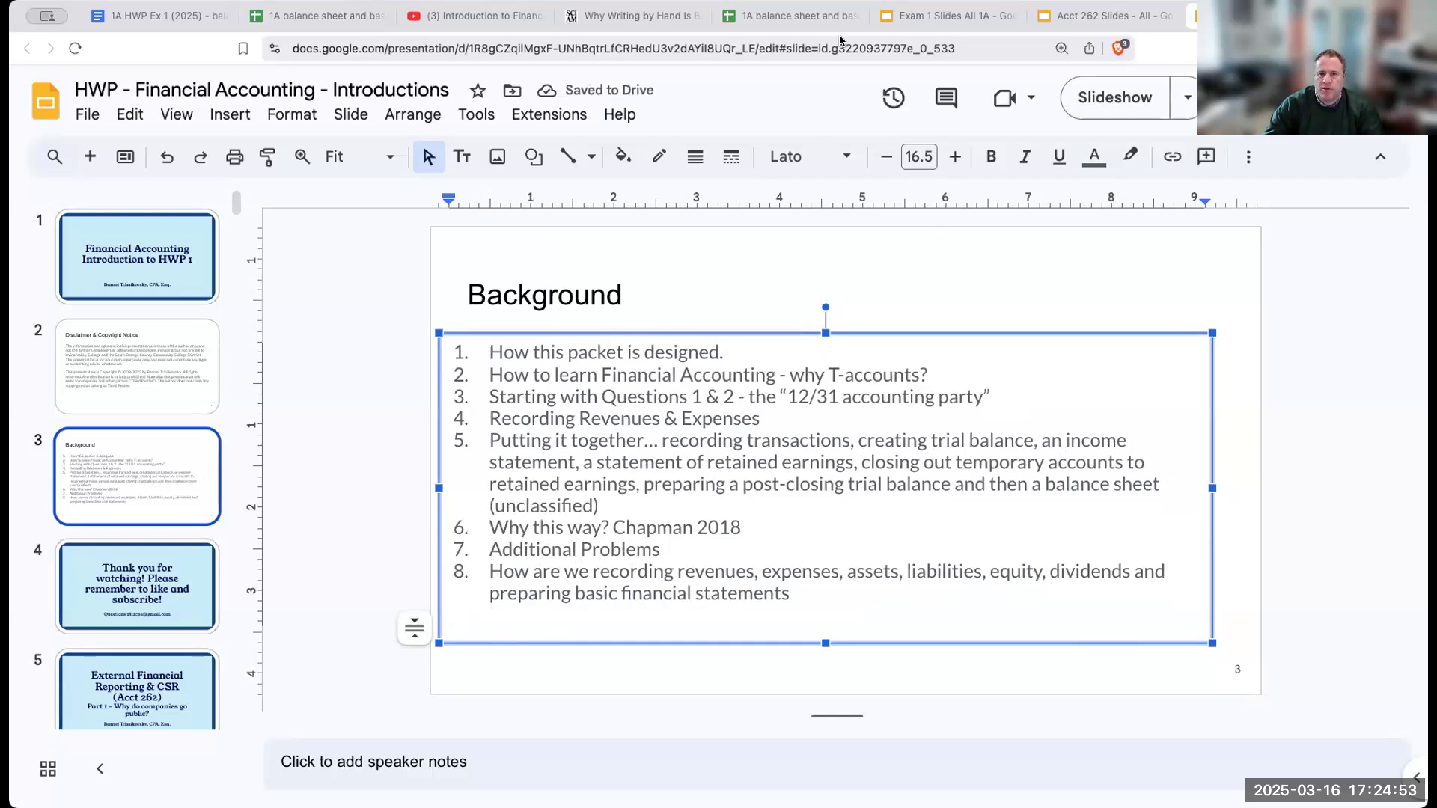
Return to the balance sheet workbook's P2 sheet, then open the AP 1 sheet of Trouted Rendoned transactions.
{"action": "left_click", "coordinate": [802, 21]}
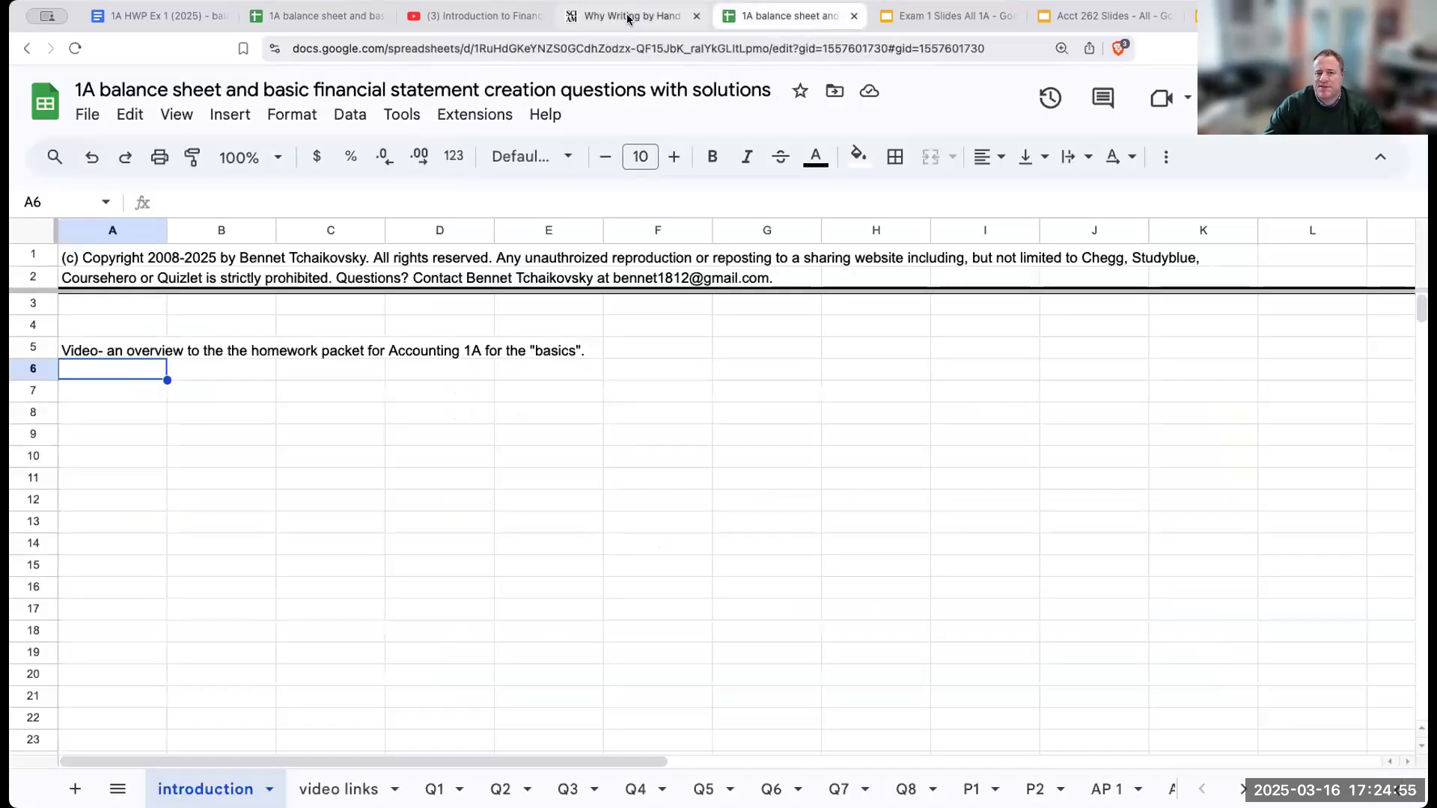
{"action": "left_click", "coordinate": [285, 18]}
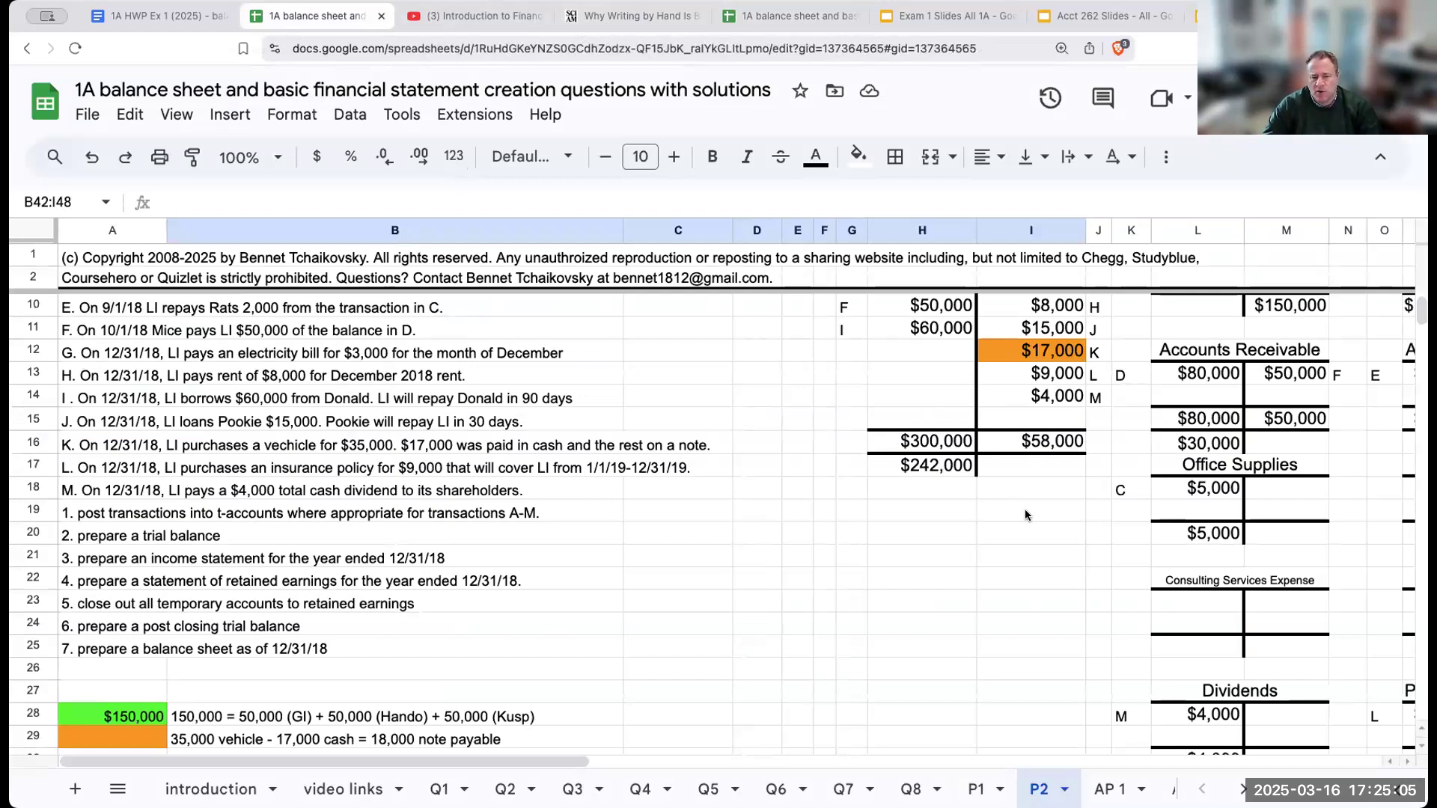
{"action": "scroll", "coordinate": [647, 596], "scroll_direction": "down", "scroll_amount": 3}
{"action": "scroll", "coordinate": [646, 595], "scroll_direction": "up", "scroll_amount": 5}
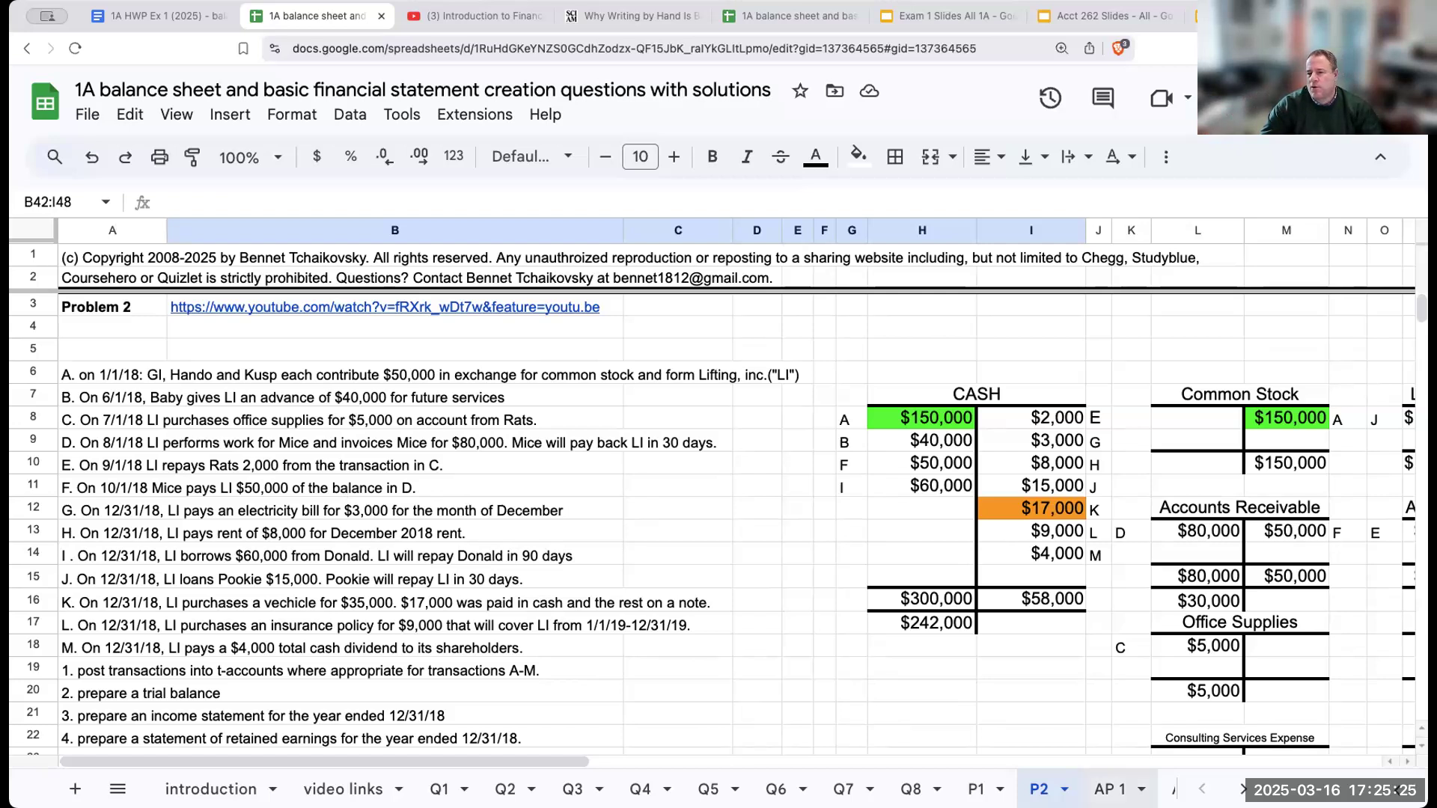
{"action": "left_click", "coordinate": [1110, 789]}
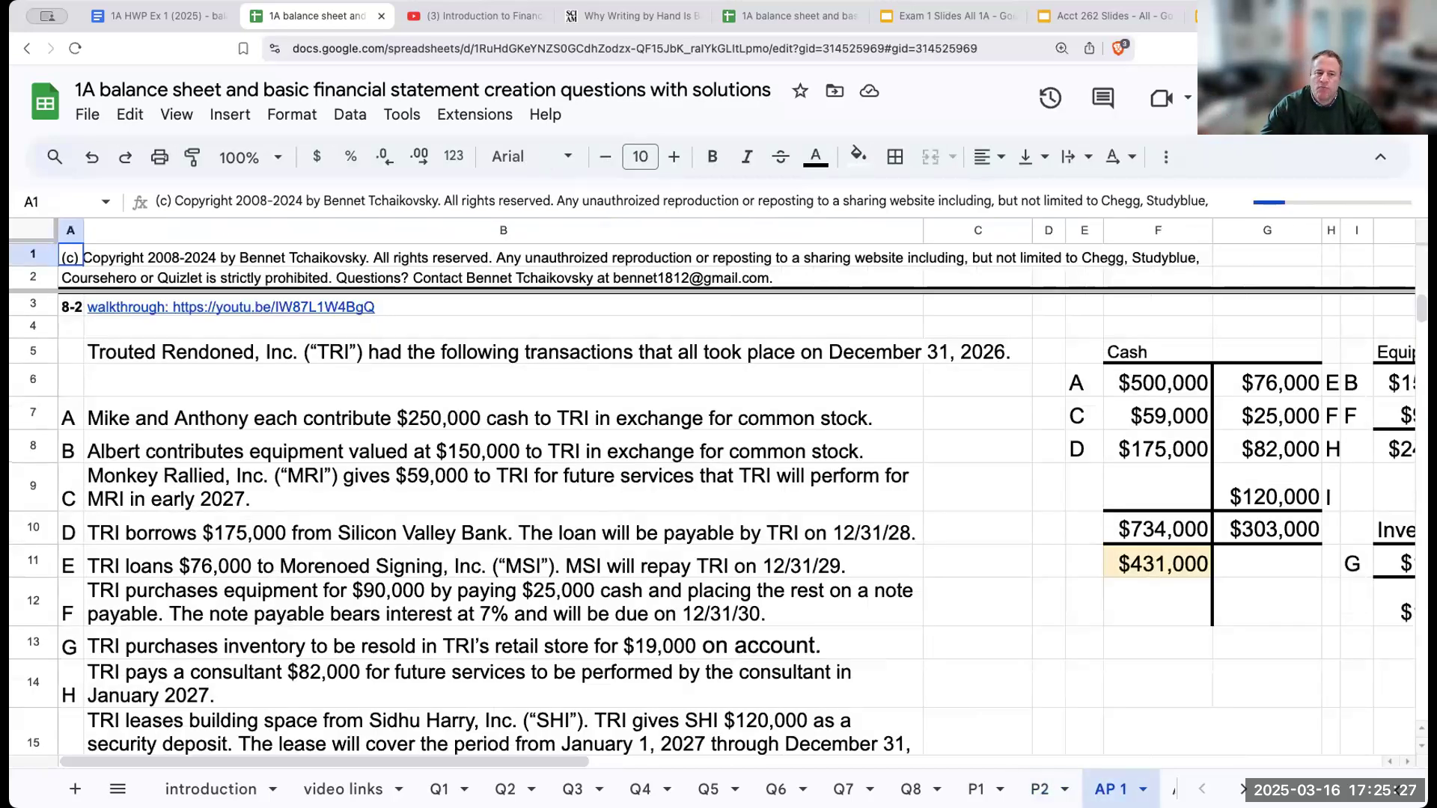
Scroll the 1A HWP Ex 1 (2025) packet to page 39, then back to Additional Practice 1 on page 27.
{"action": "left_click", "coordinate": [154, 16]}
{"action": "scroll", "coordinate": [611, 486], "scroll_direction": "down", "scroll_amount": 20}
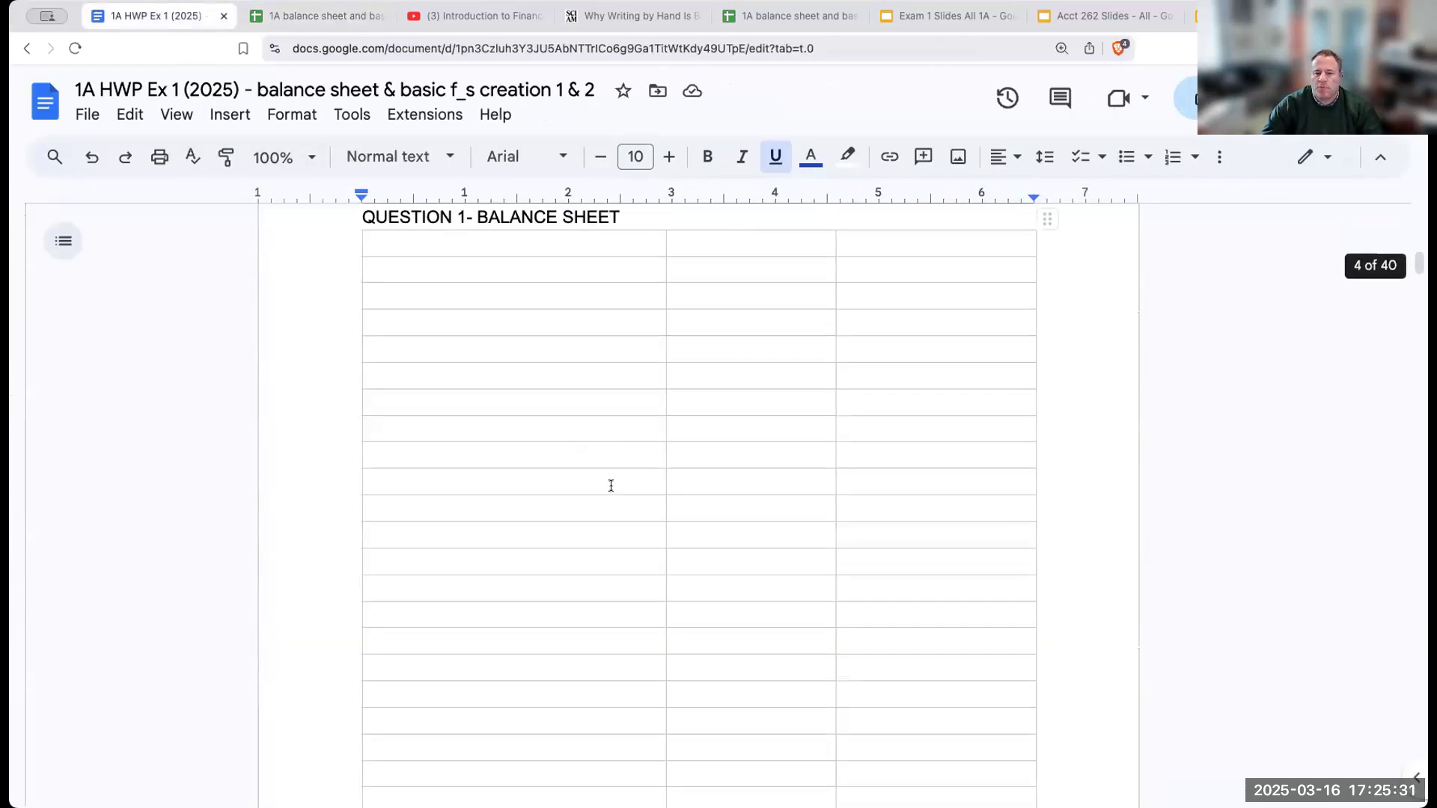
{"action": "scroll", "coordinate": [611, 486], "scroll_direction": "down", "scroll_amount": 20}
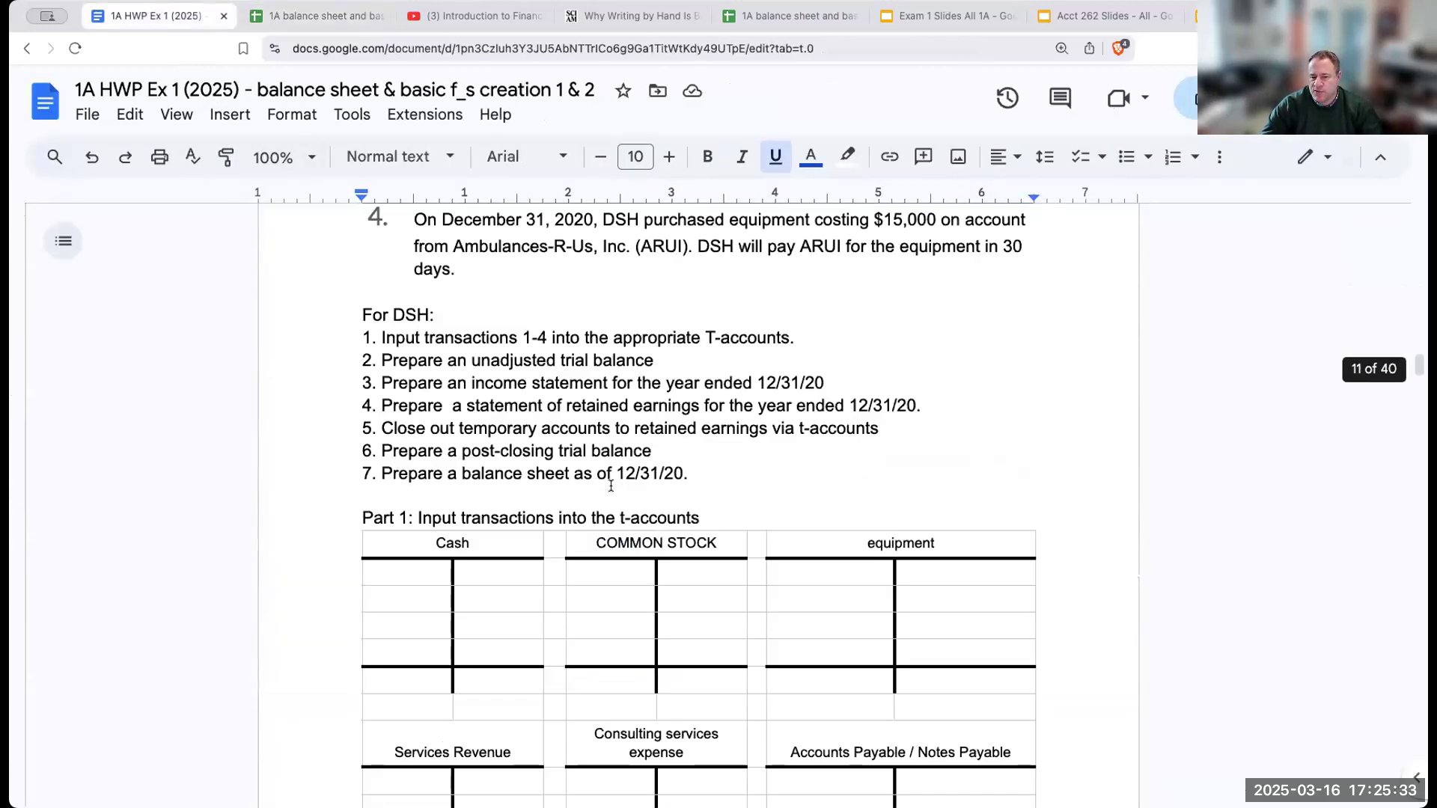
{"action": "scroll", "coordinate": [611, 486], "scroll_direction": "down", "scroll_amount": 20}
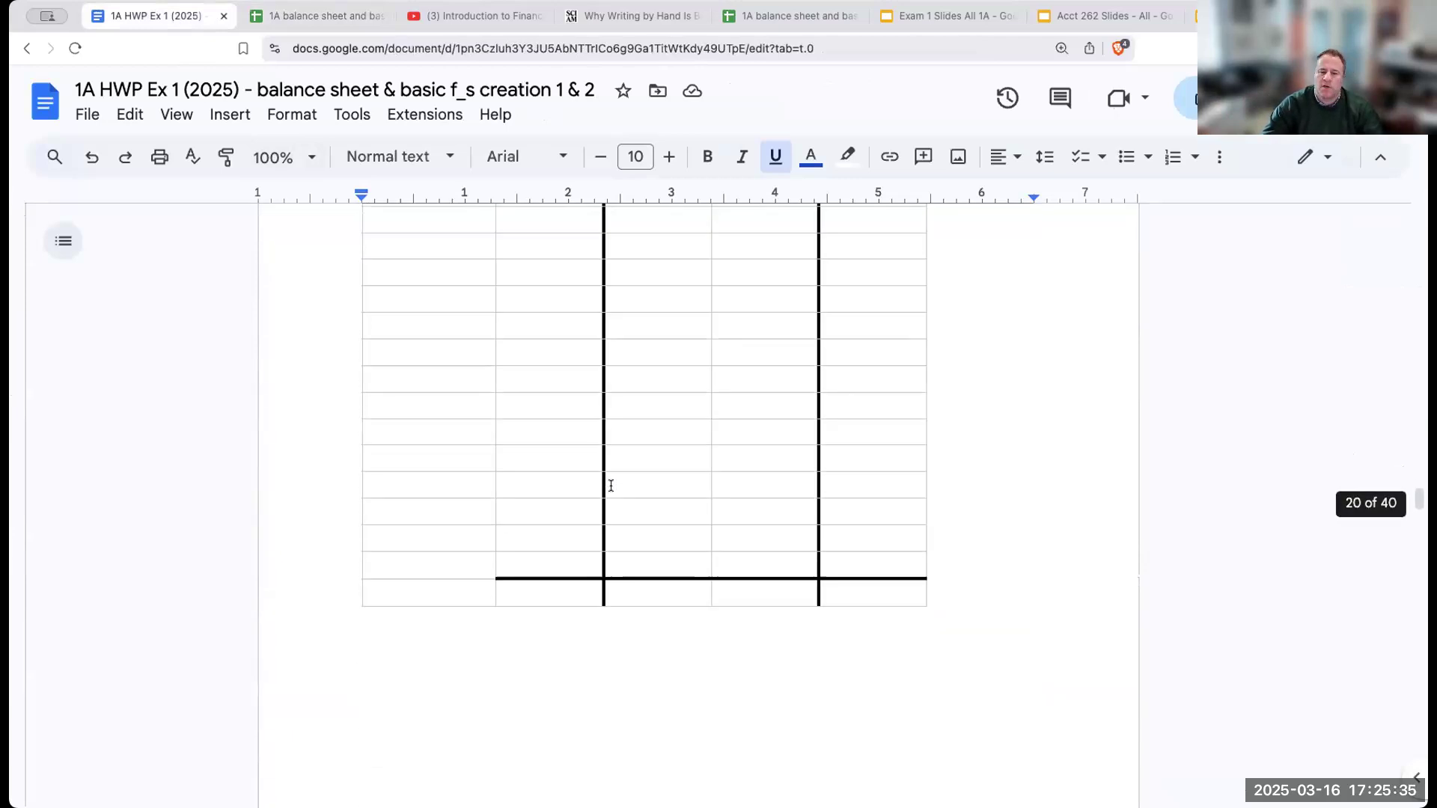
{"action": "scroll", "coordinate": [609, 483], "scroll_direction": "down", "scroll_amount": 20}
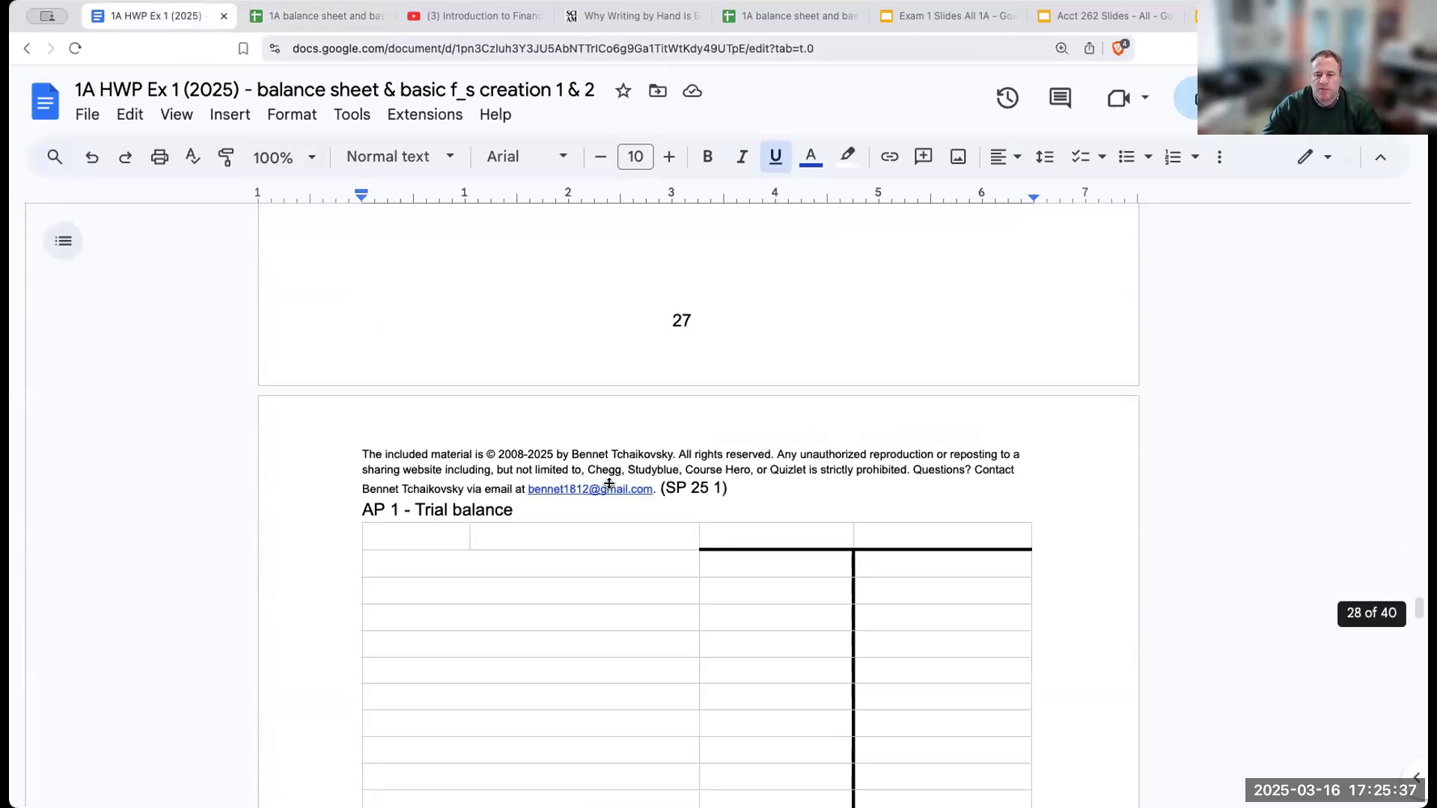
{"action": "scroll", "coordinate": [611, 486], "scroll_direction": "down", "scroll_amount": 20}
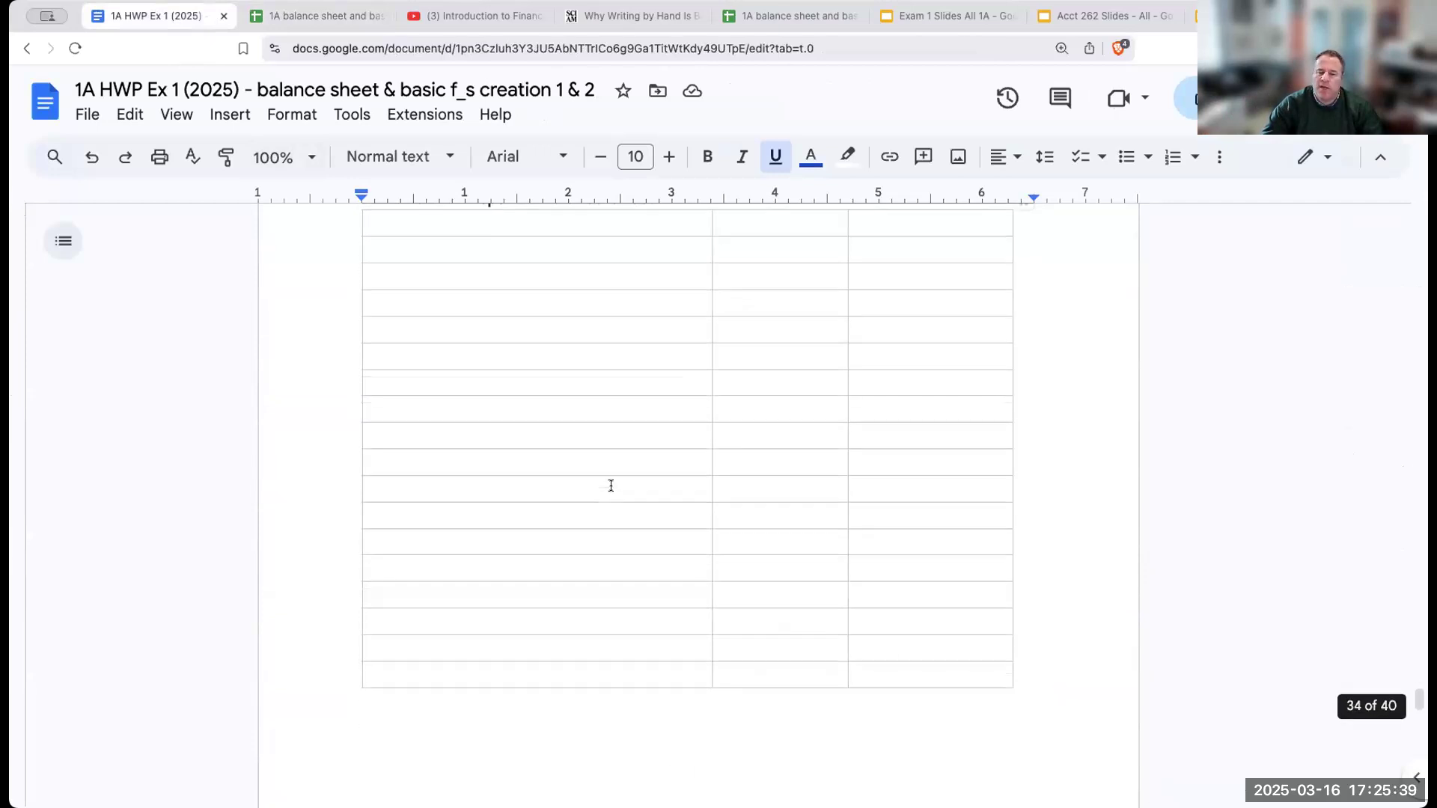
{"action": "scroll", "coordinate": [611, 486], "scroll_direction": "down", "scroll_amount": 20}
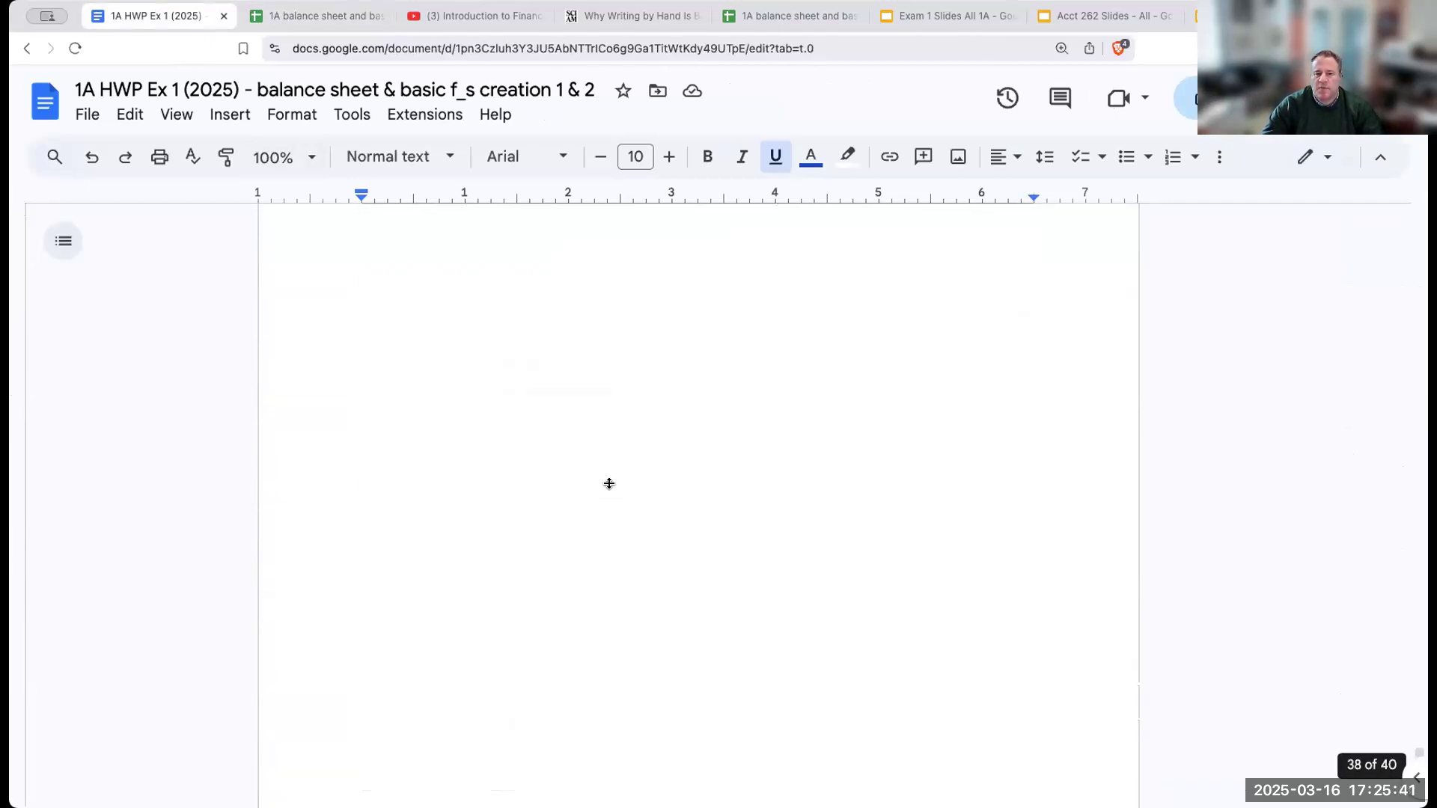
{"action": "scroll", "coordinate": [609, 484], "scroll_direction": "up", "scroll_amount": 20}
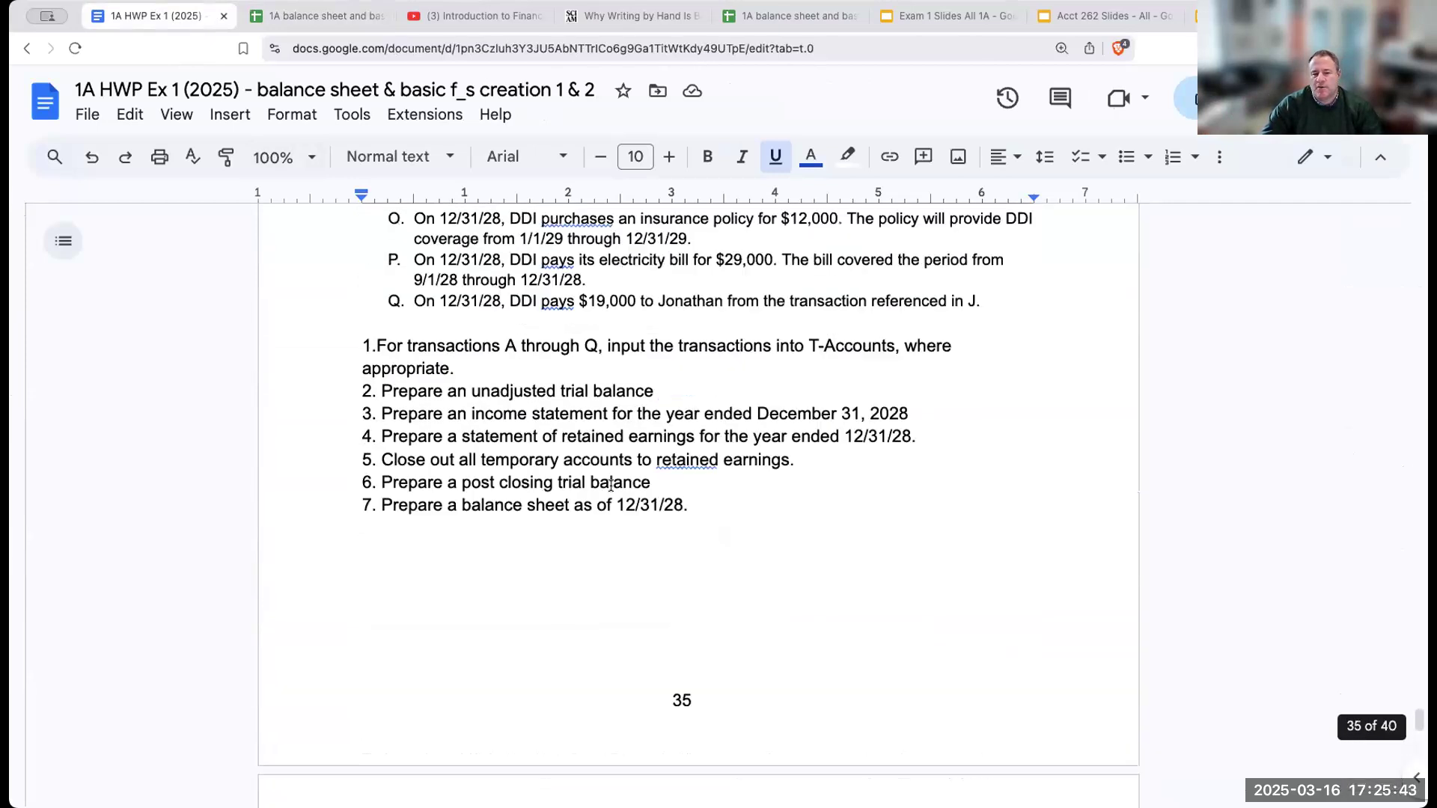
{"action": "scroll", "coordinate": [611, 485], "scroll_direction": "up", "scroll_amount": 15}
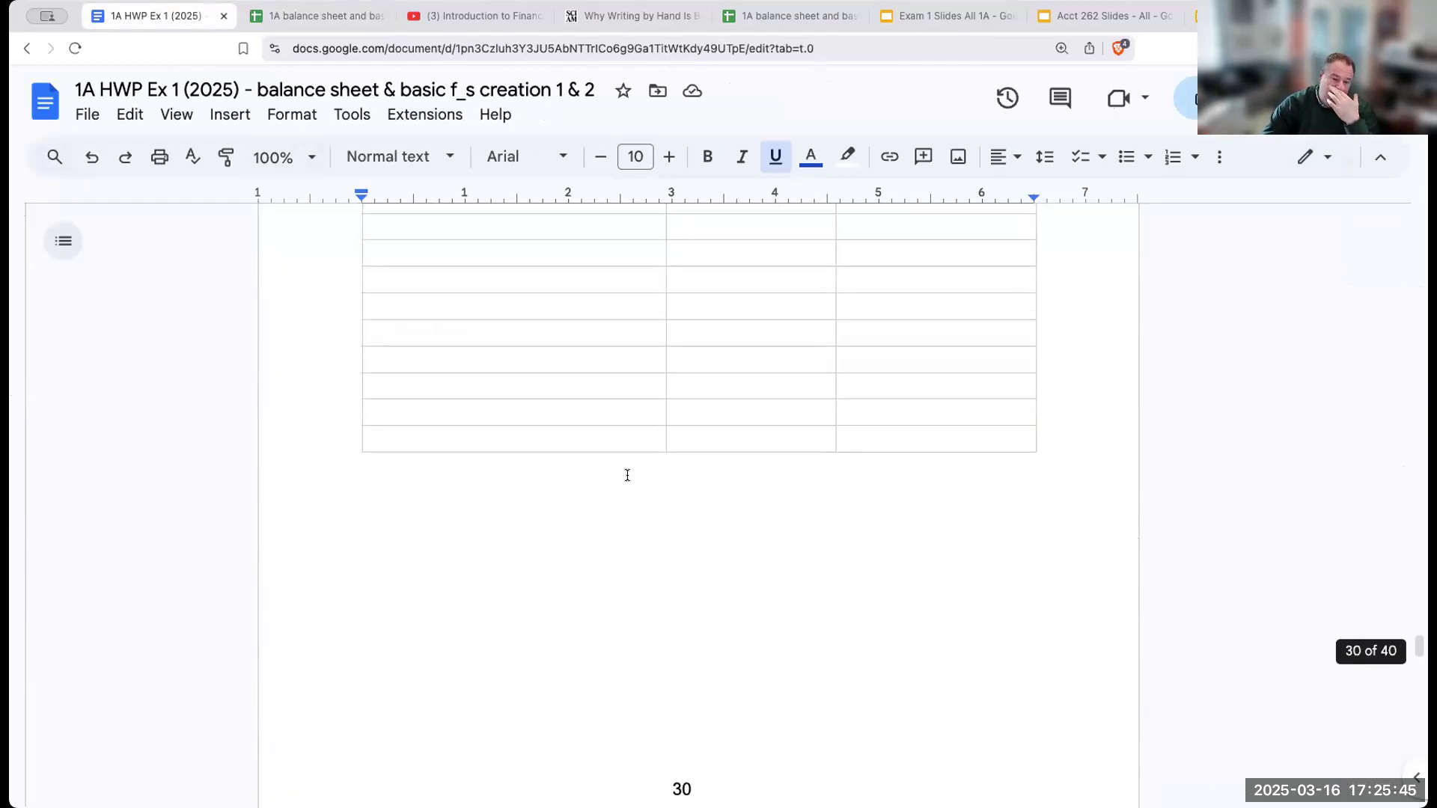
{"action": "scroll", "coordinate": [627, 475], "scroll_direction": "up", "scroll_amount": 15}
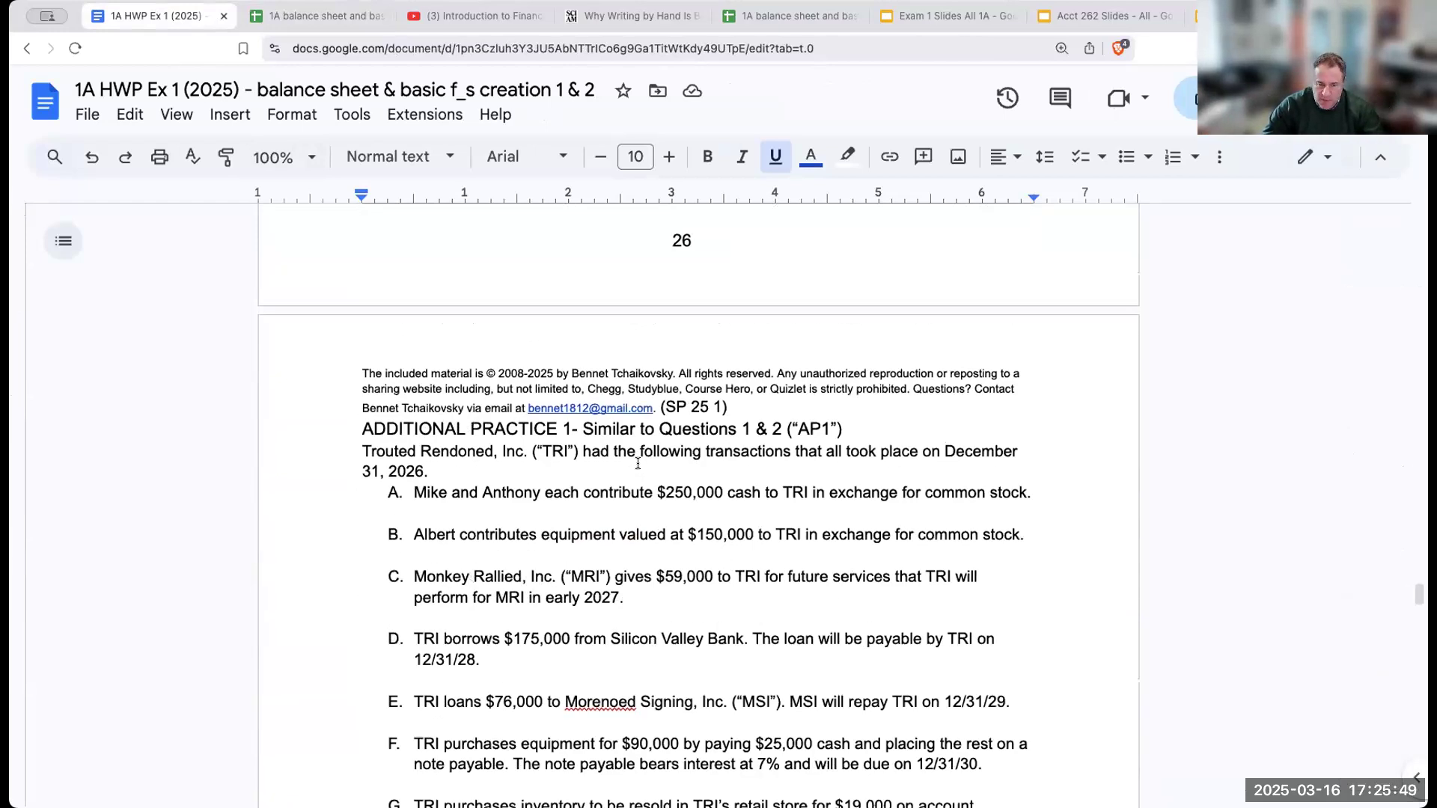
Scroll past AP 1 to Debussy Chopin's Additional Practice 2 and its Part 1 T-accounts.
{"action": "scroll", "coordinate": [638, 464], "scroll_direction": "down", "scroll_amount": 1}
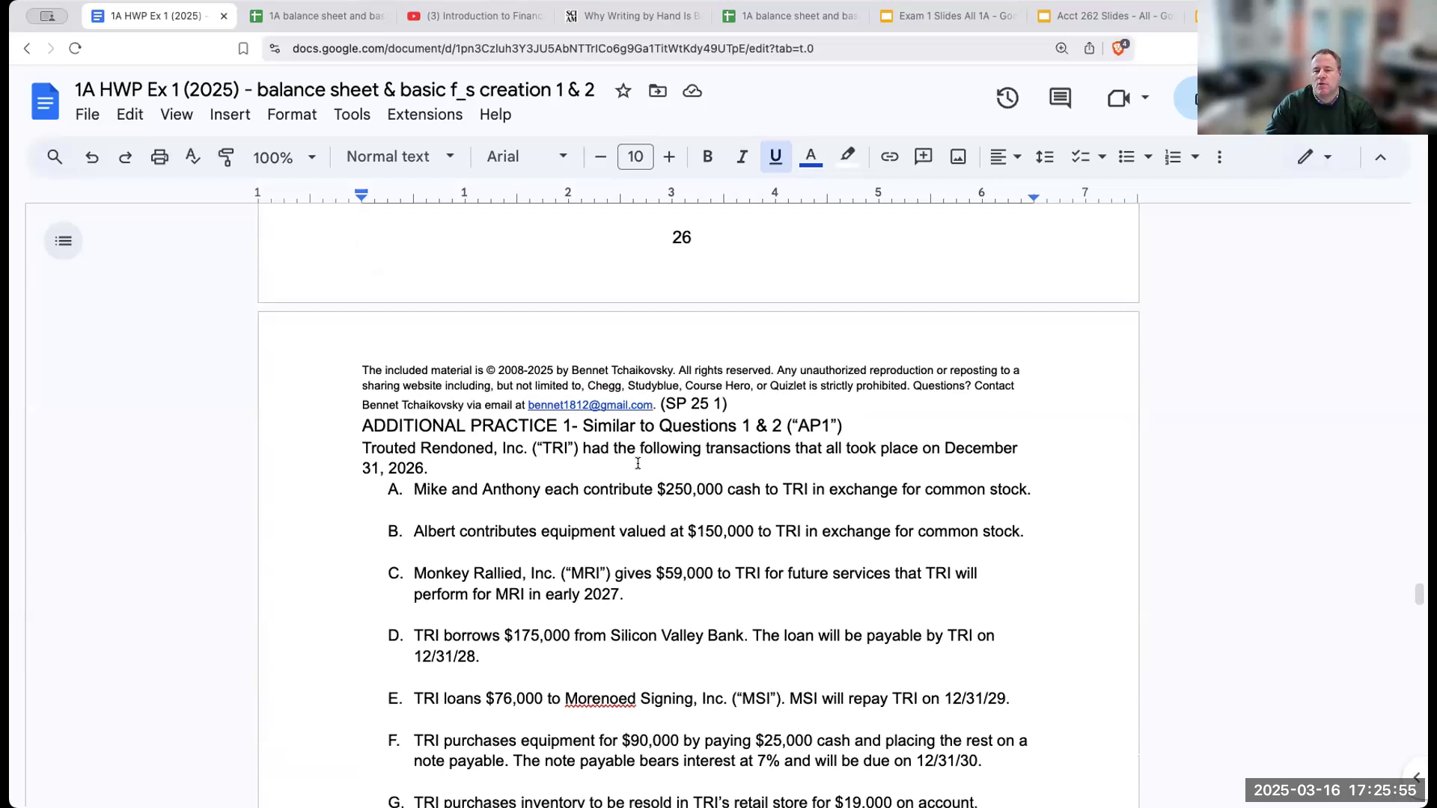
{"action": "scroll", "coordinate": [569, 535], "scroll_direction": "up", "scroll_amount": 20}
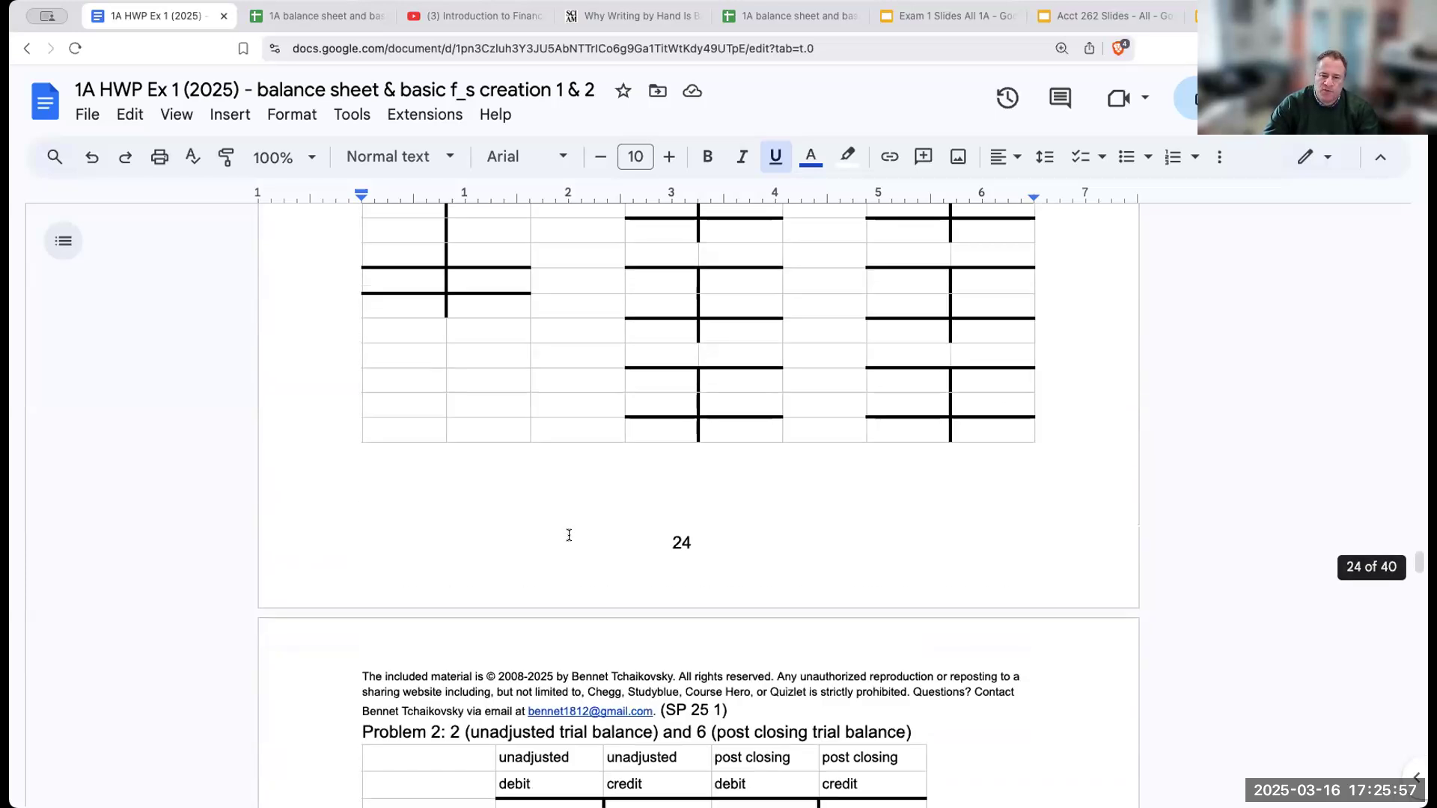
{"action": "scroll", "coordinate": [569, 535], "scroll_direction": "down", "scroll_amount": 20}
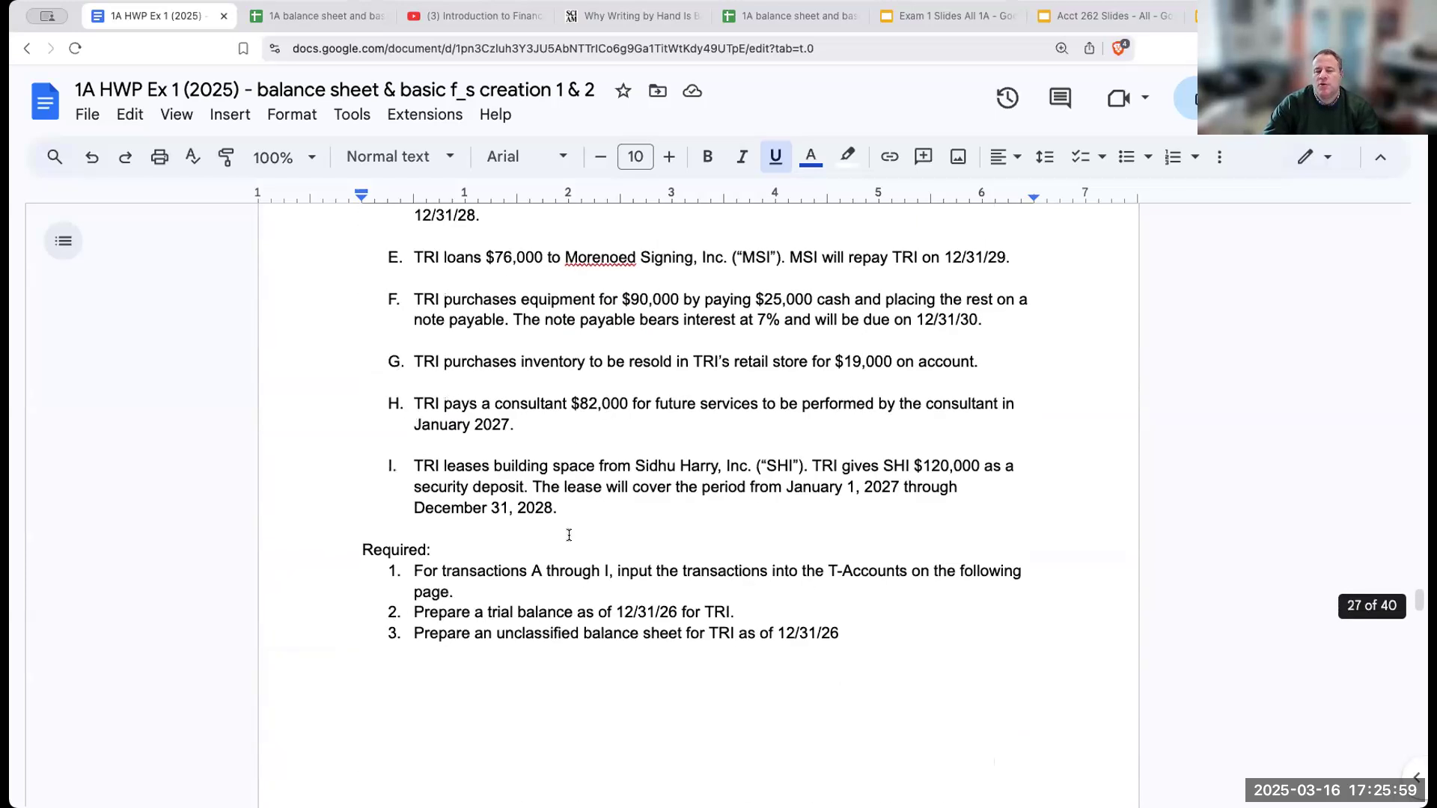
{"action": "scroll", "coordinate": [569, 535], "scroll_direction": "up", "scroll_amount": 1}
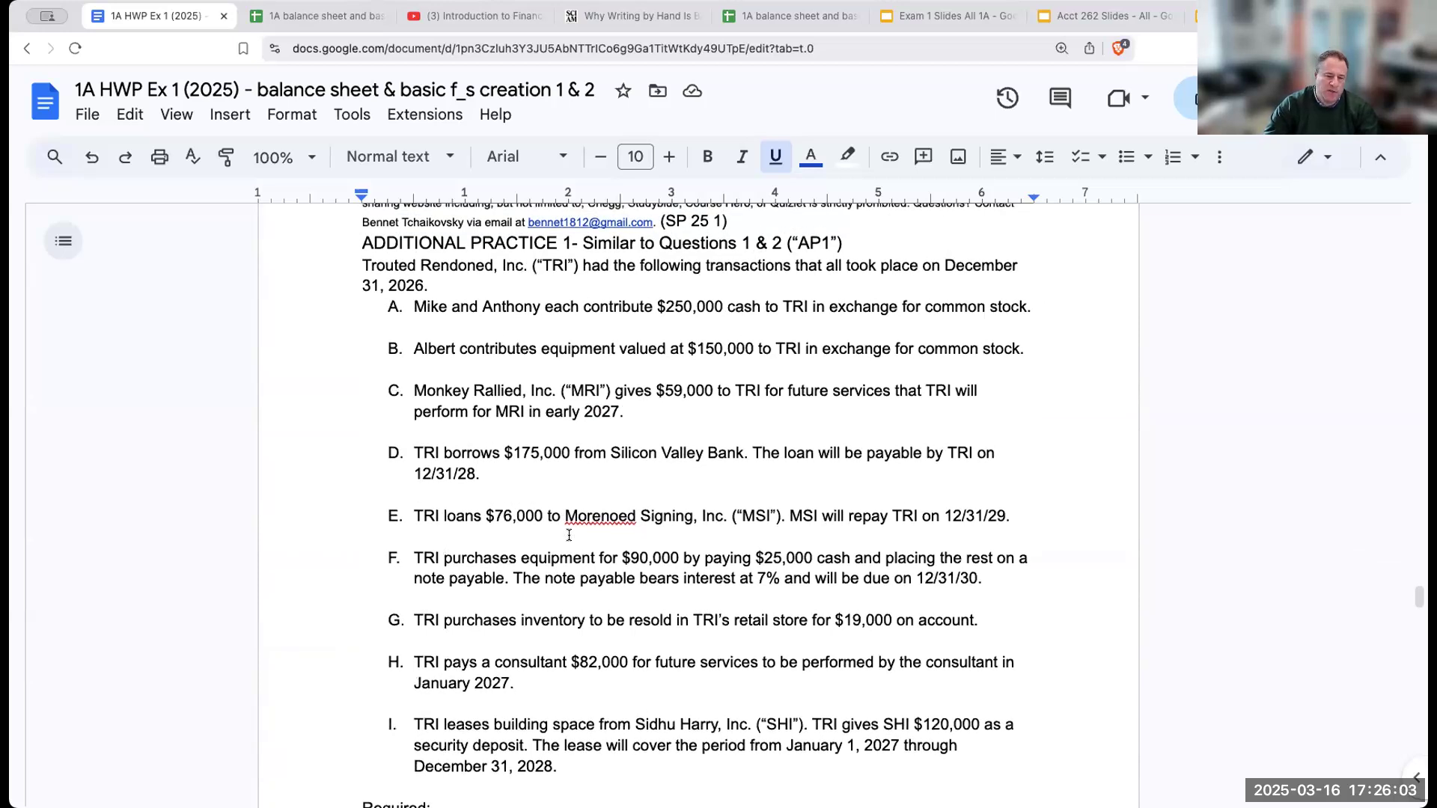
{"action": "scroll", "coordinate": [664, 471], "scroll_direction": "down", "scroll_amount": 20}
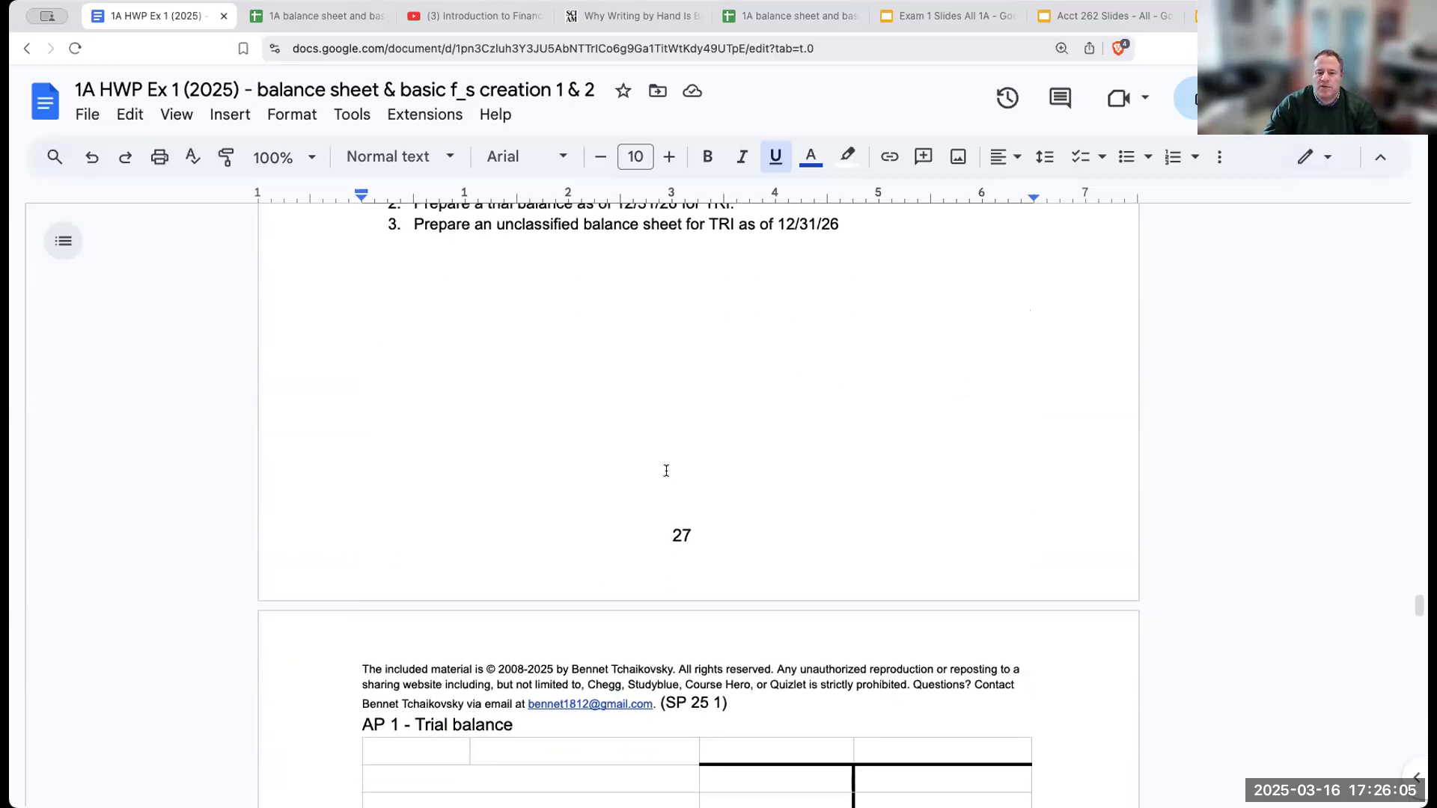
{"action": "scroll", "coordinate": [667, 471], "scroll_direction": "down", "scroll_amount": 15}
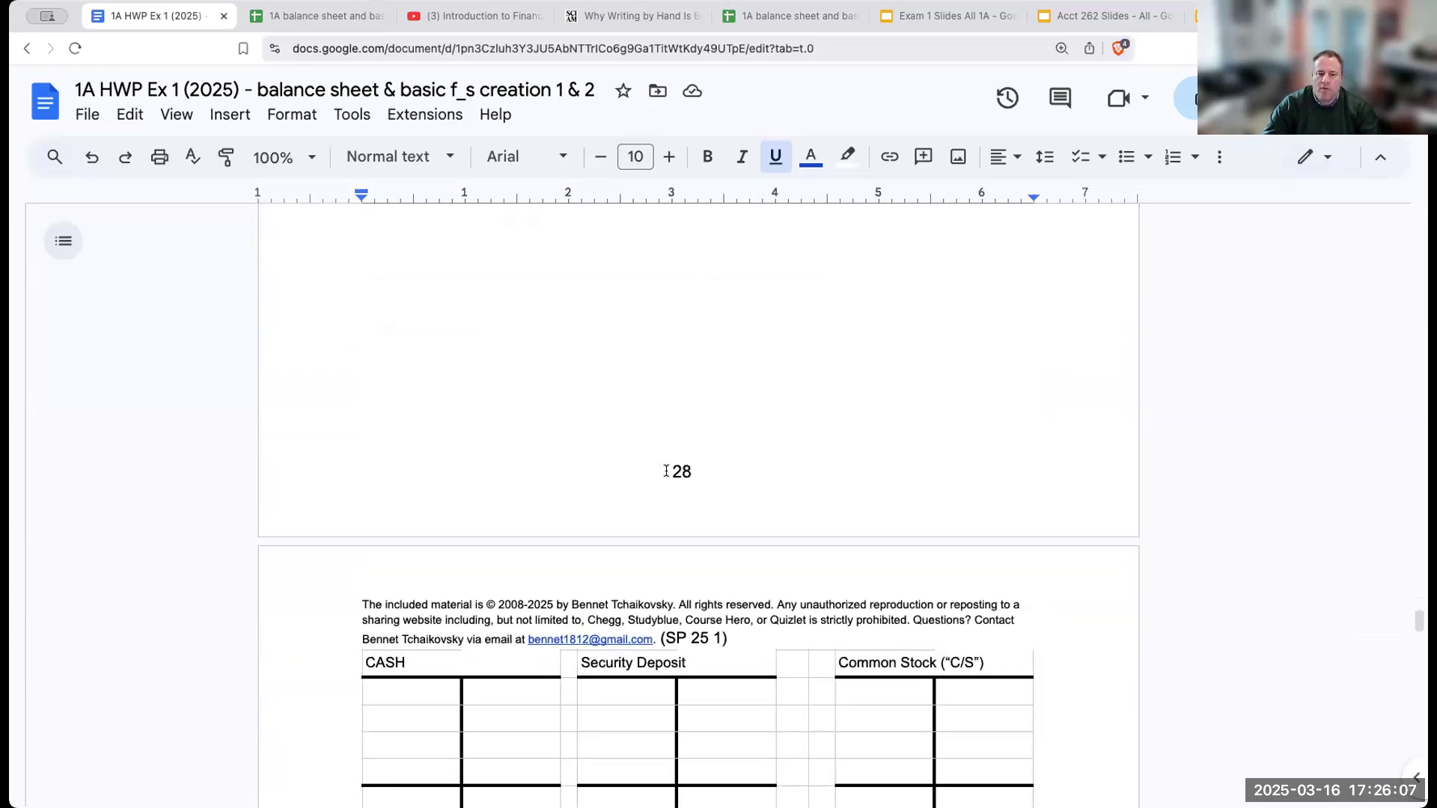
{"action": "scroll", "coordinate": [663, 476], "scroll_direction": "down", "scroll_amount": 15}
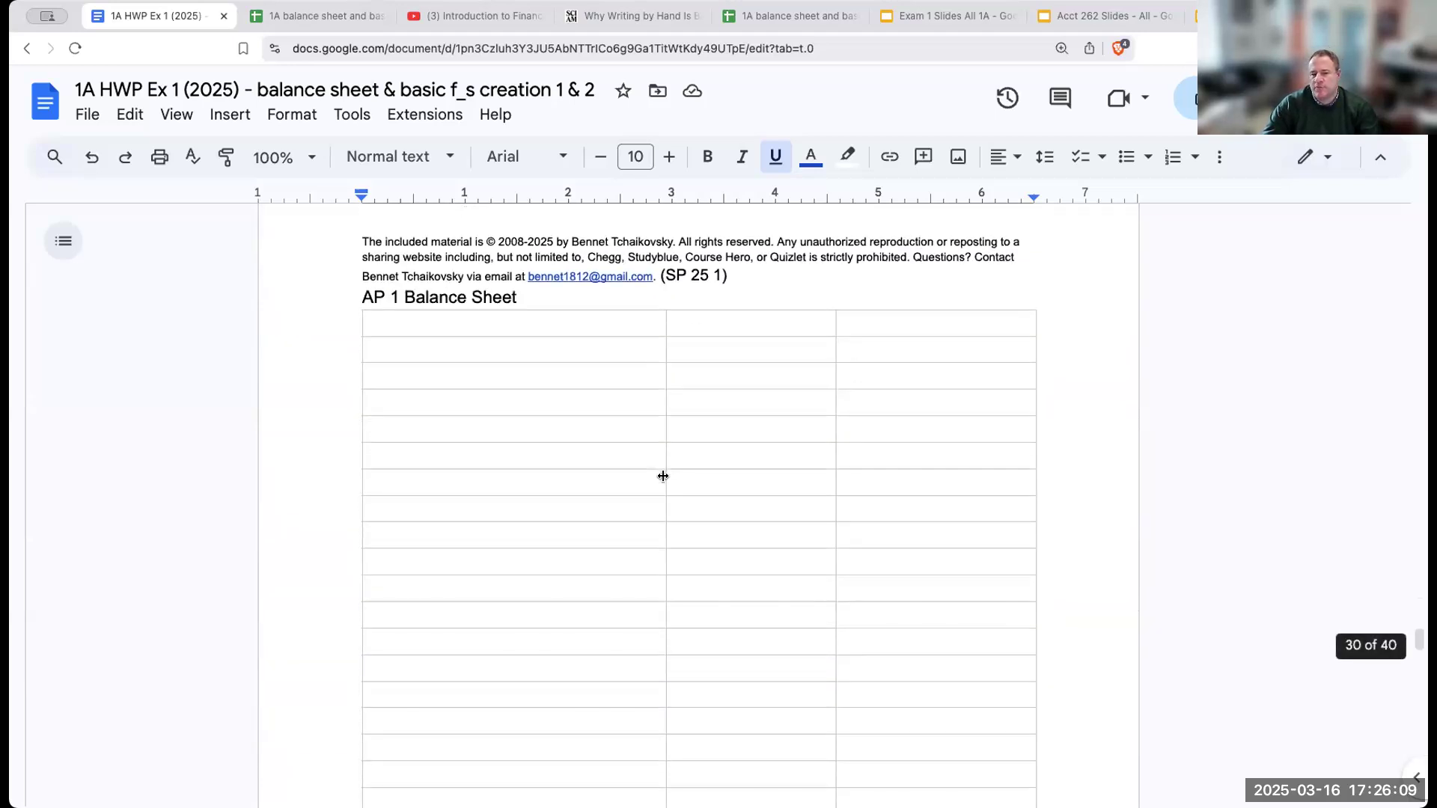
{"action": "scroll", "coordinate": [663, 475], "scroll_direction": "down", "scroll_amount": 1}
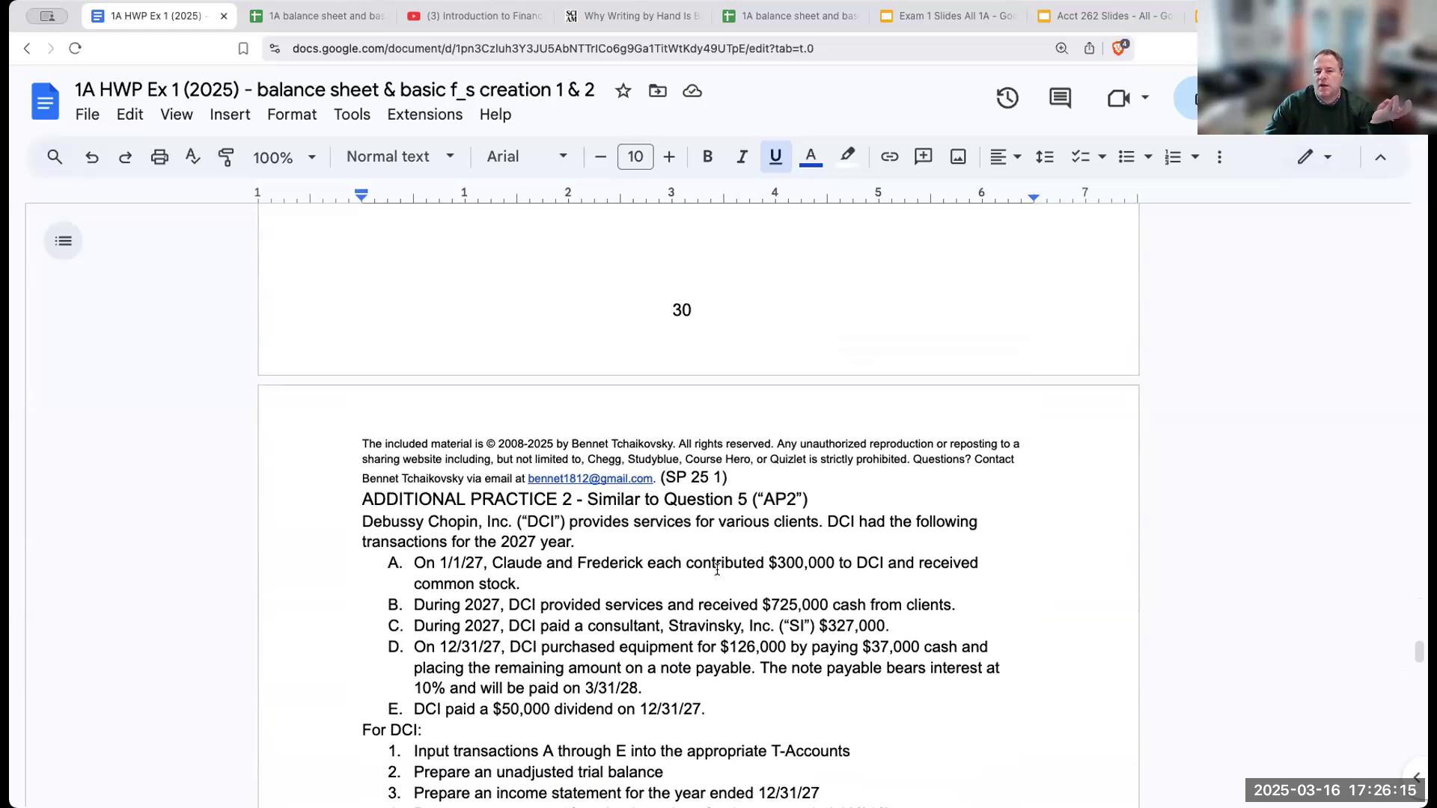
{"action": "scroll", "coordinate": [717, 569], "scroll_direction": "down", "scroll_amount": 8}
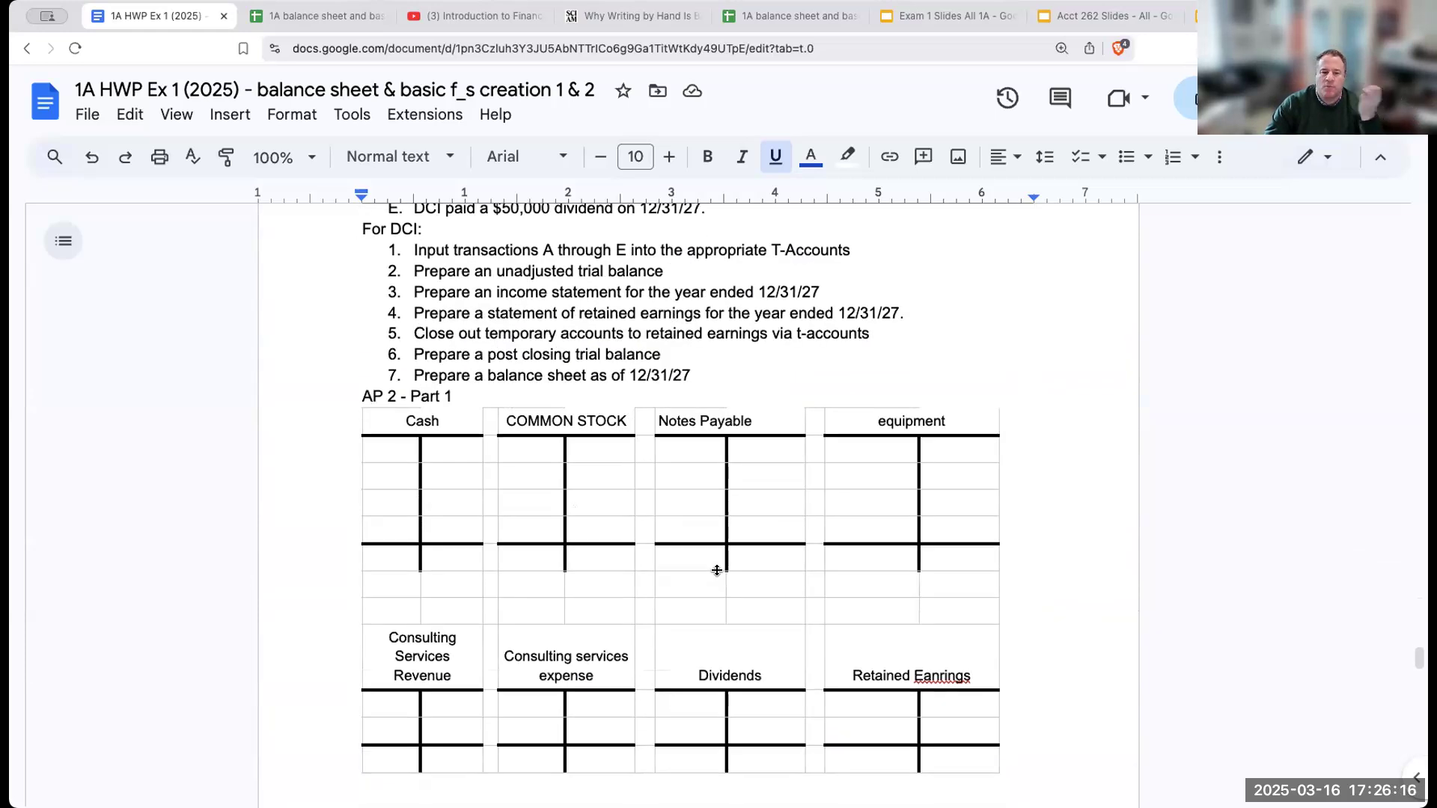
Review the AP 2 and AP 3 solution sheets in the spreadsheet.
{"action": "left_click", "coordinate": [315, 16]}
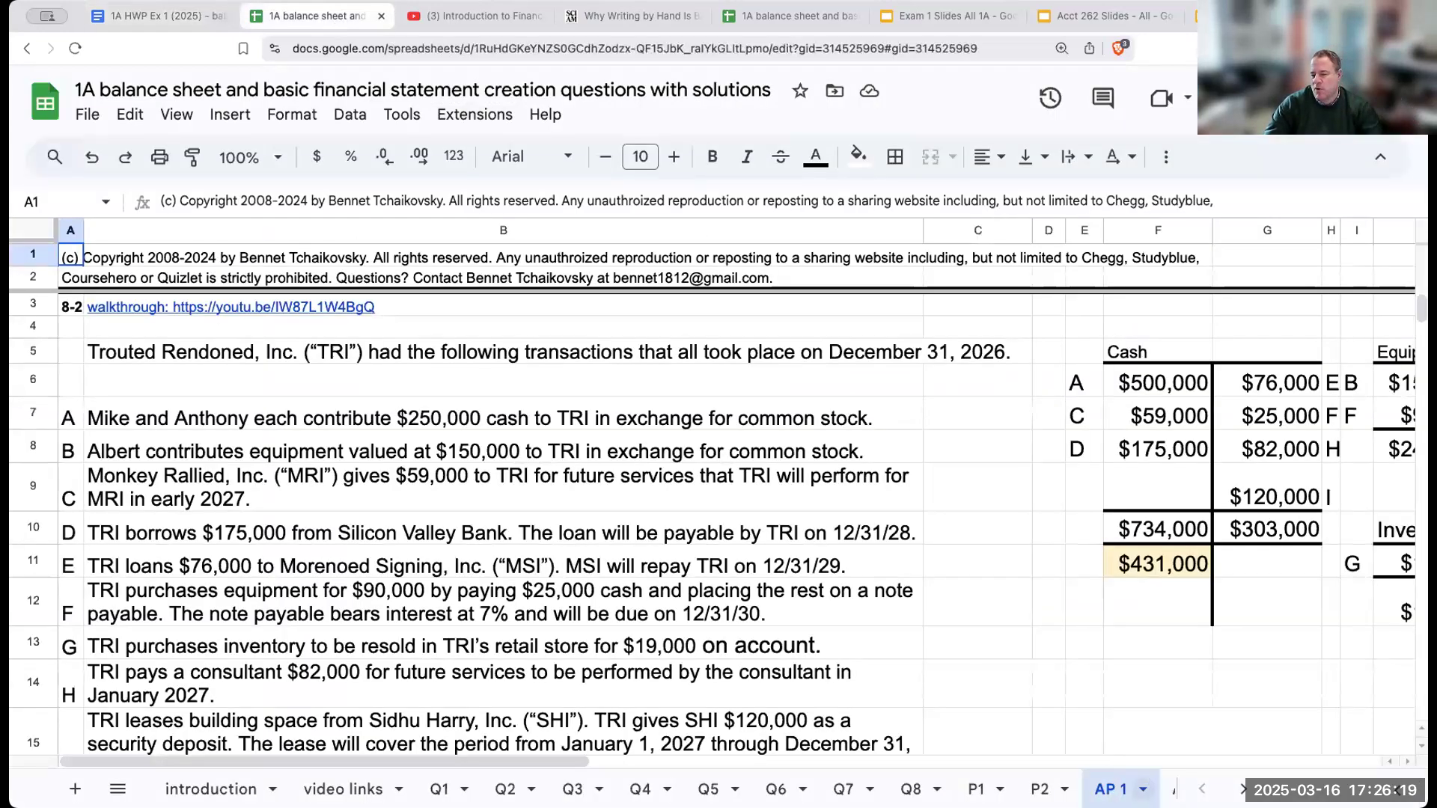
{"action": "left_click", "coordinate": [1231, 787]}
{"action": "left_click", "coordinate": [1041, 784]}
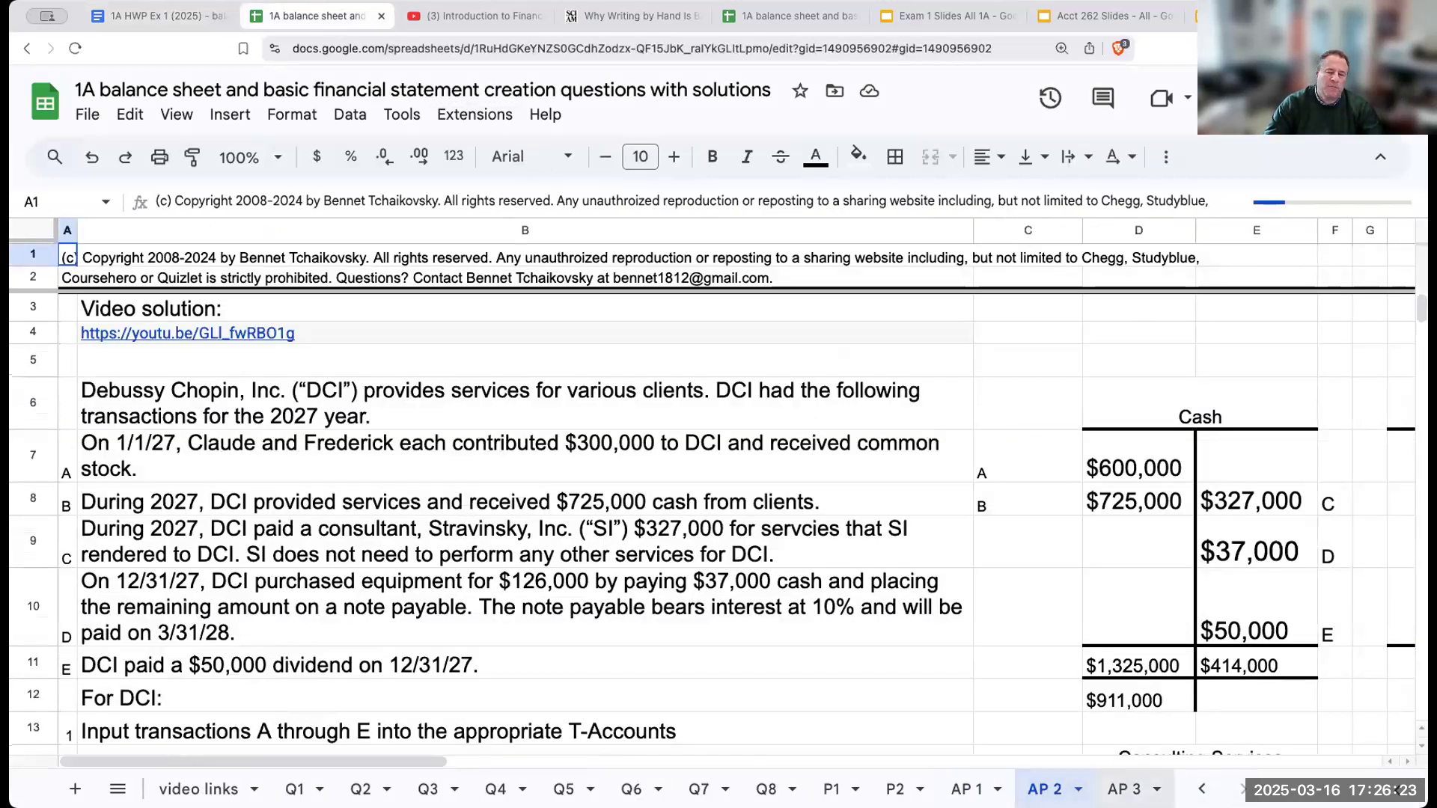
{"action": "key", "text": "ctrl+shift+Page_Down"}
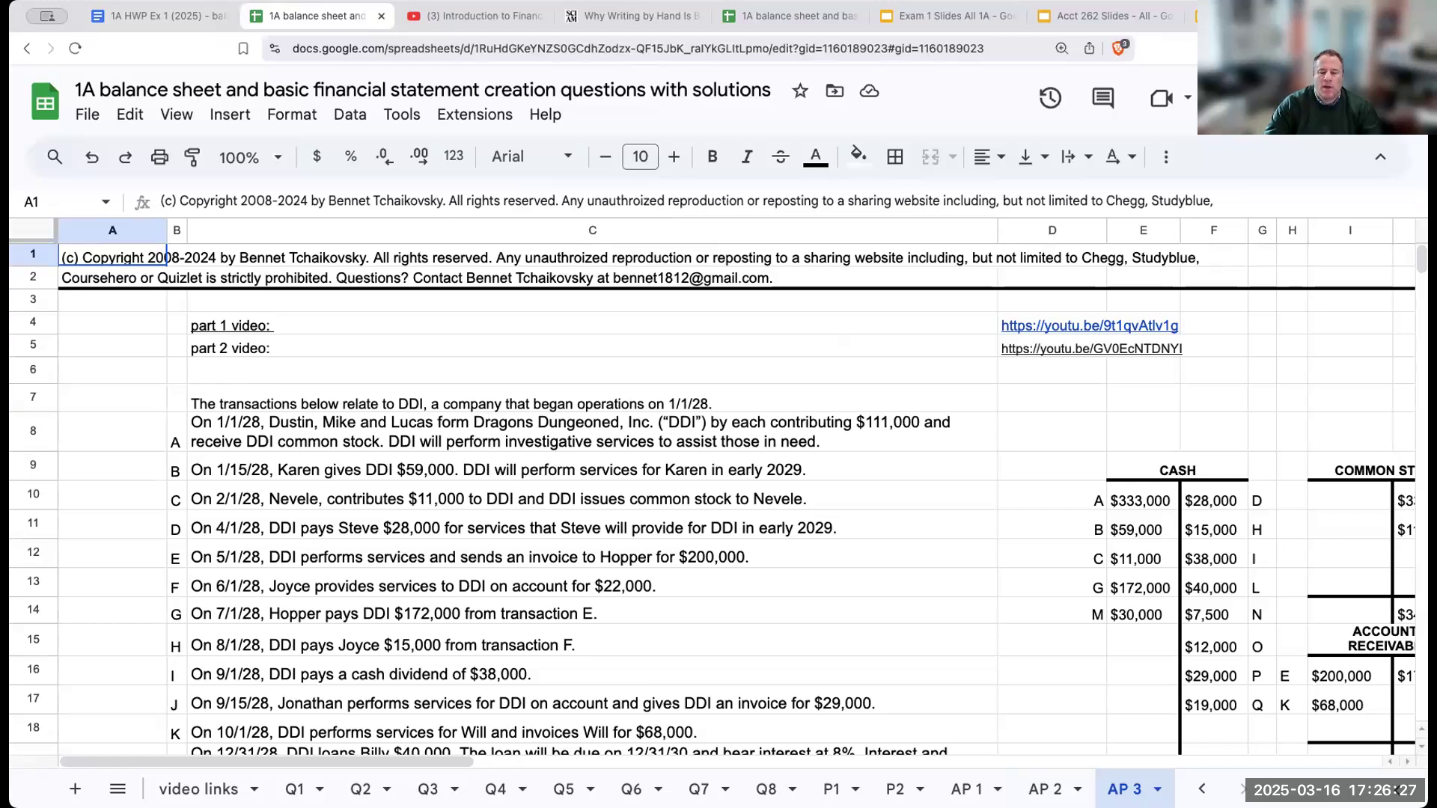
{"action": "scroll", "coordinate": [928, 714], "scroll_direction": "down", "scroll_amount": 1}
{"action": "scroll", "coordinate": [929, 715], "scroll_direction": "up", "scroll_amount": 1}
On the video links sheet, follow the playlab AI application link in cell D4.
{"action": "left_click", "coordinate": [1202, 789]}
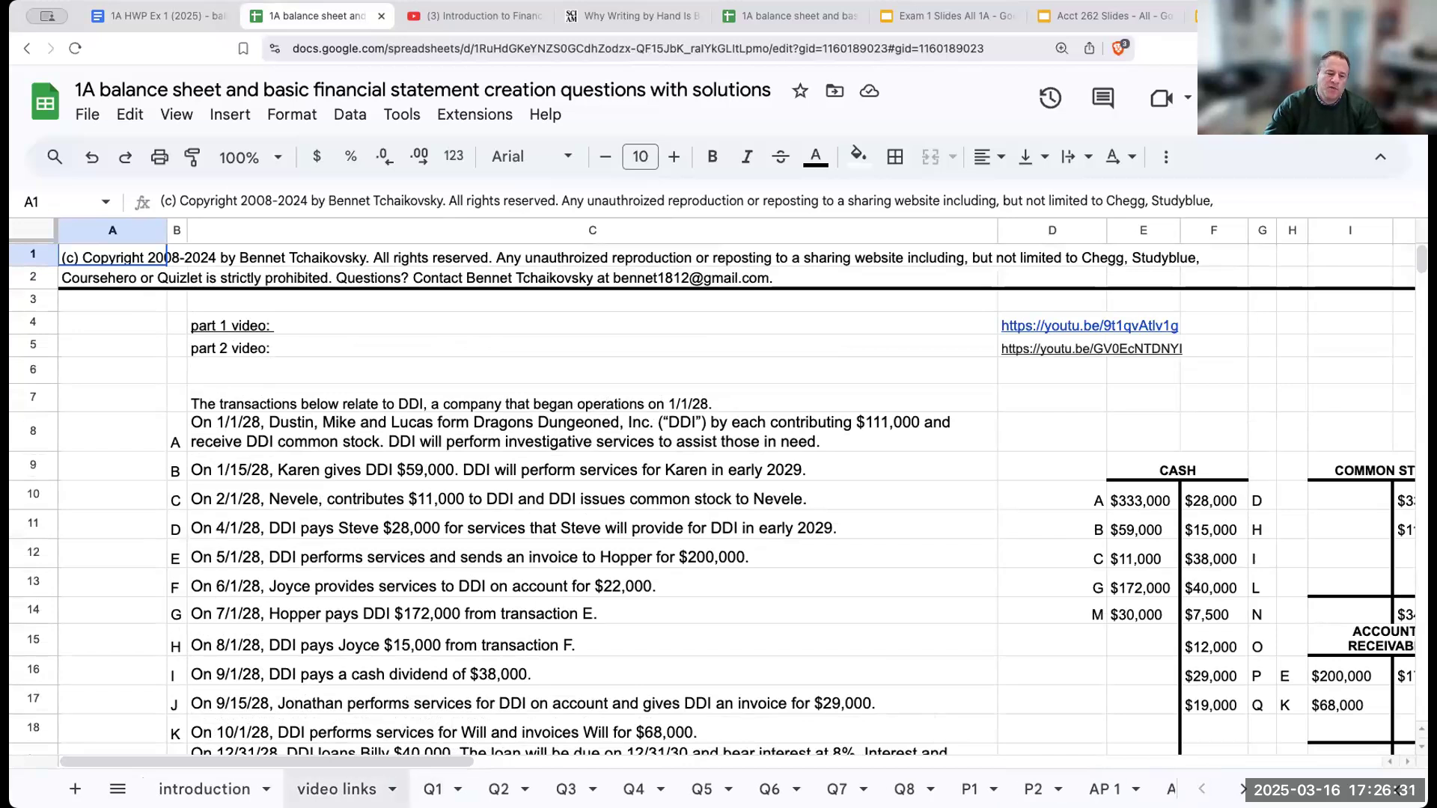
{"action": "left_click", "coordinate": [337, 789]}
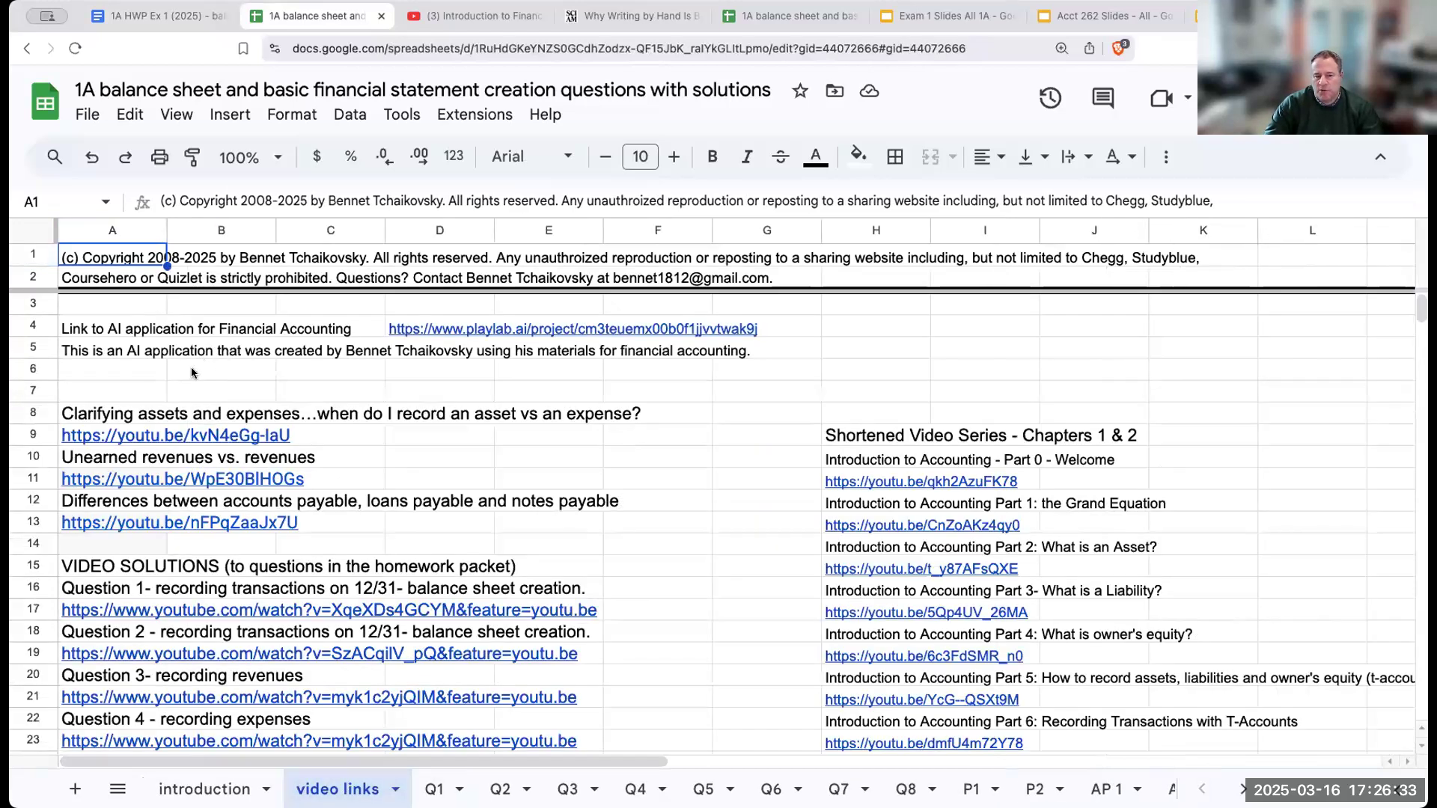
{"action": "left_click", "coordinate": [120, 387]}
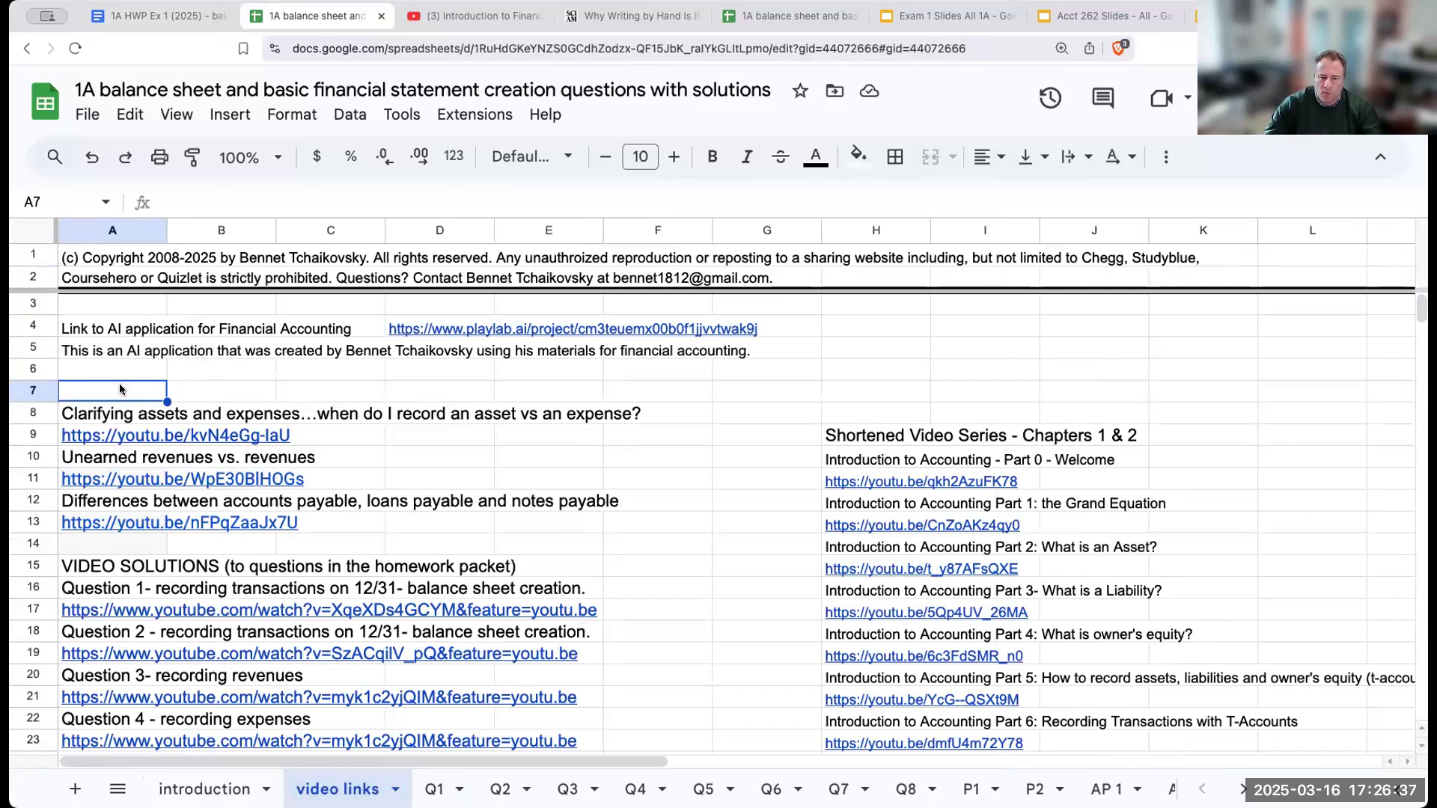
{"action": "left_click", "coordinate": [118, 327]}
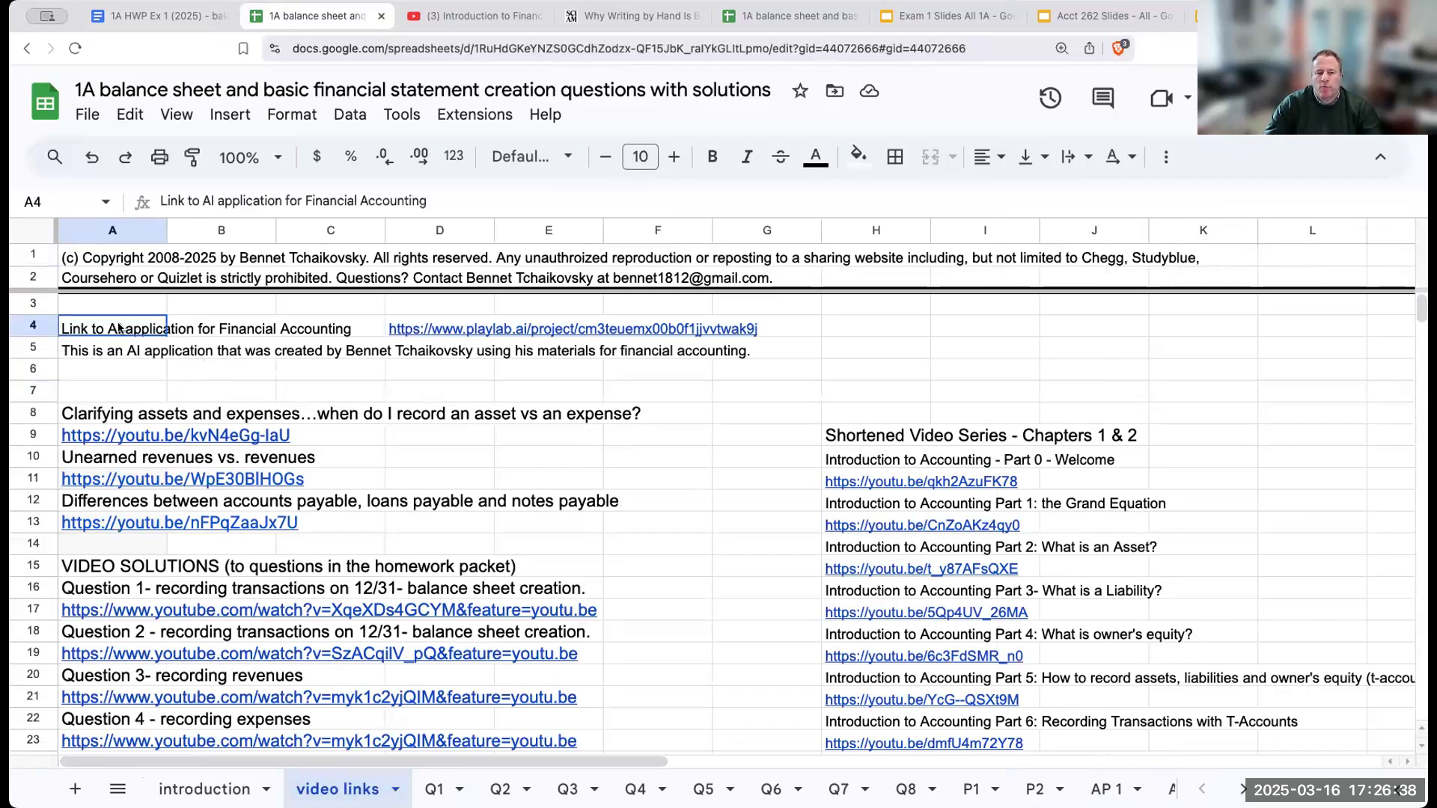
{"action": "left_click", "coordinate": [442, 331]}
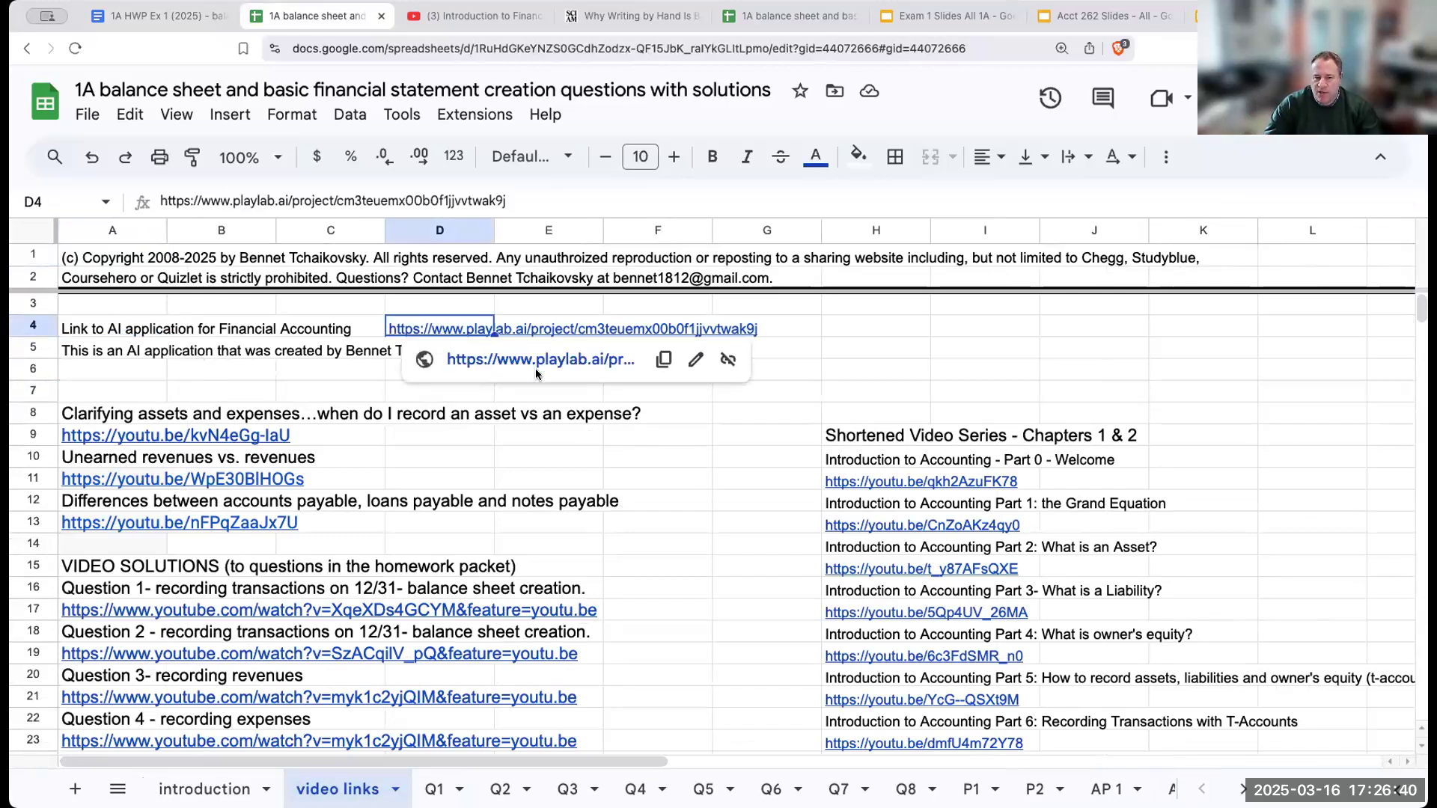
{"action": "left_click", "coordinate": [493, 362]}
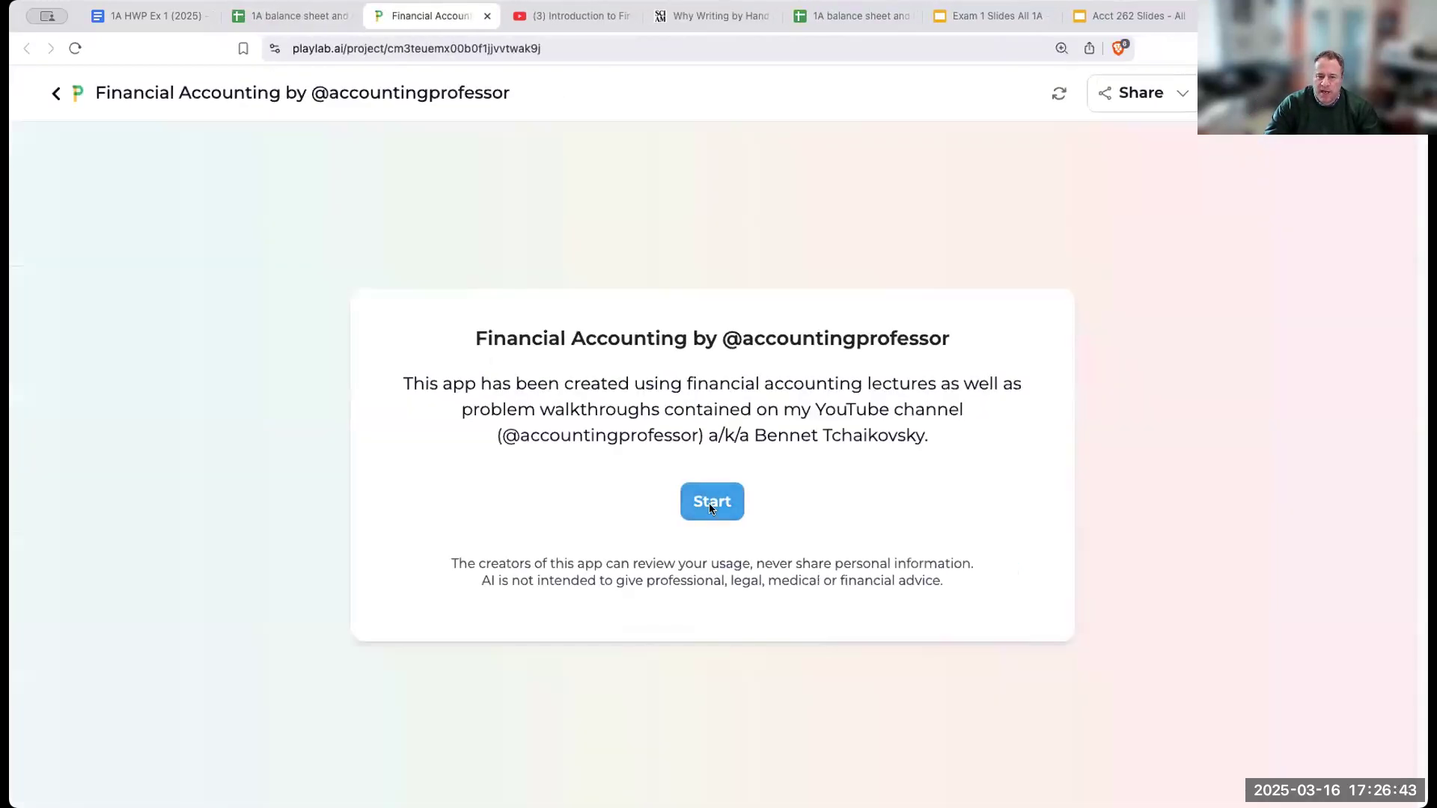
Start the Financial Accounting tutor chat, confirm with 'yes', and ask 'what is unearned revenue'.
{"action": "left_click", "coordinate": [709, 508]}
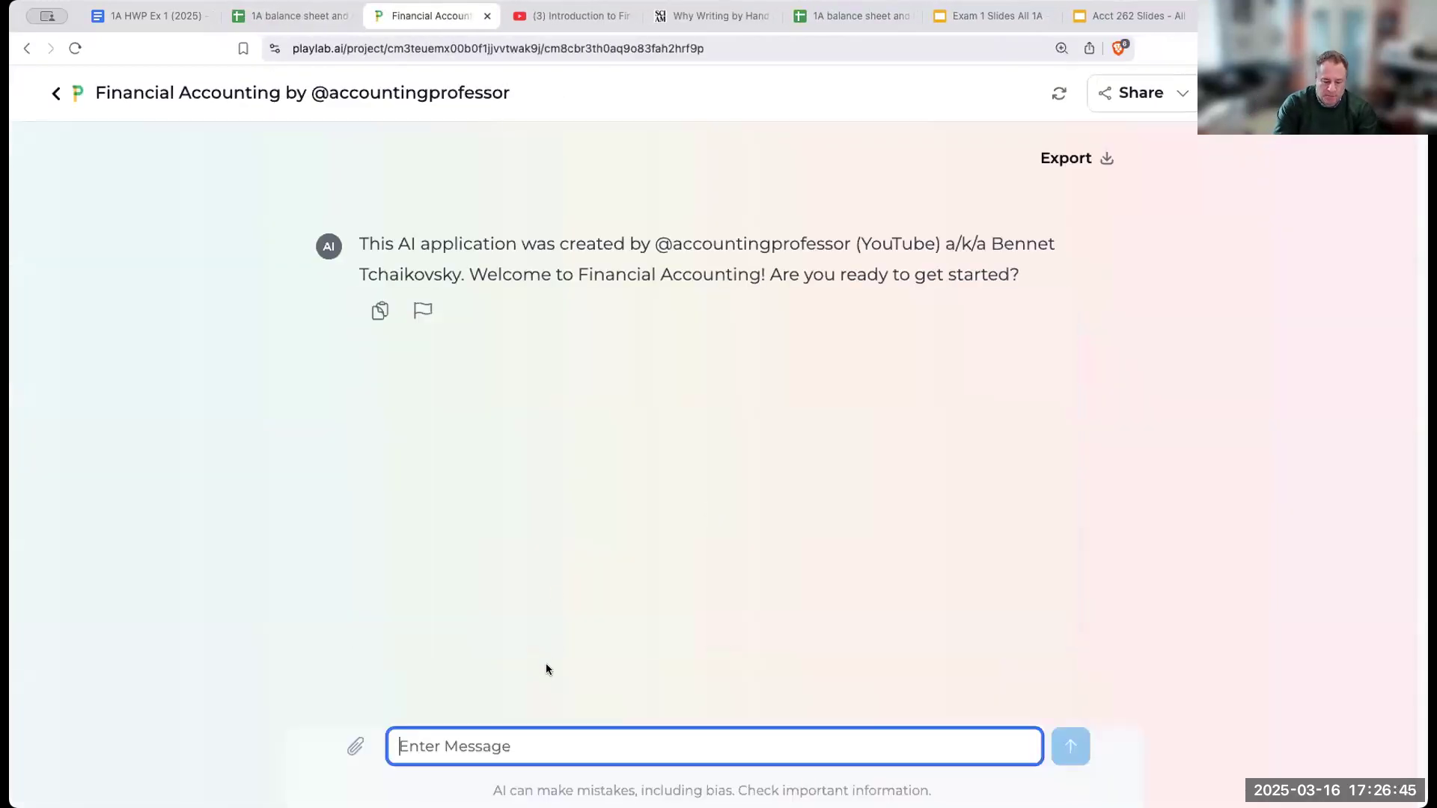
{"action": "type", "text": "yes"}
{"action": "key", "text": "Return"}
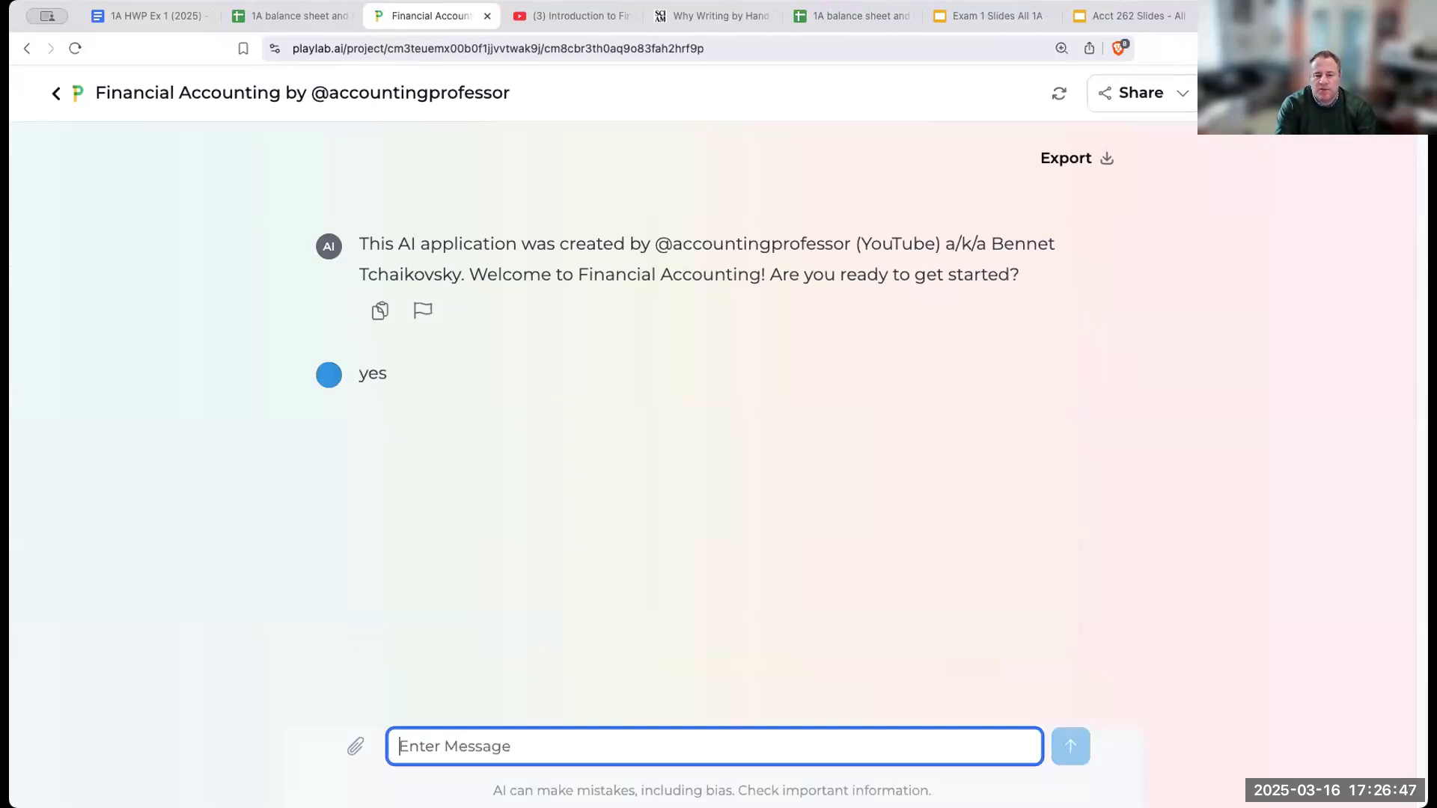
{"action": "type", "text": "what is unearne"}
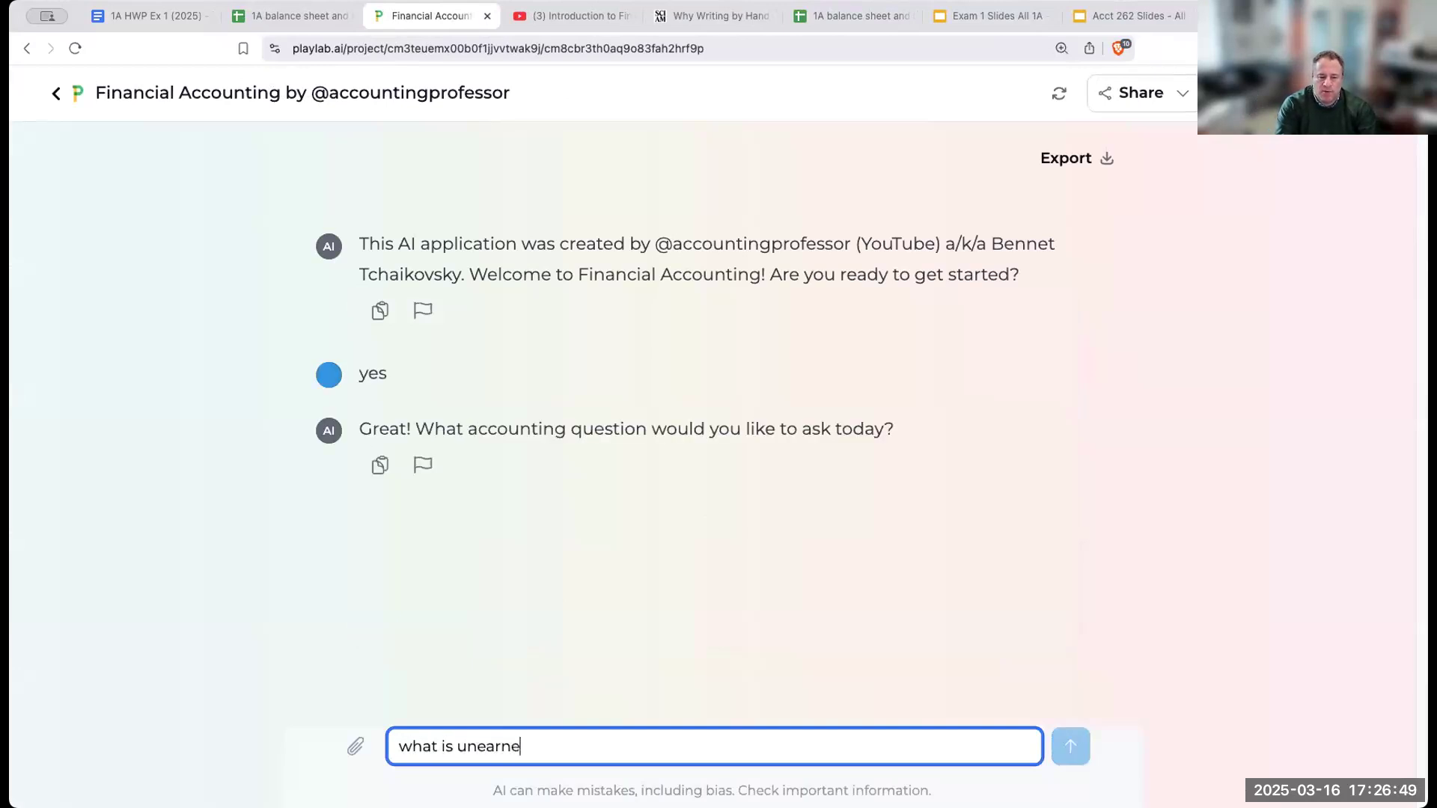
{"action": "type", "text": "d revenue"}
{"action": "key", "text": "Return"}
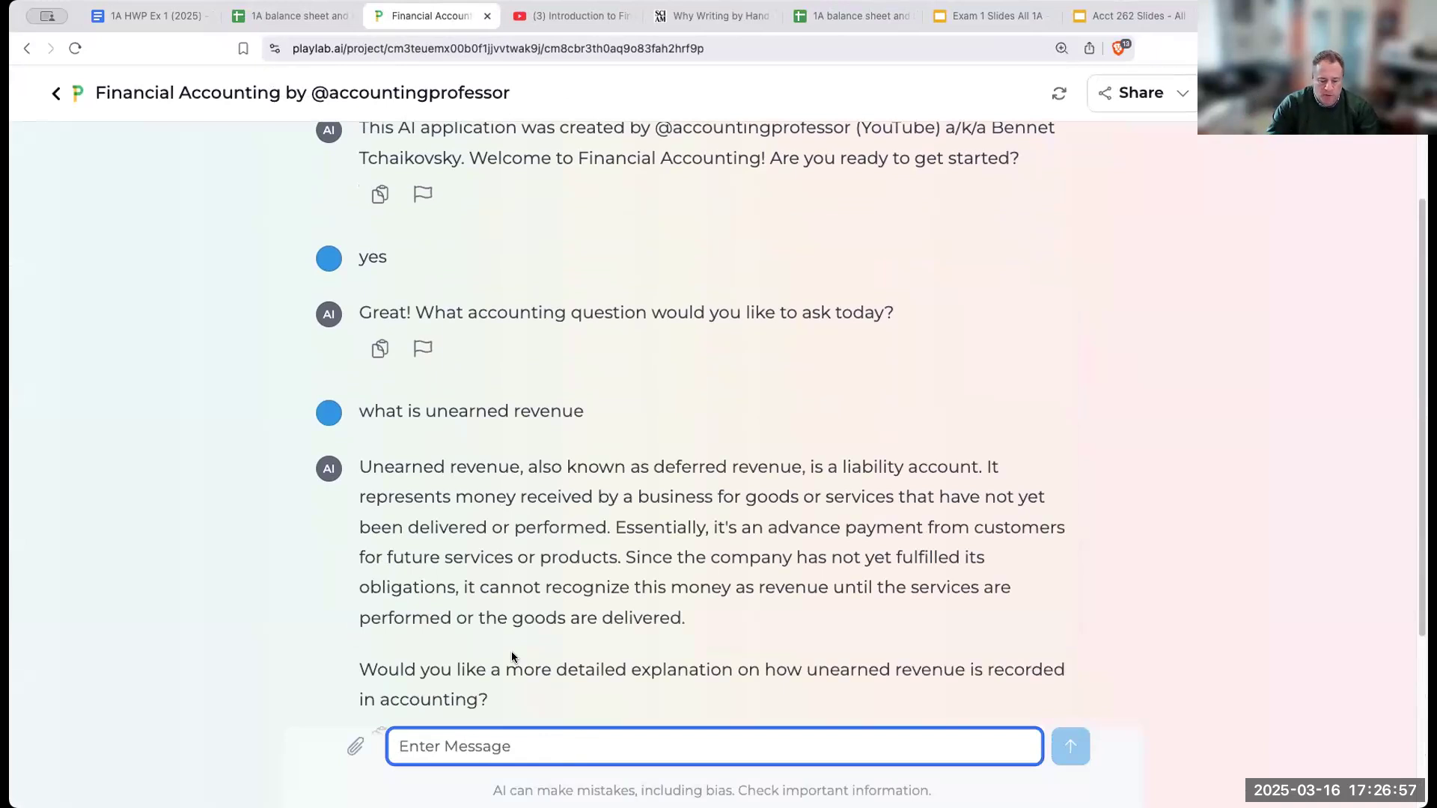
Reply 'yes' for the detailed explanation and read through its $10,000 journal entries.
{"action": "type", "text": "yes"}
{"action": "key", "text": "Return"}
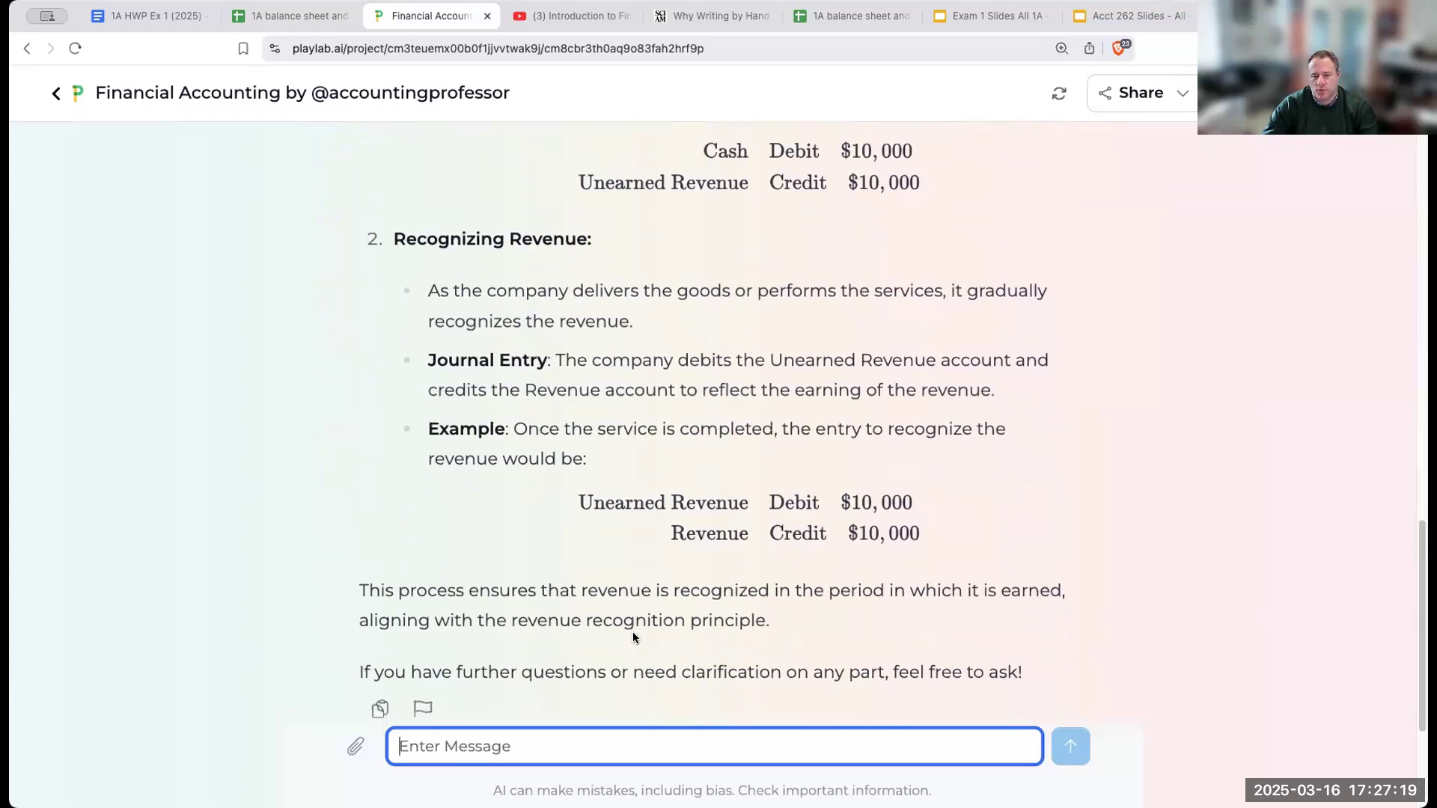
{"action": "scroll", "coordinate": [633, 637], "scroll_direction": "down", "scroll_amount": 3}
{"action": "scroll", "coordinate": [633, 633], "scroll_direction": "up", "scroll_amount": 8}
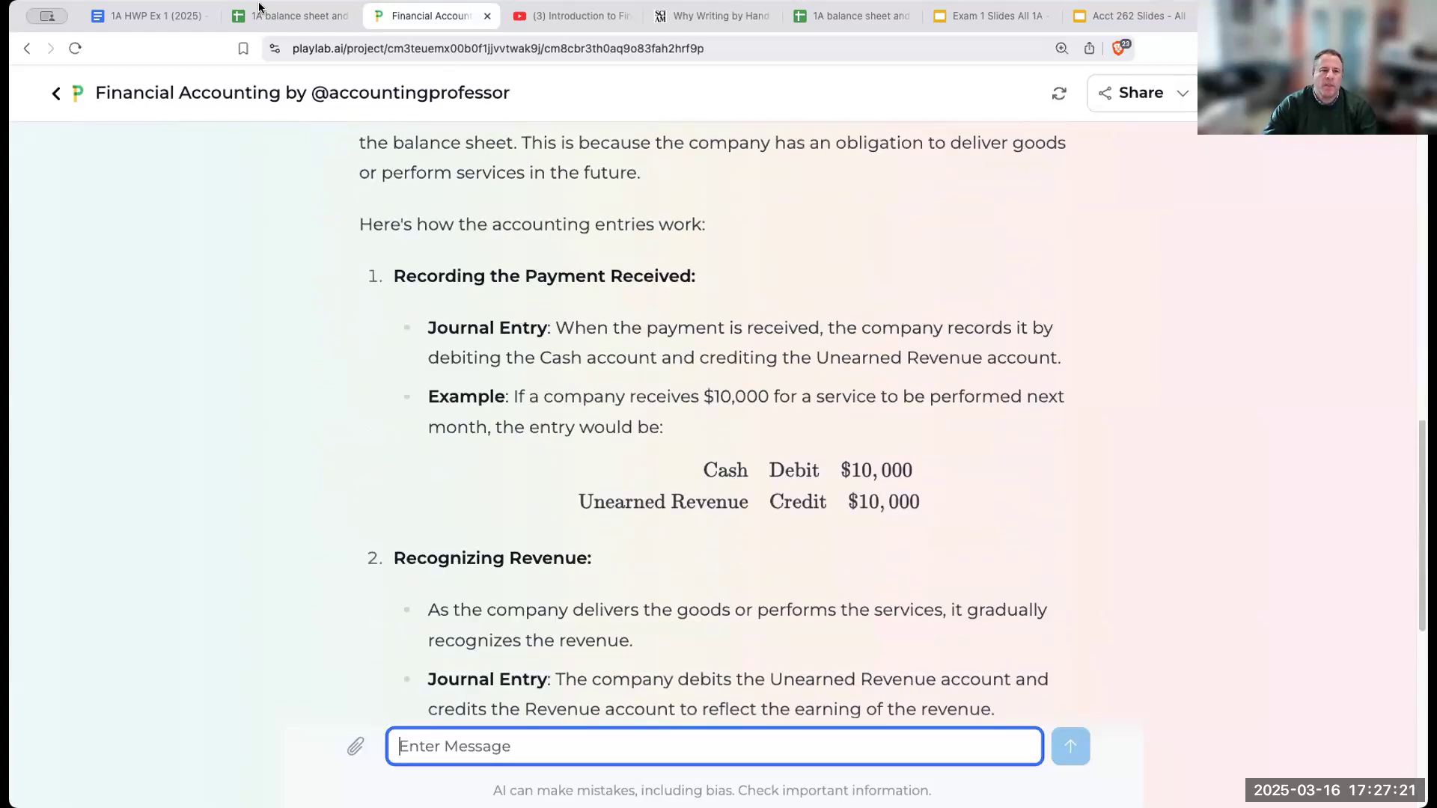
Return to the solutions spreadsheet and scroll through the video links sheet.
{"action": "left_click", "coordinate": [267, 11]}
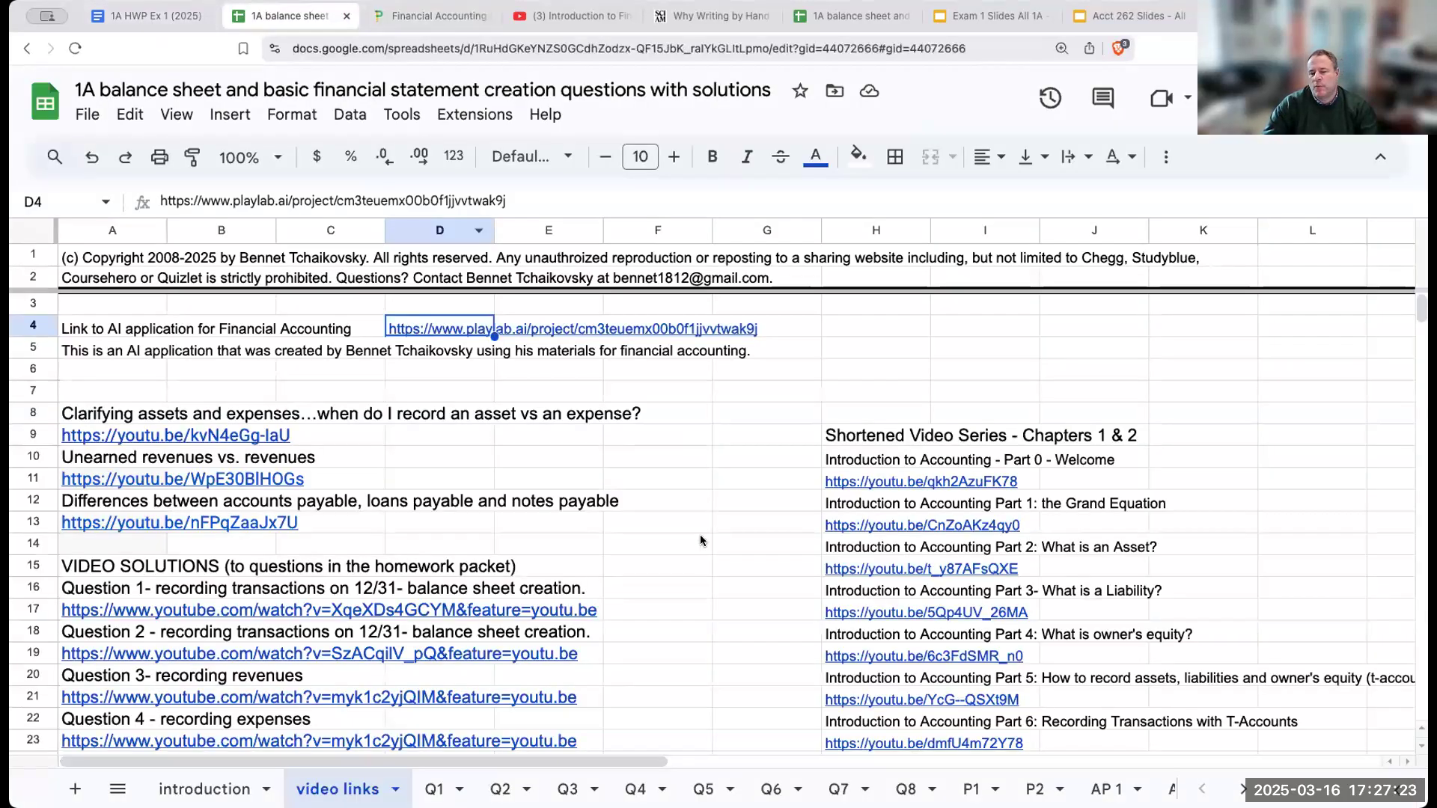
{"action": "scroll", "coordinate": [696, 554], "scroll_direction": "up", "scroll_amount": 3}
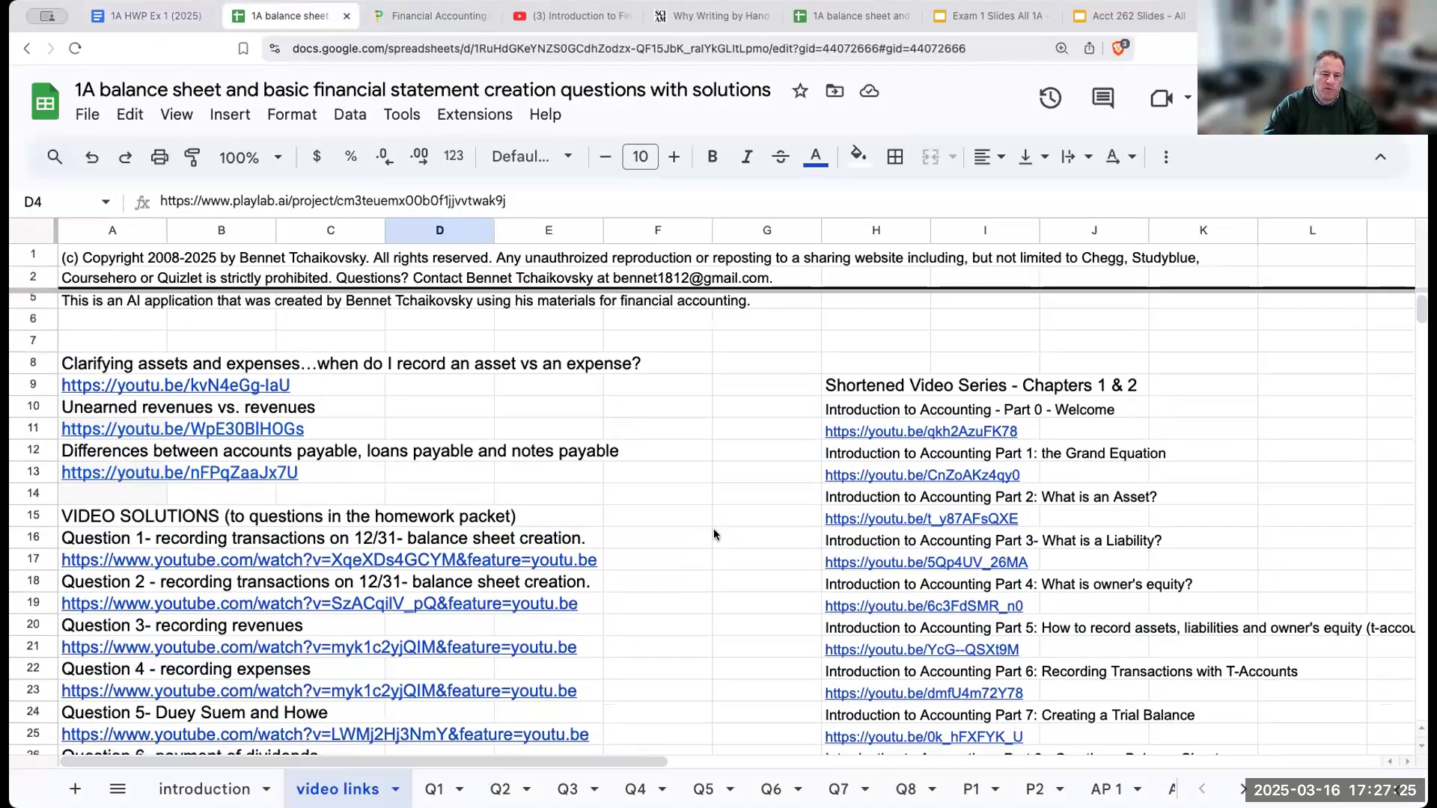
{"action": "scroll", "coordinate": [472, 529], "scroll_direction": "down", "scroll_amount": 5}
{"action": "scroll", "coordinate": [469, 527], "scroll_direction": "up", "scroll_amount": 7}
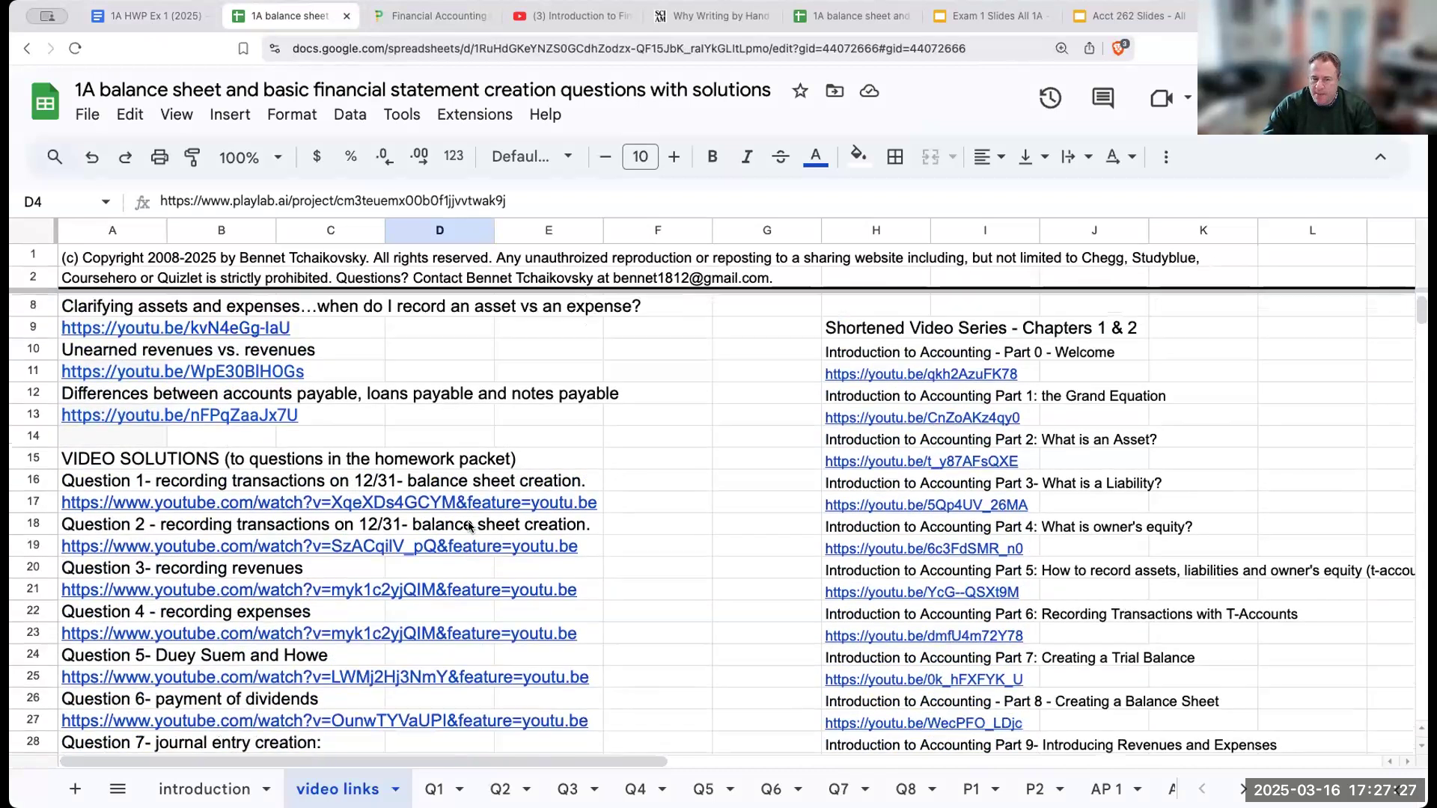
{"action": "scroll", "coordinate": [284, 627], "scroll_direction": "down", "scroll_amount": 5}
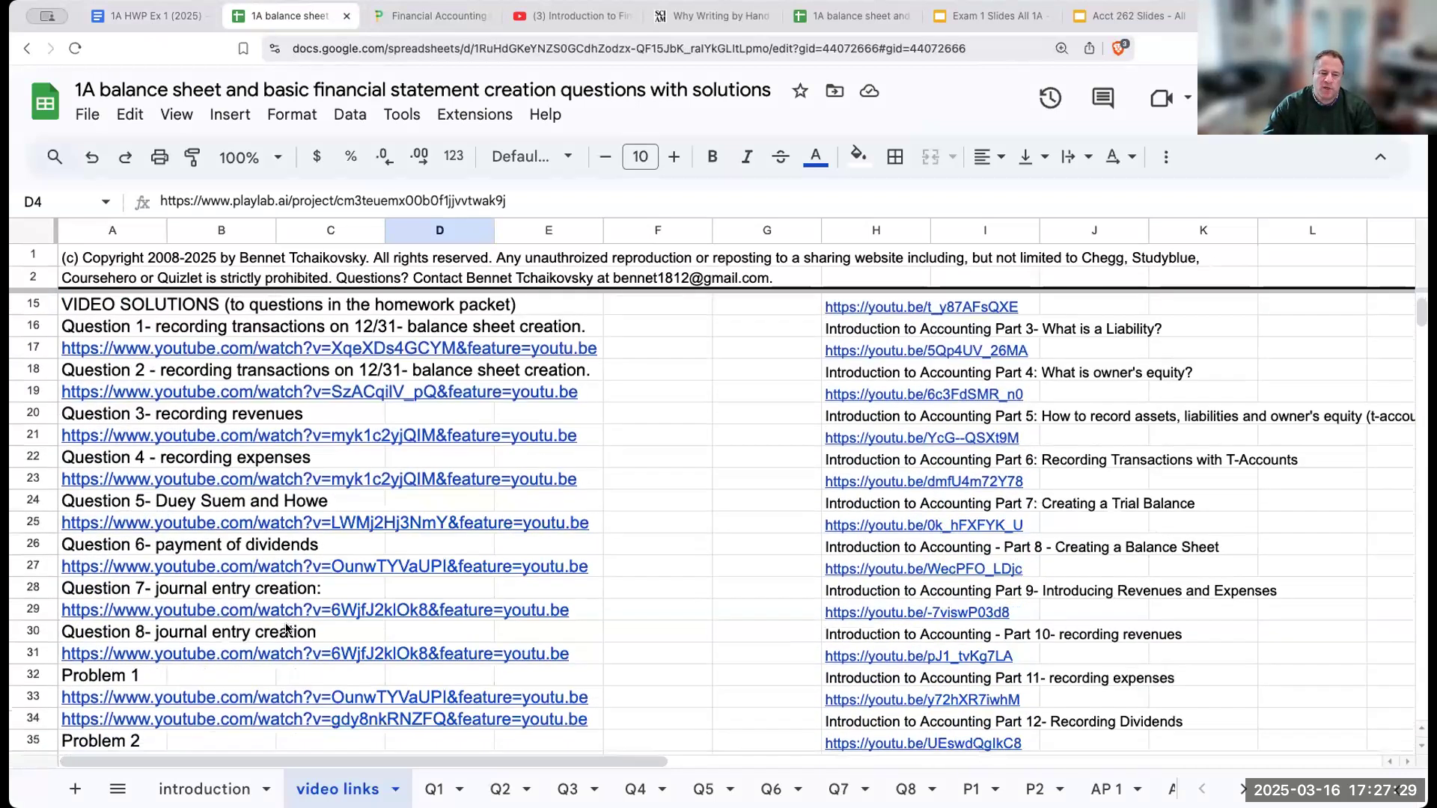
{"action": "scroll", "coordinate": [285, 627], "scroll_direction": "up", "scroll_amount": 5}
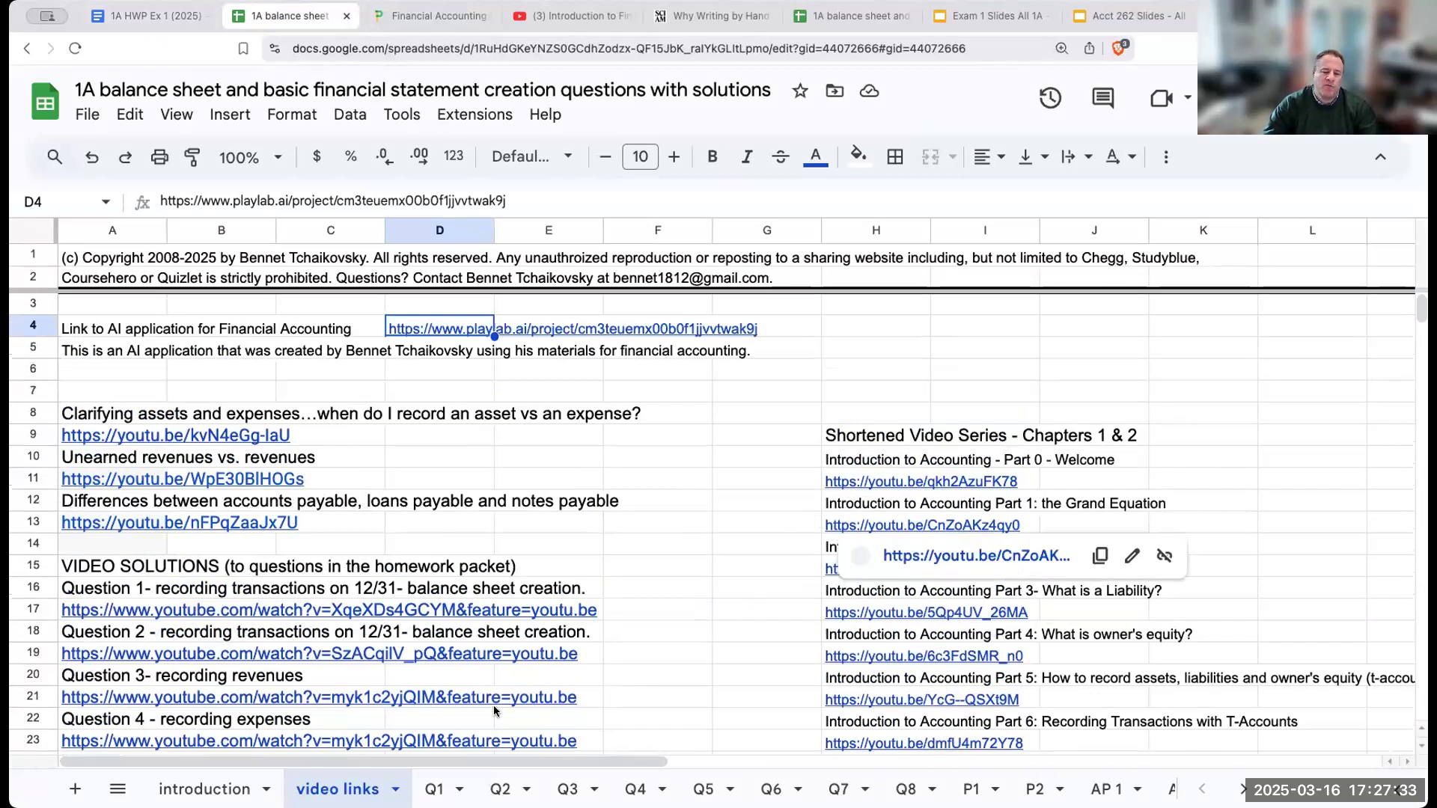
Open the Part 0 welcome video from the Shortened Video Series, close it, and review the list.
{"action": "left_click", "coordinate": [792, 469]}
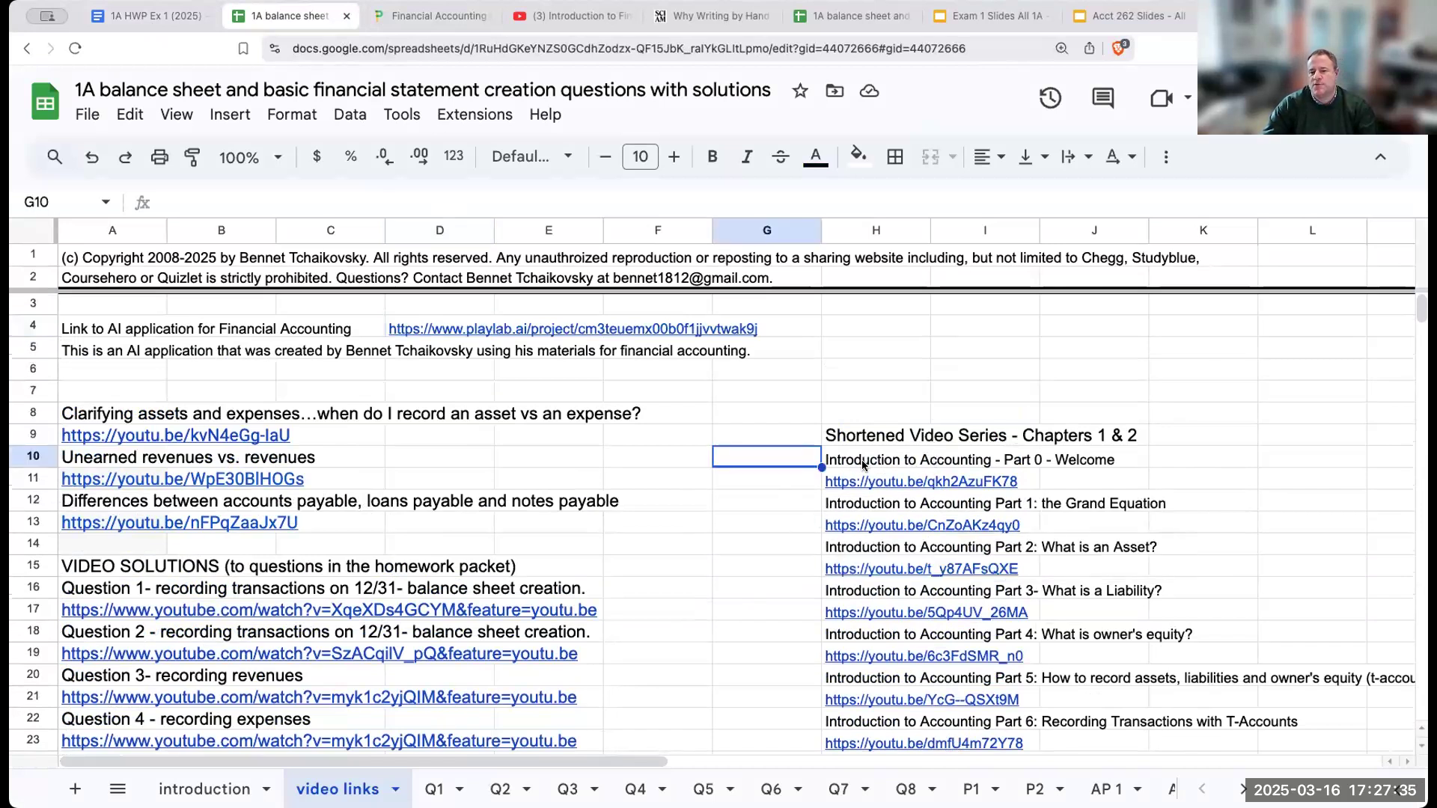
{"action": "left_click", "coordinate": [860, 460]}
{"action": "left_click", "coordinate": [855, 481]}
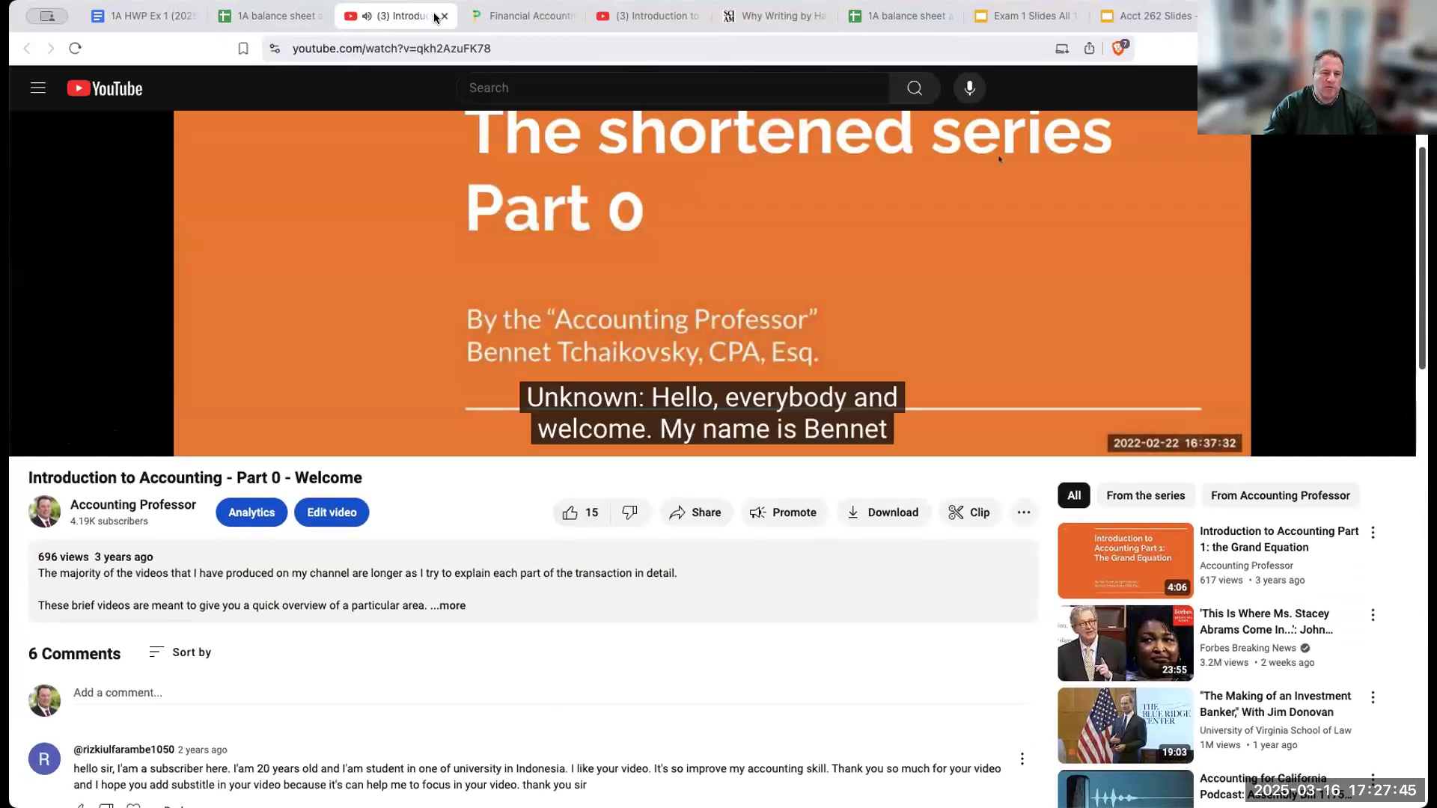
{"action": "left_click", "coordinate": [442, 15]}
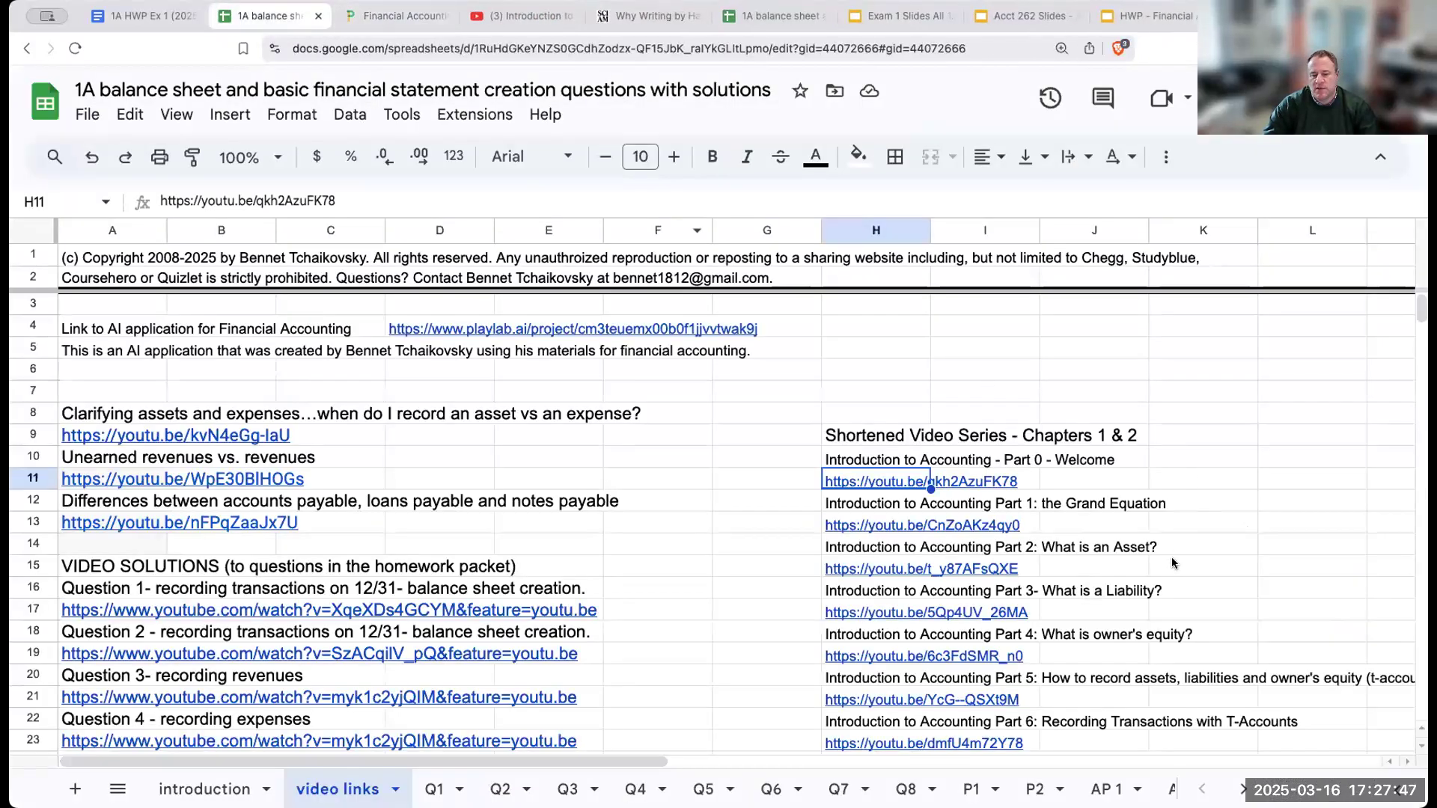
{"action": "scroll", "coordinate": [1165, 560], "scroll_direction": "down", "scroll_amount": 7}
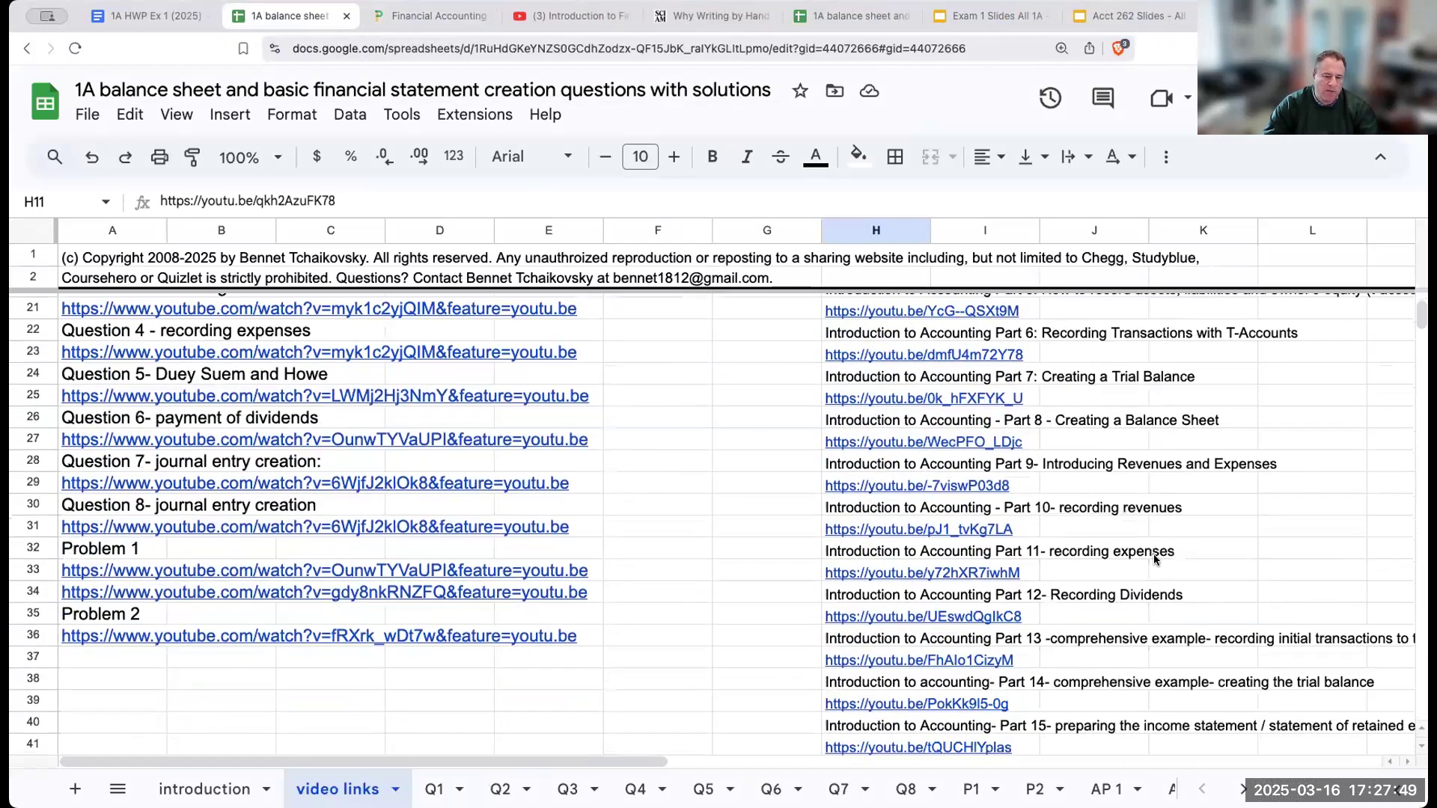
{"action": "scroll", "coordinate": [1151, 559], "scroll_direction": "down", "scroll_amount": 3}
{"action": "scroll", "coordinate": [1144, 543], "scroll_direction": "up", "scroll_amount": 9}
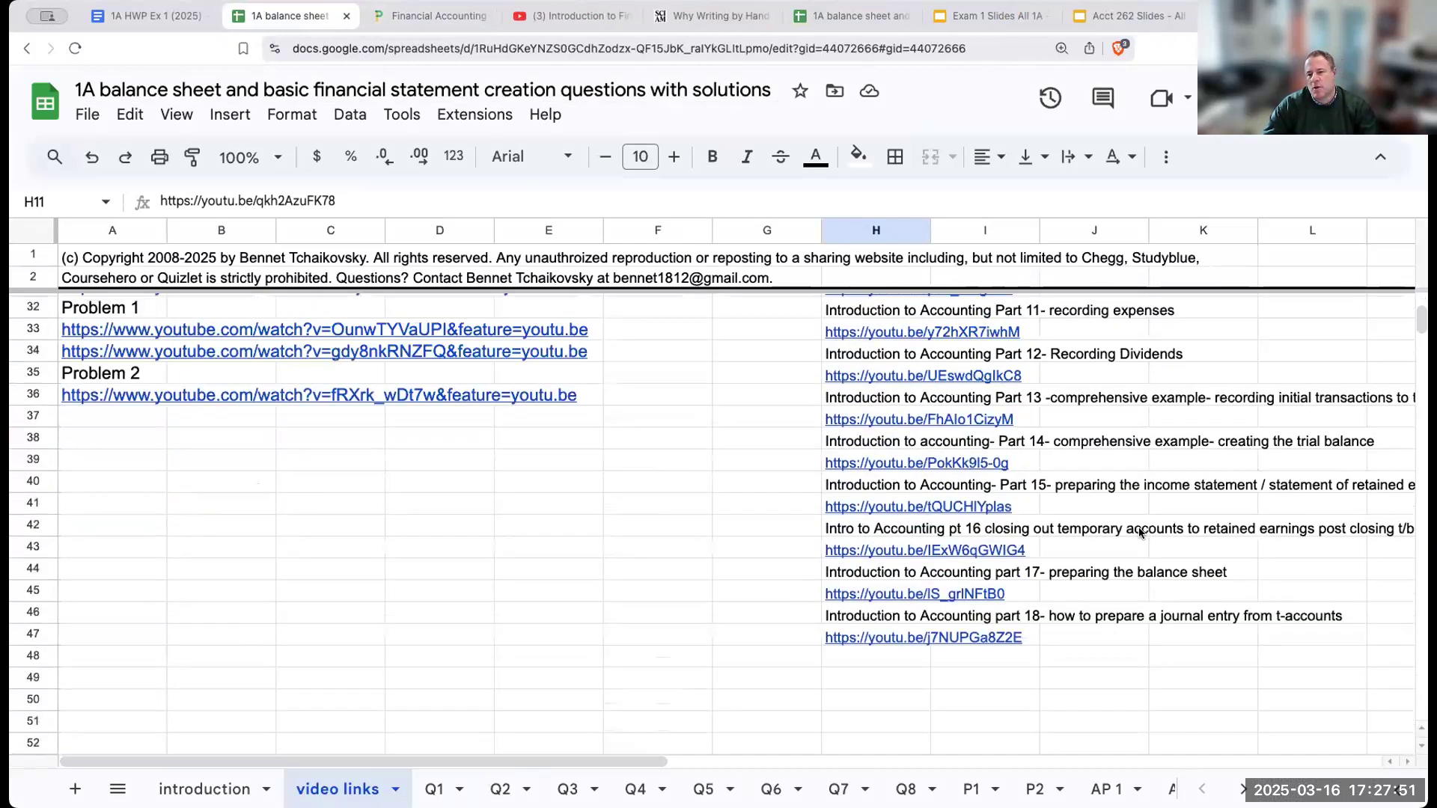
{"action": "scroll", "coordinate": [1140, 532], "scroll_direction": "up", "scroll_amount": 3}
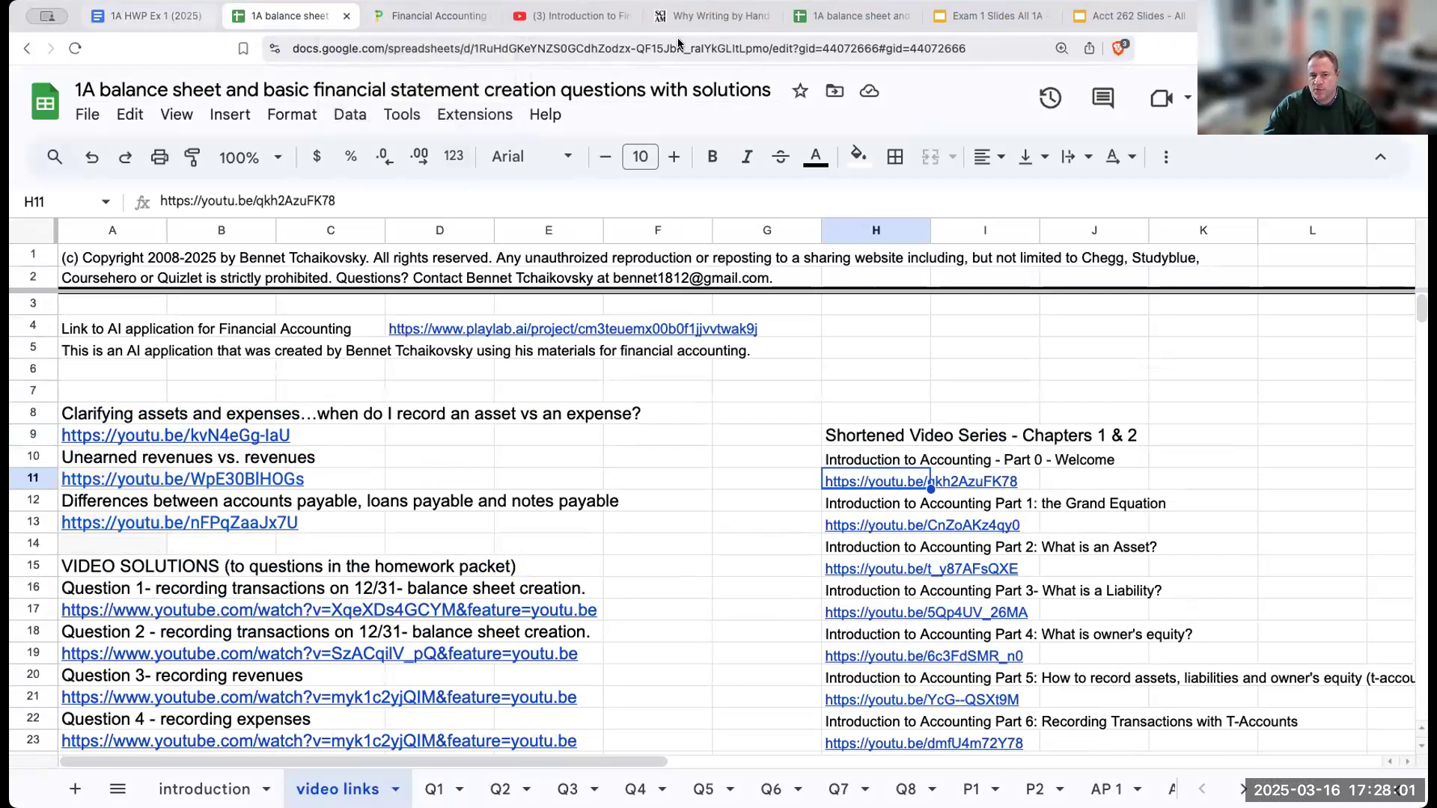
Close the Why Writing by Hand article and the duplicate 1A spreadsheet copy, returning to the original.
{"action": "left_click", "coordinate": [712, 16]}
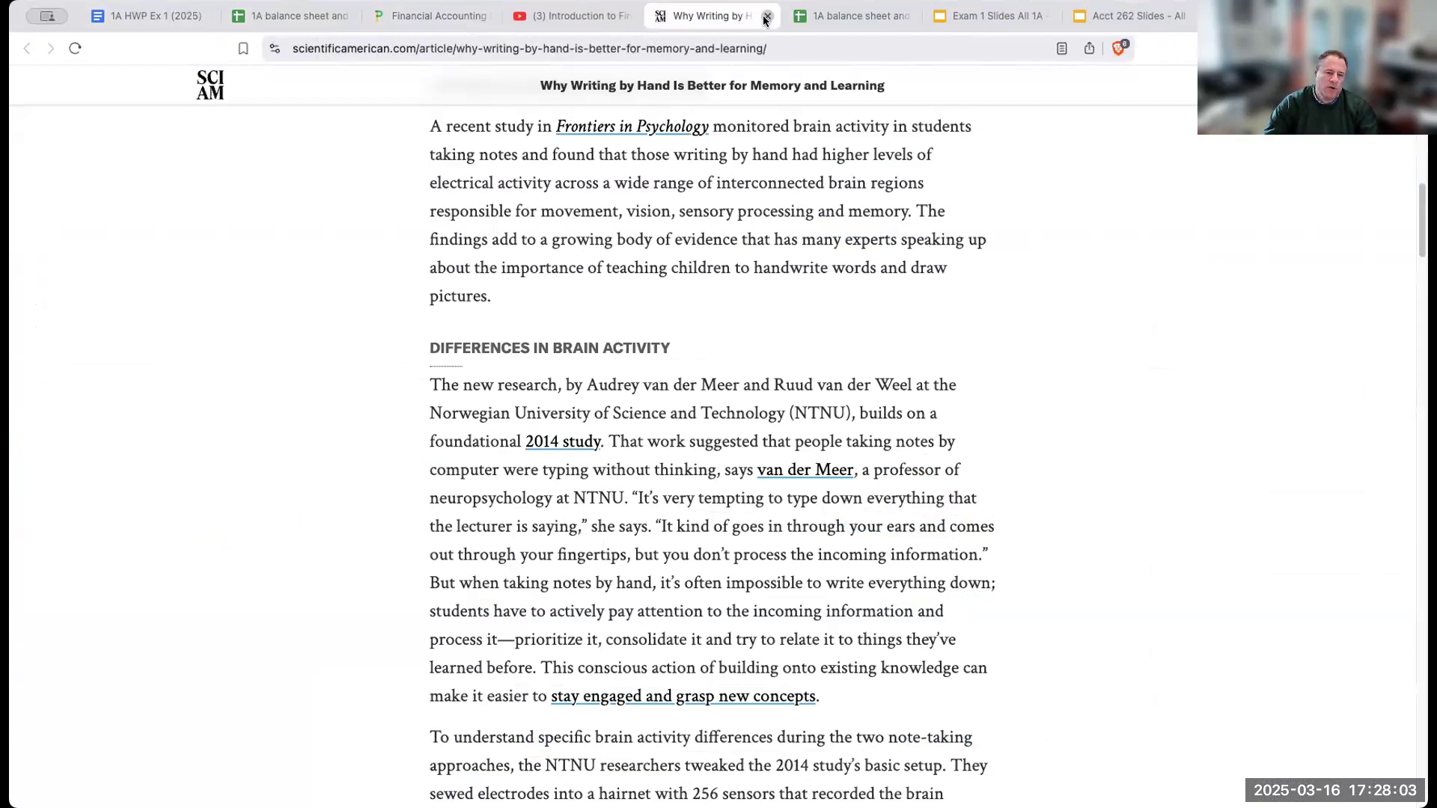
{"action": "left_click", "coordinate": [767, 16]}
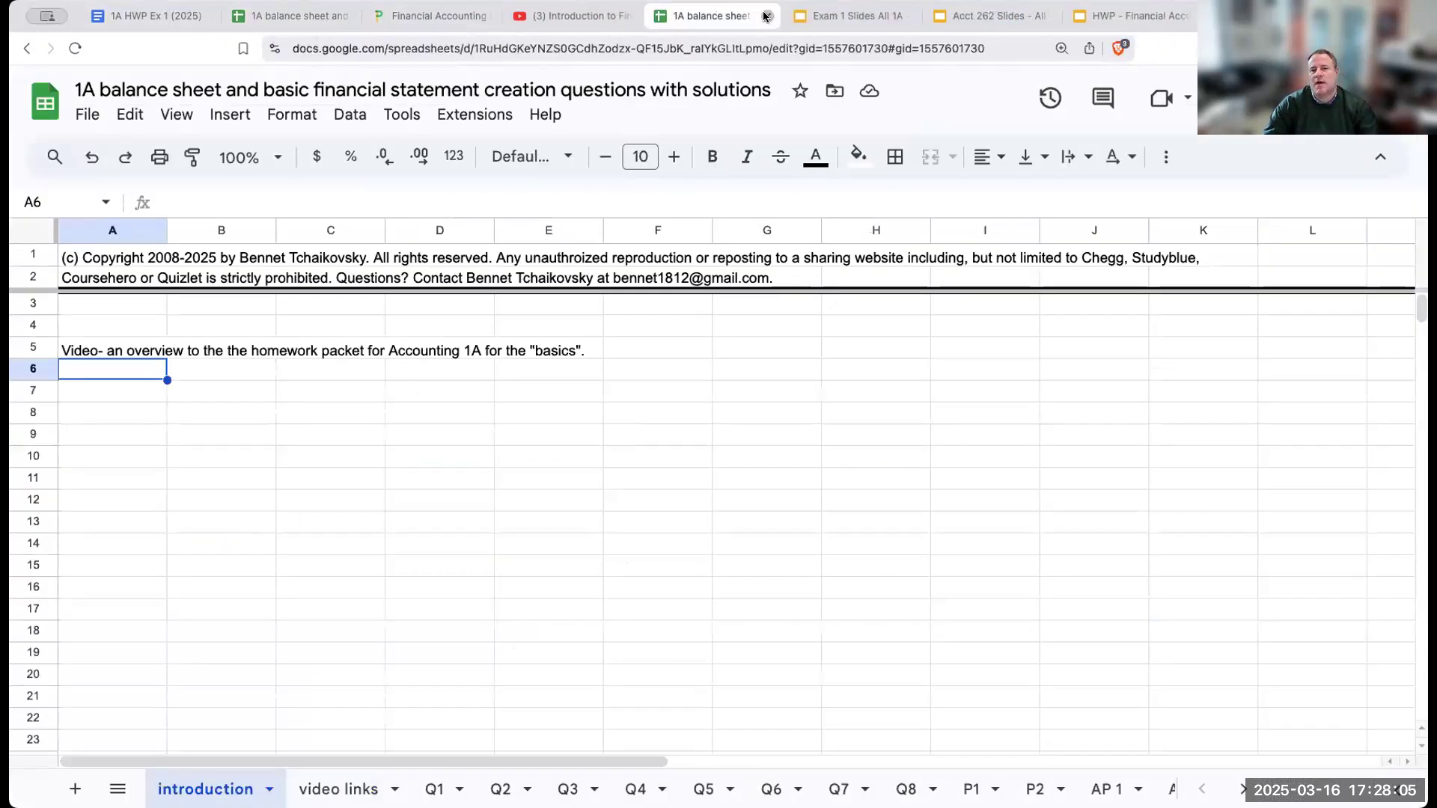
{"action": "left_click", "coordinate": [767, 16]}
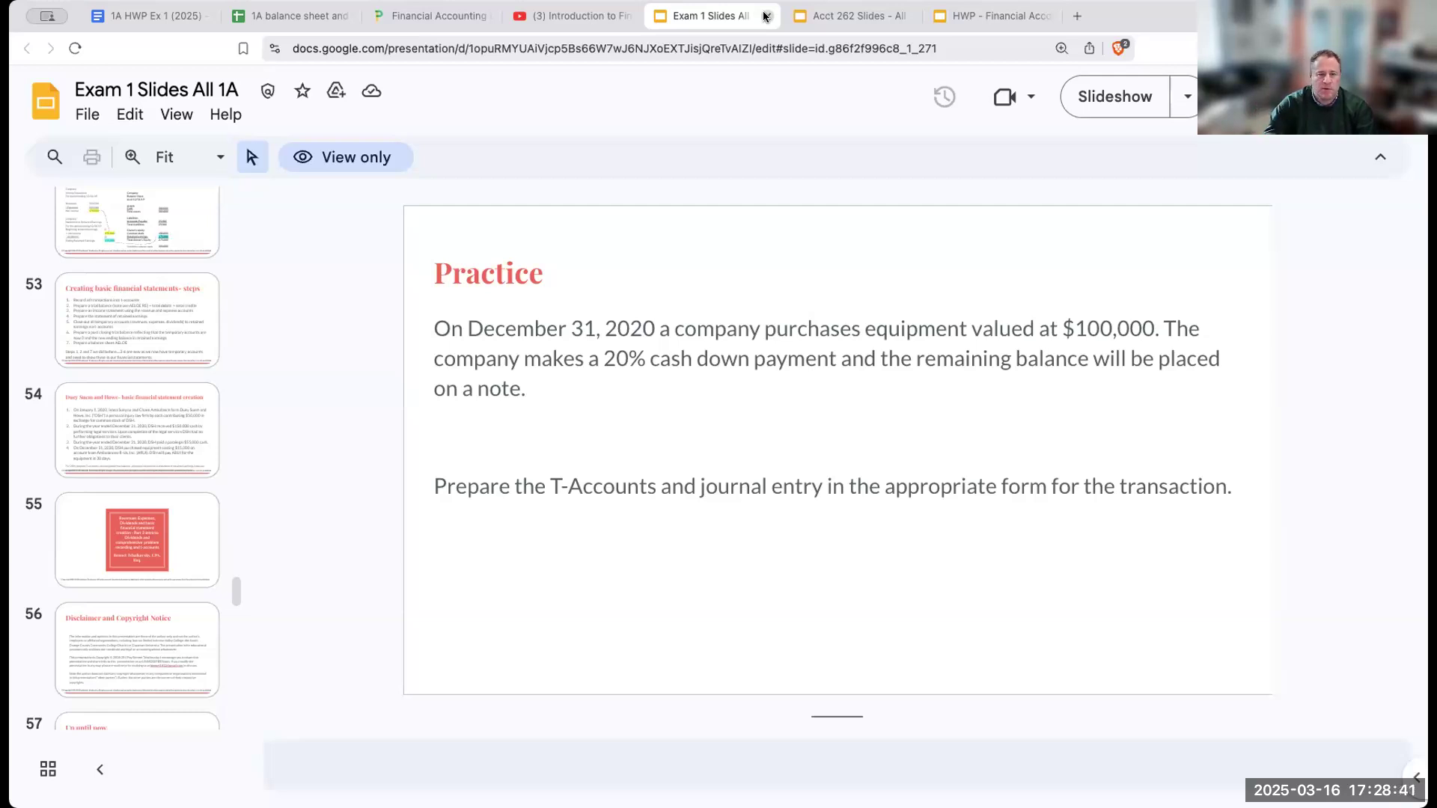
{"action": "left_click", "coordinate": [283, 15]}
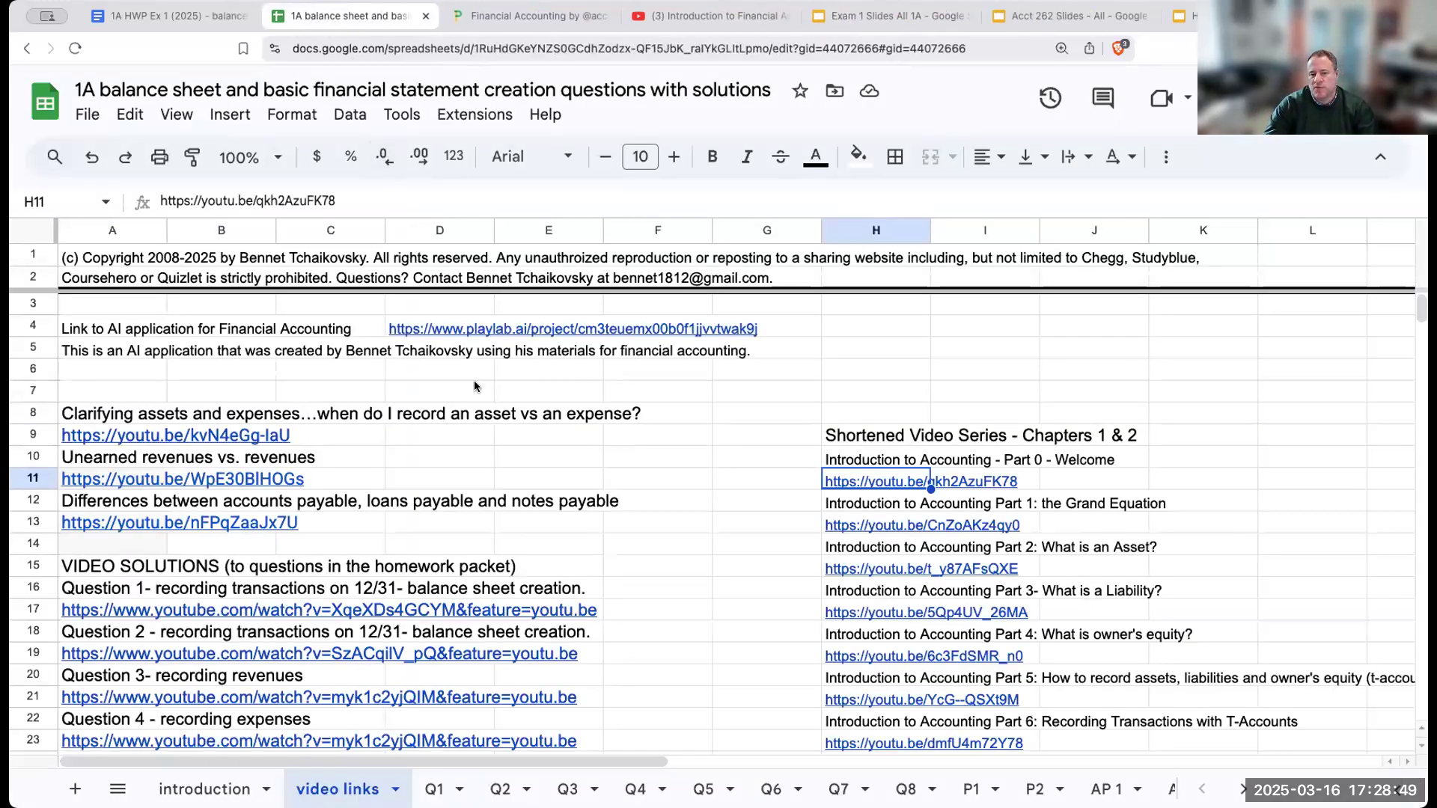
From the top of the 1A HWP Ex 1 packet, open the Exam 1 Slides All 1A presentation link.
{"action": "left_click", "coordinate": [186, 21]}
{"action": "scroll", "coordinate": [744, 536], "scroll_direction": "up", "scroll_amount": 15}
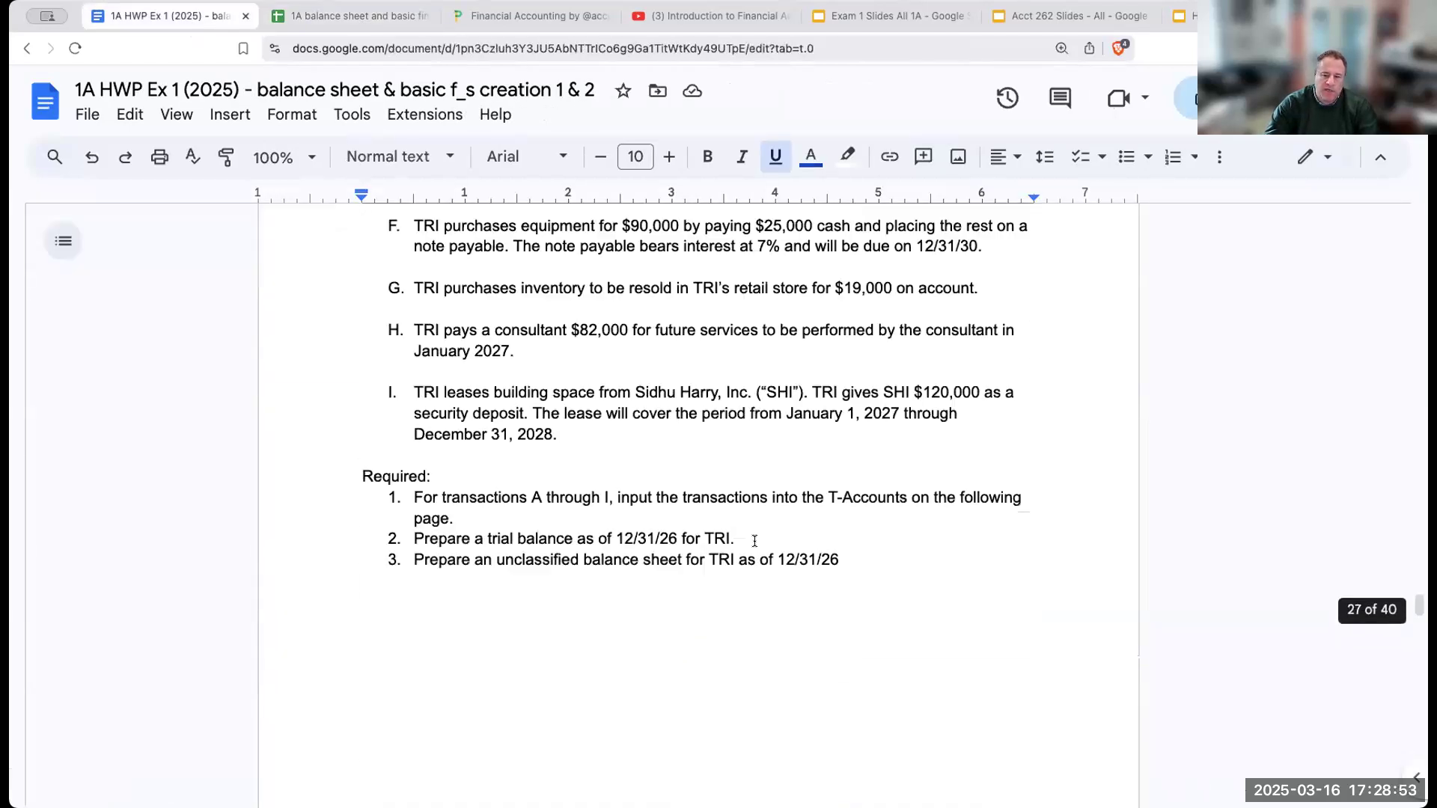
{"action": "scroll", "coordinate": [754, 541], "scroll_direction": "up", "scroll_amount": 3}
{"action": "left_click_drag", "start_coordinate": [1417, 603], "coordinate": [1406, 146]}
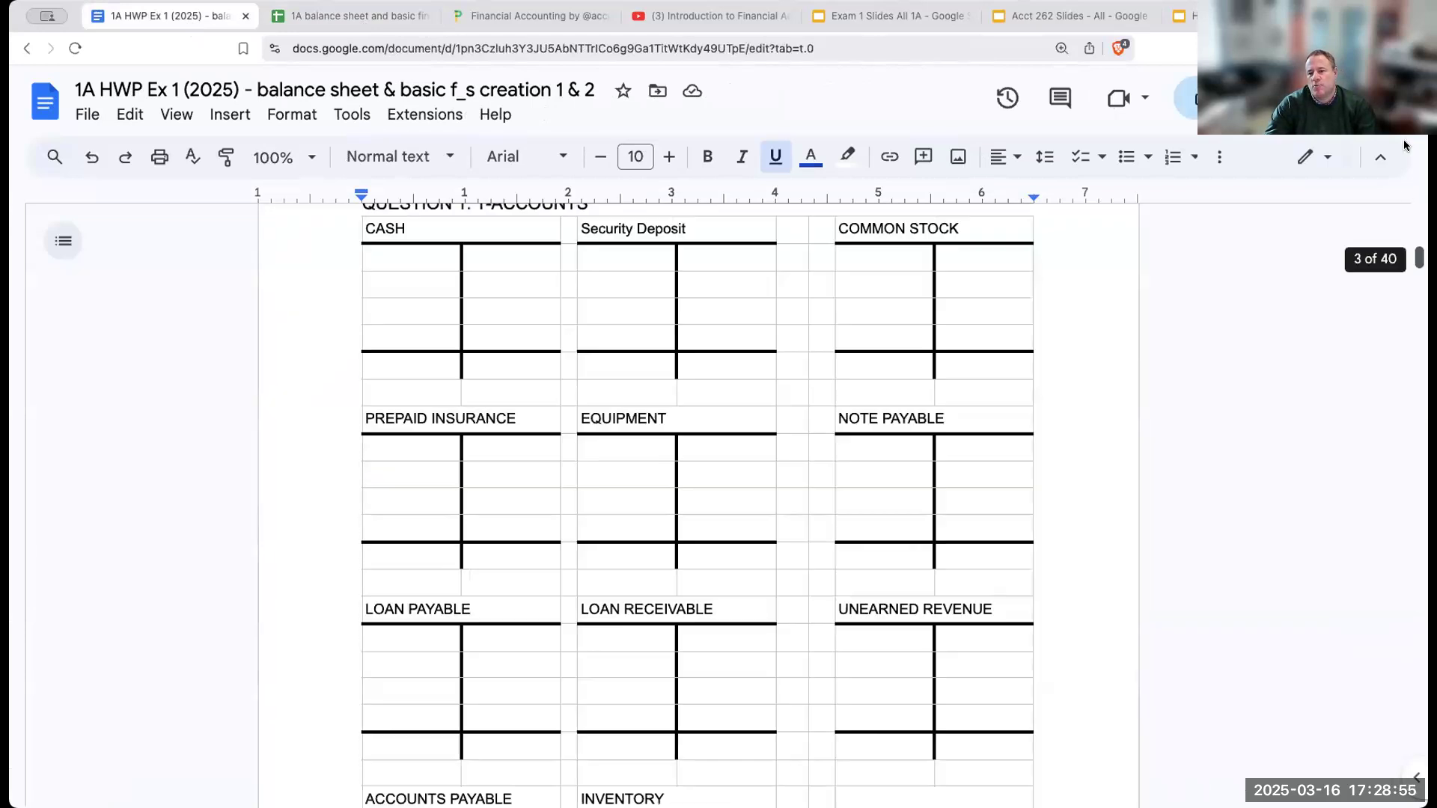
{"action": "scroll", "coordinate": [749, 557], "scroll_direction": "down", "scroll_amount": 4}
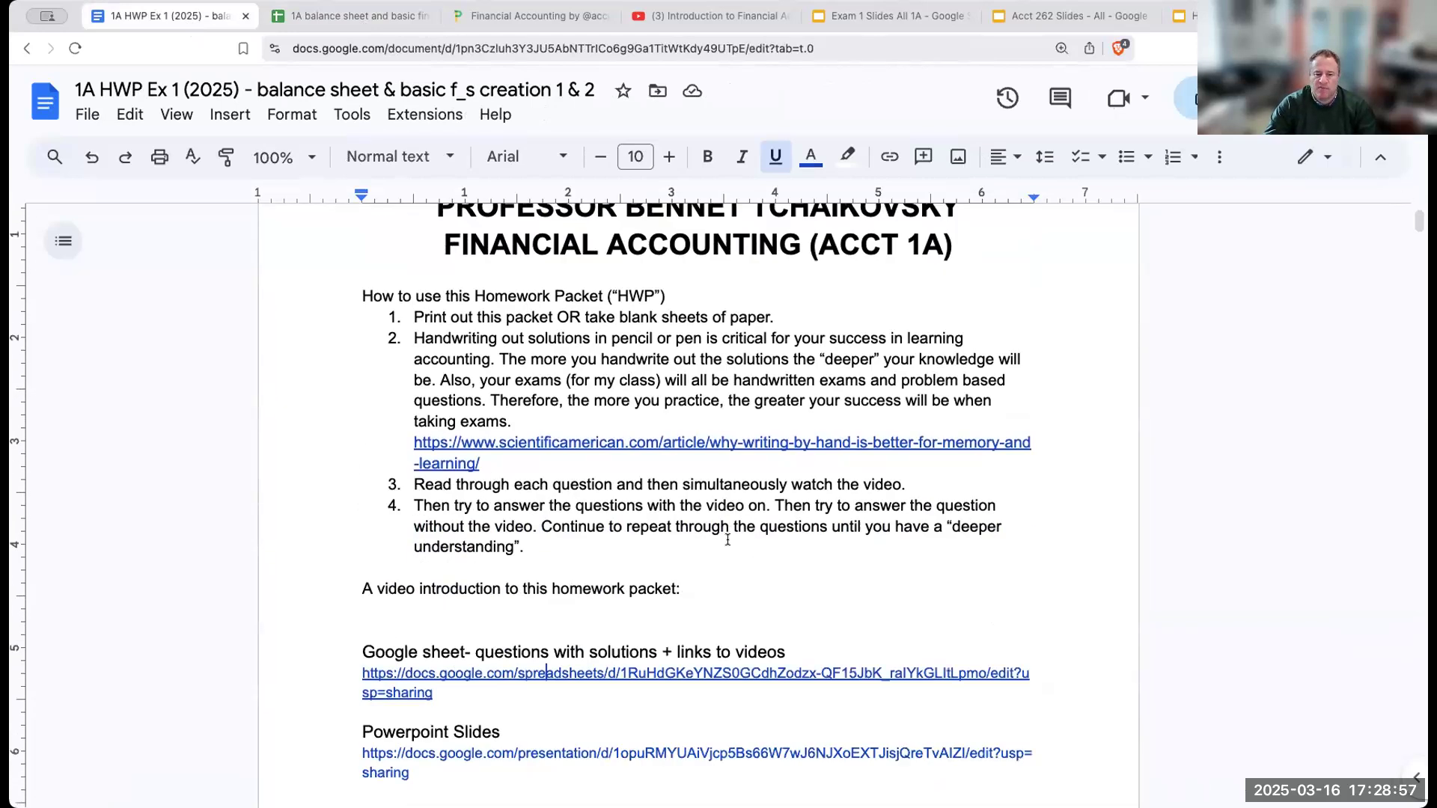
{"action": "left_click", "coordinate": [578, 654]}
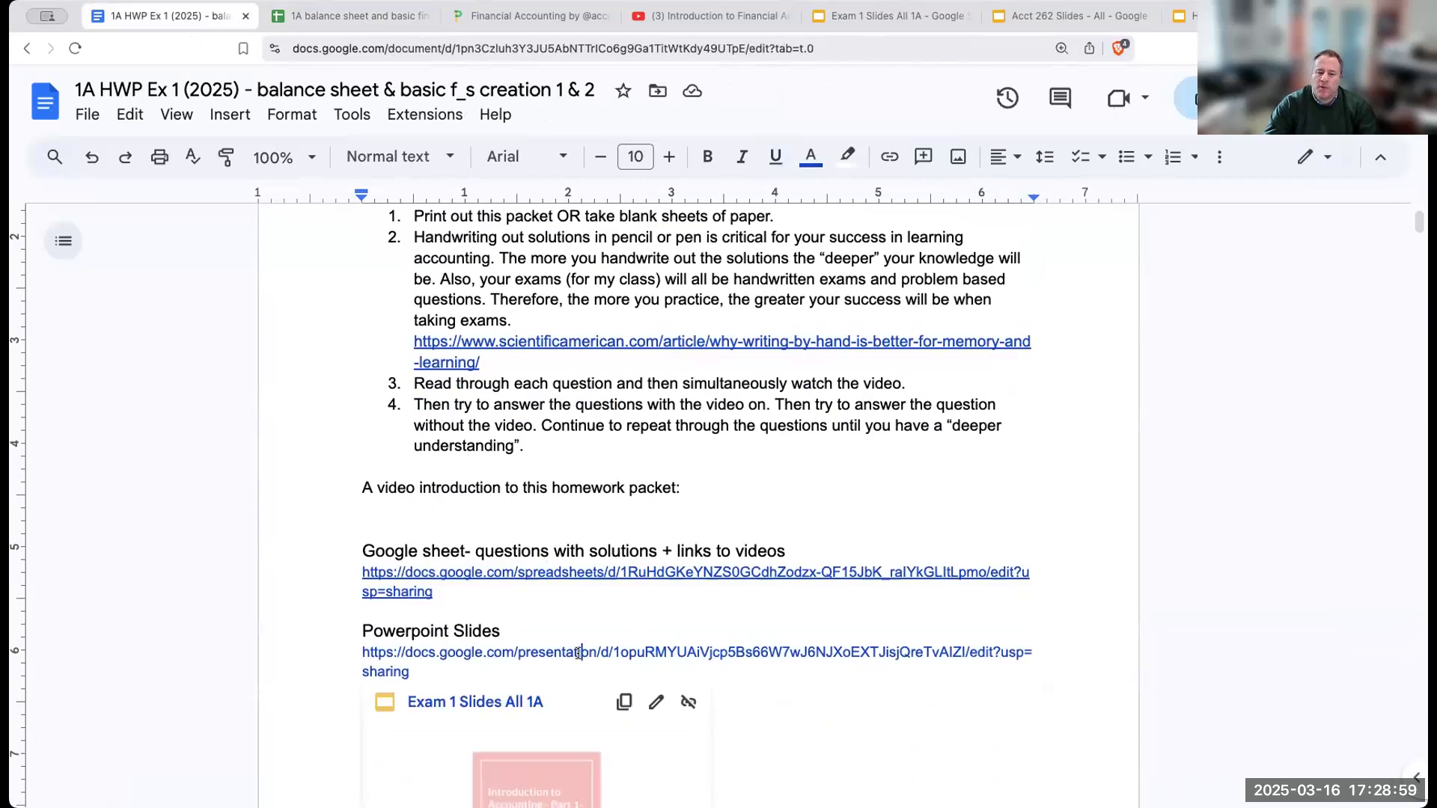
{"action": "left_click", "coordinate": [502, 696]}
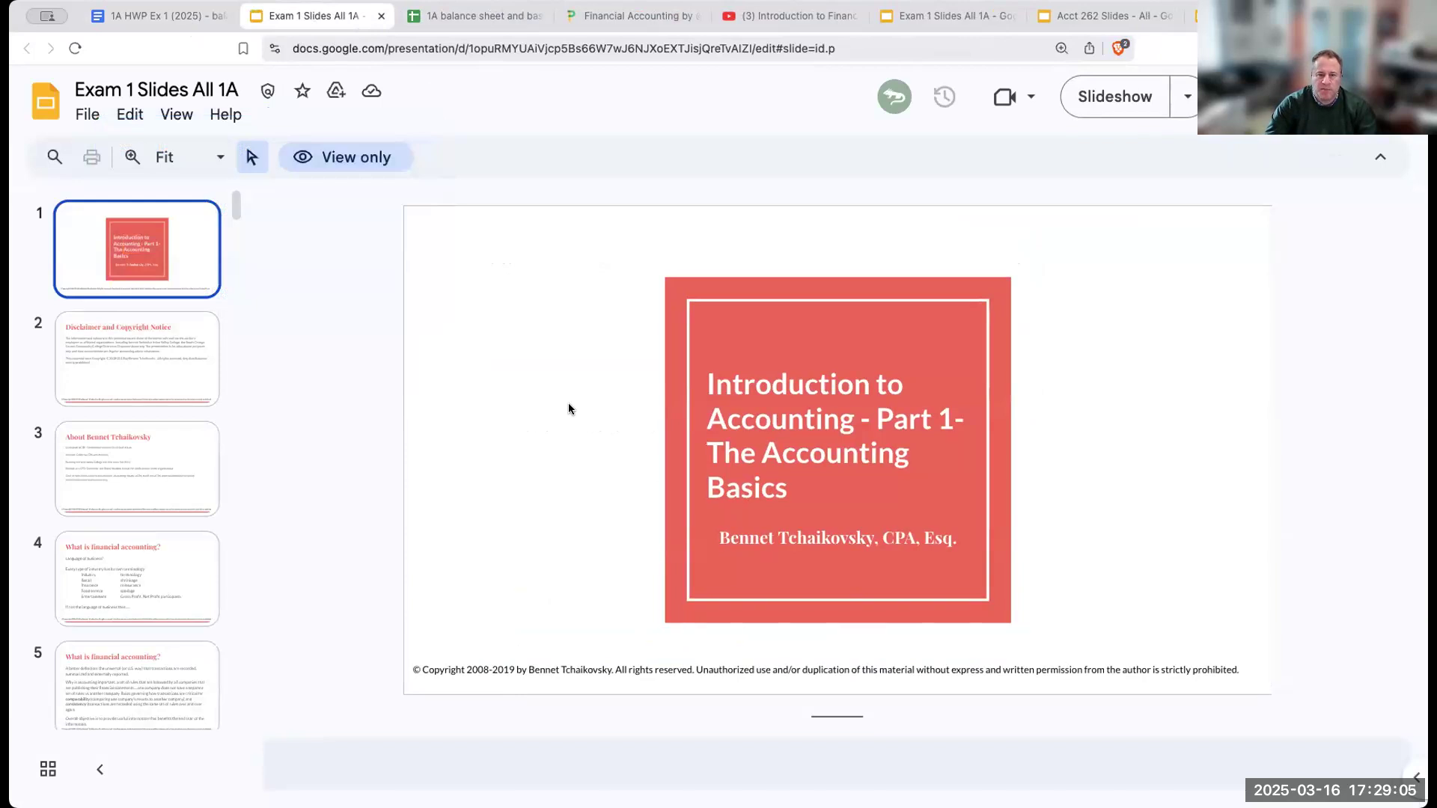
Page through Exam 1 Slides All 1A from the opening slides to the T Theory of Accounting slide.
{"action": "key", "text": "Down"}
{"action": "key", "text": "Down"}
{"action": "key", "text": "Down"}
{"action": "key", "text": "Down"}
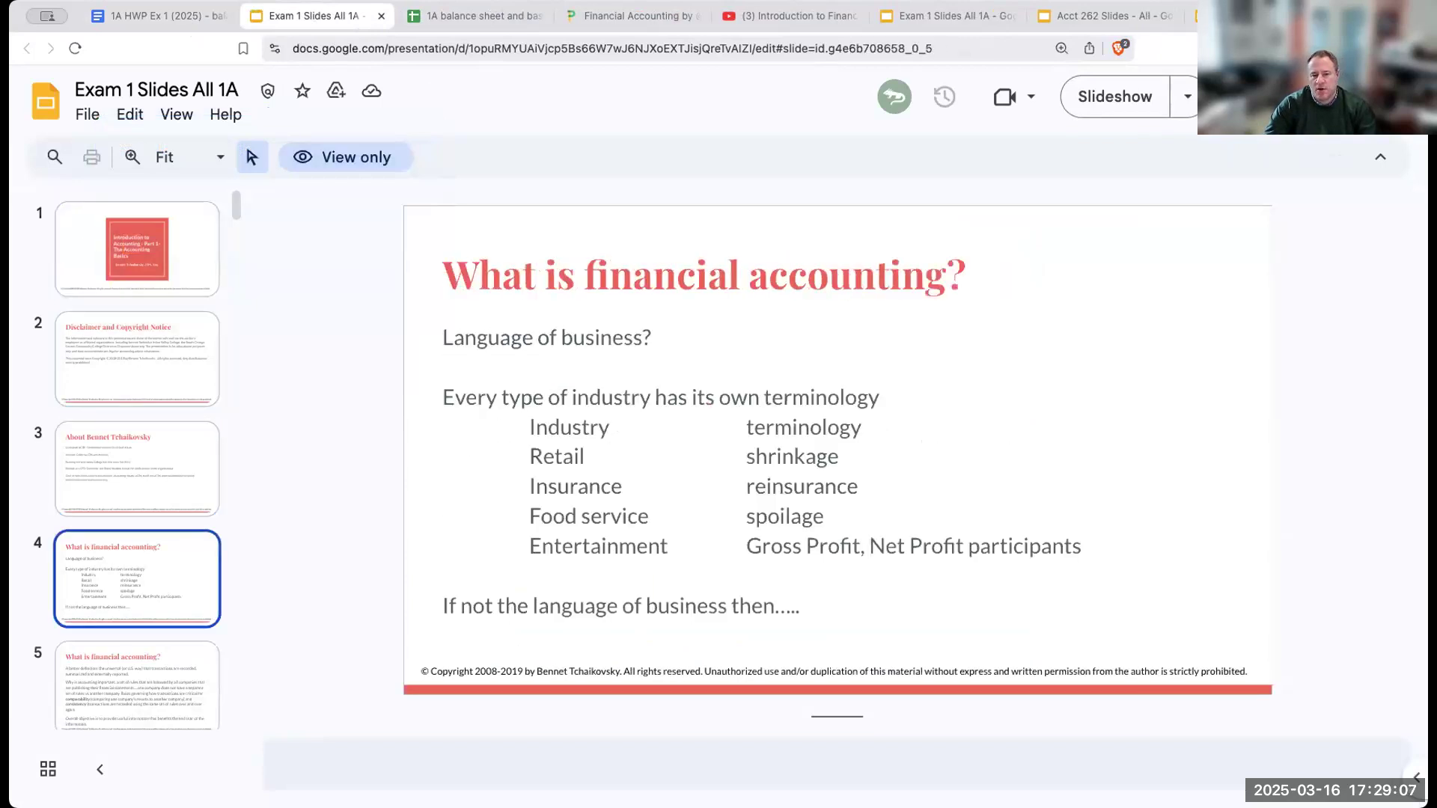
{"action": "key", "text": "Down"}
{"action": "key", "text": "Down"}
{"action": "key", "text": "Down"}
{"action": "key", "text": "Down"}
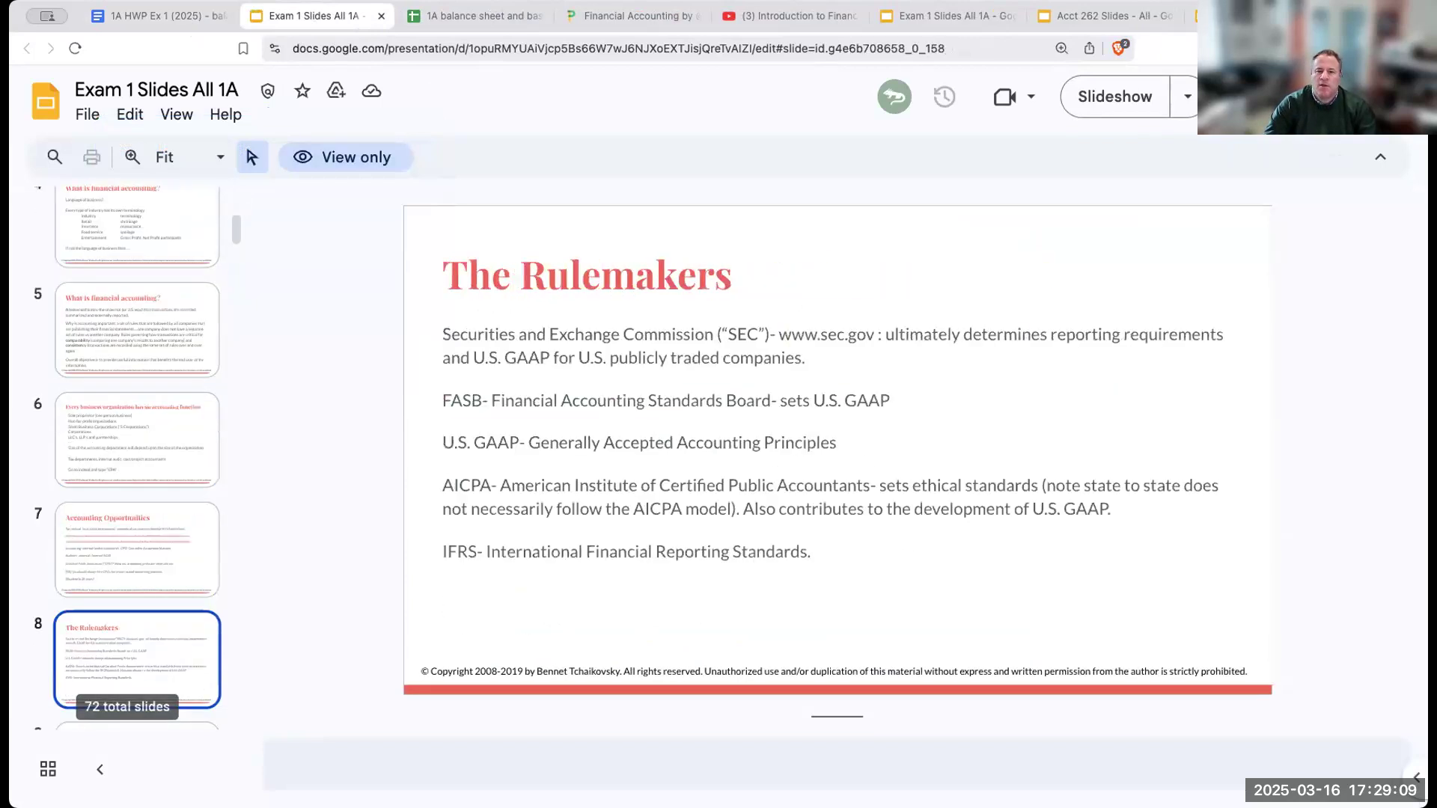
{"action": "key", "text": "Down"}
{"action": "key", "text": "Down"}
{"action": "key", "text": "Down"}
{"action": "key", "text": "Down"}
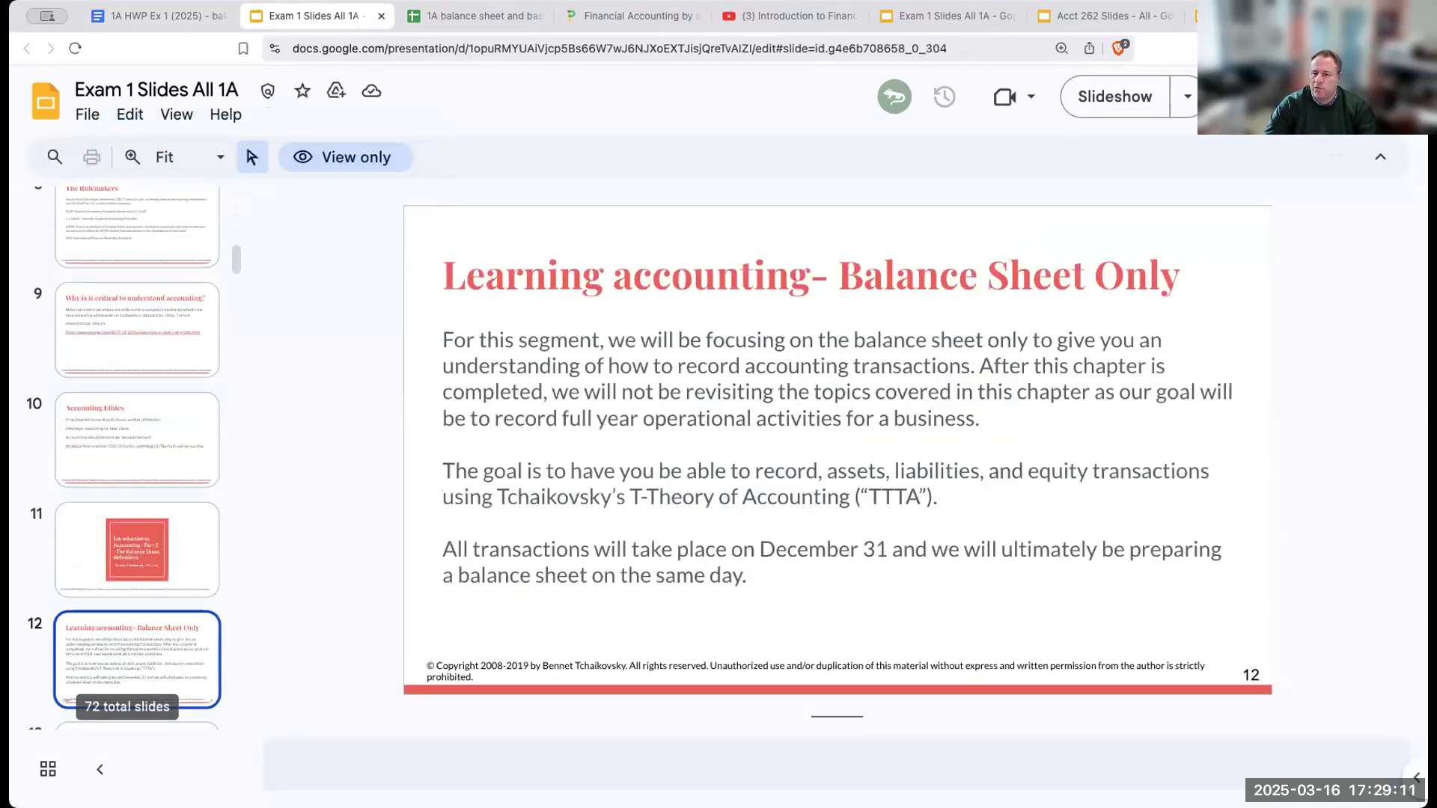
{"action": "key", "text": "Down"}
{"action": "key", "text": "Down"}
{"action": "key", "text": "Down"}
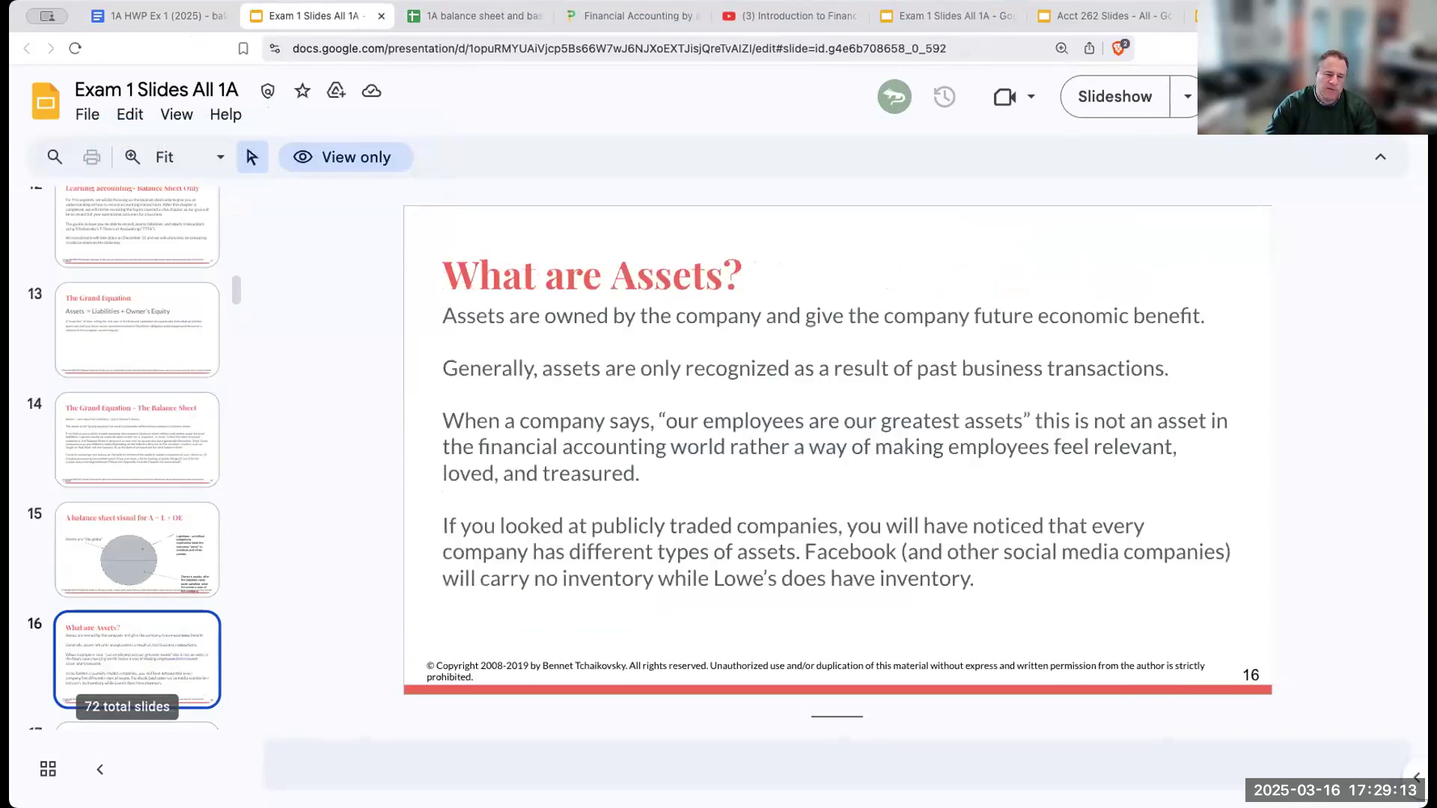
{"action": "key", "text": "Down"}
{"action": "key", "text": "Down"}
{"action": "key", "text": "Down"}
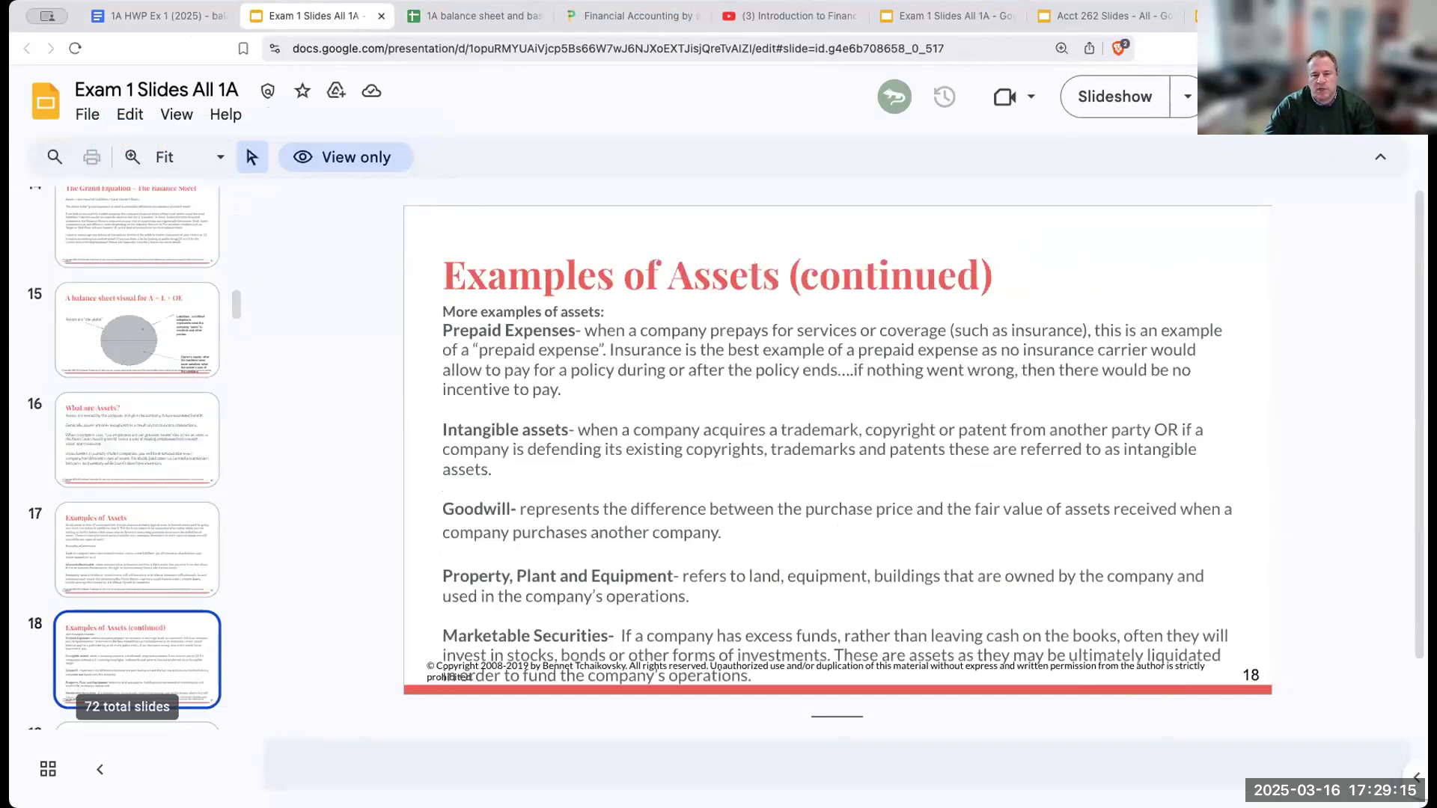
{"action": "key", "text": "Down"}
{"action": "key", "text": "Down"}
{"action": "key", "text": "Down"}
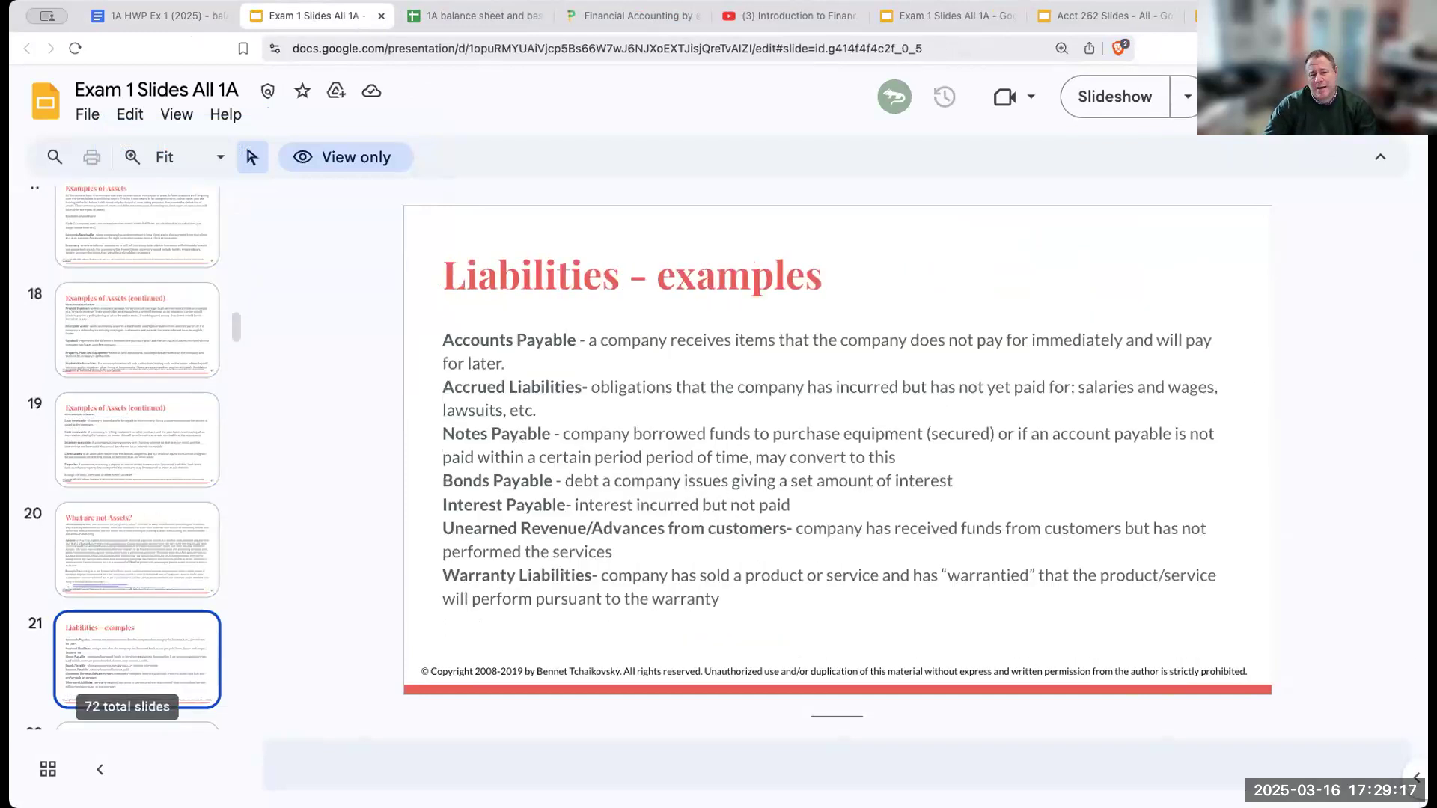
{"action": "key", "text": "Down"}
{"action": "key", "text": "Down"}
{"action": "key", "text": "Down"}
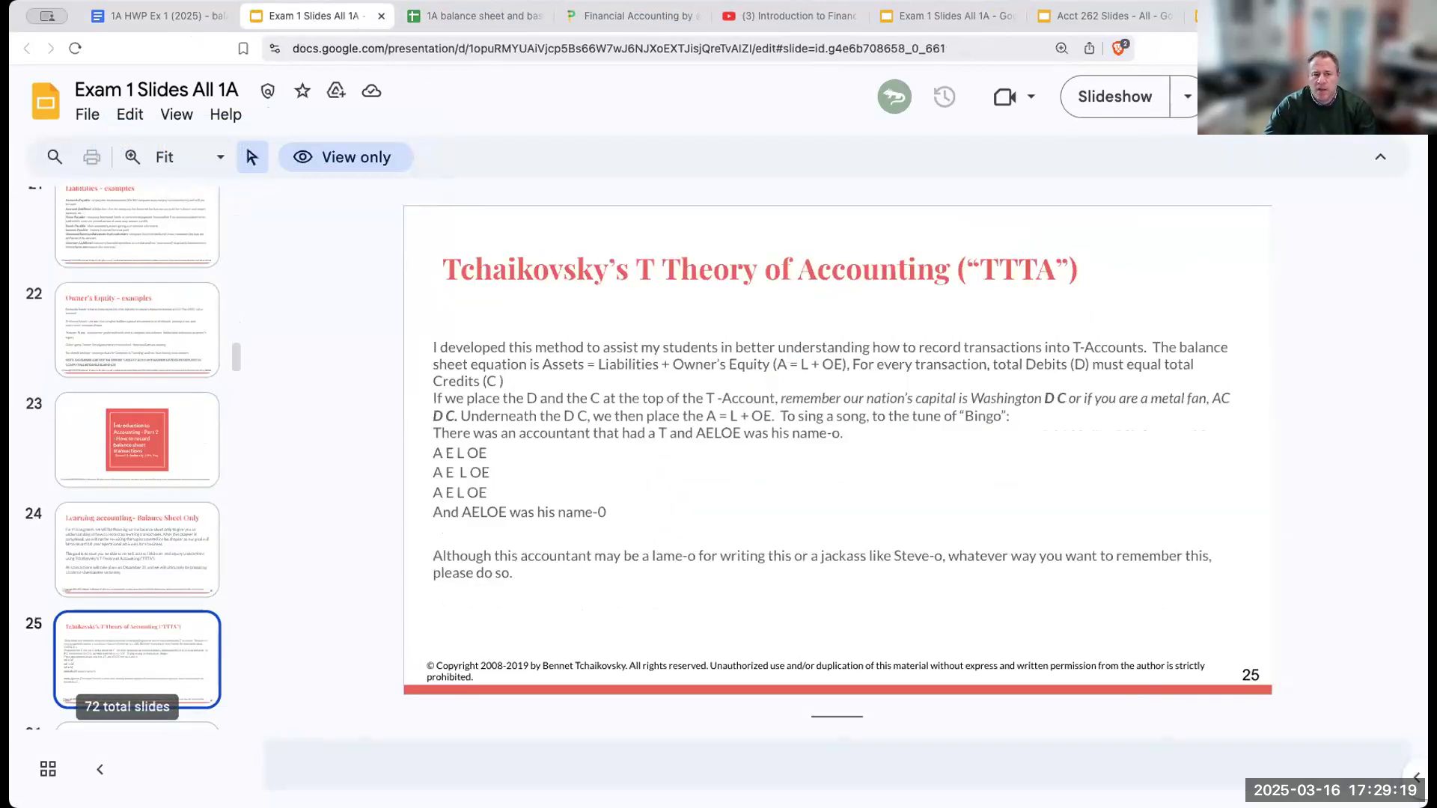
{"action": "key", "text": "Up"}
{"action": "key", "text": "Up"}
{"action": "key", "text": "Up"}
{"action": "key", "text": "Up"}
{"action": "key", "text": "Up"}
{"action": "key", "text": "Up"}
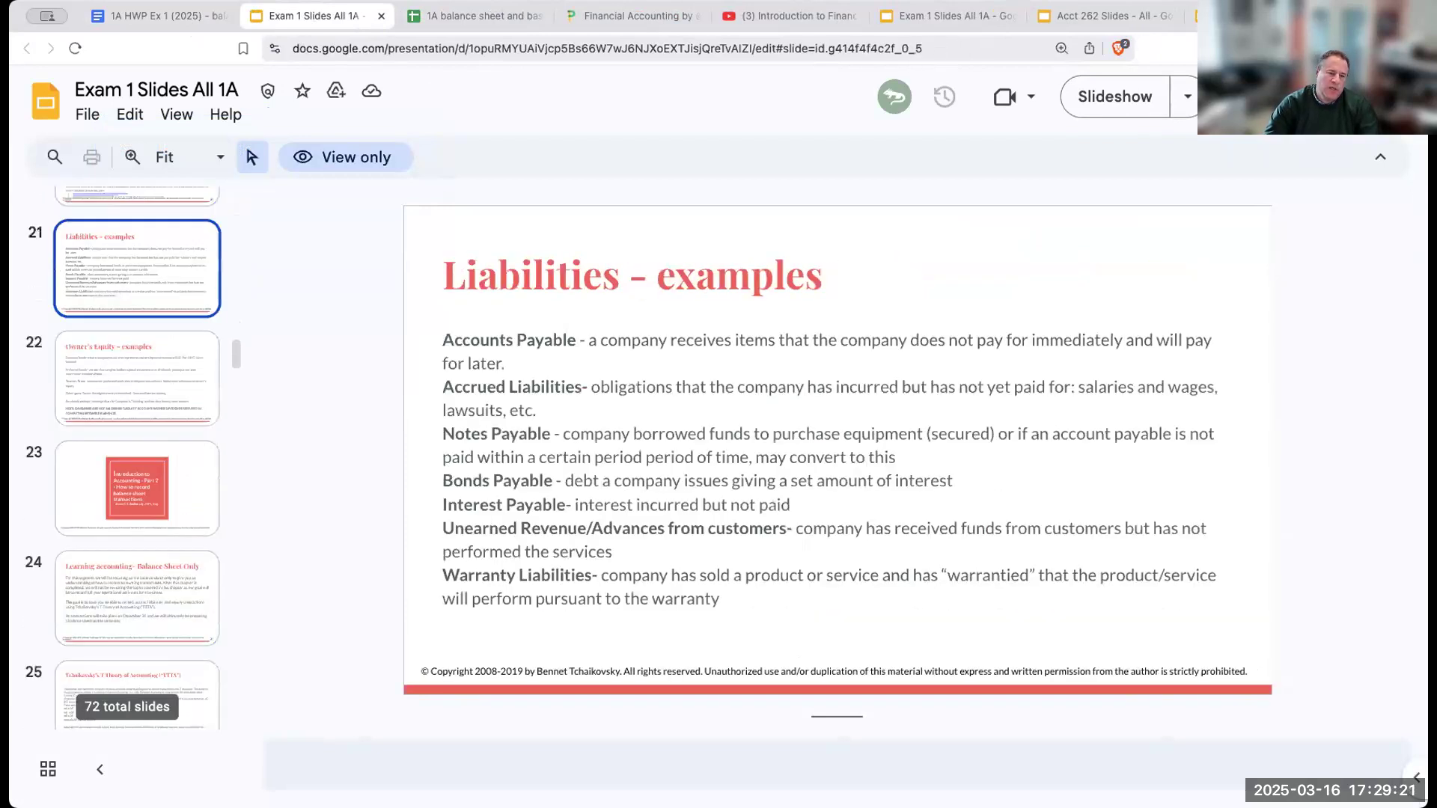
Glance back at the homework packet, then bring up the HWP - Financial Accounting - Introductions deck.
{"action": "left_click", "coordinate": [137, 15]}
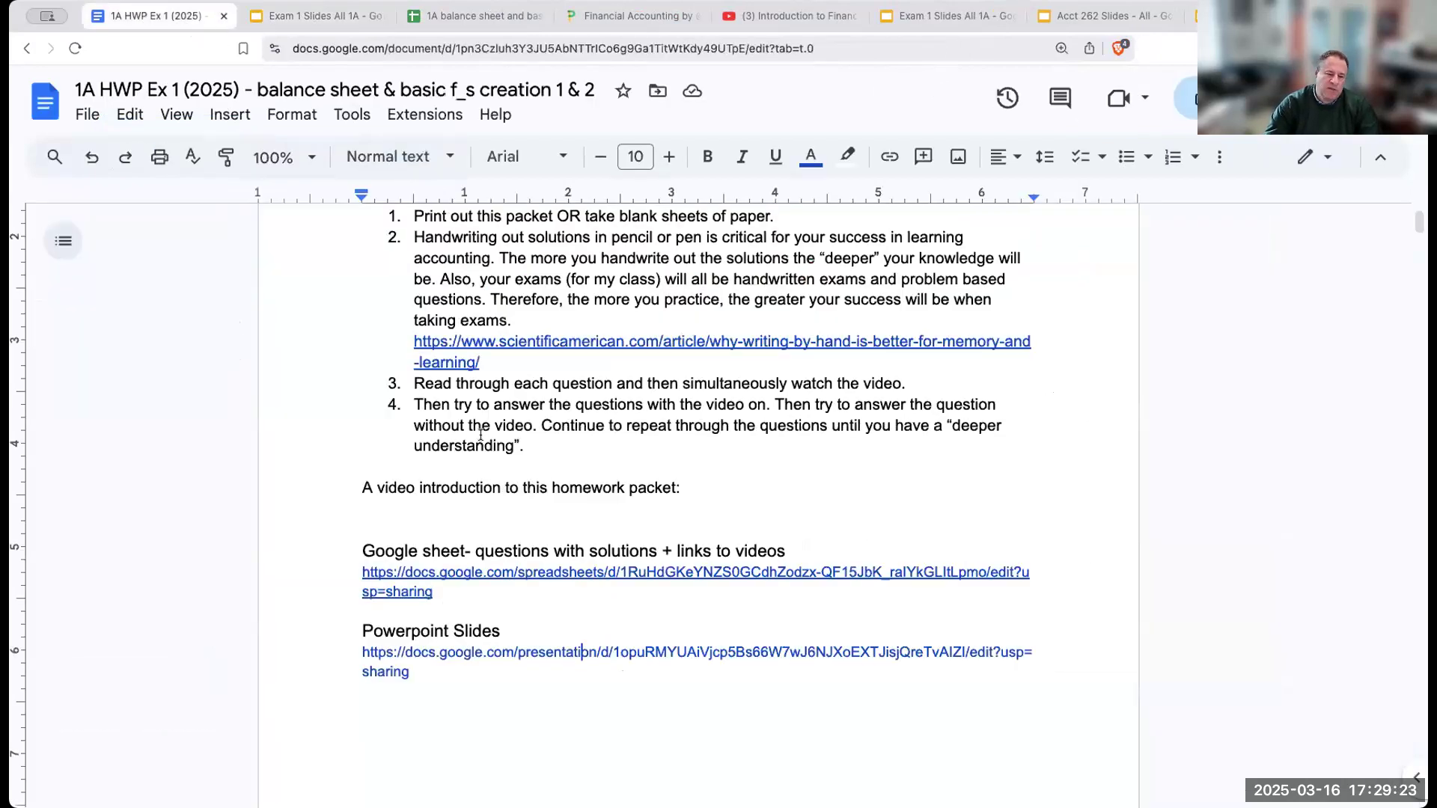
{"action": "scroll", "coordinate": [650, 561], "scroll_direction": "up", "scroll_amount": 5}
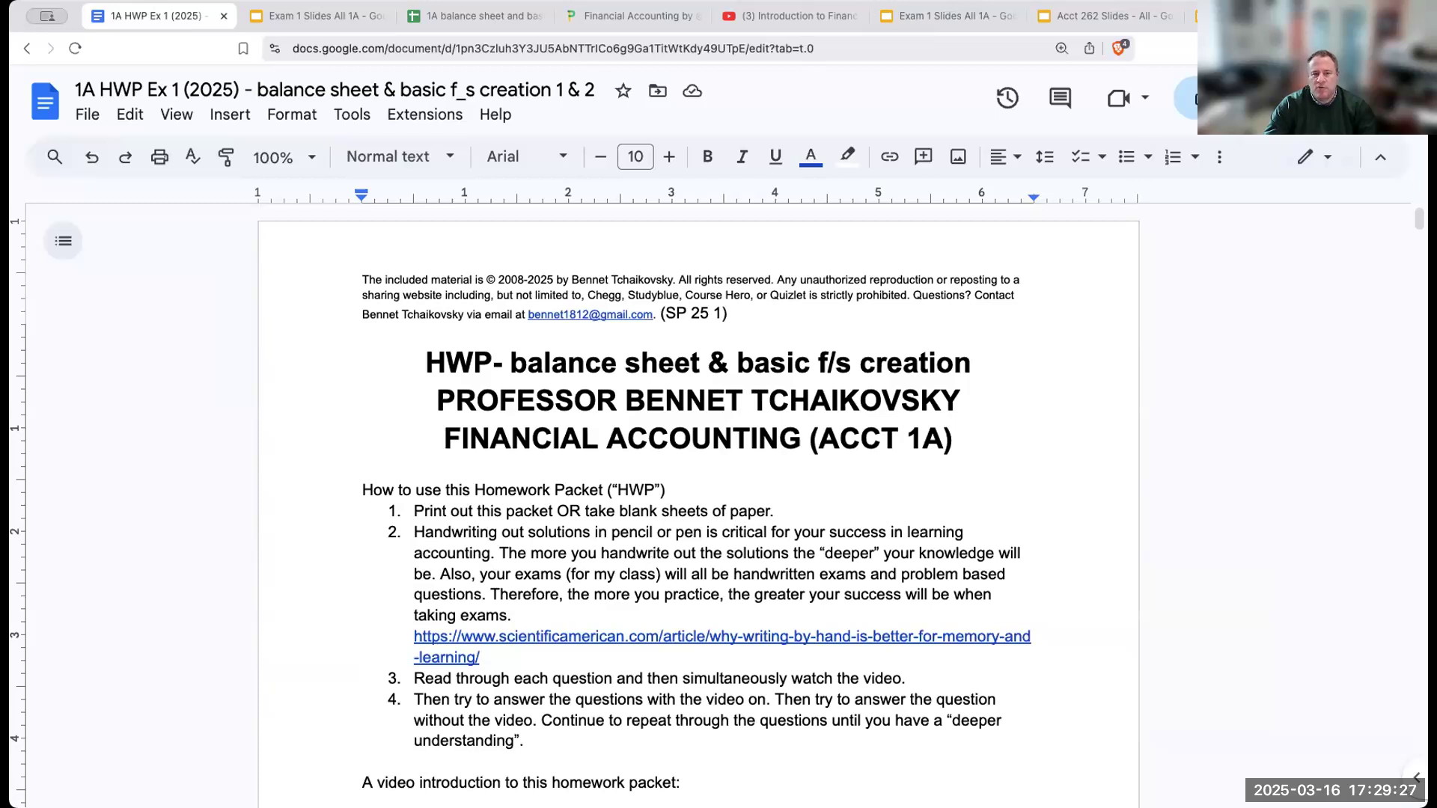
{"action": "left_click", "coordinate": [335, 15]}
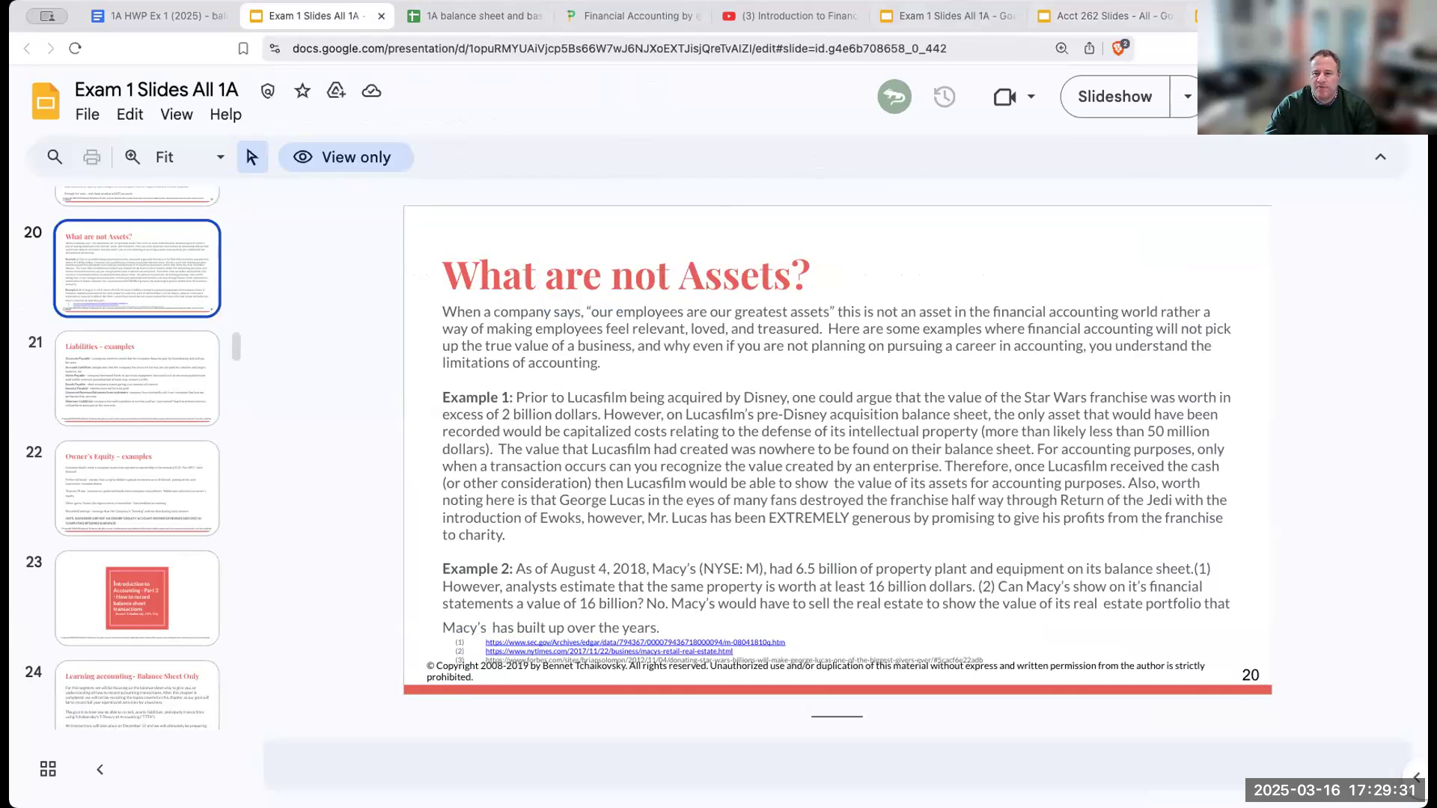
{"action": "left_click", "coordinate": [1209, 15]}
Select slide 4, 'Thank you for watching!', and present it as a full-screen slideshow.
{"action": "left_click", "coordinate": [135, 575]}
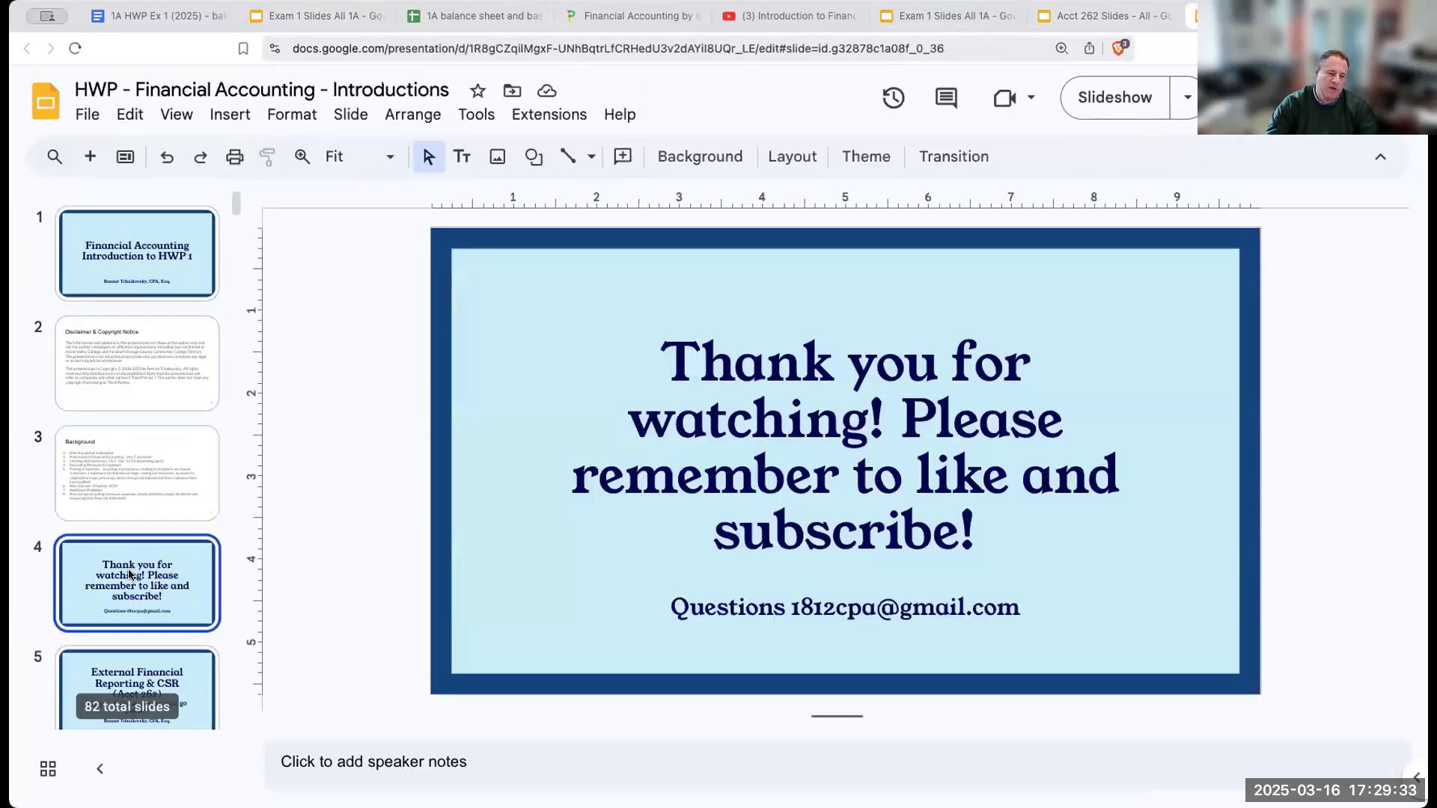
{"action": "left_click", "coordinate": [1110, 99]}
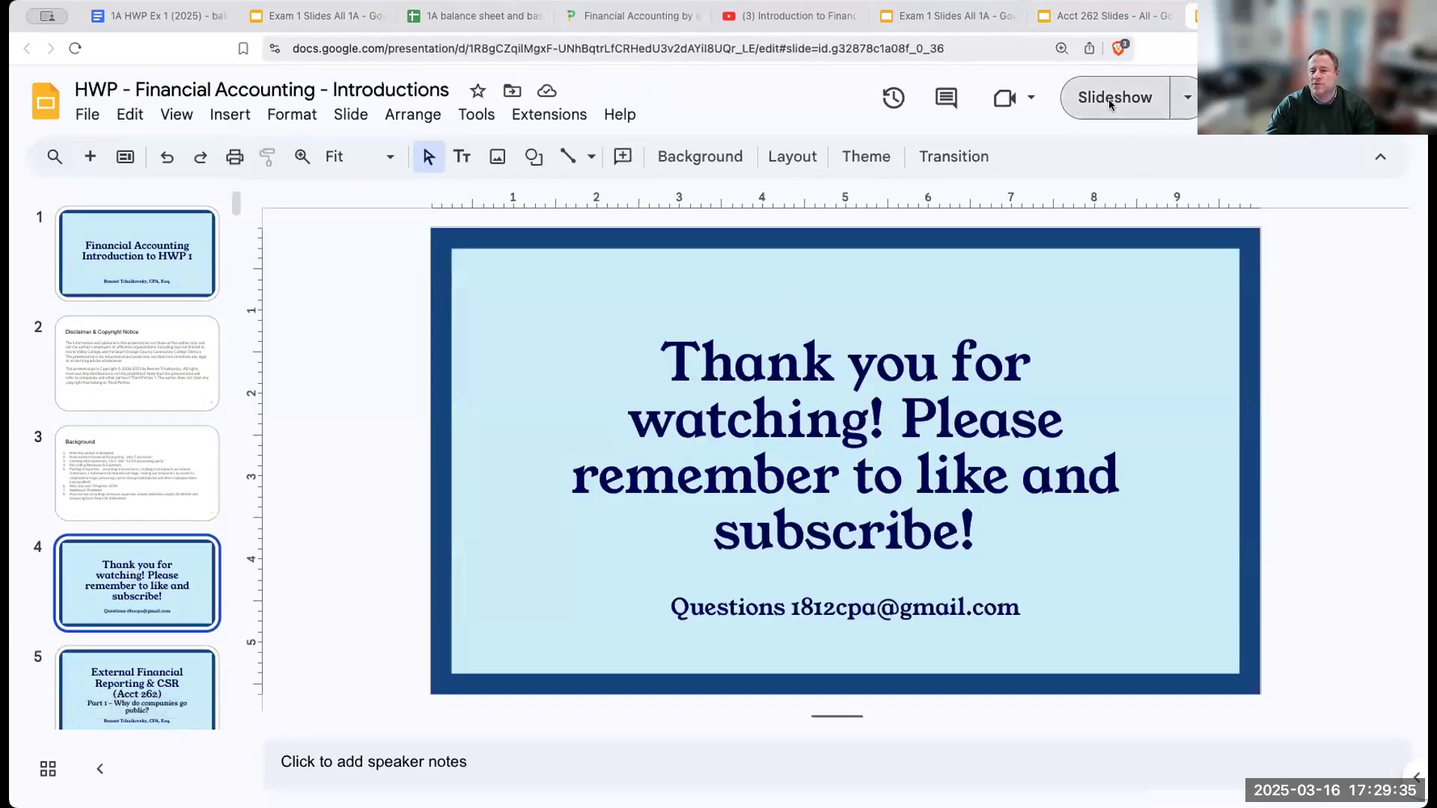